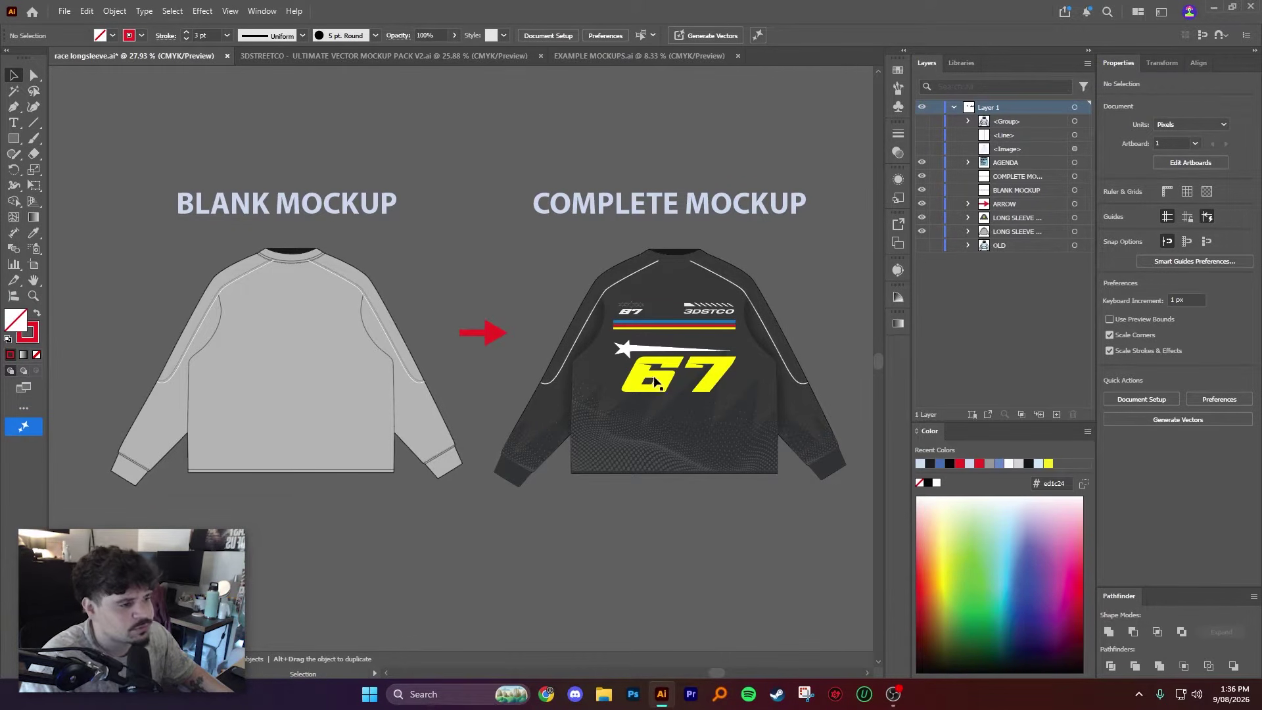
Step: Isolate the artwork group on the complete mockup and move the star and yellow 67 graphic down toward the shirt's hem
{"action": "scroll", "coordinate": [716, 363], "scroll_direction": "right", "scroll_amount": 1}
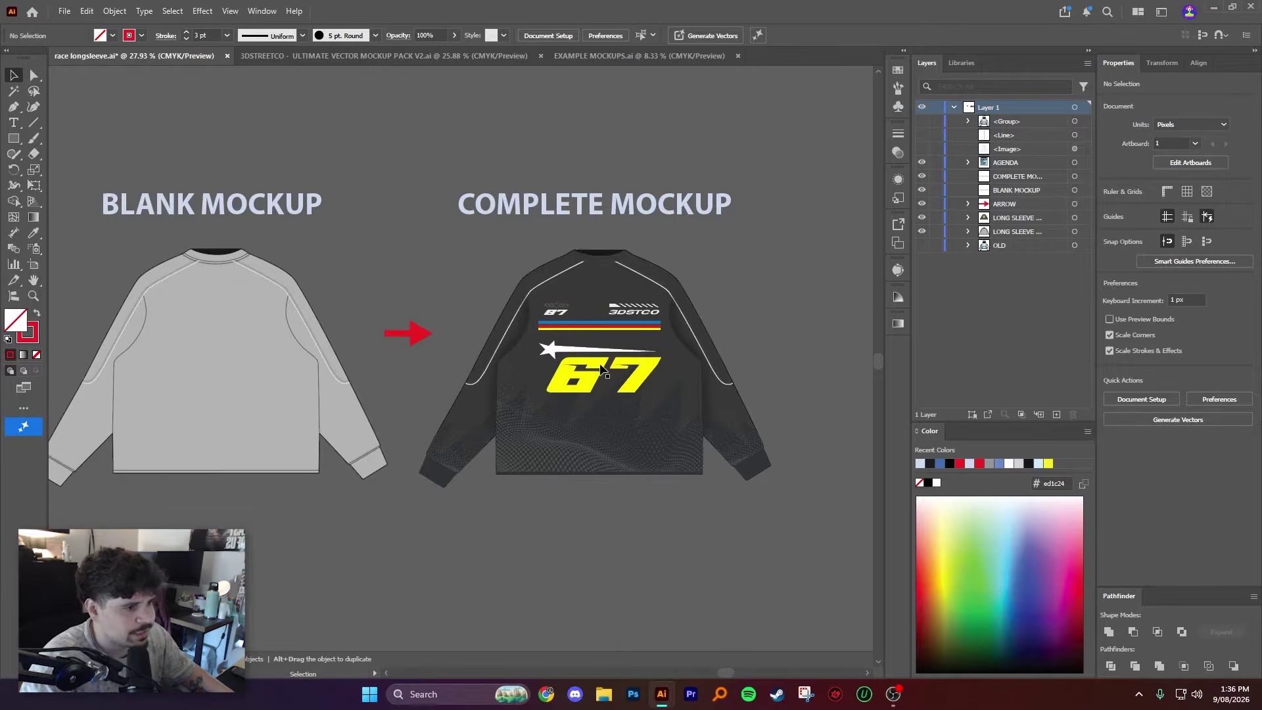
{"action": "scroll", "coordinate": [610, 370], "scroll_direction": "up", "scroll_amount": 2}
{"action": "scroll", "coordinate": [611, 369], "scroll_direction": "down", "scroll_amount": 1}
{"action": "scroll", "coordinate": [625, 363], "scroll_direction": "left", "scroll_amount": 2}
{"action": "scroll", "coordinate": [361, 364], "scroll_direction": "right", "scroll_amount": 2}
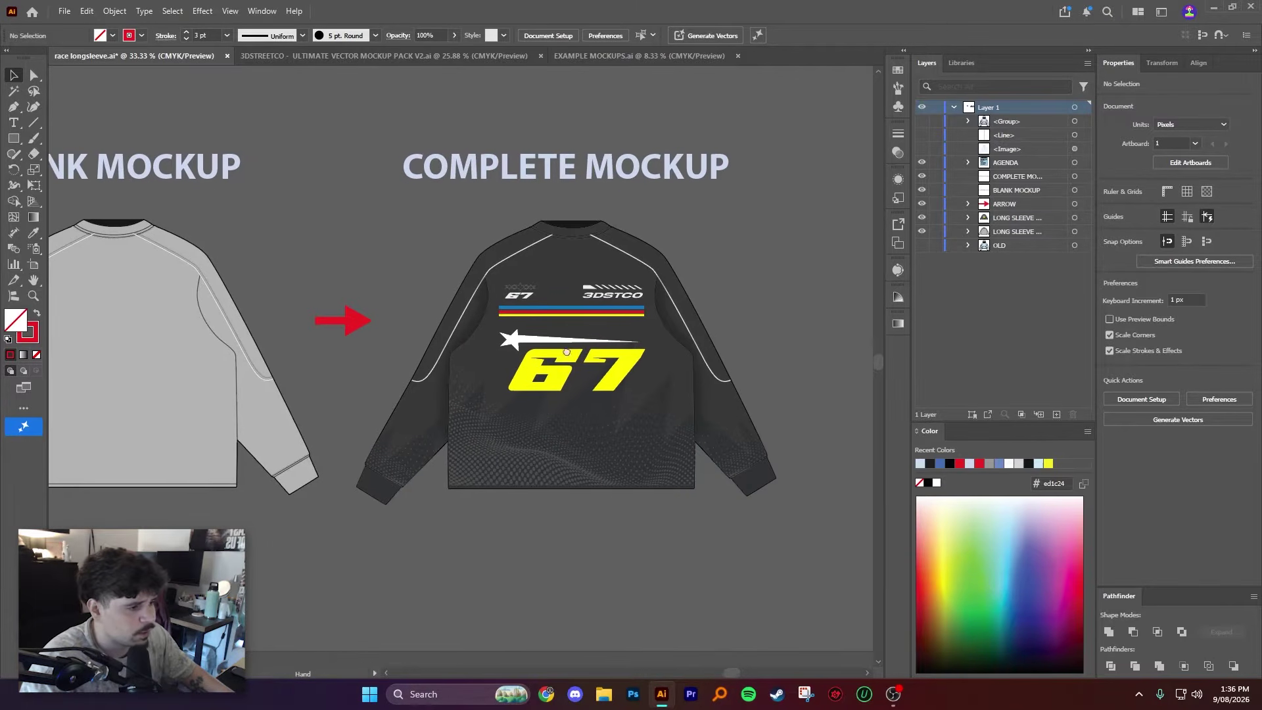
{"action": "scroll", "coordinate": [627, 326], "scroll_direction": "up", "scroll_amount": 1}
{"action": "double_click", "coordinate": [626, 327]}
{"action": "double_click", "coordinate": [631, 351]}
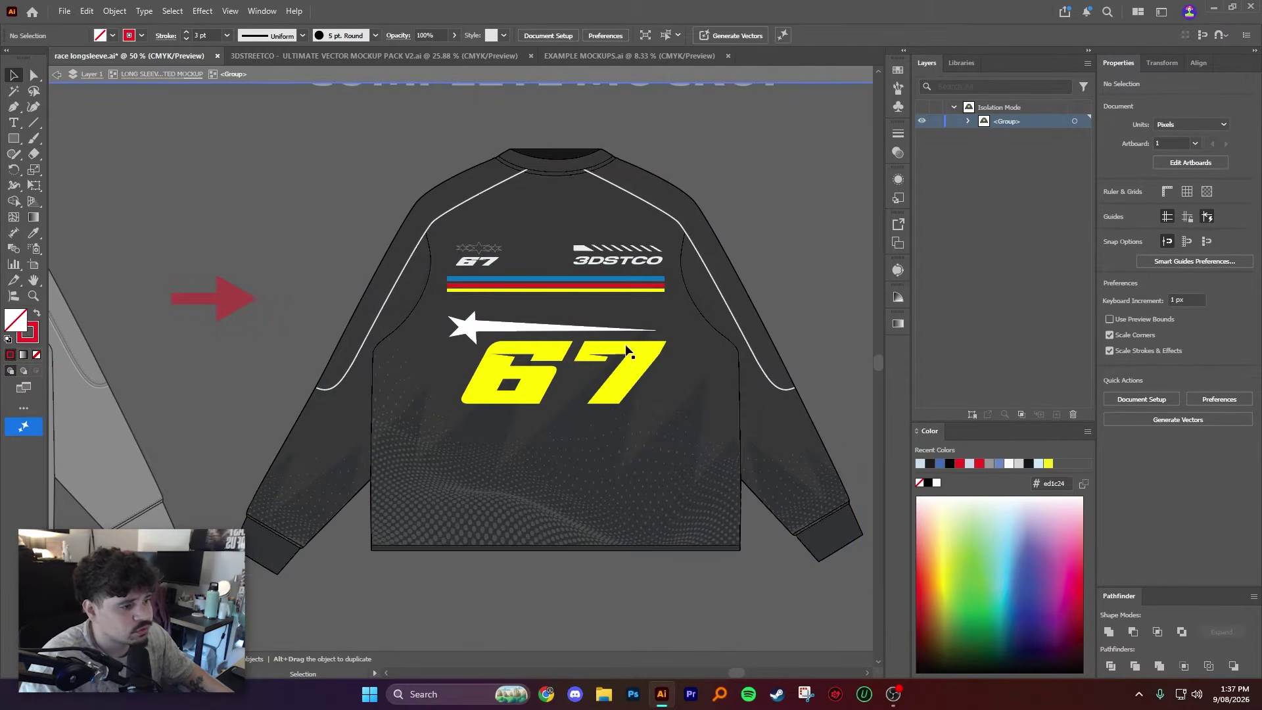
{"action": "left_click_drag", "start_coordinate": [634, 349], "coordinate": [618, 448]}
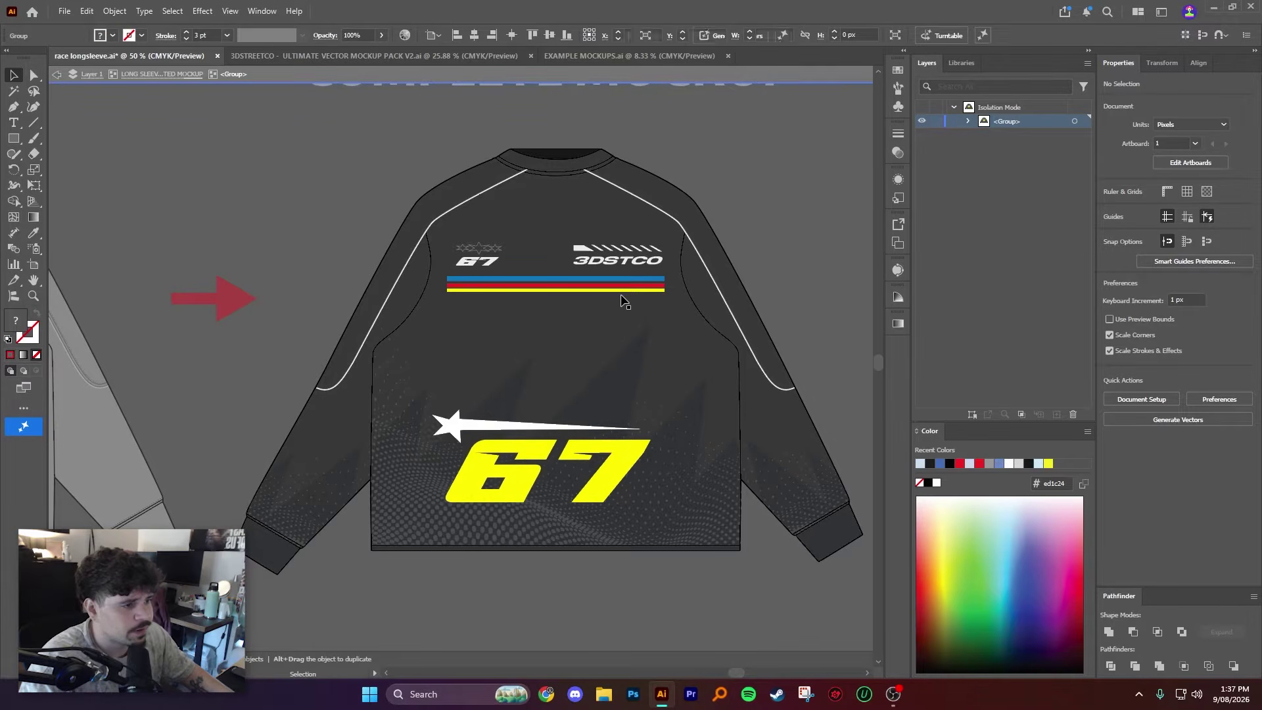
Step: Try moving the shirt base and the striped chest graphics within the isolated group, and undo those moves
{"action": "left_click_drag", "start_coordinate": [620, 295], "coordinate": [651, 318]}
{"action": "left_click_drag", "start_coordinate": [486, 285], "coordinate": [556, 294]}
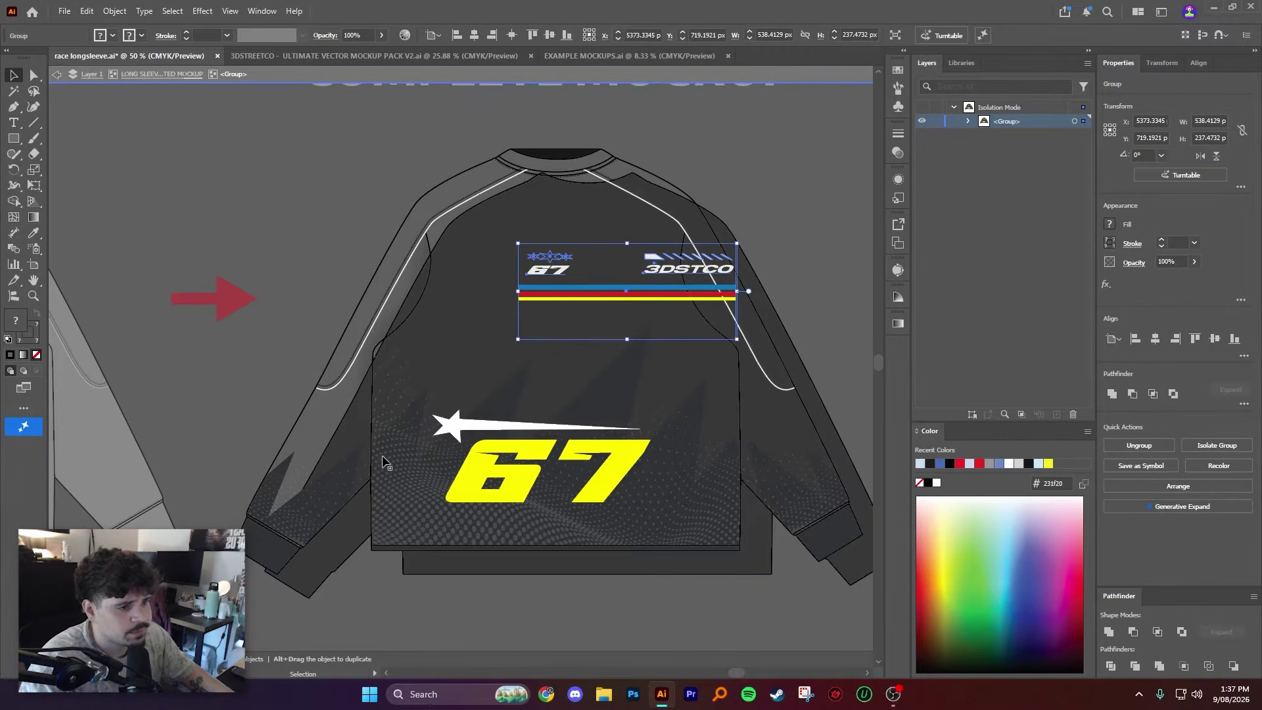
{"action": "left_click_drag", "start_coordinate": [369, 475], "coordinate": [322, 397]}
{"action": "key", "text": "ctrl+z"}
{"action": "key", "text": "ctrl+z"}
{"action": "key", "text": "ctrl+z"}
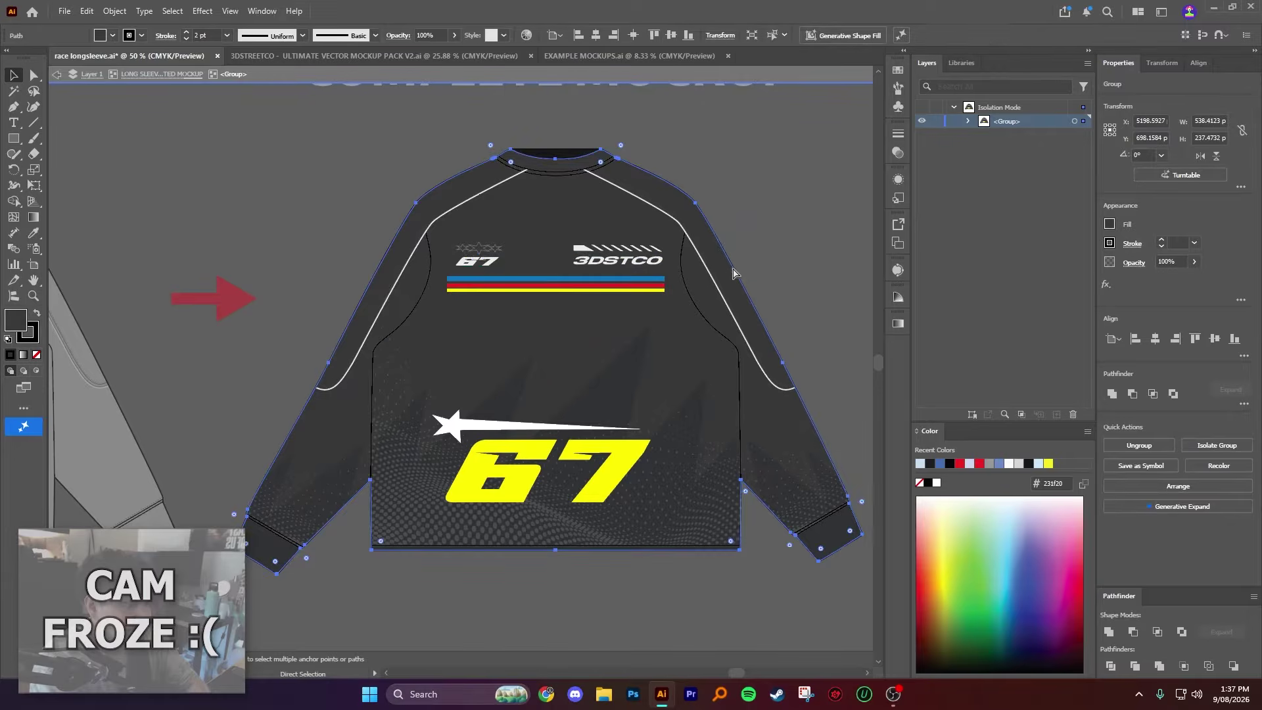
Step: Exit isolation mode on the complete mockup's artwork group
{"action": "left_click", "coordinate": [778, 204]}
{"action": "double_click", "coordinate": [760, 138]}
{"action": "scroll", "coordinate": [442, 300], "scroll_direction": "down", "scroll_amount": 1}
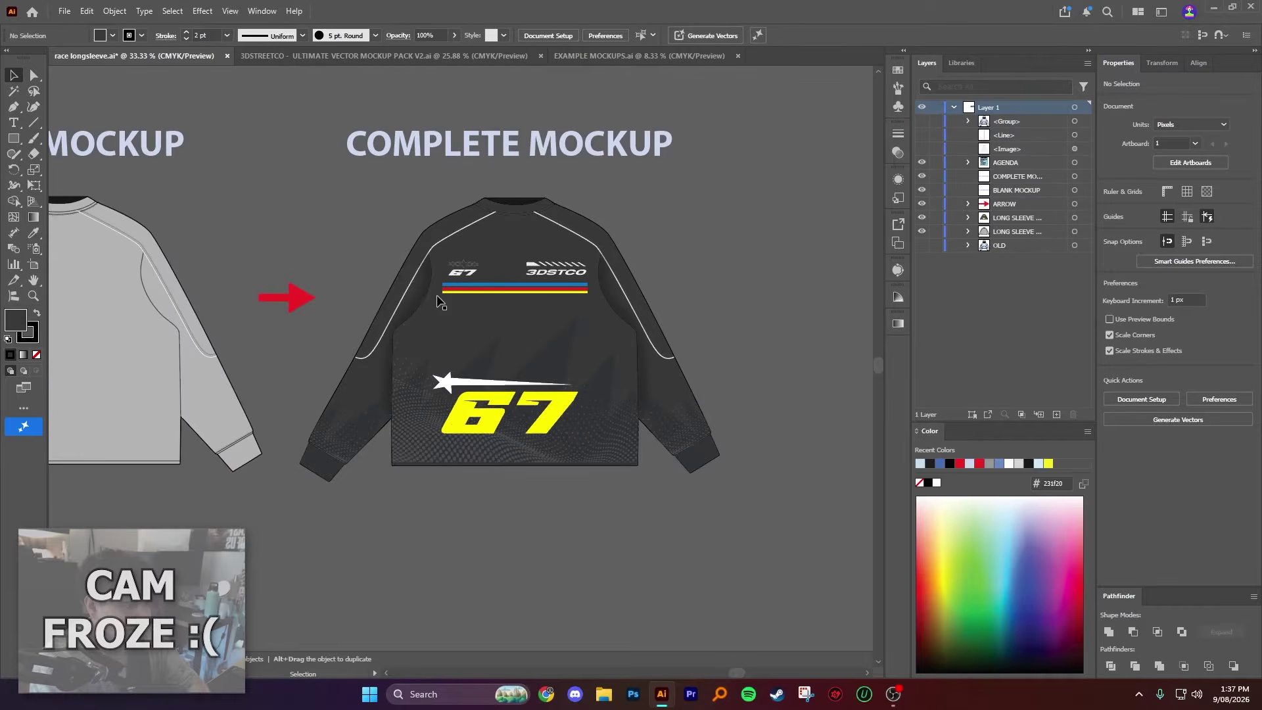
{"action": "left_click_drag", "start_coordinate": [388, 256], "coordinate": [453, 274]}
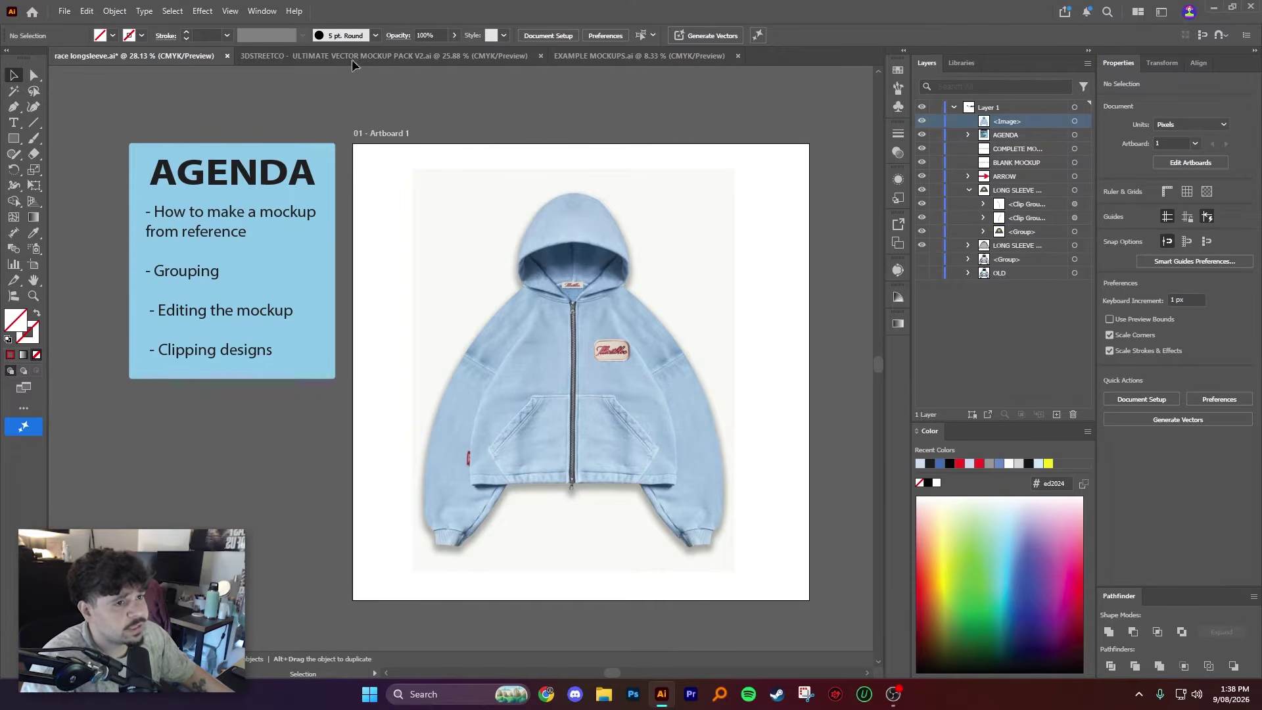
{"action": "left_click", "coordinate": [265, 12]}
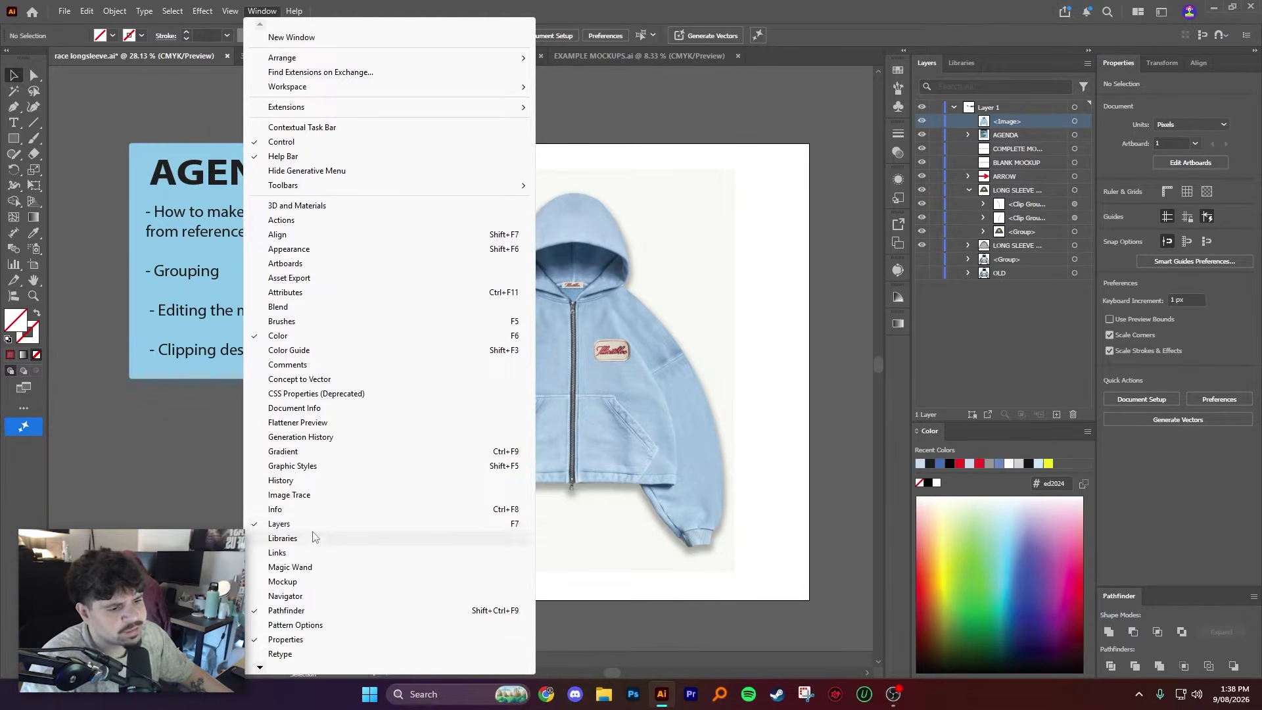
{"action": "left_click", "coordinate": [1040, 351]}
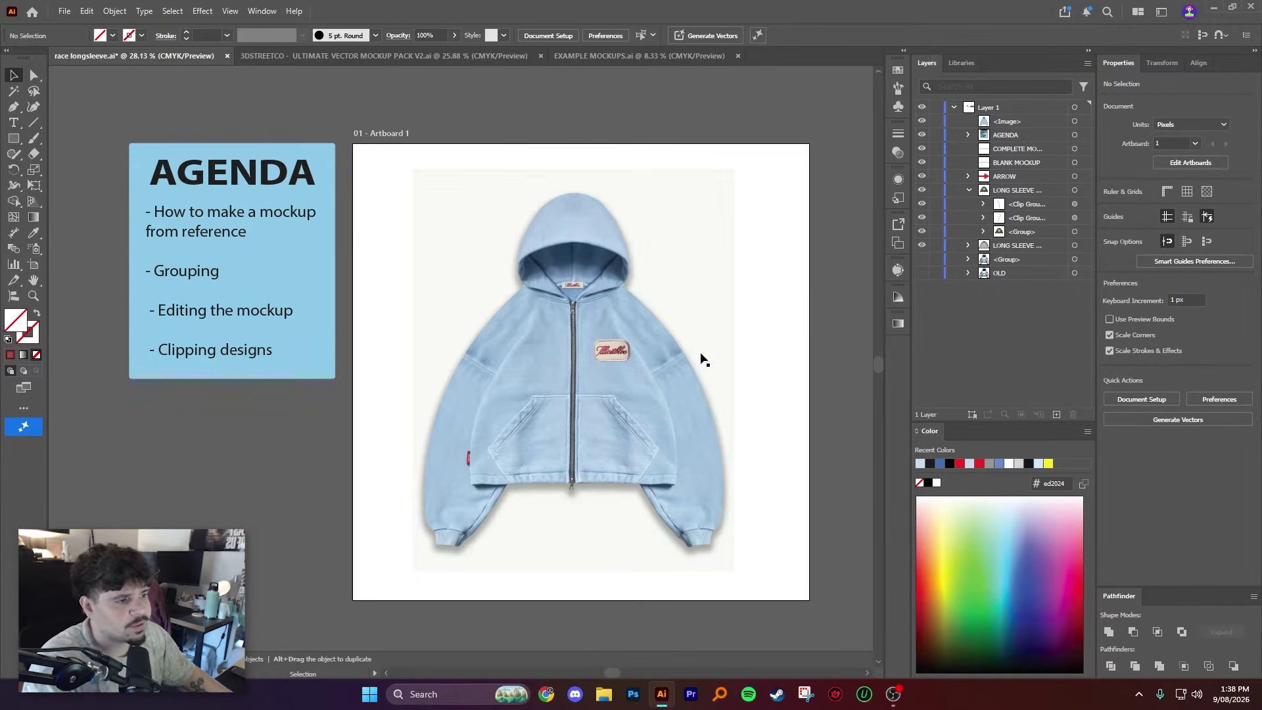
Step: Lower the hoodie reference image's opacity to 33% and lock the image
{"action": "left_click", "coordinate": [620, 350]}
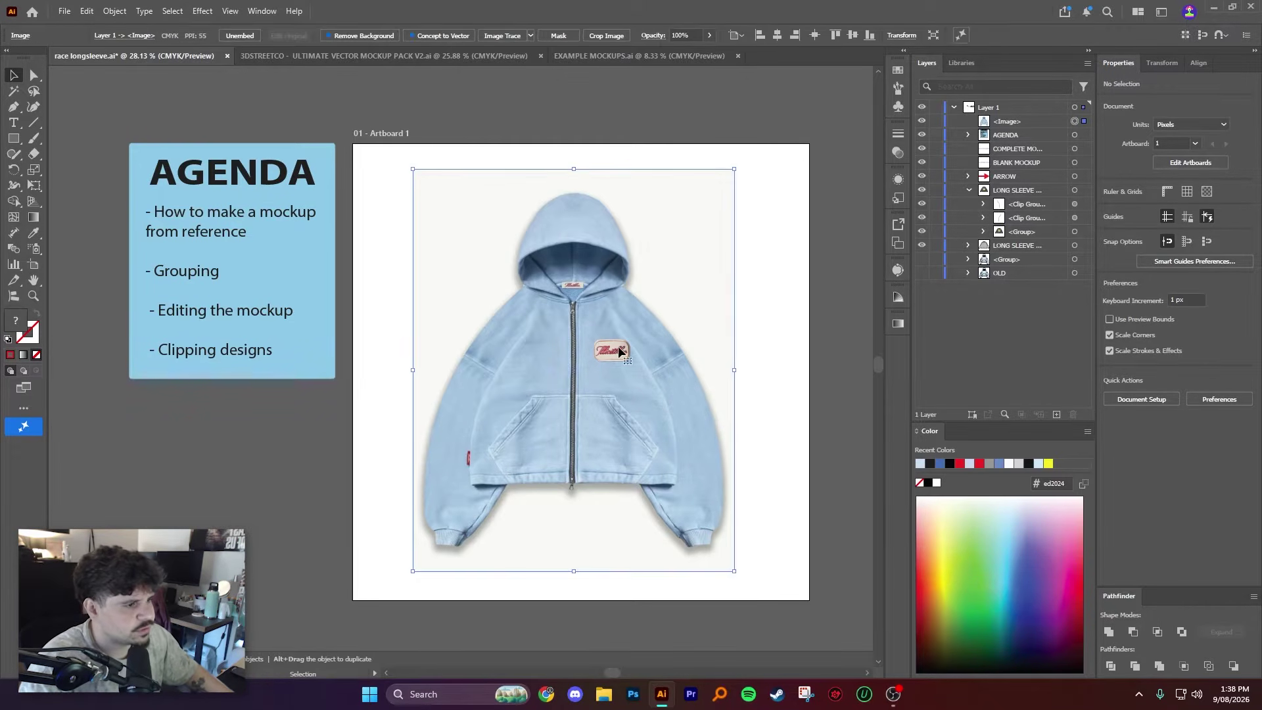
{"action": "left_click", "coordinate": [789, 321]}
{"action": "left_click", "coordinate": [605, 321]}
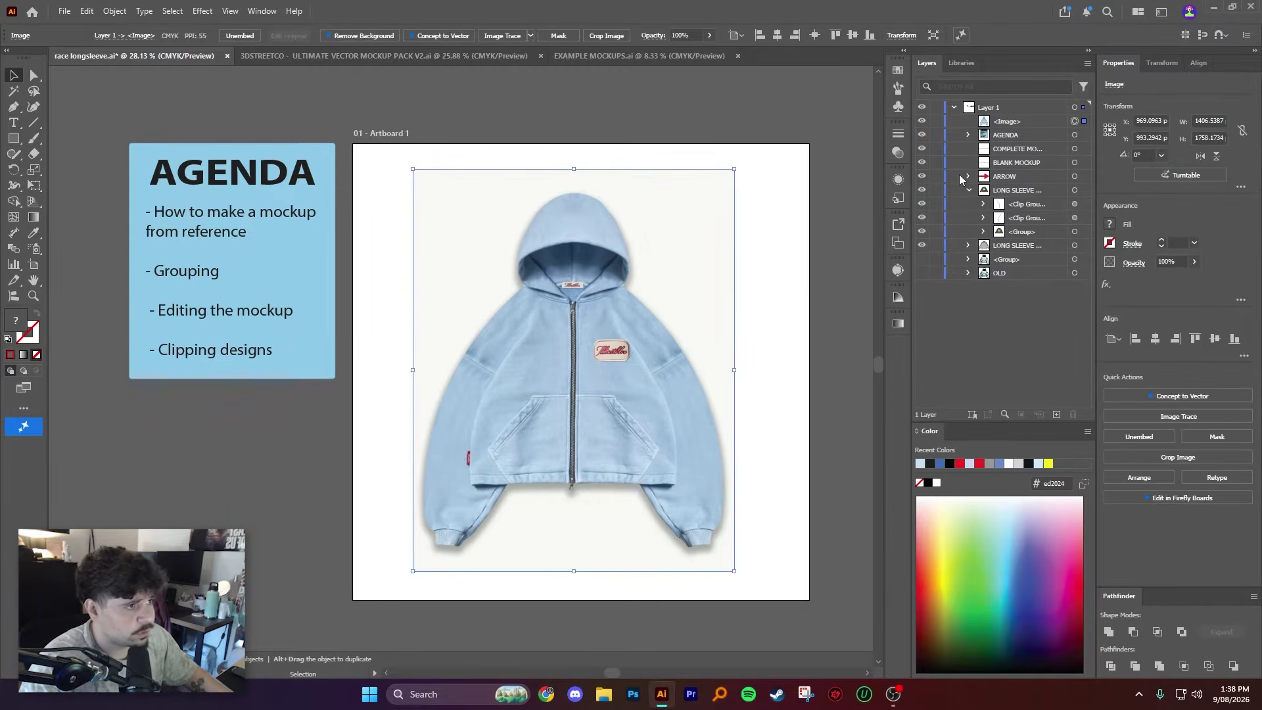
{"action": "left_click", "coordinate": [710, 35]}
{"action": "left_click_drag", "start_coordinate": [711, 51], "coordinate": [675, 55]}
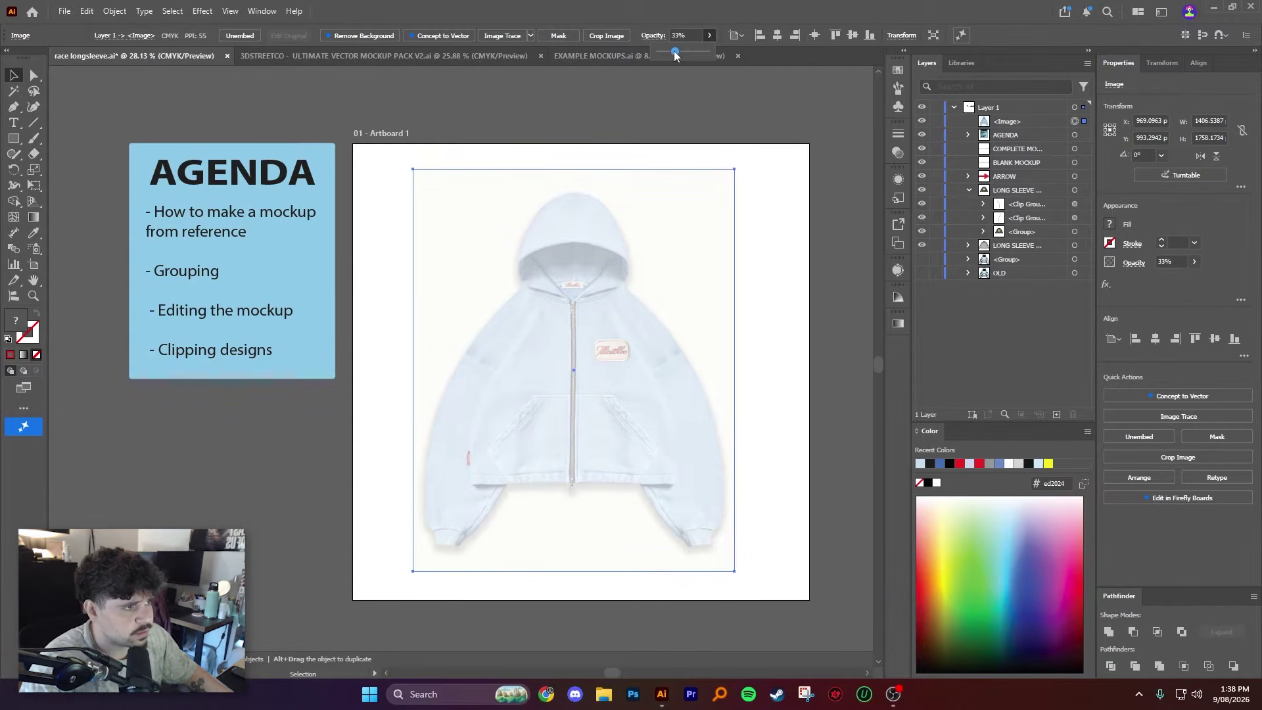
{"action": "left_click", "coordinate": [1013, 122]}
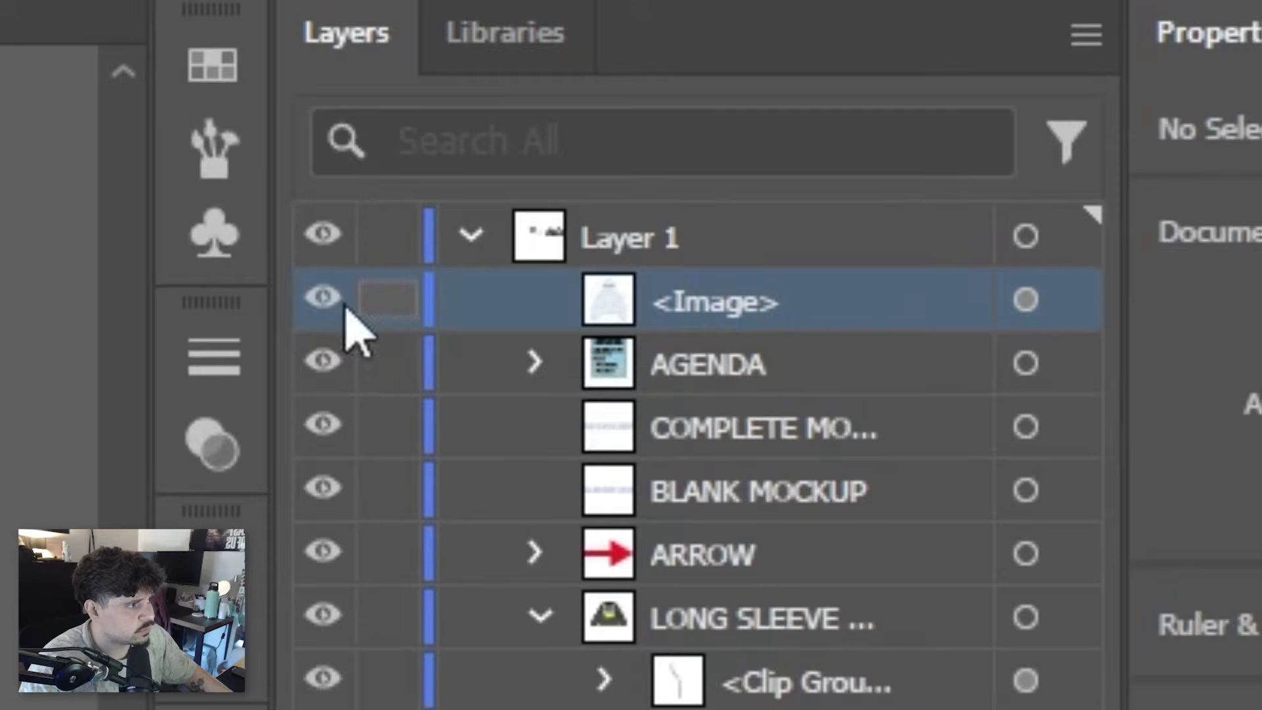
{"action": "left_click", "coordinate": [391, 301]}
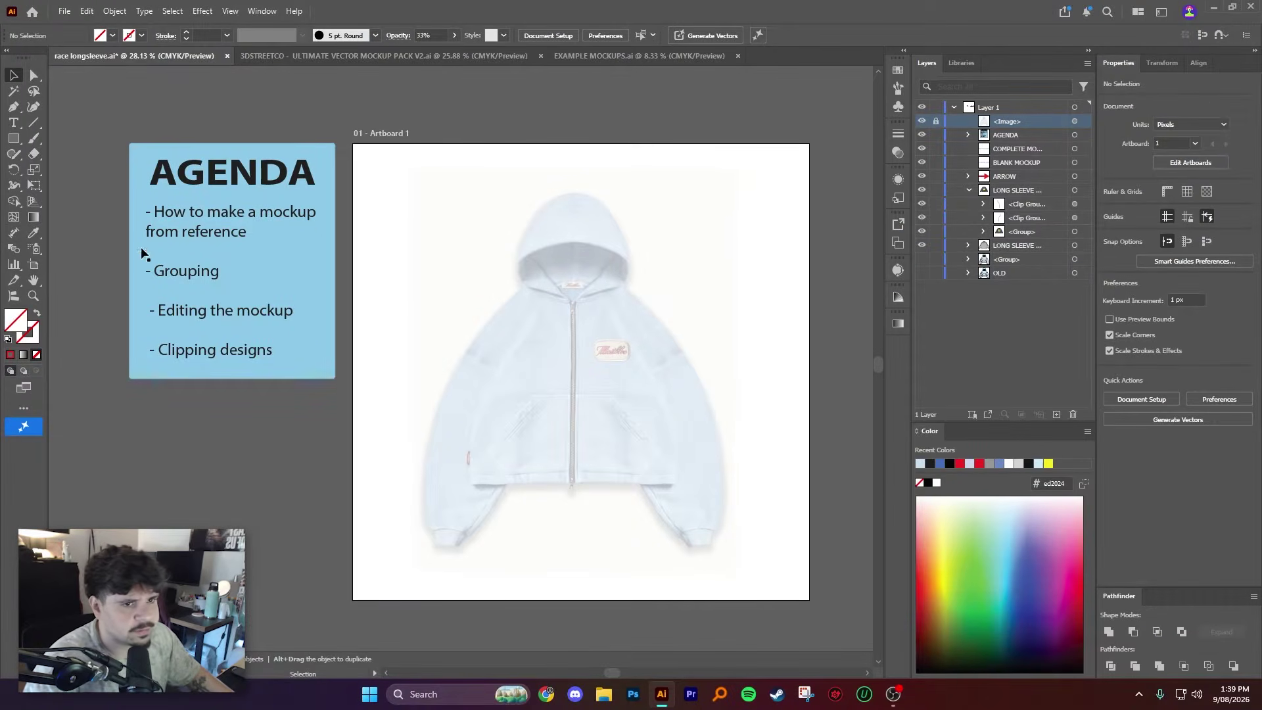
Step: Draw a straight vertical red line about 1638 px long through the hoodie's centre and set its stroke to 3 pt
{"action": "left_click", "coordinate": [34, 125]}
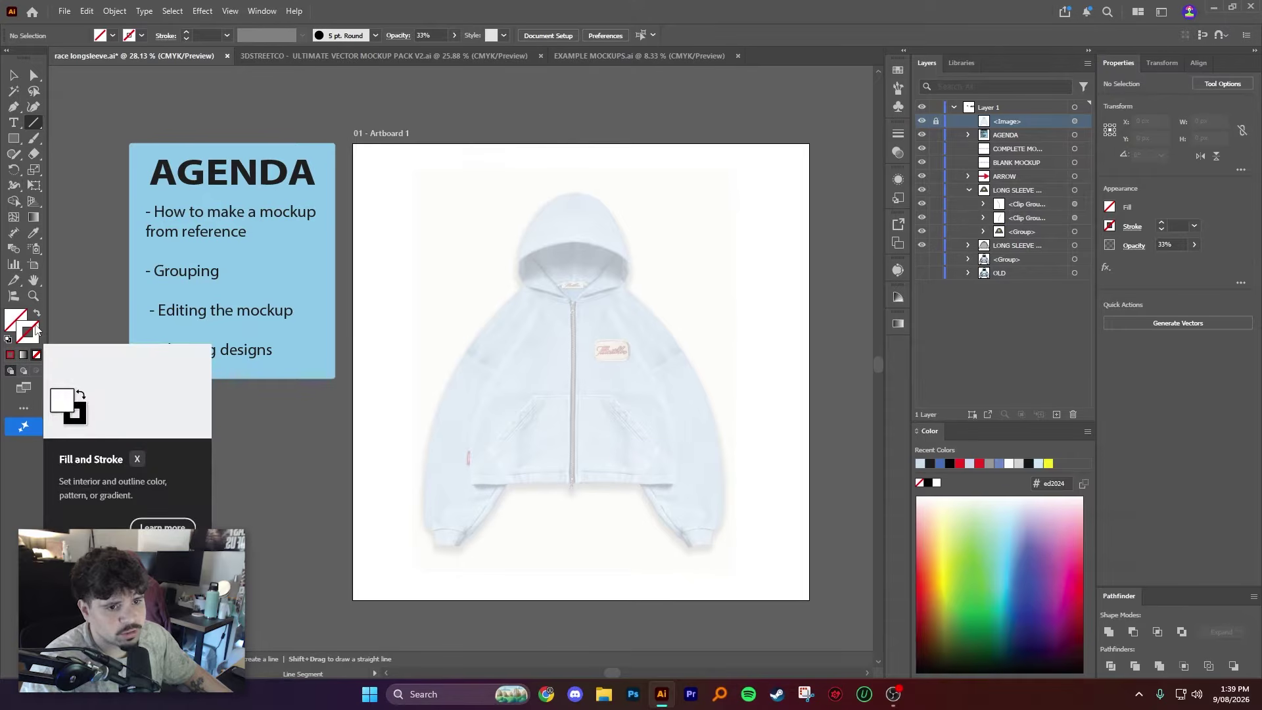
{"action": "left_click", "coordinate": [10, 356]}
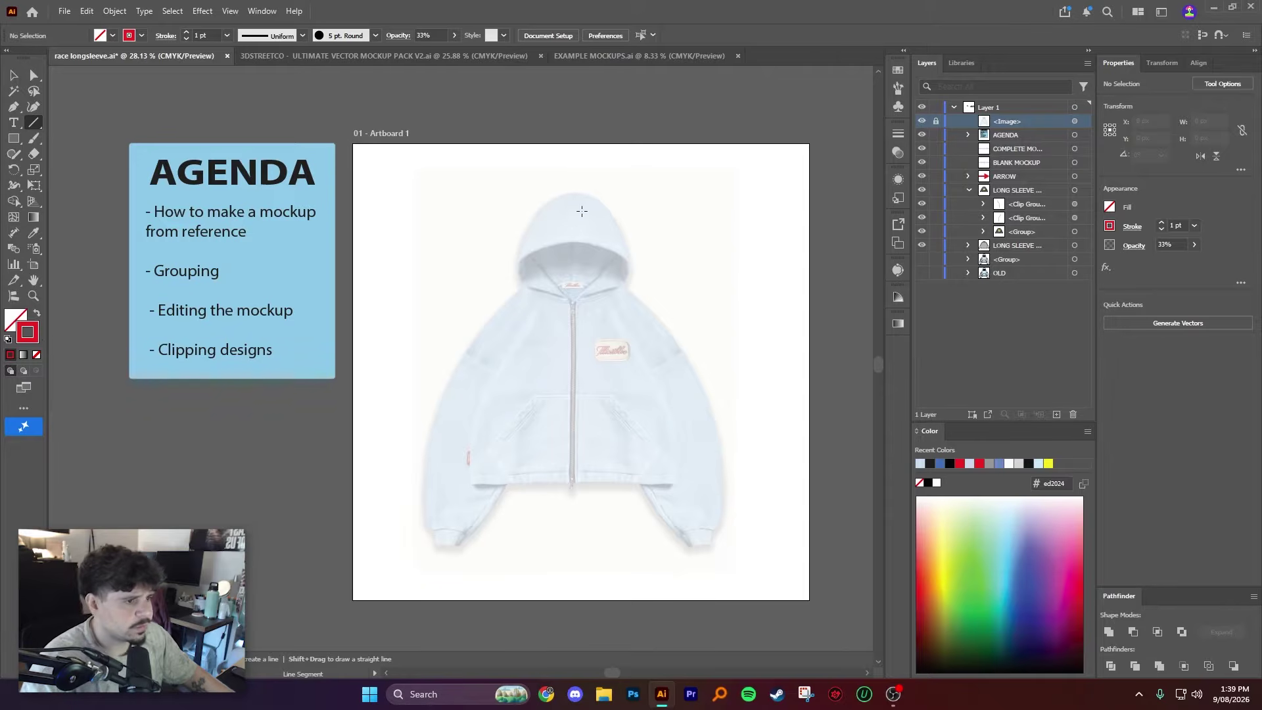
{"action": "scroll", "coordinate": [581, 265], "scroll_direction": "up", "scroll_amount": 1}
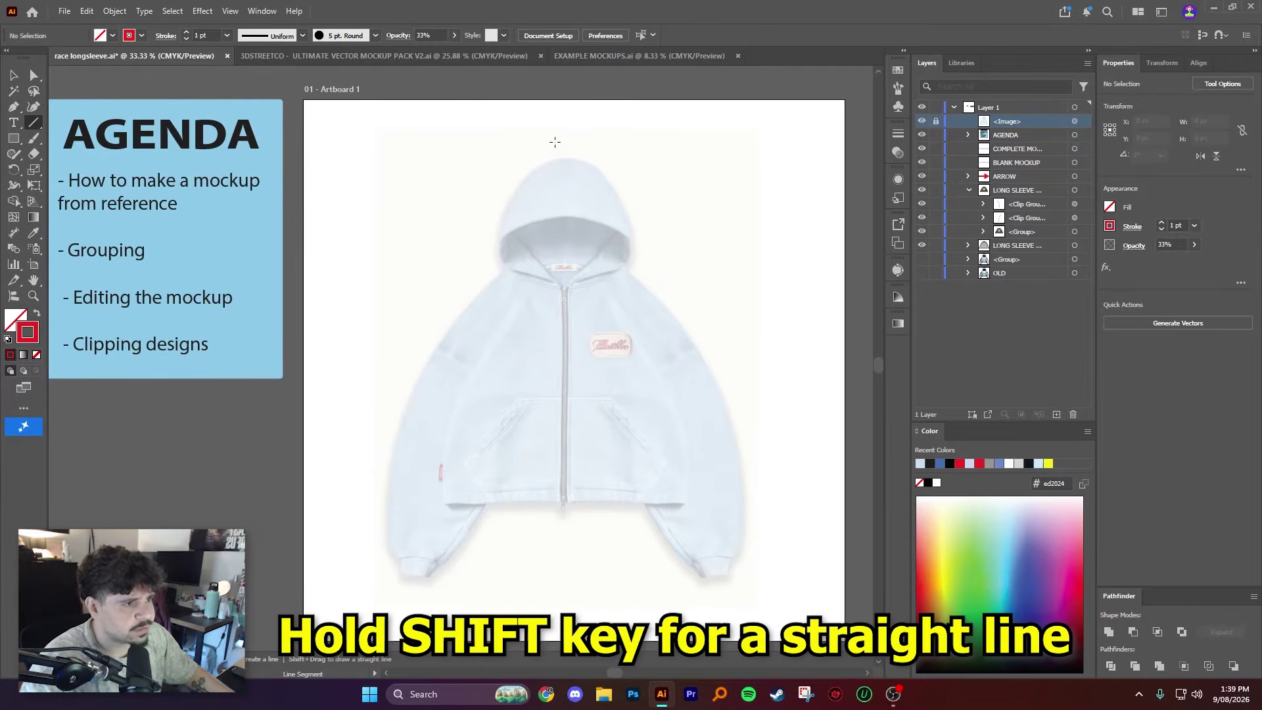
{"action": "left_click_drag", "start_coordinate": [564, 140], "coordinate": [564, 583]}
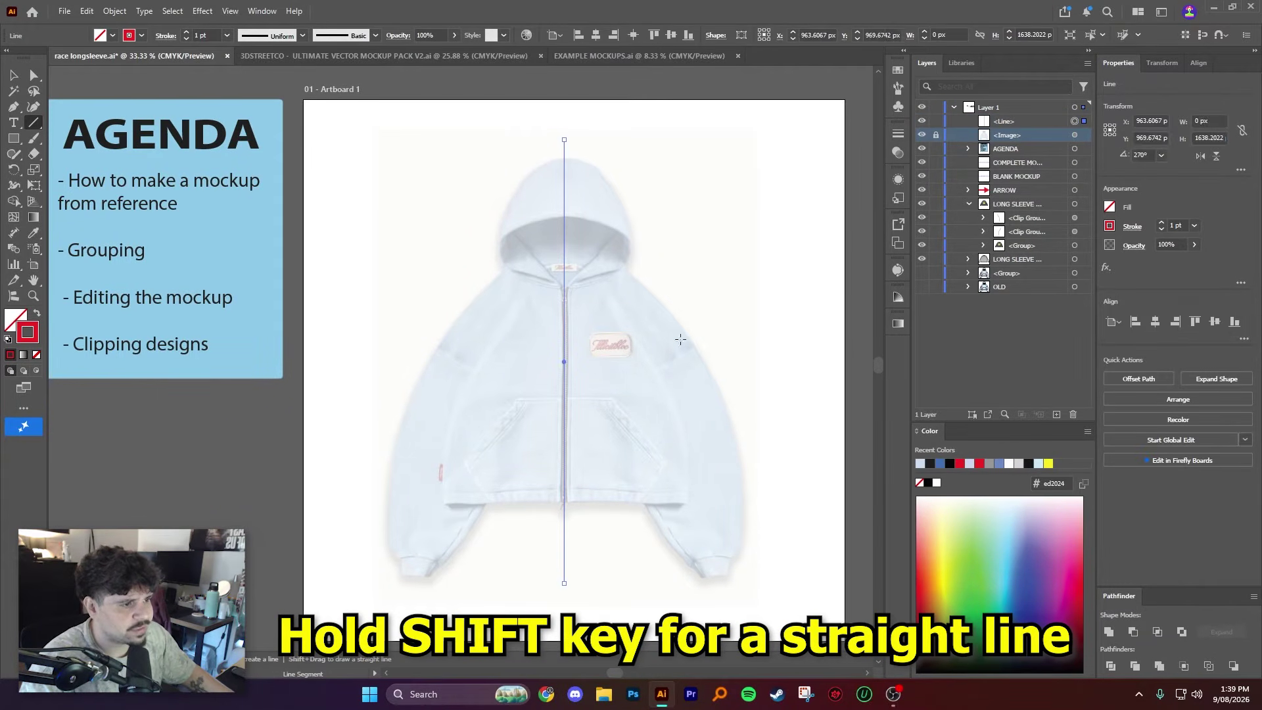
{"action": "left_click", "coordinate": [14, 74]}
{"action": "left_click", "coordinate": [187, 33]}
{"action": "left_click", "coordinate": [187, 33]}
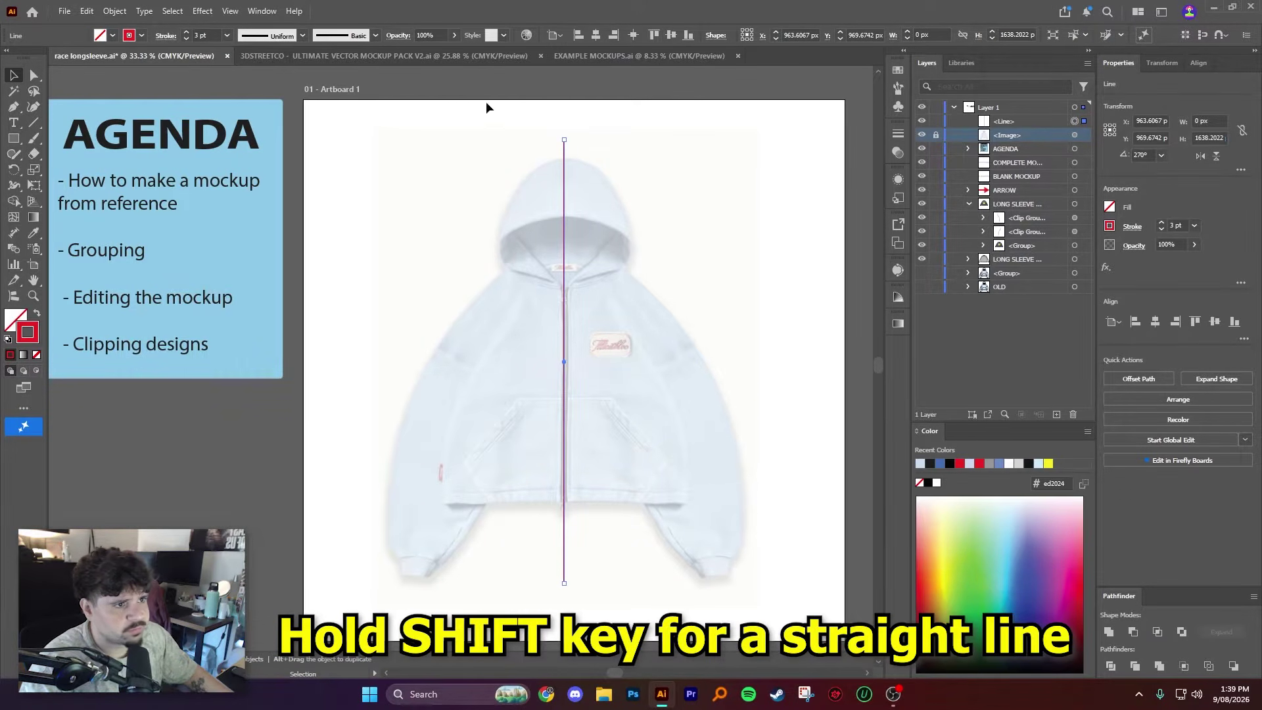
Step: Shift the red guide line slightly right to align it with the hoodie's zipper and lock it
{"action": "left_click", "coordinate": [585, 161]}
{"action": "scroll", "coordinate": [559, 309], "scroll_direction": "up", "scroll_amount": 3}
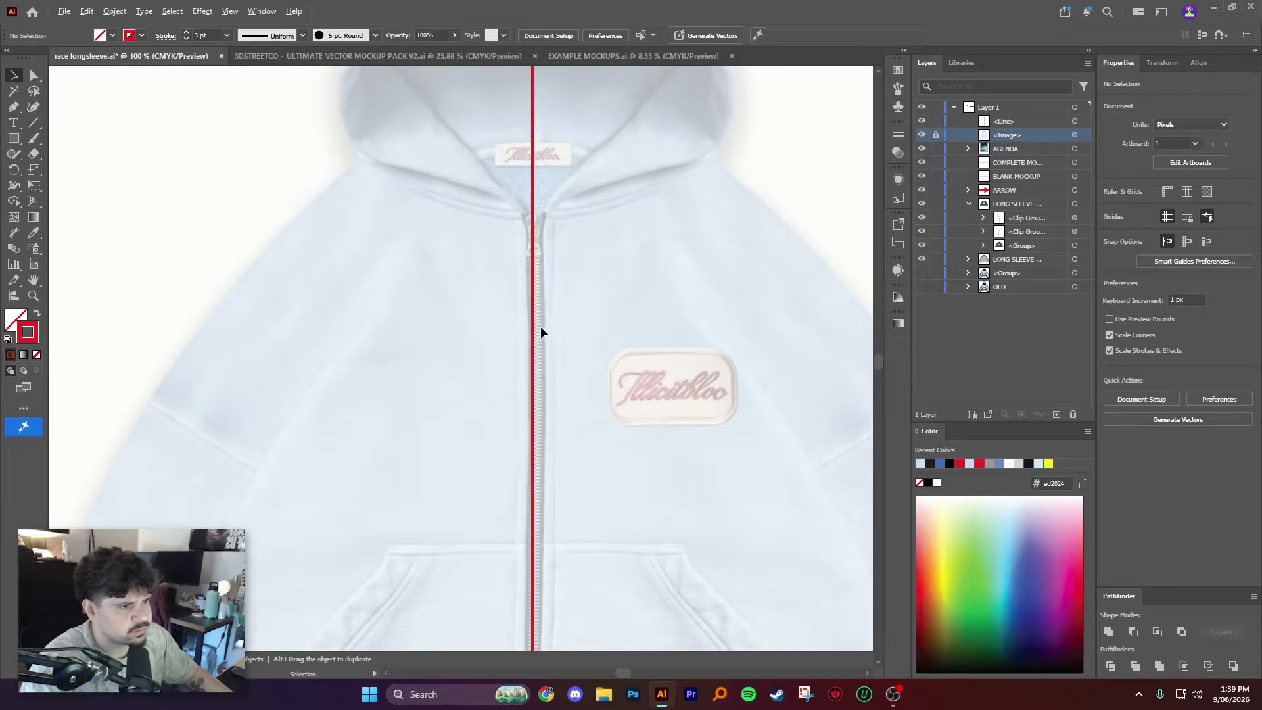
{"action": "left_click_drag", "start_coordinate": [533, 328], "coordinate": [536, 328]}
{"action": "left_click_drag", "start_coordinate": [588, 253], "coordinate": [544, 606]}
{"action": "scroll", "coordinate": [480, 190], "scroll_direction": "up", "scroll_amount": 1}
{"action": "scroll", "coordinate": [518, 285], "scroll_direction": "down", "scroll_amount": 3}
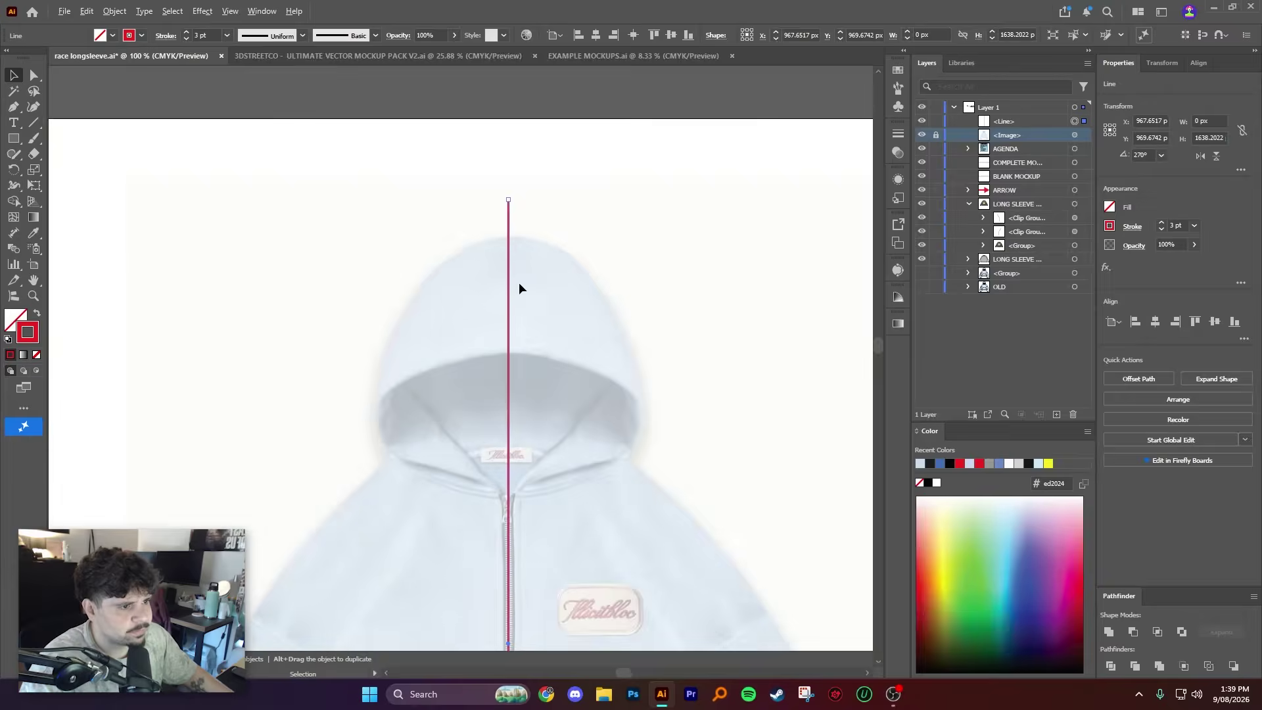
{"action": "left_click_drag", "start_coordinate": [555, 247], "coordinate": [559, 262]}
{"action": "scroll", "coordinate": [530, 178], "scroll_direction": "down", "scroll_amount": 1}
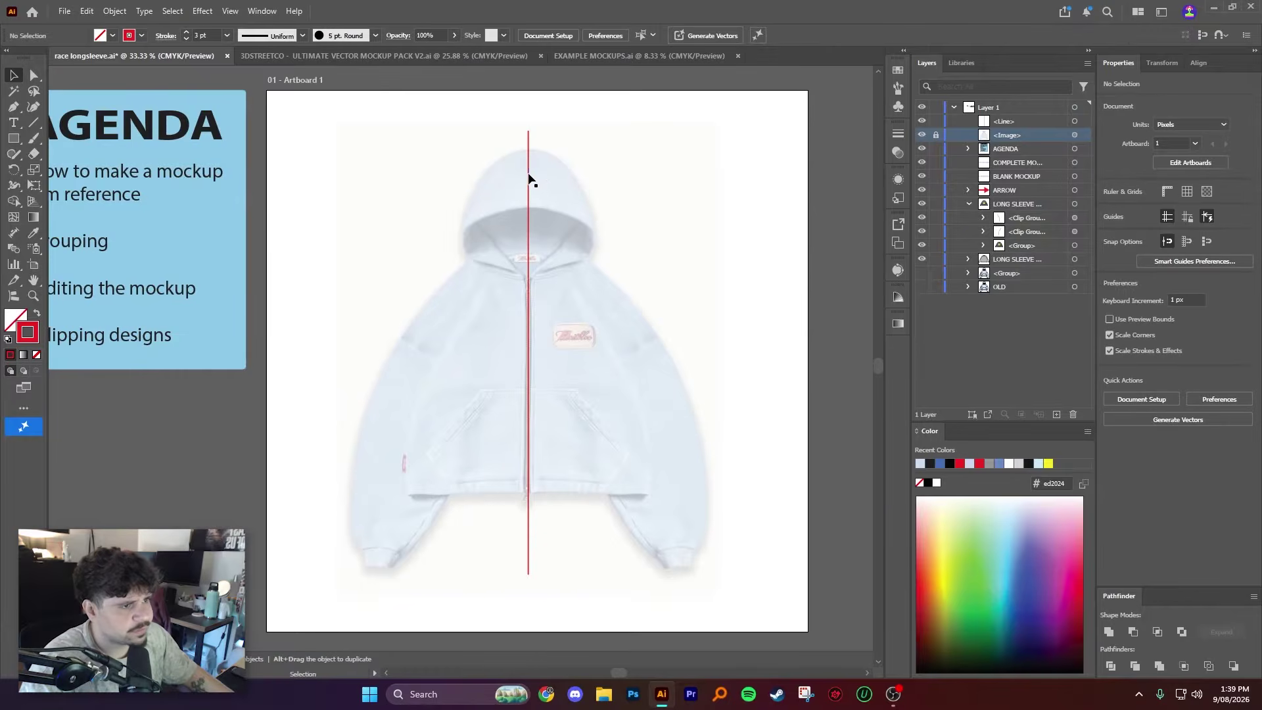
{"action": "left_click", "coordinate": [936, 121]}
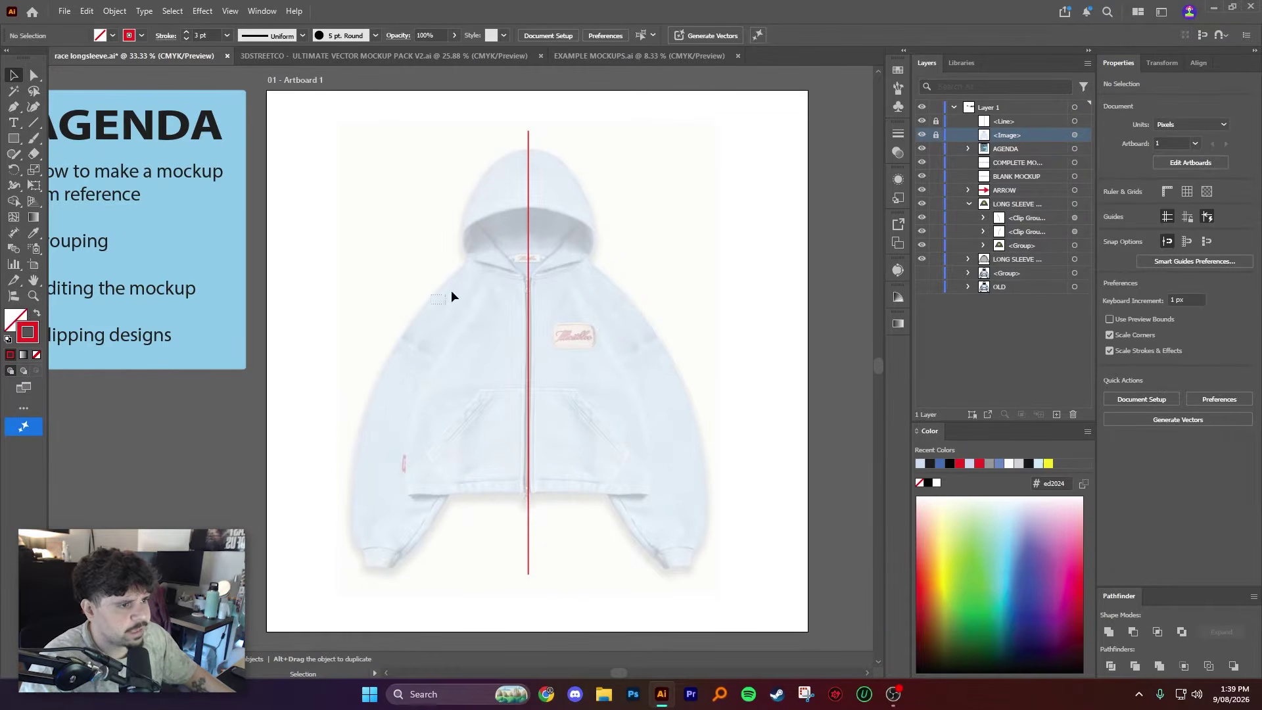
Step: Choose the Pen tool and set its stroke to black (000000) with a 2 pt weight
{"action": "key", "text": "p"}
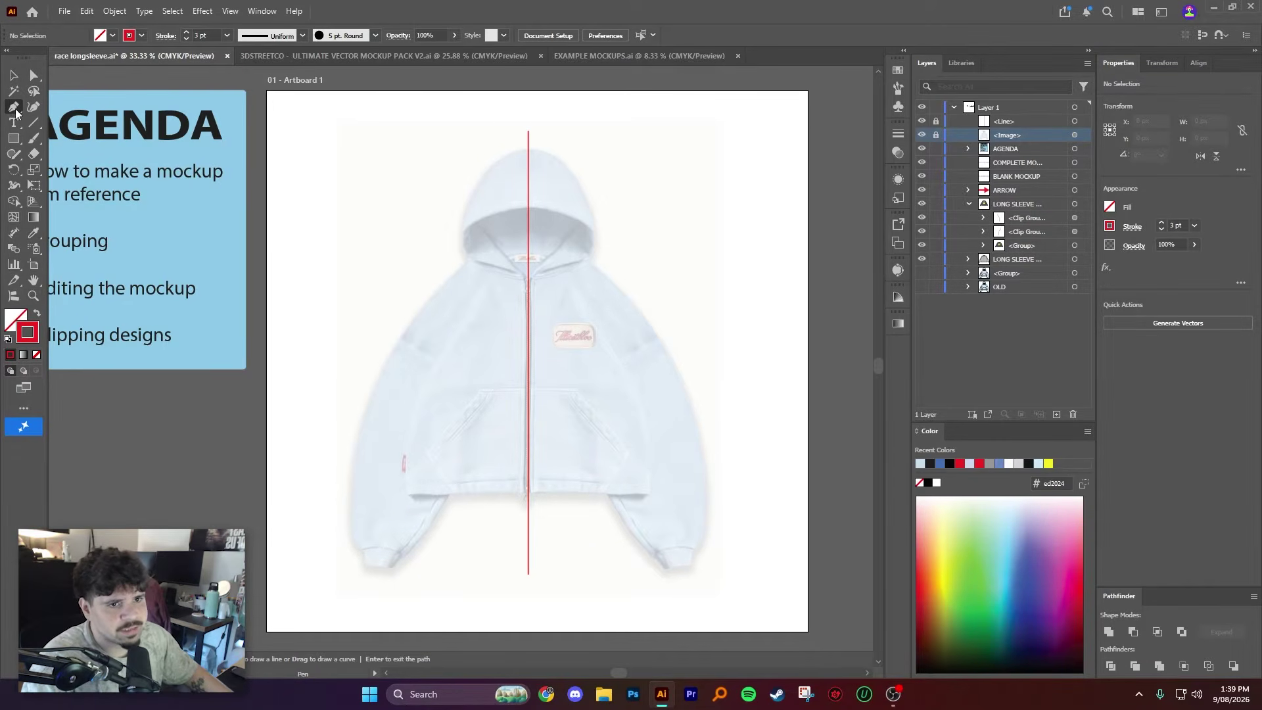
{"action": "double_click", "coordinate": [36, 330]}
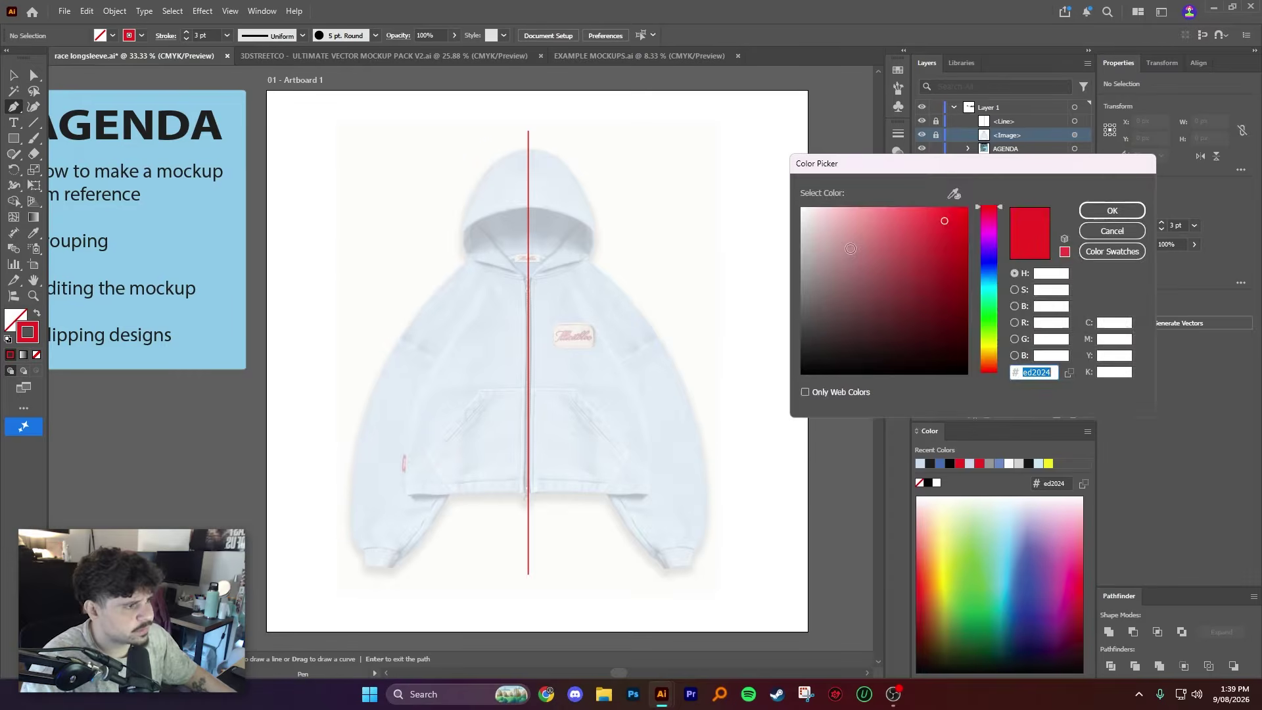
{"action": "type", "text": "000000"}
{"action": "left_click", "coordinate": [1111, 210]}
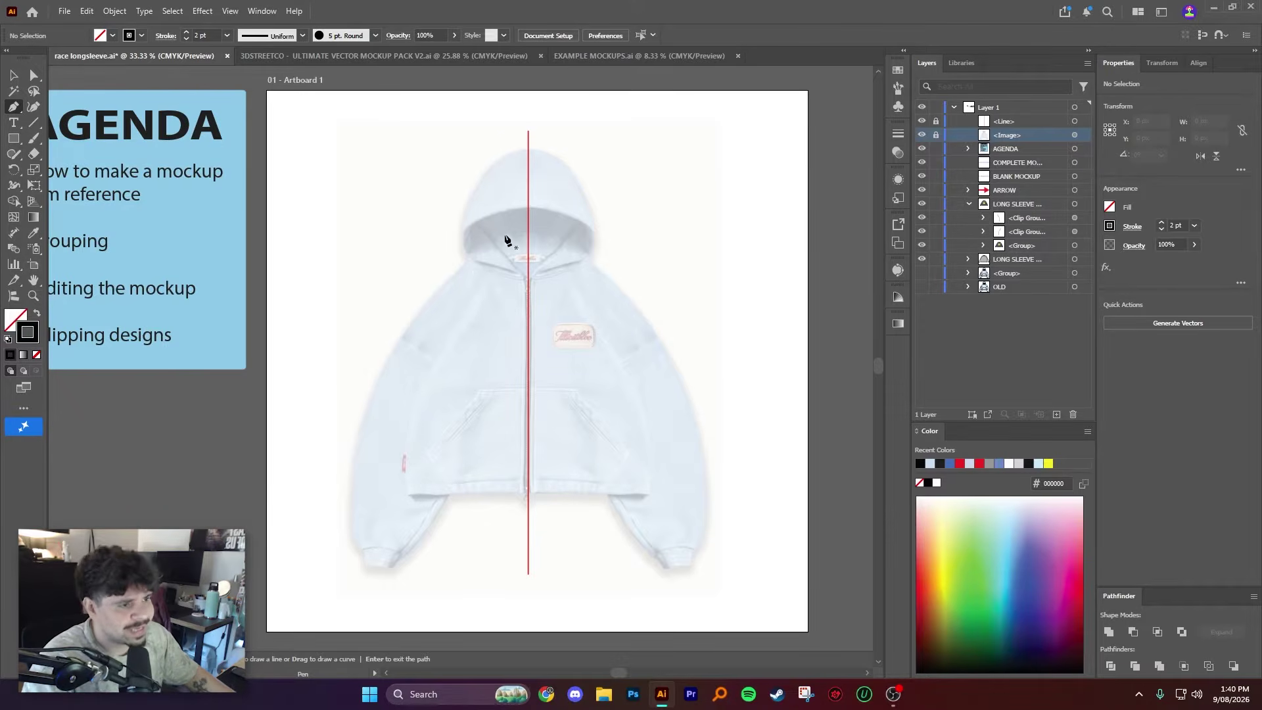
Step: Trace the right half of the hood's outer edge with the Pen tool, from the centre line down toward the neck
{"action": "scroll", "coordinate": [526, 153], "scroll_direction": "up", "scroll_amount": 5}
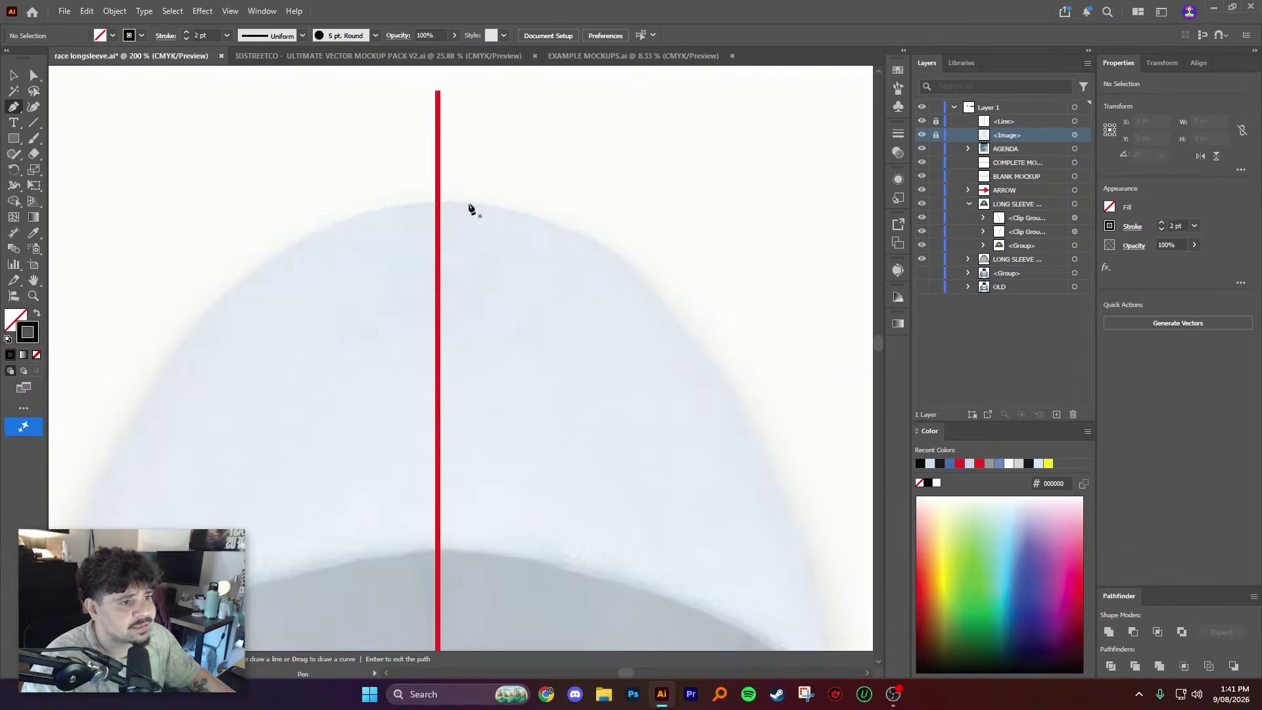
{"action": "scroll", "coordinate": [418, 226], "scroll_direction": "up", "scroll_amount": 1}
{"action": "left_click", "coordinate": [408, 222]}
{"action": "left_click_drag", "start_coordinate": [615, 266], "coordinate": [686, 314]}
{"action": "left_click_drag", "start_coordinate": [735, 363], "coordinate": [538, 183]}
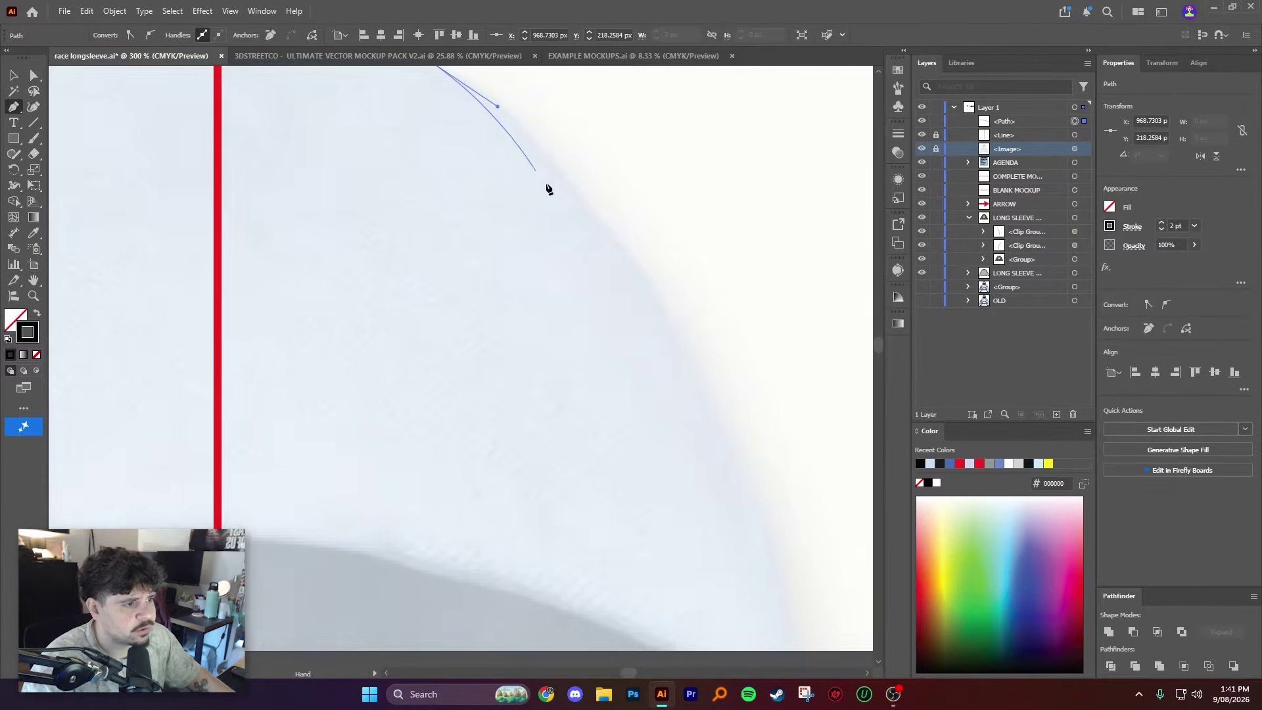
{"action": "scroll", "coordinate": [580, 234], "scroll_direction": "down", "scroll_amount": 1}
{"action": "left_click_drag", "start_coordinate": [605, 317], "coordinate": [636, 396]}
{"action": "left_click_drag", "start_coordinate": [657, 481], "coordinate": [661, 504]}
{"action": "left_click_drag", "start_coordinate": [666, 551], "coordinate": [636, 409]}
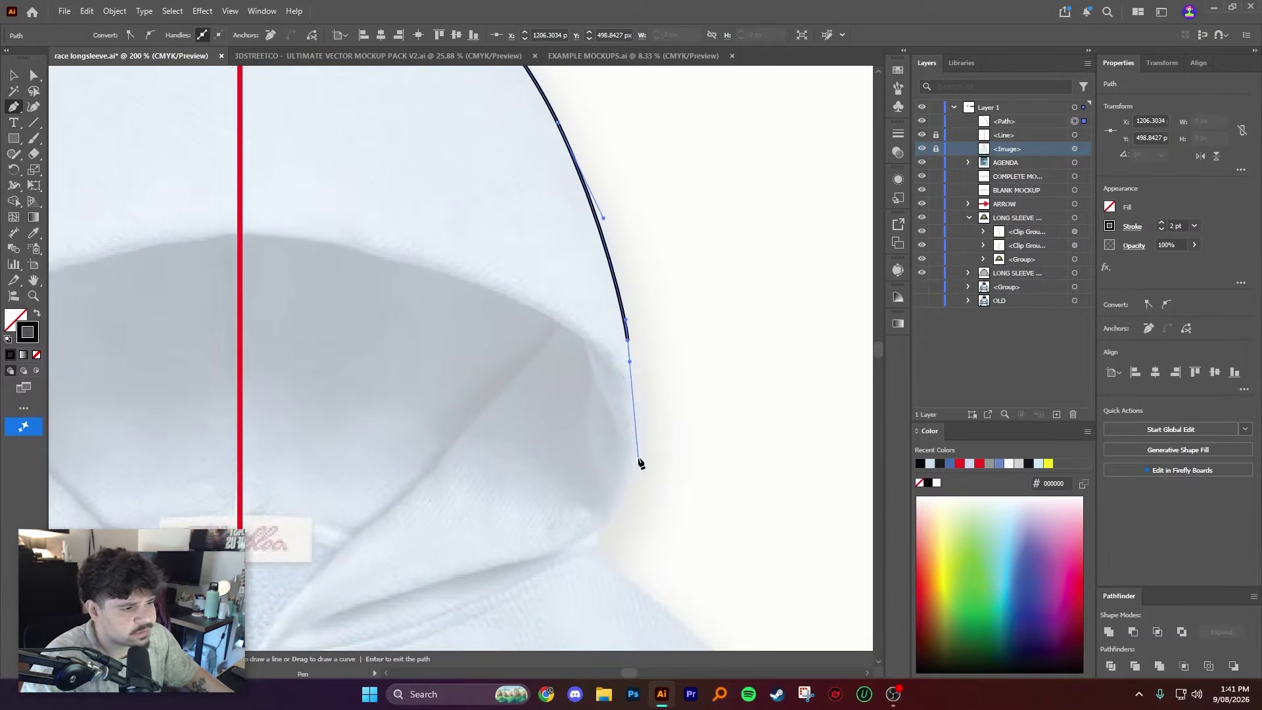
{"action": "left_click_drag", "start_coordinate": [635, 462], "coordinate": [543, 511]}
Step: Continue the path from the neck along the shoulder and the right sleeve's outer edge to the top of the cuff
{"action": "scroll", "coordinate": [612, 526], "scroll_direction": "up", "scroll_amount": 2}
{"action": "scroll", "coordinate": [520, 447], "scroll_direction": "down", "scroll_amount": 3}
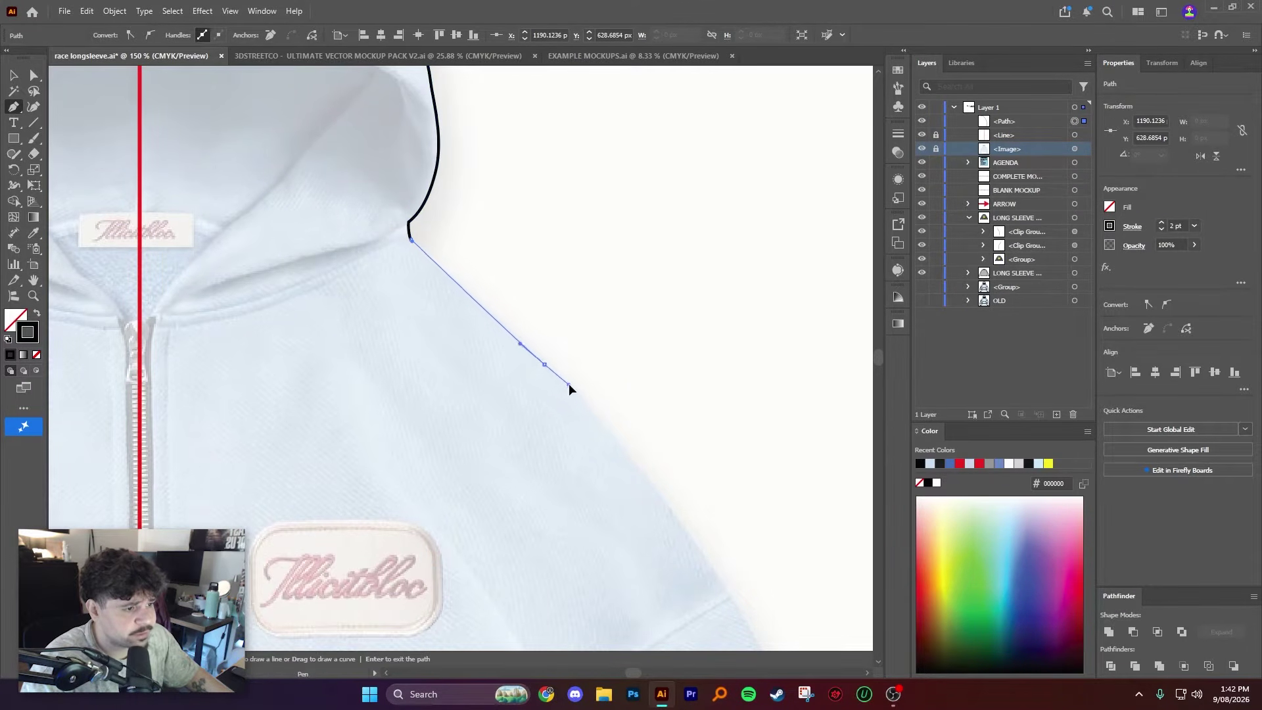
{"action": "left_click_drag", "start_coordinate": [545, 364], "coordinate": [543, 276]}
{"action": "left_click_drag", "start_coordinate": [650, 425], "coordinate": [515, 201]}
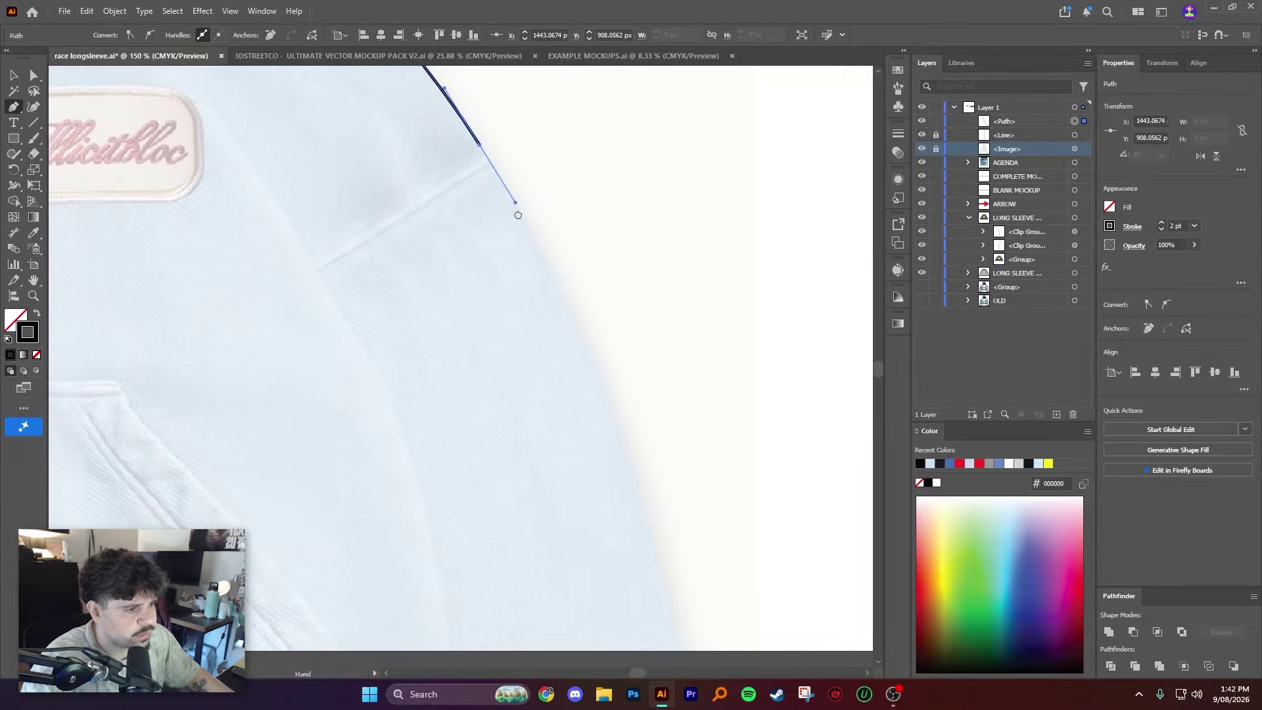
{"action": "left_click_drag", "start_coordinate": [610, 410], "coordinate": [644, 509]}
{"action": "left_click_drag", "start_coordinate": [644, 509], "coordinate": [562, 201]}
{"action": "left_click_drag", "start_coordinate": [607, 418], "coordinate": [616, 493]}
{"action": "left_click_drag", "start_coordinate": [521, 423], "coordinate": [480, 468]}
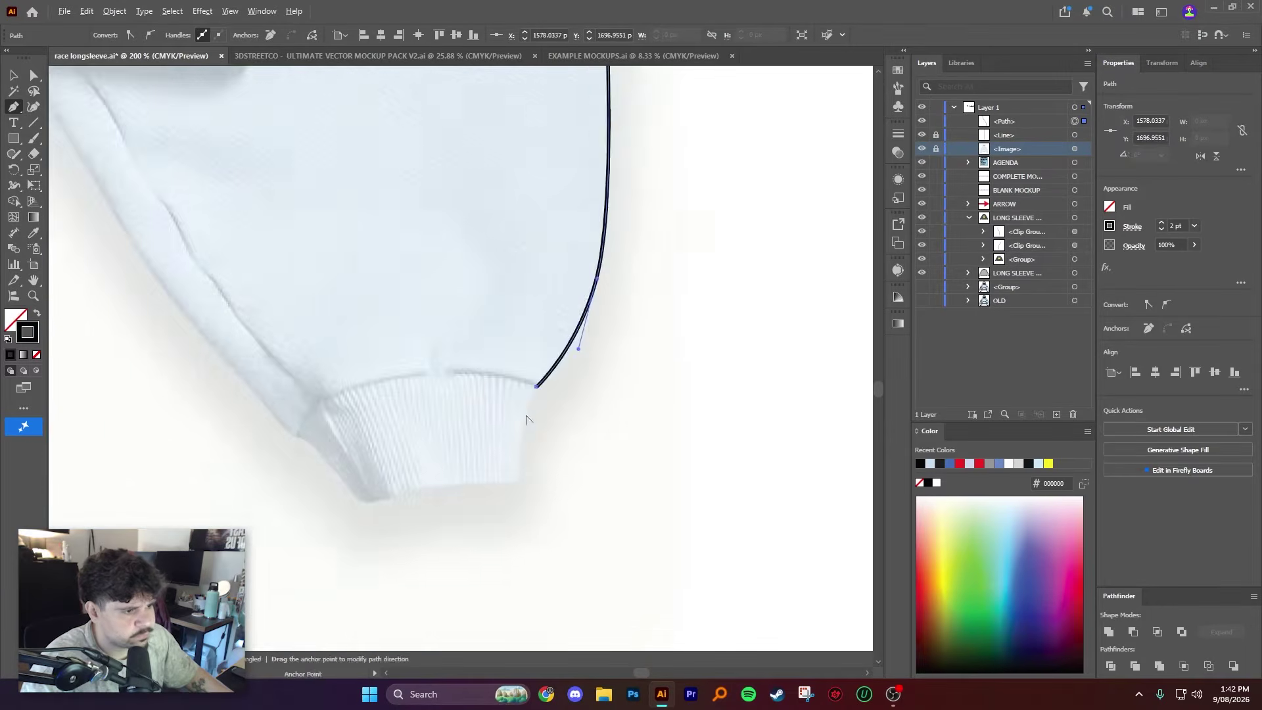
Step: Trace around the right cuff and up the sleeve's inner edge to the hoodie's hem
{"action": "left_click", "coordinate": [521, 442]}
{"action": "left_click_drag", "start_coordinate": [219, 482], "coordinate": [146, 521]}
{"action": "left_click_drag", "start_coordinate": [220, 451], "coordinate": [455, 450]}
{"action": "left_click", "coordinate": [318, 349]}
{"action": "left_click_drag", "start_coordinate": [522, 486], "coordinate": [491, 450]}
{"action": "left_click_drag", "start_coordinate": [301, 217], "coordinate": [263, 157]}
{"action": "scroll", "coordinate": [444, 341], "scroll_direction": "down", "scroll_amount": 3}
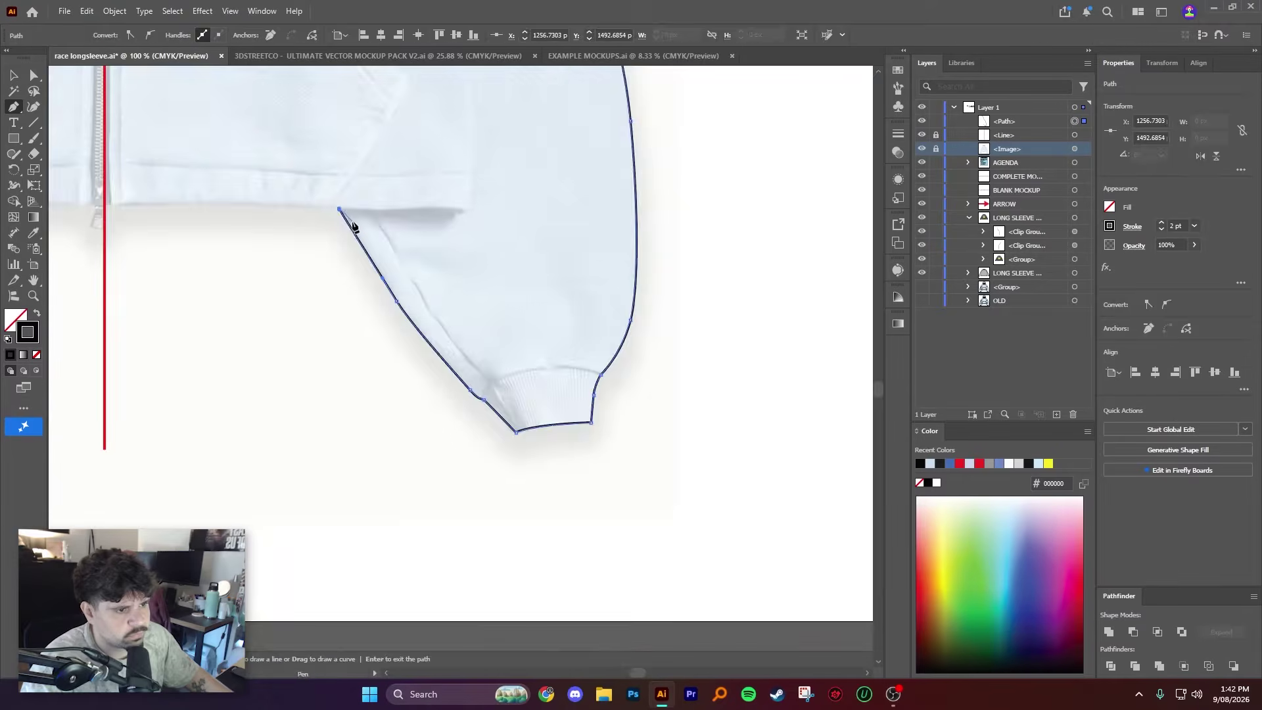
Step: Extend the outline along the hem to the centre line and finish the right-half path, leaving it deselected
{"action": "scroll", "coordinate": [394, 163], "scroll_direction": "up", "scroll_amount": 2}
{"action": "left_click", "coordinate": [294, 251]}
{"action": "left_click", "coordinate": [402, 360]}
{"action": "scroll", "coordinate": [402, 361], "scroll_direction": "down", "scroll_amount": 5}
{"action": "left_click", "coordinate": [13, 75]}
{"action": "left_click", "coordinate": [542, 200]}
{"action": "left_click_drag", "start_coordinate": [541, 200], "coordinate": [625, 321]}
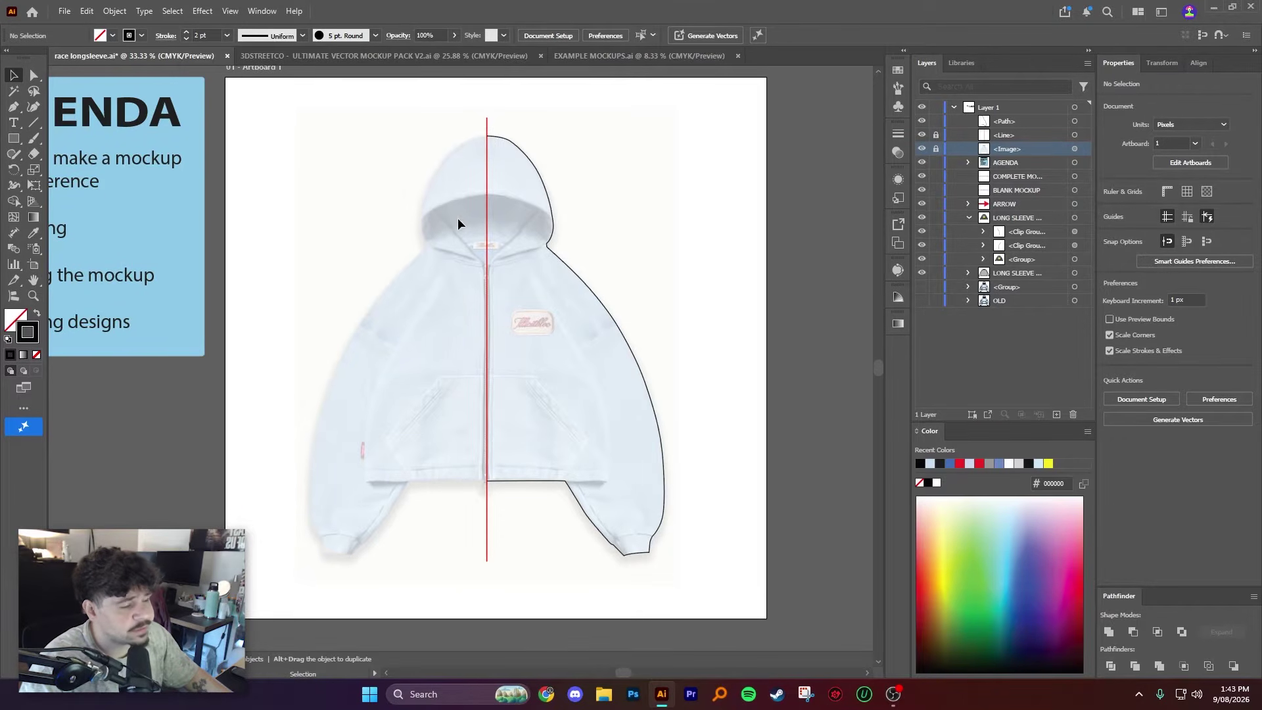
{"action": "left_click", "coordinate": [612, 304]}
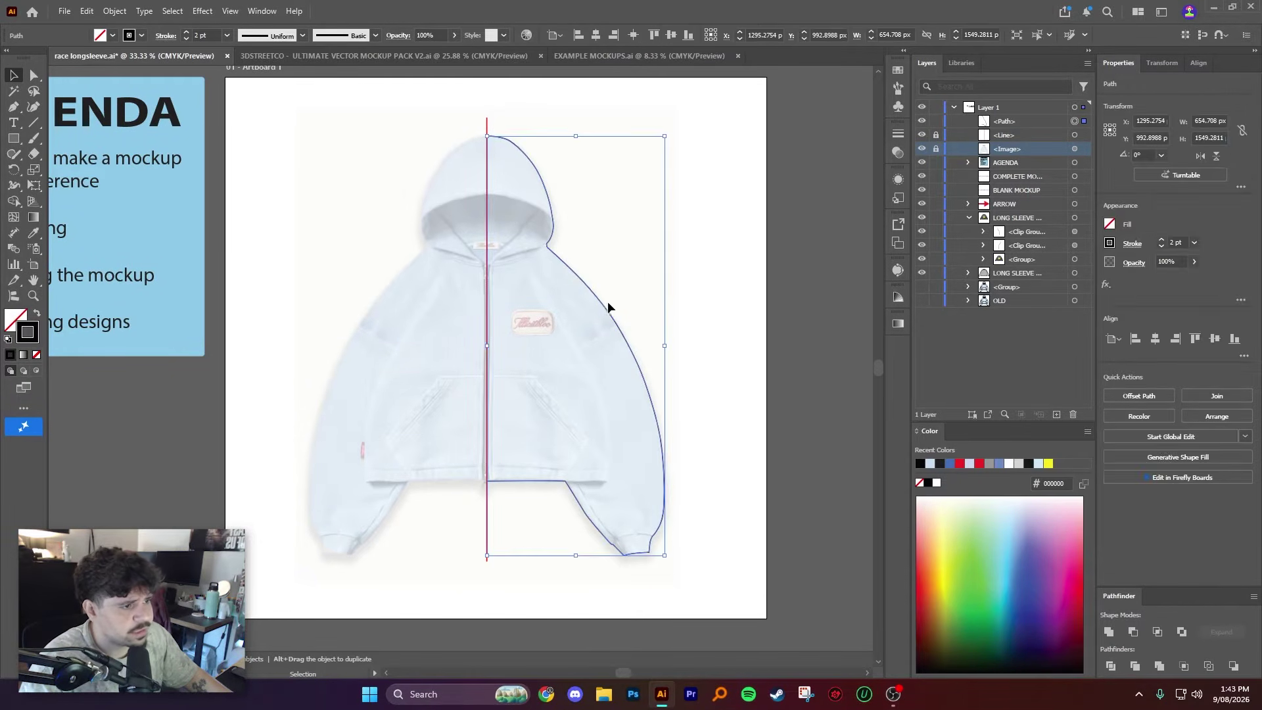
{"action": "right_click", "coordinate": [603, 305]}
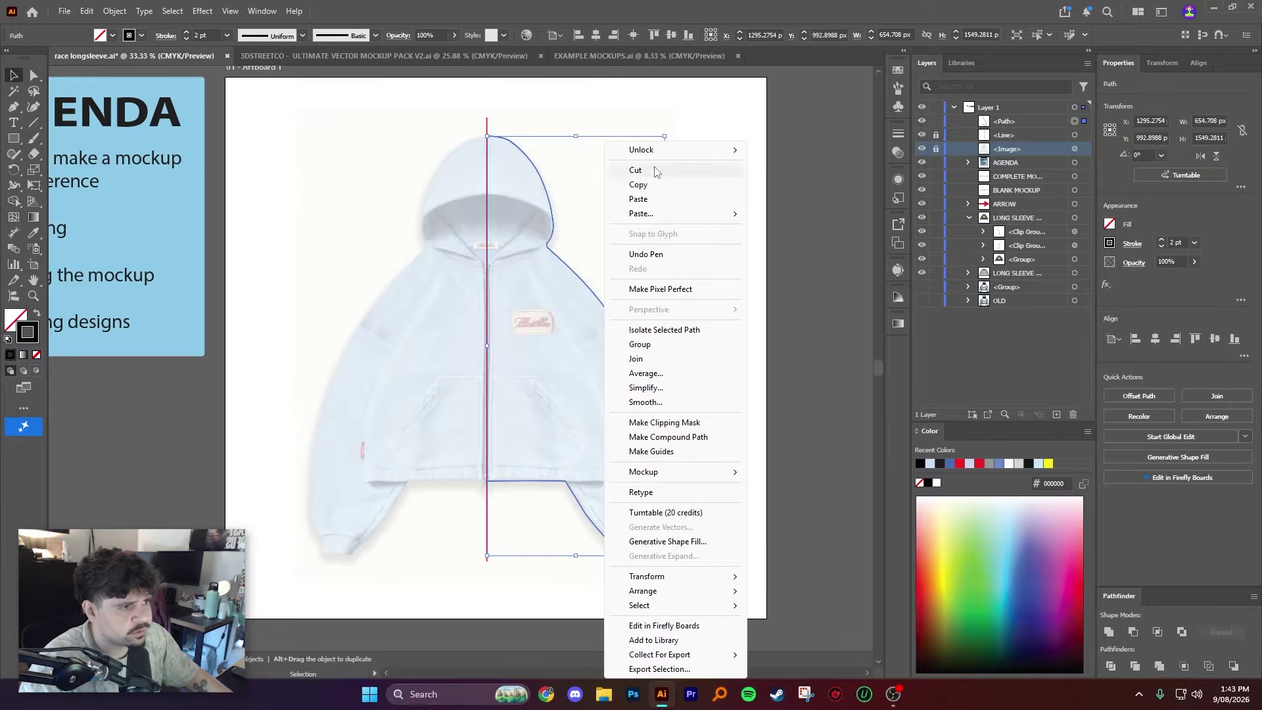
{"action": "left_click", "coordinate": [654, 183]}
{"action": "right_click", "coordinate": [596, 295]}
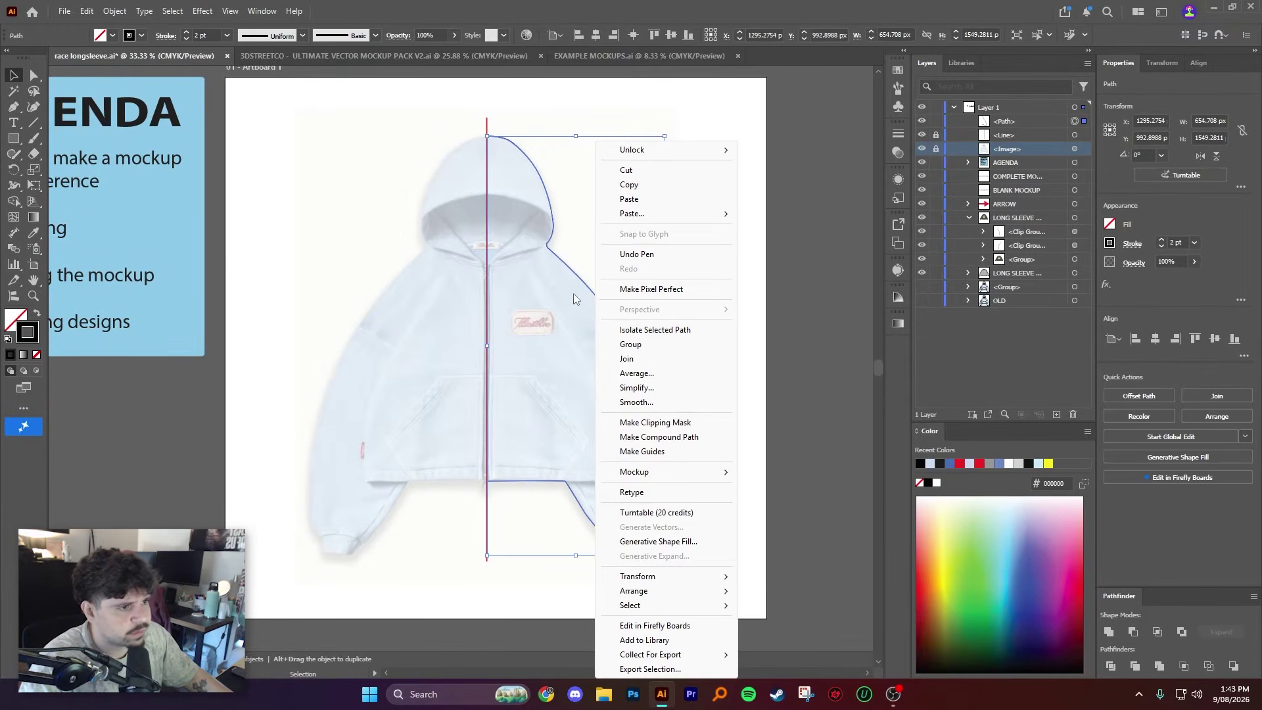
{"action": "left_click", "coordinate": [656, 201]}
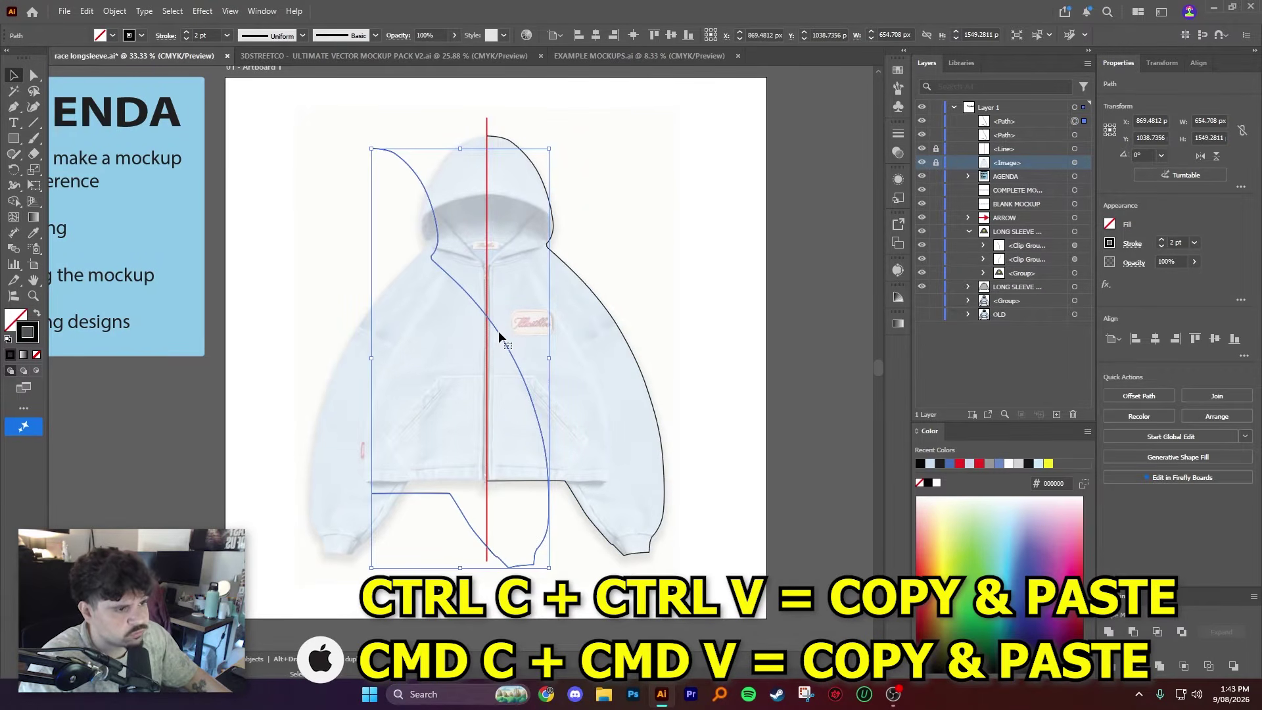
{"action": "left_click_drag", "start_coordinate": [498, 330], "coordinate": [450, 332]}
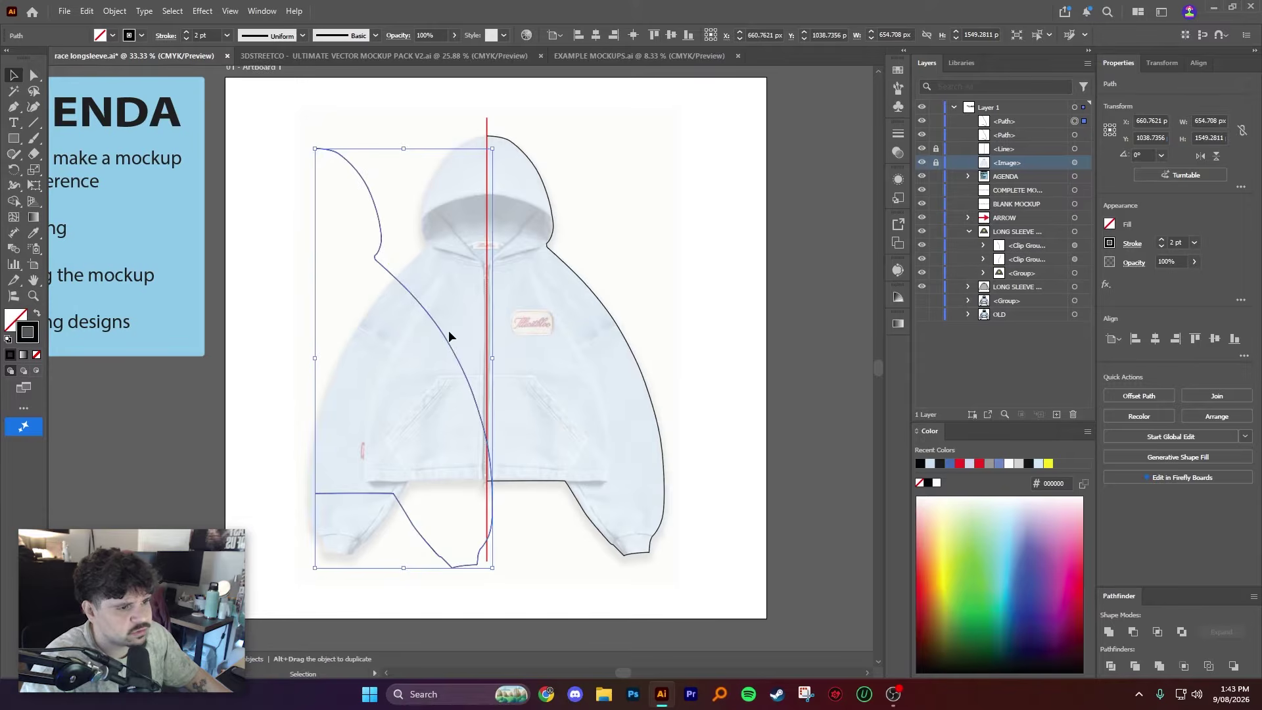
{"action": "key", "text": "a"}
{"action": "key", "text": "ctrl+z"}
{"action": "key", "text": "ctrl+z"}
Step: Duplicate the right-half hoodie outline to the left side of the centre line, keeping it level with the original
{"action": "left_click", "coordinate": [621, 297]}
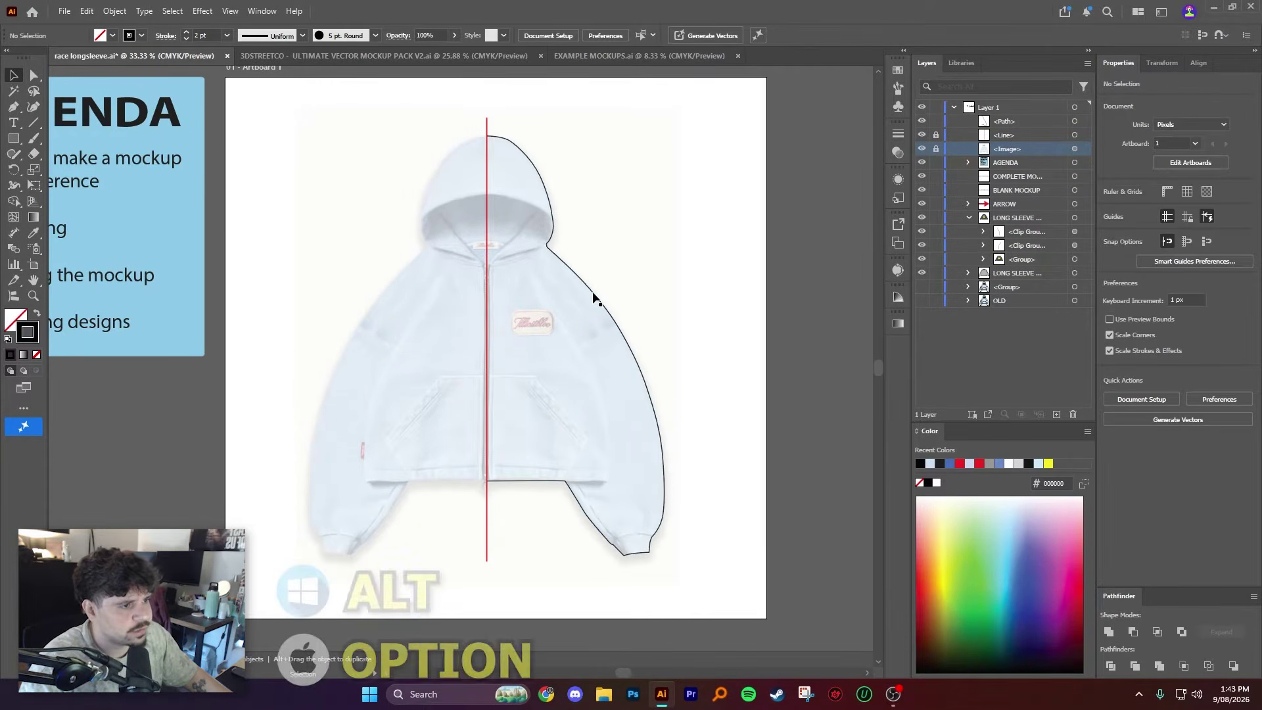
{"action": "left_click", "coordinate": [595, 299]}
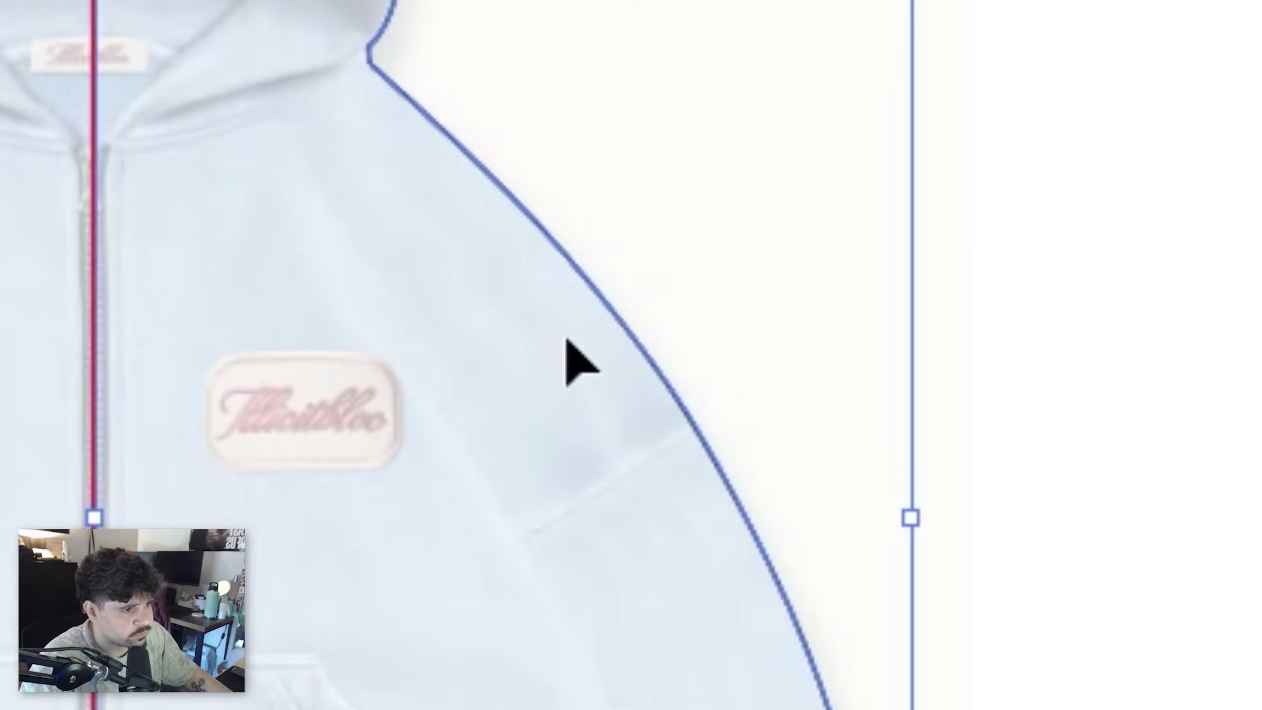
{"action": "left_click_drag", "start_coordinate": [603, 303], "coordinate": [355, 267]}
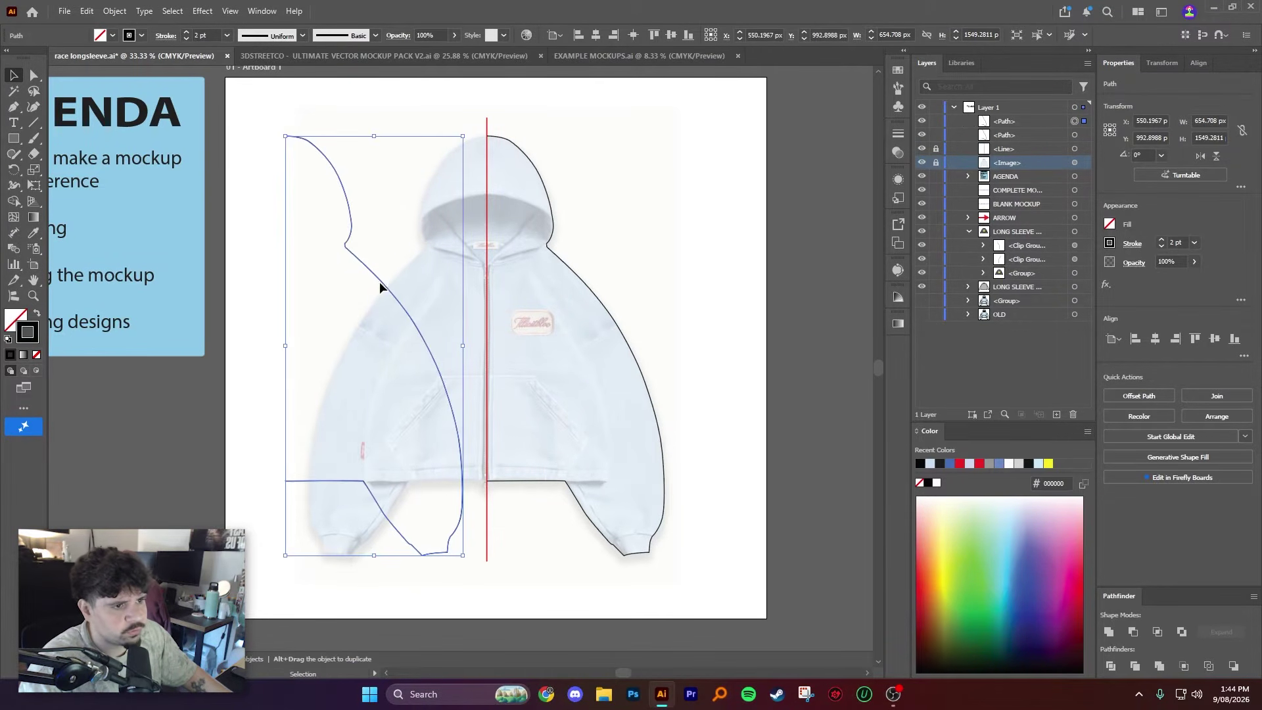
Step: Reflect the duplicated half outline across the vertical axis
{"action": "right_click", "coordinate": [408, 316]}
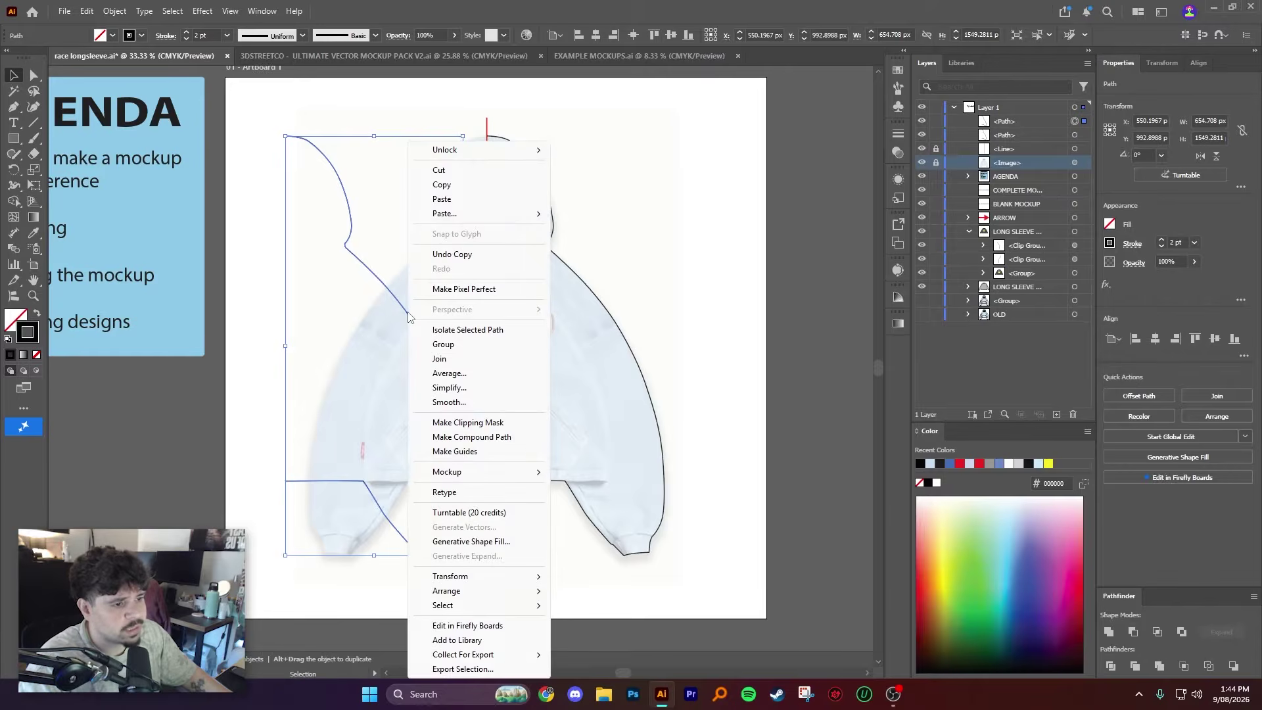
{"action": "mouse_move", "coordinate": [520, 577]}
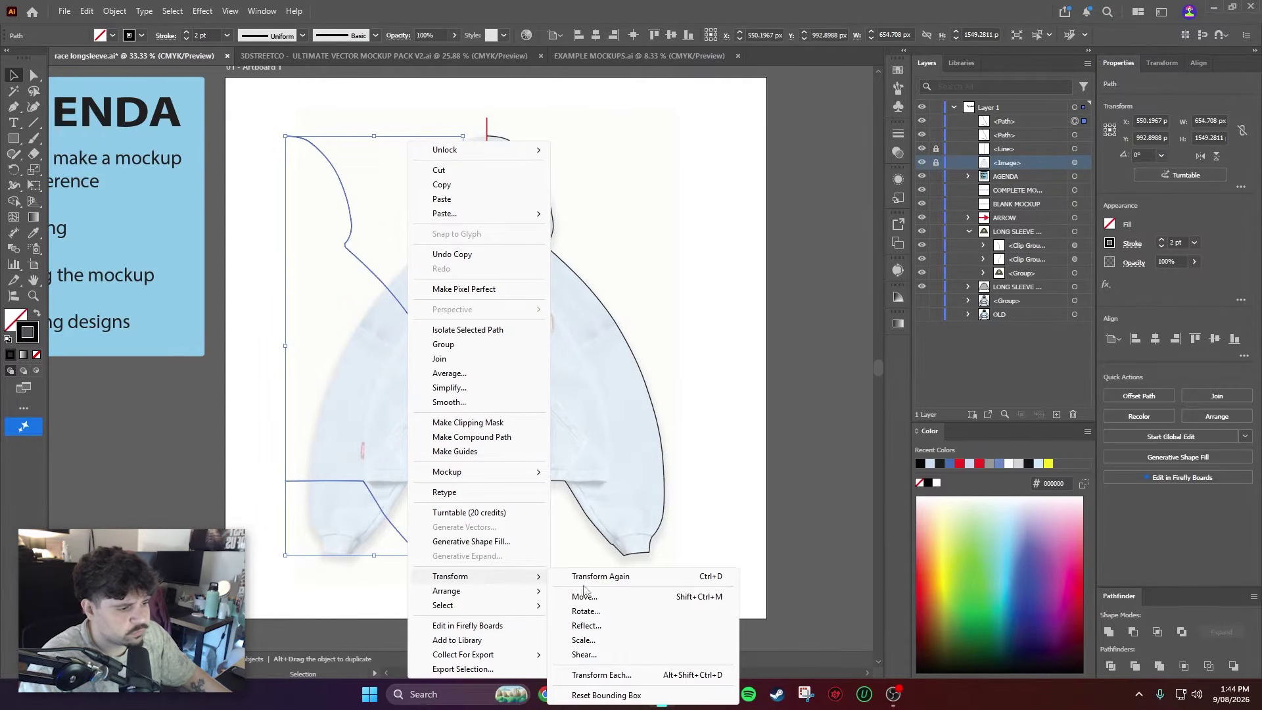
{"action": "left_click", "coordinate": [586, 626]}
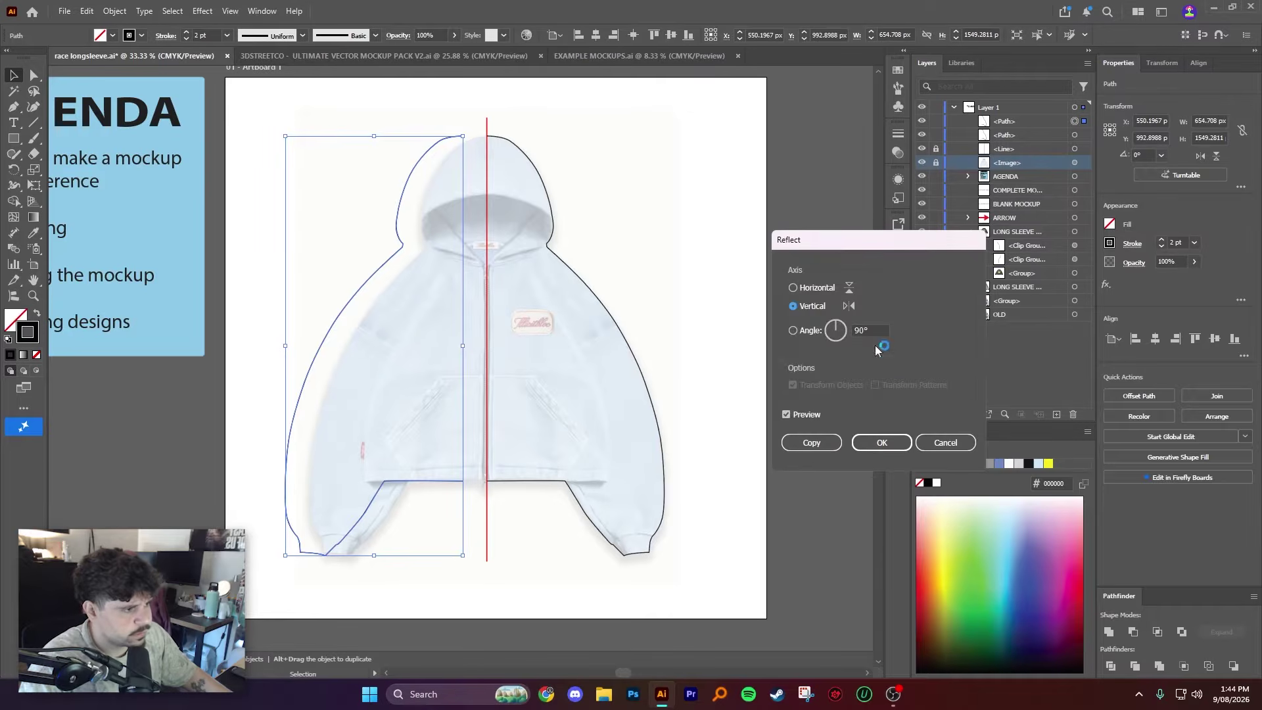
{"action": "left_click", "coordinate": [793, 288]}
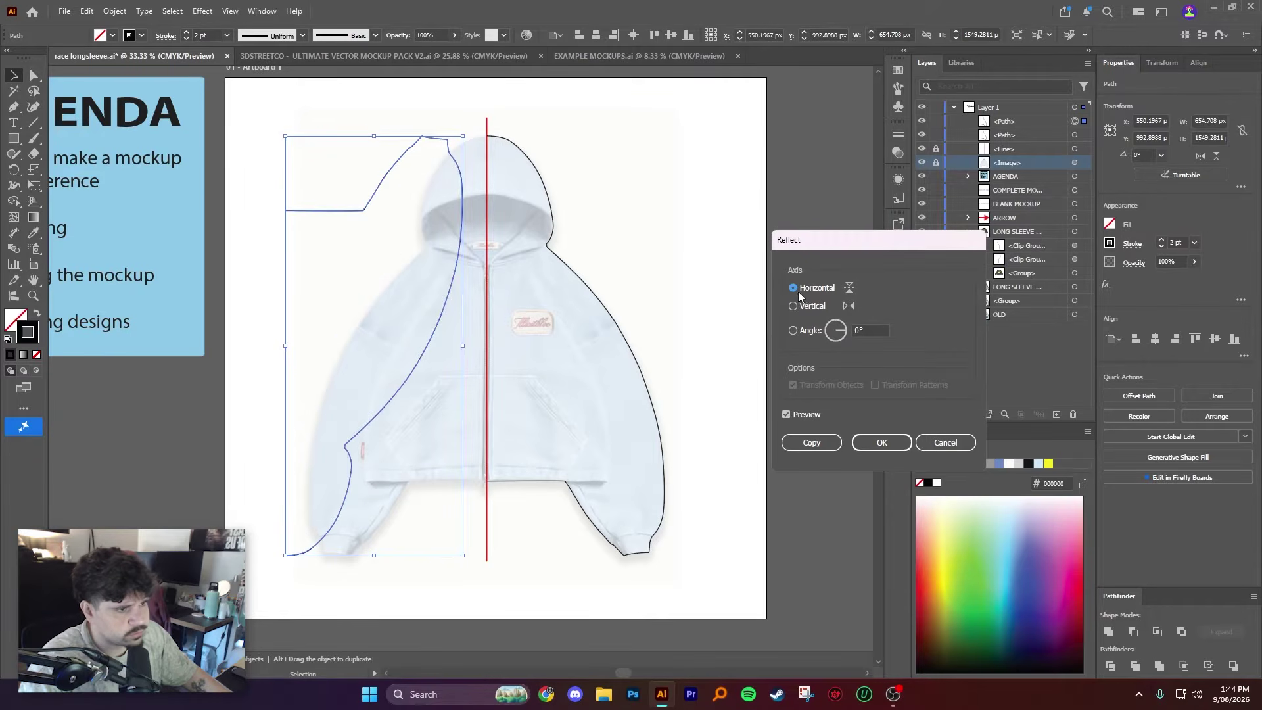
{"action": "left_click", "coordinate": [793, 306]}
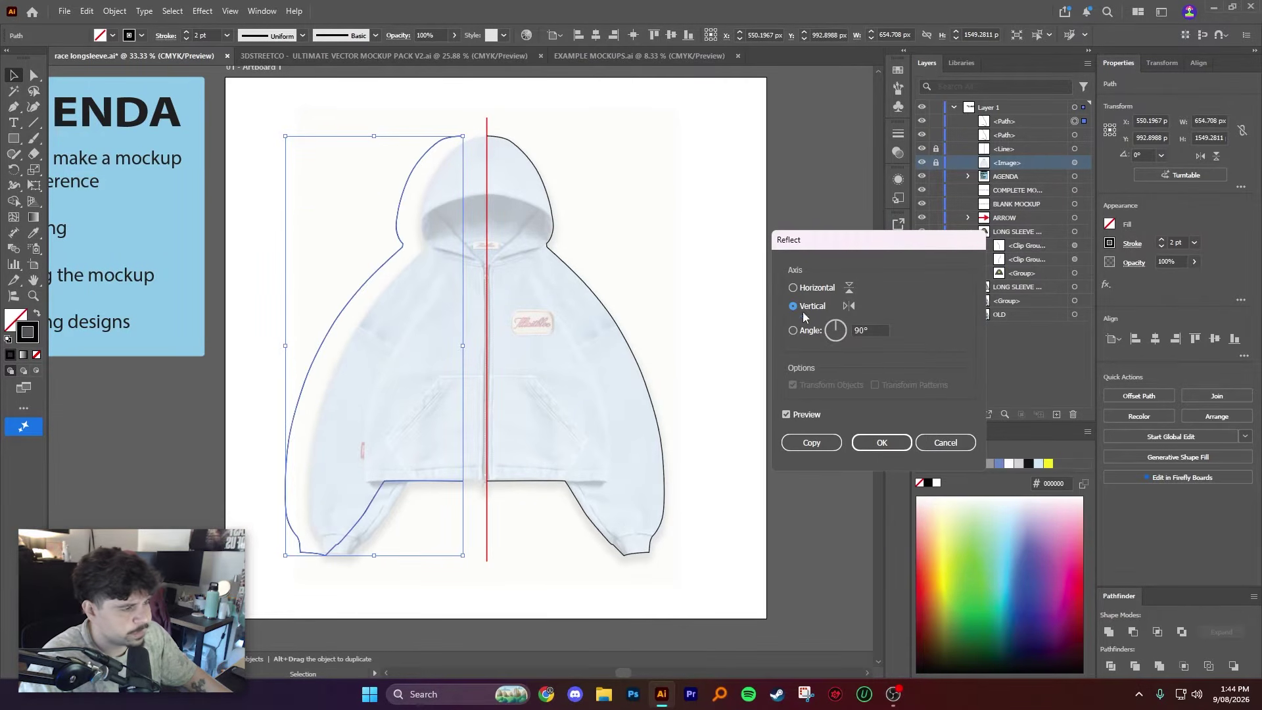
{"action": "left_click", "coordinate": [881, 443]}
Step: Move the mirrored half so its top endpoint meets the right half on the centre line at the hood's peak
{"action": "scroll", "coordinate": [474, 143], "scroll_direction": "up", "scroll_amount": 5}
{"action": "left_click_drag", "start_coordinate": [462, 139], "coordinate": [475, 195]}
{"action": "left_click_drag", "start_coordinate": [354, 190], "coordinate": [461, 181]}
{"action": "scroll", "coordinate": [504, 178], "scroll_direction": "up", "scroll_amount": 5}
{"action": "left_click", "coordinate": [490, 220]}
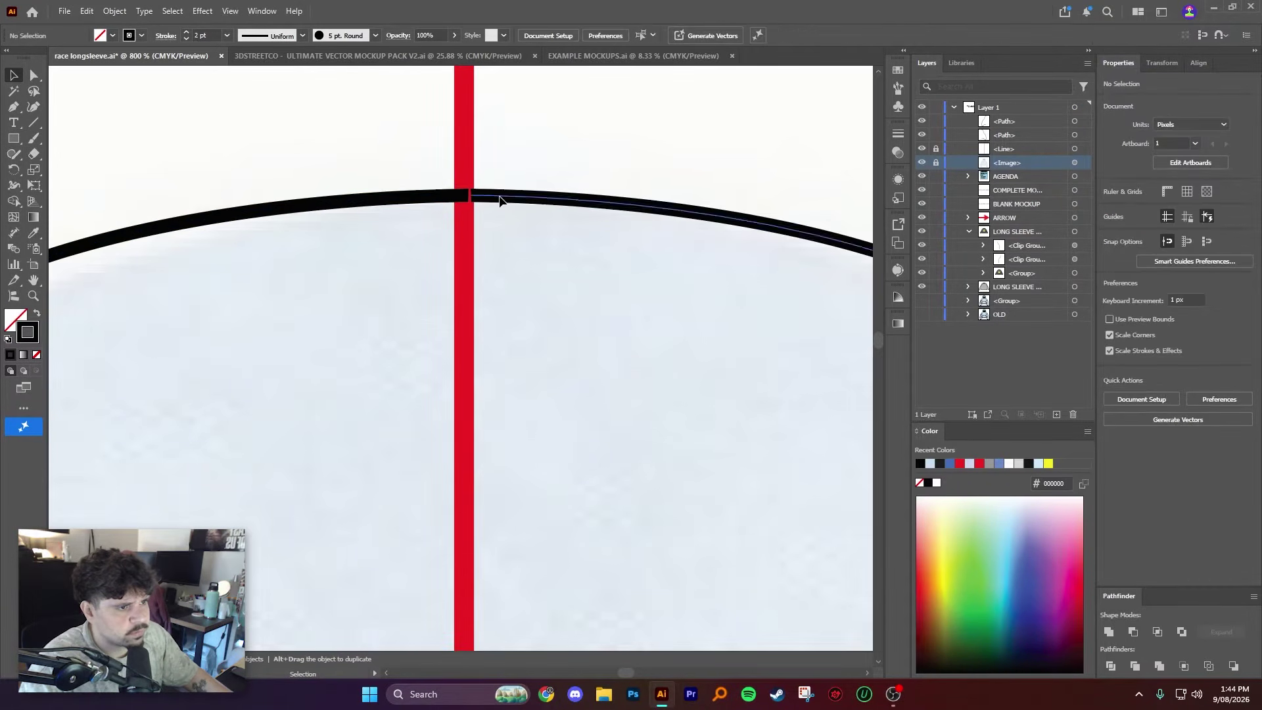
{"action": "scroll", "coordinate": [501, 200], "scroll_direction": "down", "scroll_amount": 4}
{"action": "scroll", "coordinate": [475, 211], "scroll_direction": "up", "scroll_amount": 2}
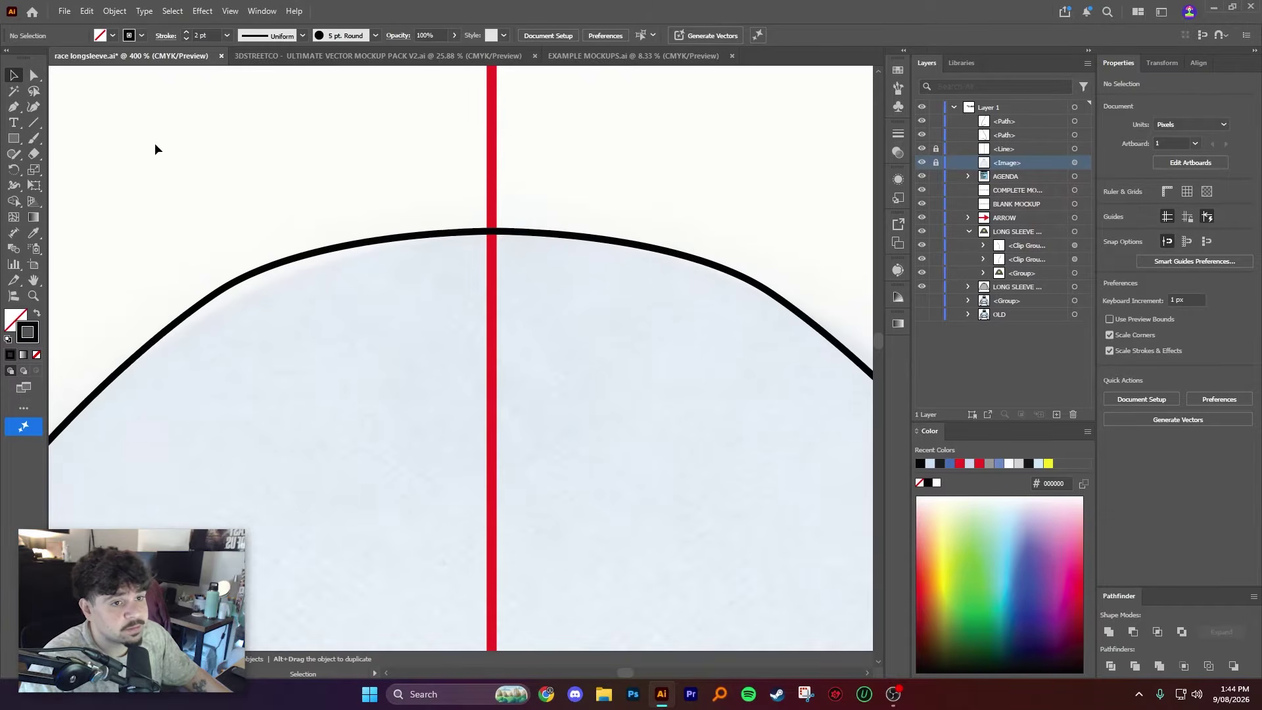
Step: Adjust the top endpoints of both halves with the Direct Selection tool until they coincide on the centre line in a smooth hood peak
{"action": "left_click", "coordinate": [34, 75]}
{"action": "left_click", "coordinate": [494, 233]}
{"action": "scroll", "coordinate": [496, 239], "scroll_direction": "up", "scroll_amount": 2}
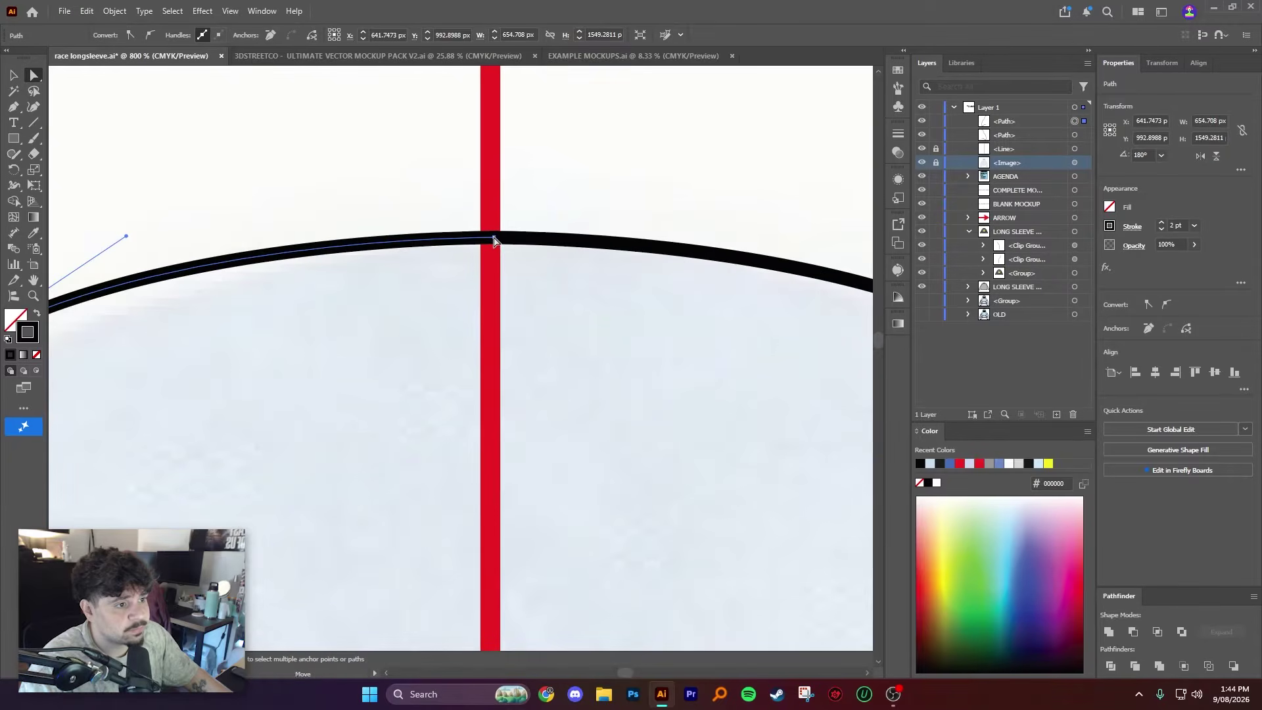
{"action": "left_click_drag", "start_coordinate": [496, 239], "coordinate": [488, 276]}
{"action": "left_click", "coordinate": [494, 242]}
{"action": "left_click", "coordinate": [489, 248]}
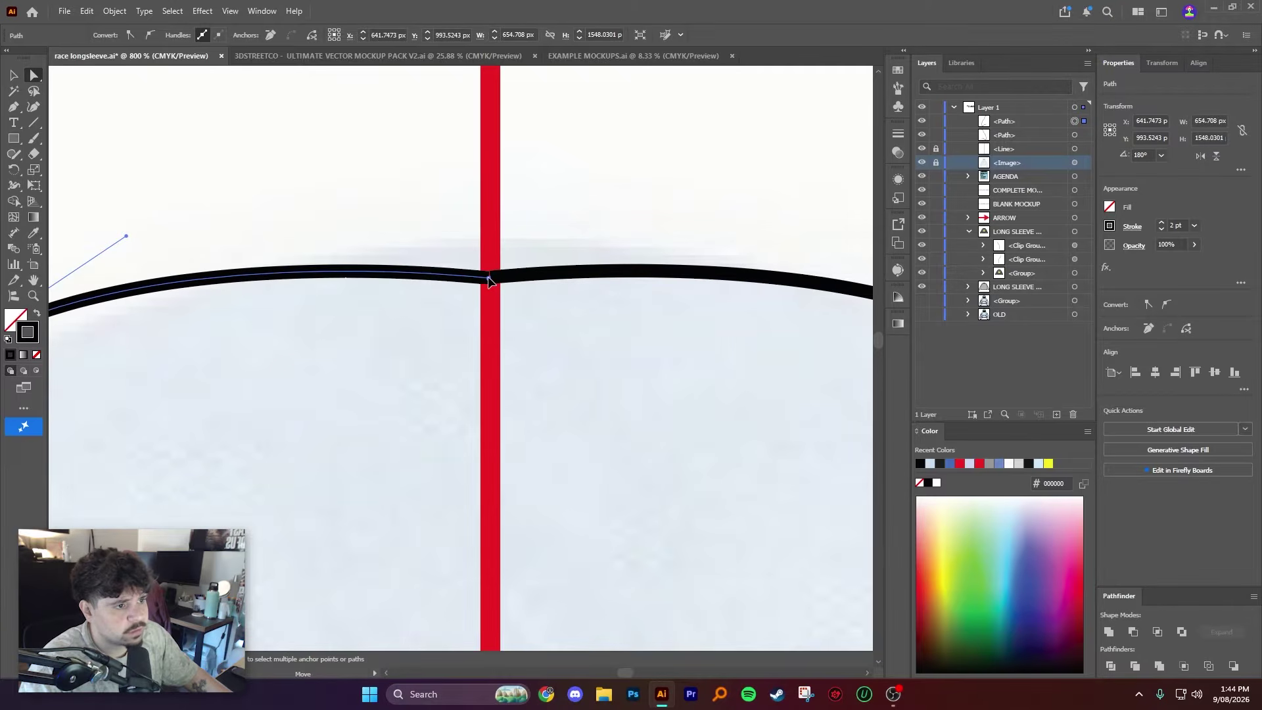
{"action": "scroll", "coordinate": [463, 306], "scroll_direction": "down", "scroll_amount": 1}
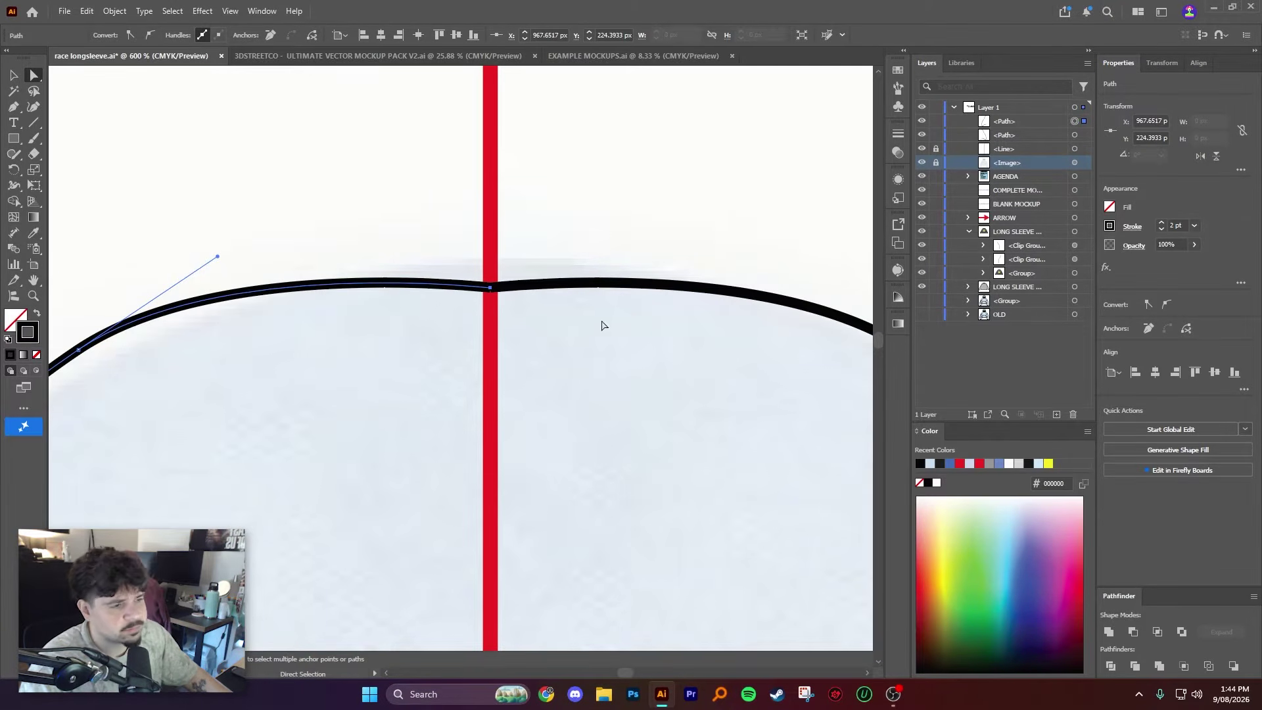
{"action": "scroll", "coordinate": [490, 299], "scroll_direction": "up", "scroll_amount": 2}
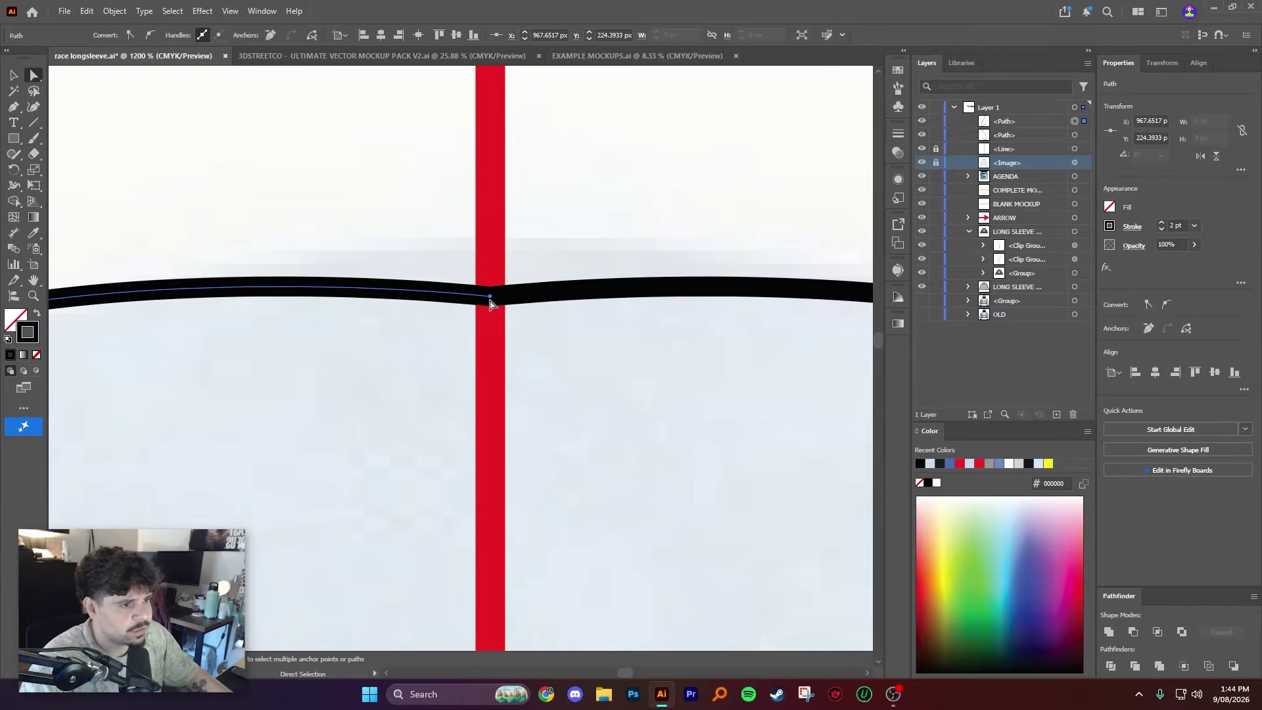
{"action": "left_click_drag", "start_coordinate": [491, 302], "coordinate": [491, 277]}
{"action": "left_click_drag", "start_coordinate": [493, 257], "coordinate": [493, 241]}
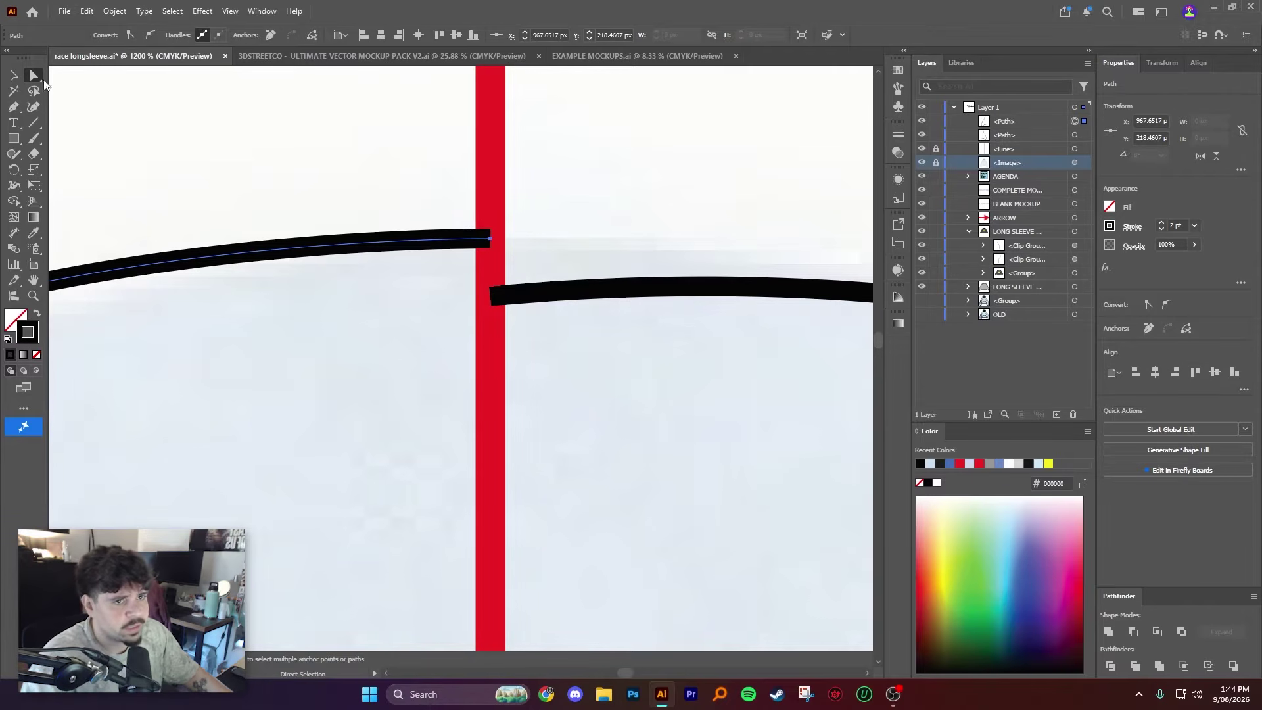
{"action": "left_click_drag", "start_coordinate": [491, 300], "coordinate": [491, 249]}
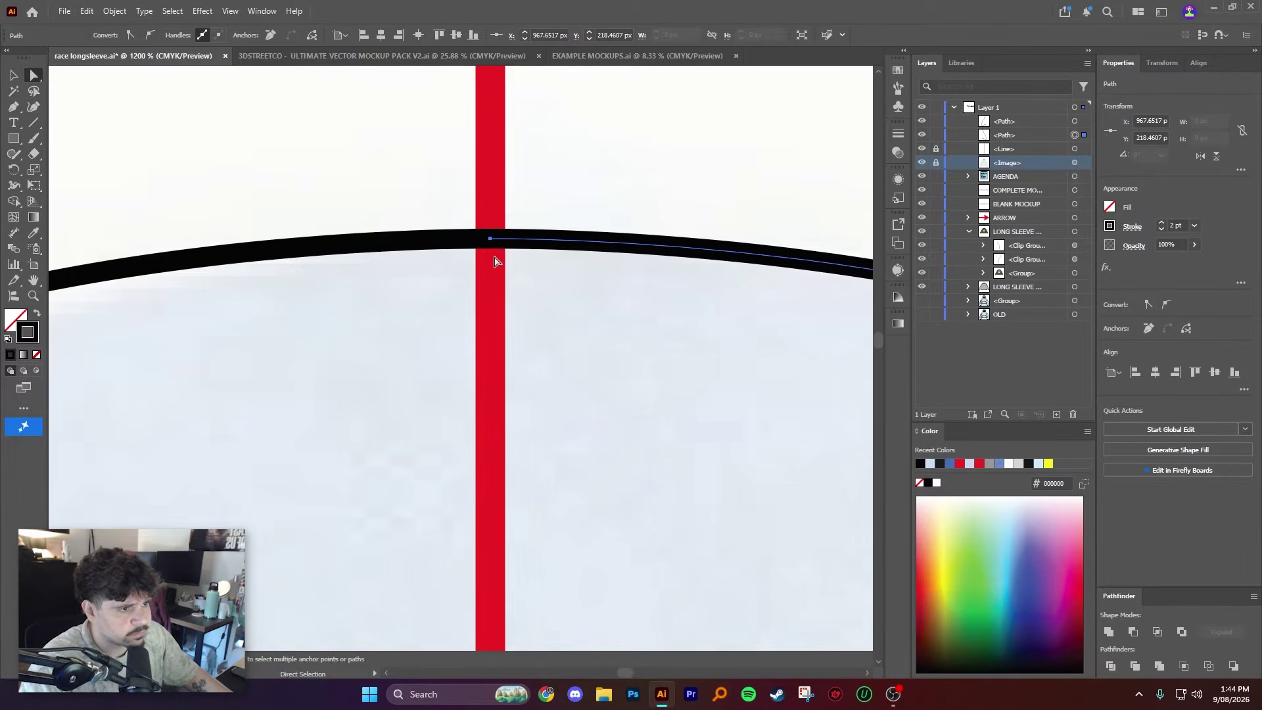
Step: Examine up close where the two halves meet at the hem on the centre line, and leave everything deselected
{"action": "scroll", "coordinate": [507, 262], "scroll_direction": "down", "scroll_amount": 8}
{"action": "scroll", "coordinate": [552, 222], "scroll_direction": "up", "scroll_amount": 15}
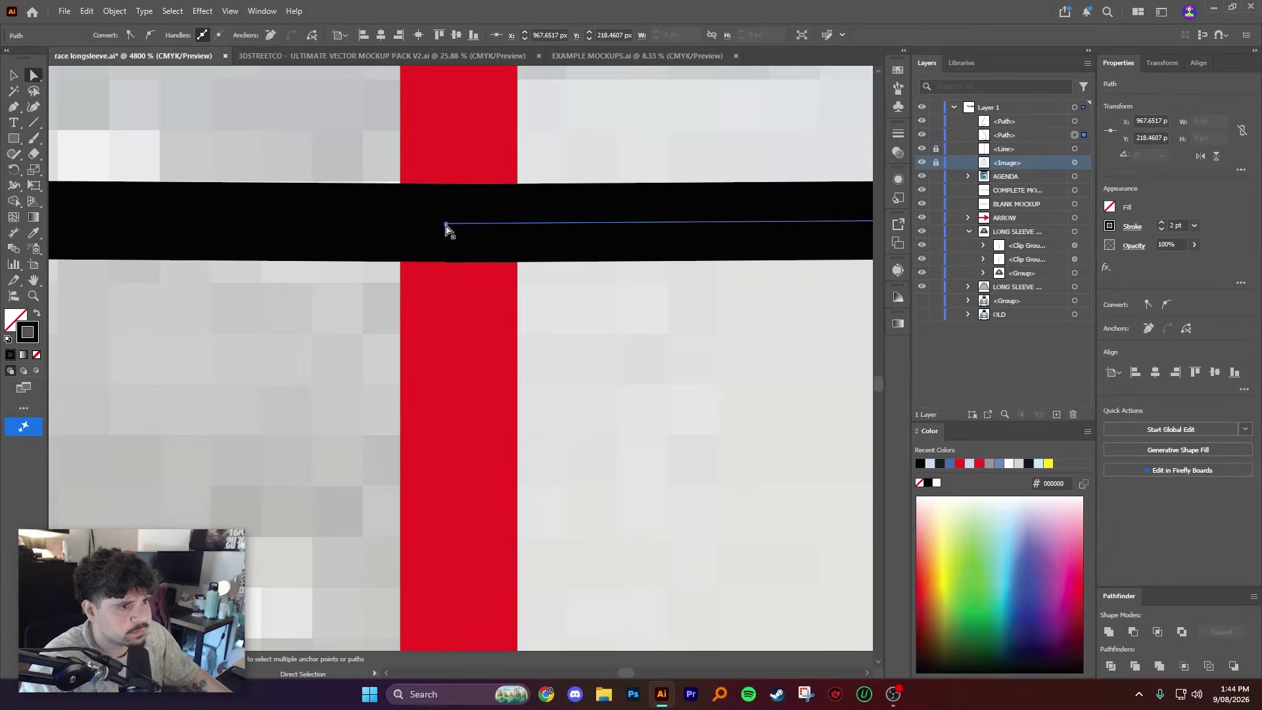
{"action": "left_click_drag", "start_coordinate": [446, 229], "coordinate": [504, 241]}
{"action": "key", "text": "ctrl+shift+a"}
{"action": "key", "text": "ctrl+0"}
{"action": "key", "text": "v"}
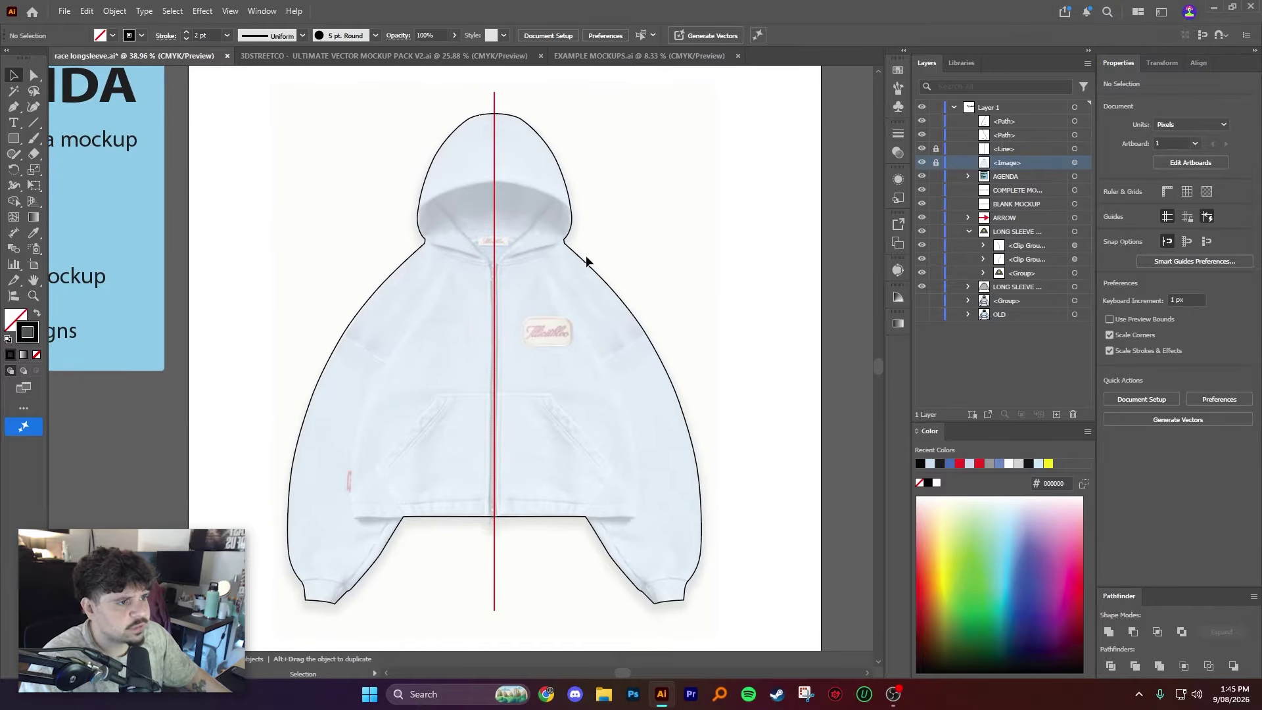
Step: Join both halves into one hoodie outline, test it with a trial move that is undone, and deselect it
{"action": "left_click_drag", "start_coordinate": [406, 155], "coordinate": [401, 160]}
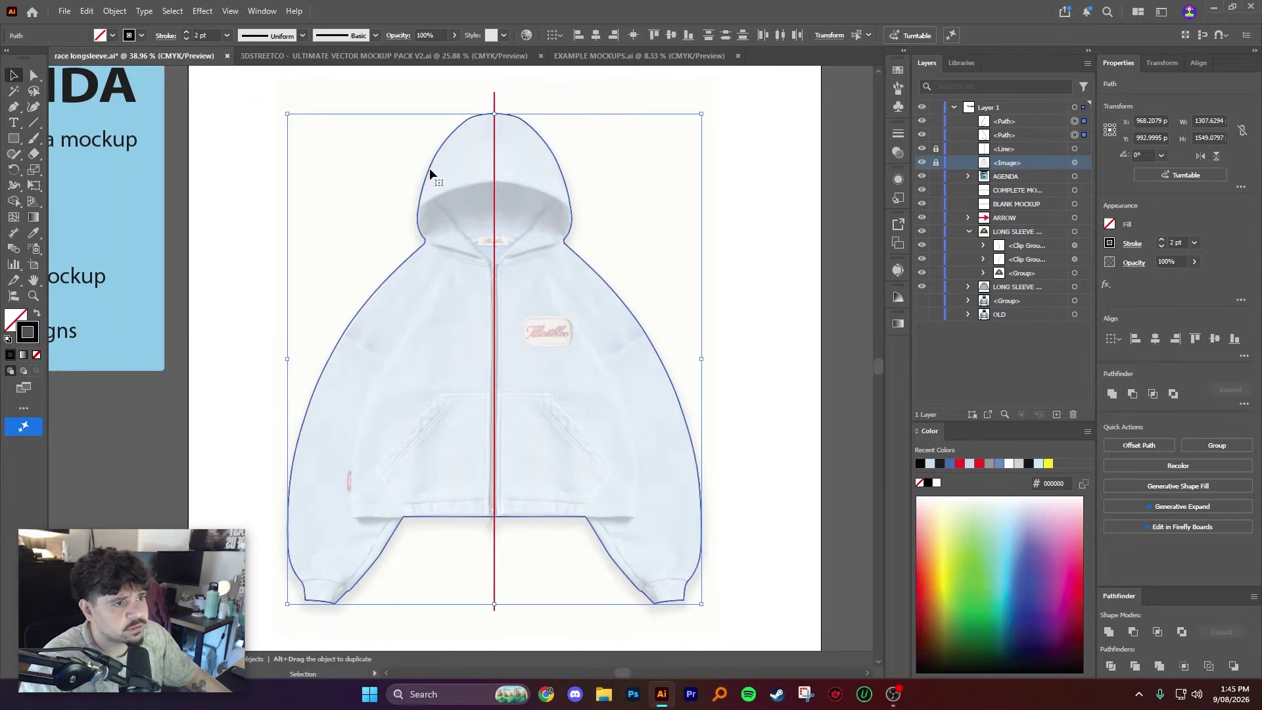
{"action": "right_click", "coordinate": [428, 169]}
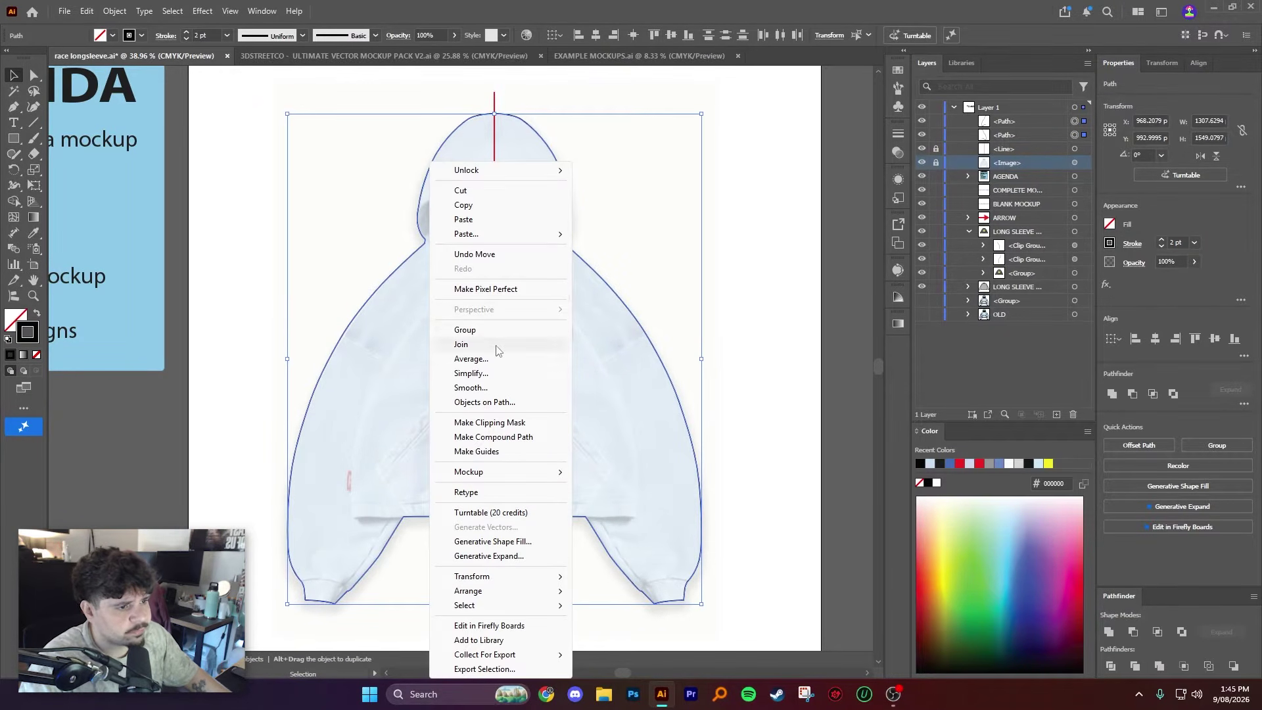
{"action": "left_click", "coordinate": [461, 342]}
{"action": "left_click_drag", "start_coordinate": [571, 229], "coordinate": [661, 207]}
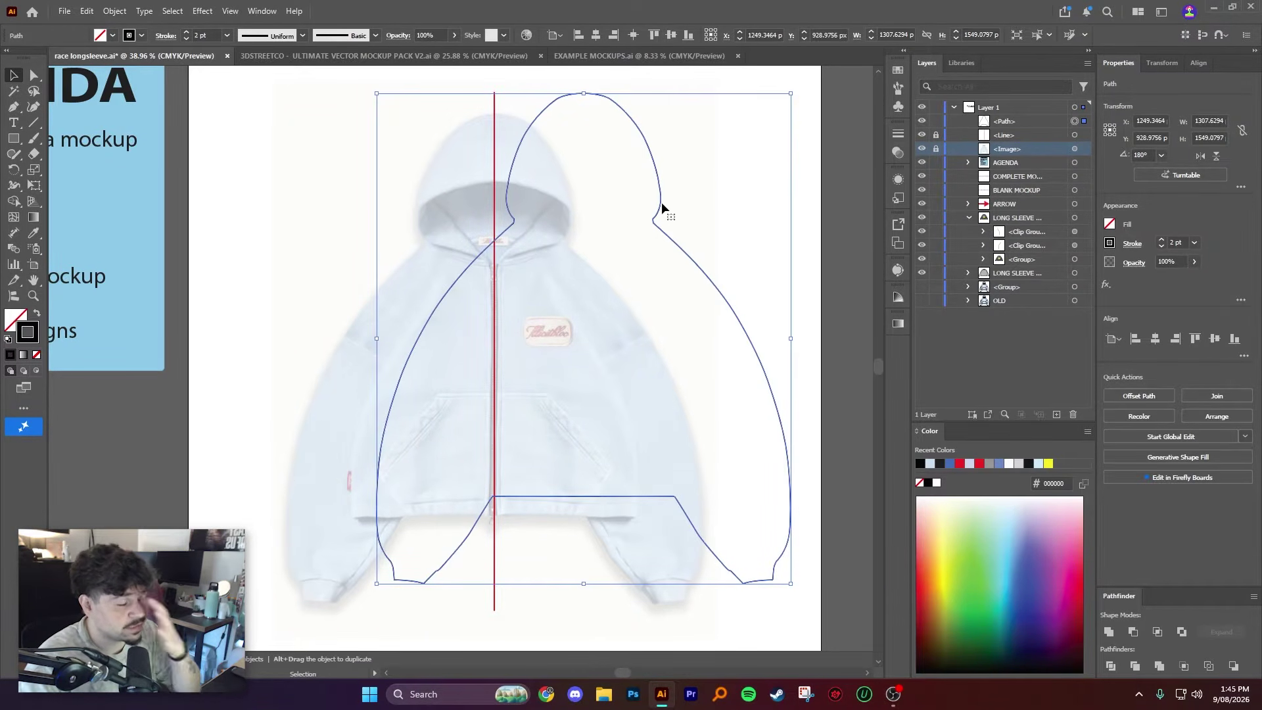
{"action": "key", "text": "ctrl+z"}
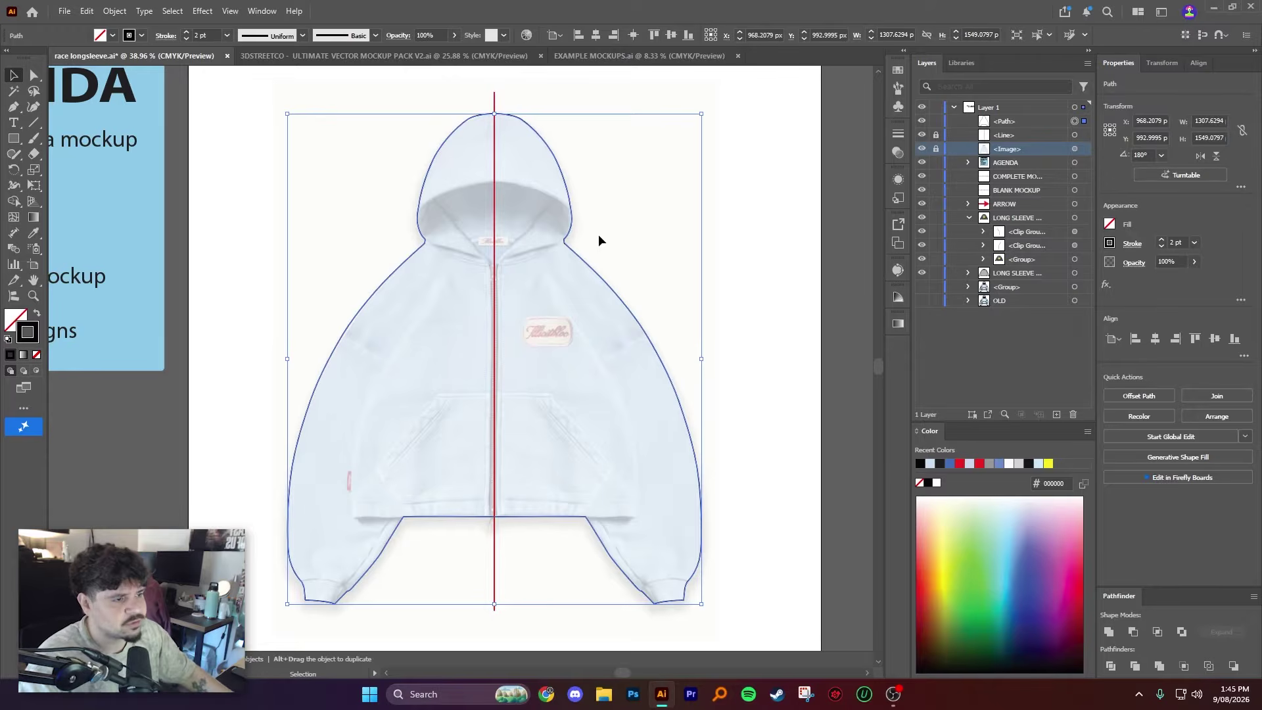
{"action": "left_click", "coordinate": [564, 289]}
{"action": "left_click_drag", "start_coordinate": [557, 414], "coordinate": [507, 365]}
{"action": "scroll", "coordinate": [545, 425], "scroll_direction": "up", "scroll_amount": 1}
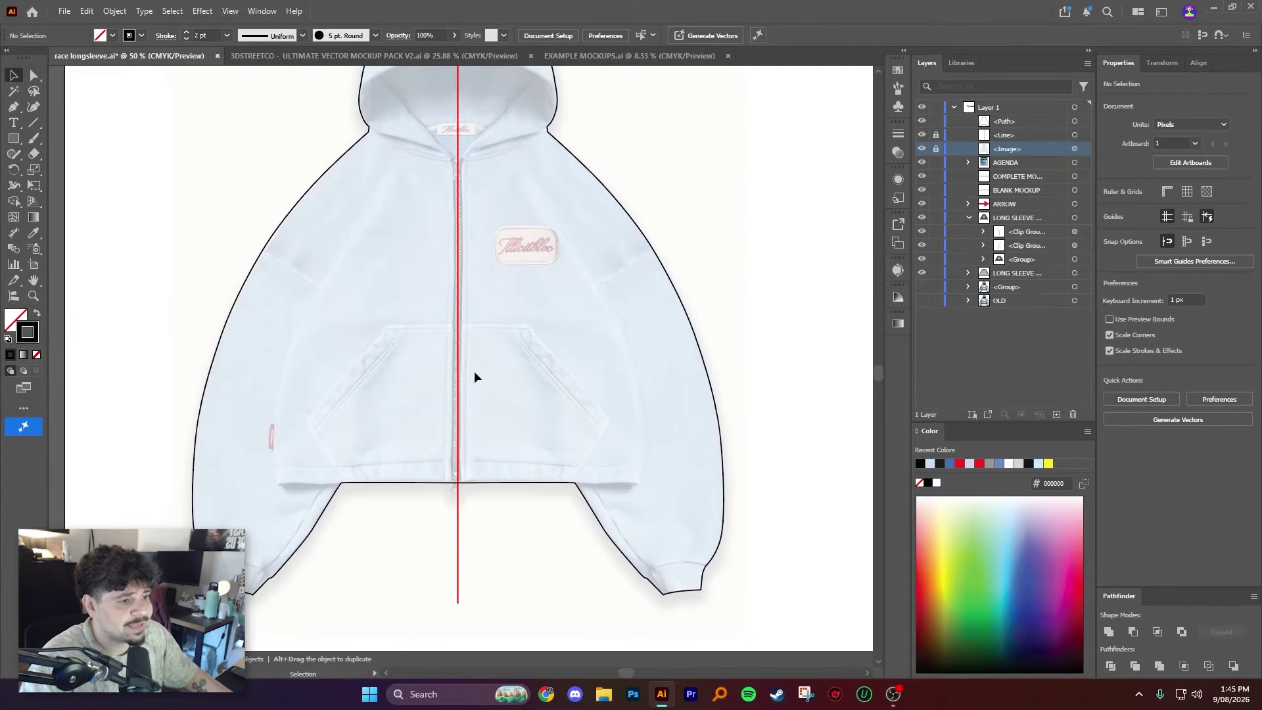
{"action": "left_click_drag", "start_coordinate": [562, 322], "coordinate": [554, 359]}
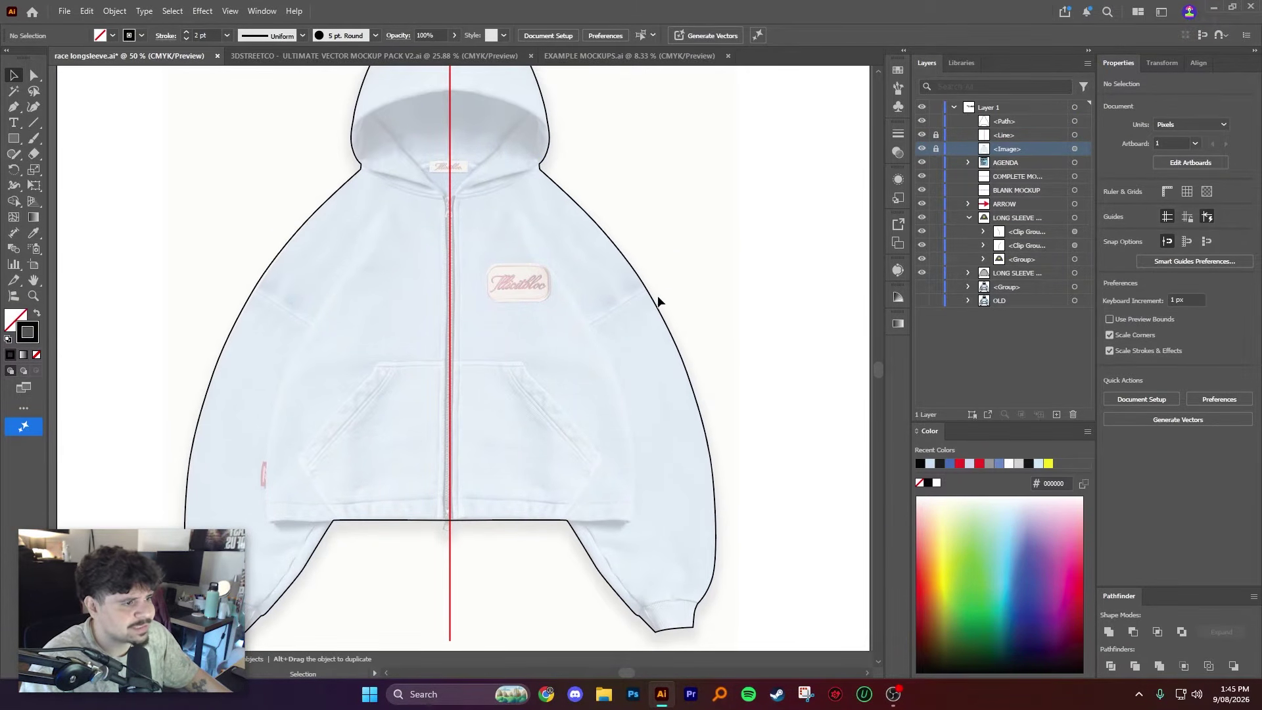
{"action": "scroll", "coordinate": [459, 211], "scroll_direction": "up", "scroll_amount": 1}
{"action": "scroll", "coordinate": [389, 216], "scroll_direction": "up", "scroll_amount": 1}
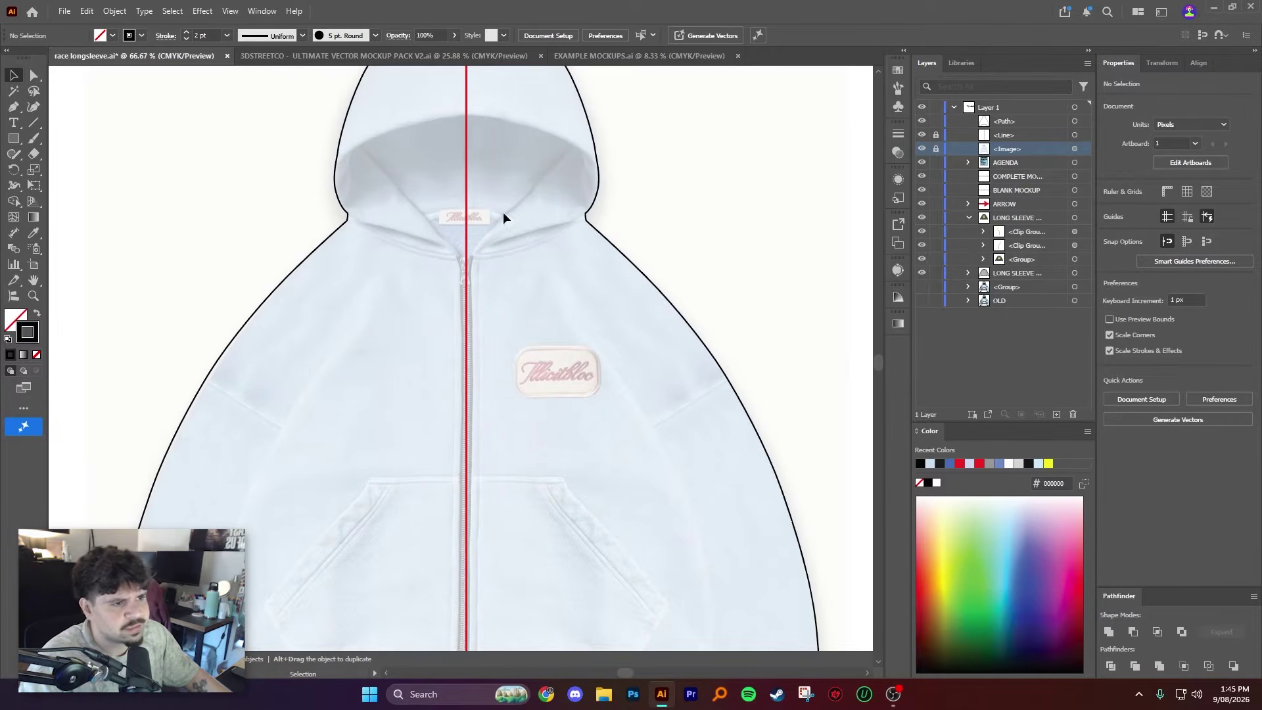
{"action": "scroll", "coordinate": [500, 302], "scroll_direction": "down", "scroll_amount": 1}
{"action": "scroll", "coordinate": [519, 315], "scroll_direction": "down", "scroll_amount": 1}
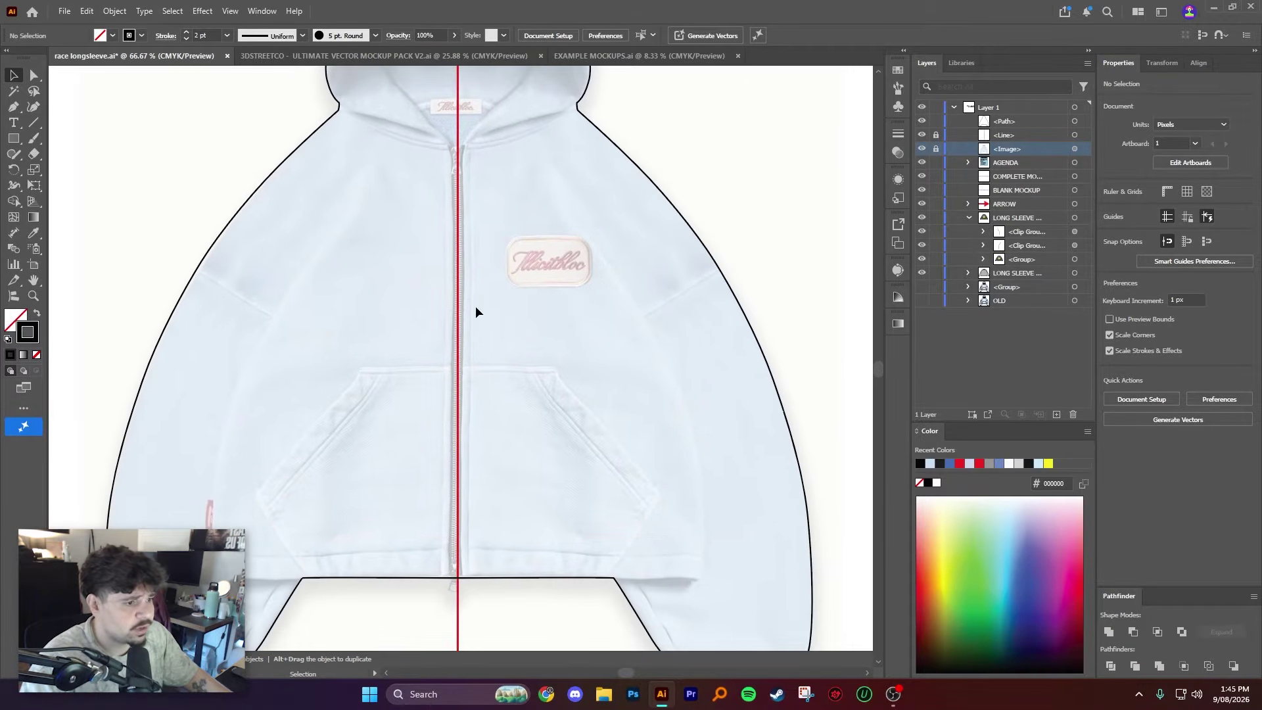
Step: Trace the right half of the front pocket with the Pen tool, from the hem around its slanted edge to the centre line
{"action": "left_click", "coordinate": [14, 108]}
{"action": "scroll", "coordinate": [400, 312], "scroll_direction": "down", "scroll_amount": 1}
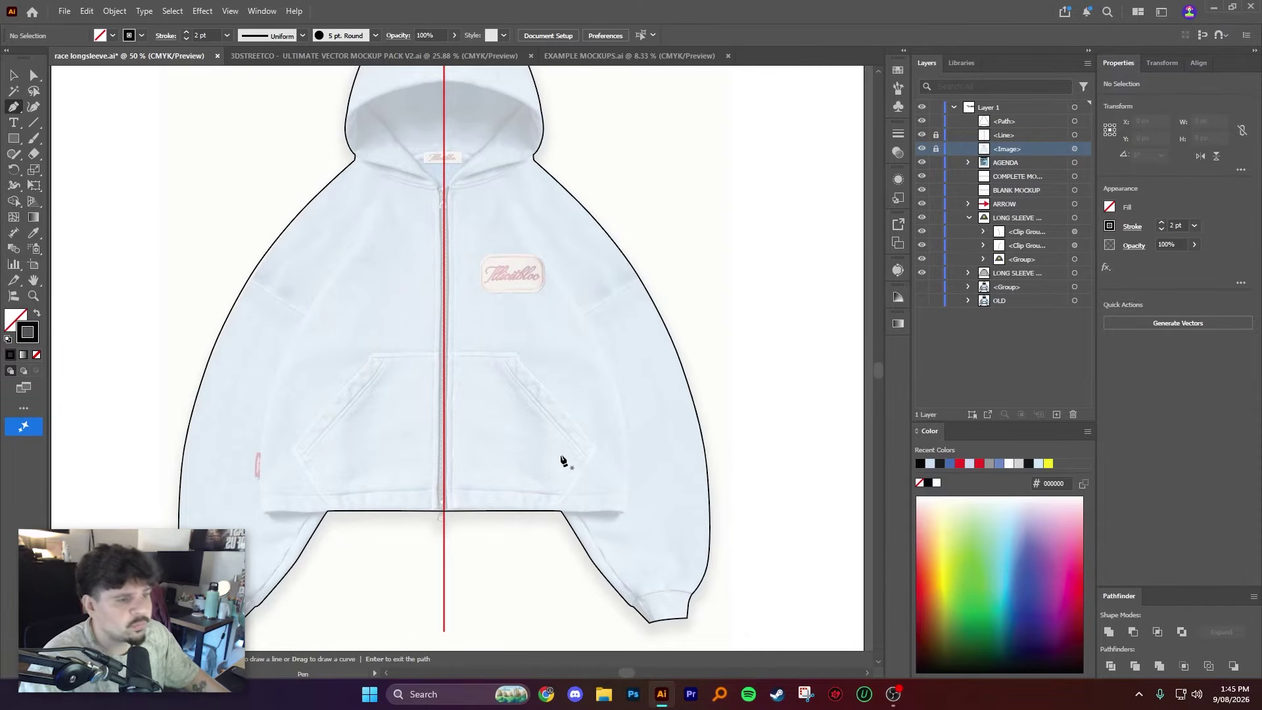
{"action": "scroll", "coordinate": [562, 461], "scroll_direction": "up", "scroll_amount": 3}
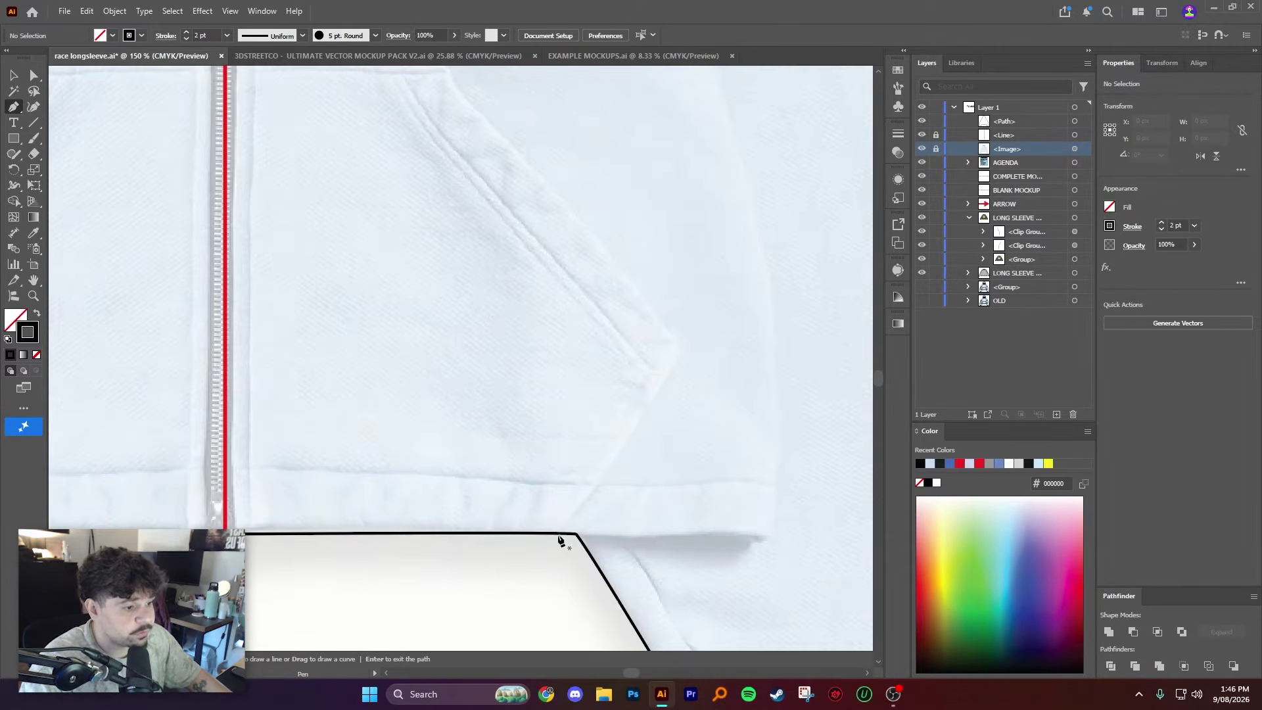
{"action": "left_click", "coordinate": [556, 533]}
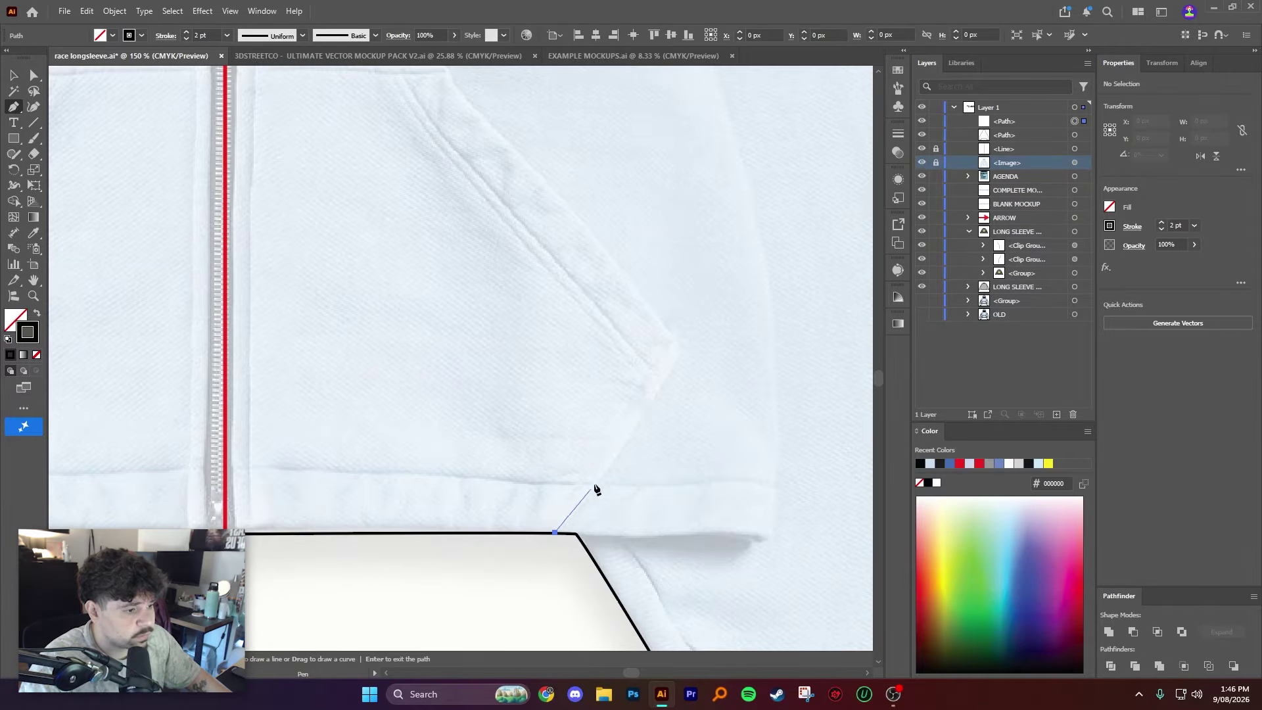
{"action": "left_click_drag", "start_coordinate": [678, 361], "coordinate": [686, 347]}
{"action": "left_click_drag", "start_coordinate": [627, 273], "coordinate": [582, 382]}
{"action": "left_click", "coordinate": [395, 175]}
{"action": "left_click_drag", "start_coordinate": [260, 176], "coordinate": [387, 265]}
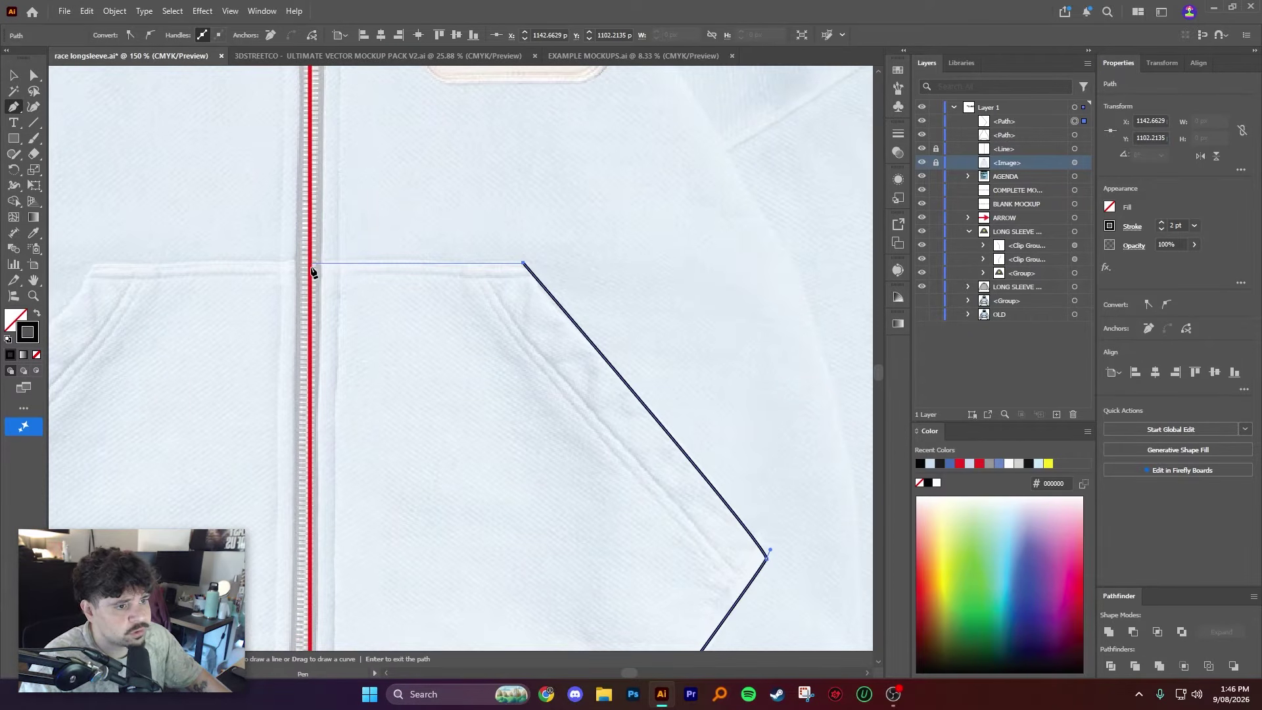
{"action": "left_click", "coordinate": [313, 270]}
{"action": "scroll", "coordinate": [397, 330], "scroll_direction": "down", "scroll_amount": 2}
{"action": "left_click_drag", "start_coordinate": [398, 330], "coordinate": [460, 313]}
Step: Duplicate the pocket half, reflect the copy across the vertical axis, and align it against the centre line opposite the original
{"action": "left_click", "coordinate": [13, 77]}
{"action": "left_click_drag", "start_coordinate": [575, 329], "coordinate": [335, 333]}
{"action": "right_click", "coordinate": [336, 333]}
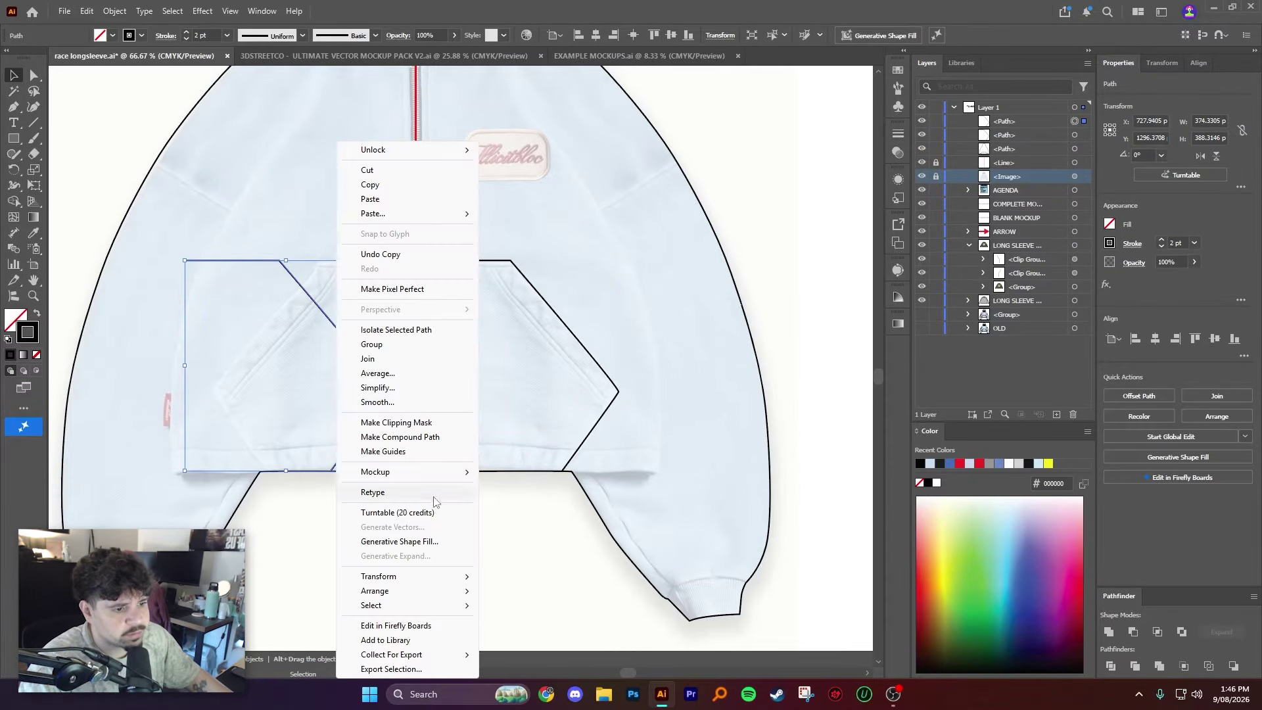
{"action": "mouse_move", "coordinate": [380, 578]}
{"action": "left_click", "coordinate": [515, 625]}
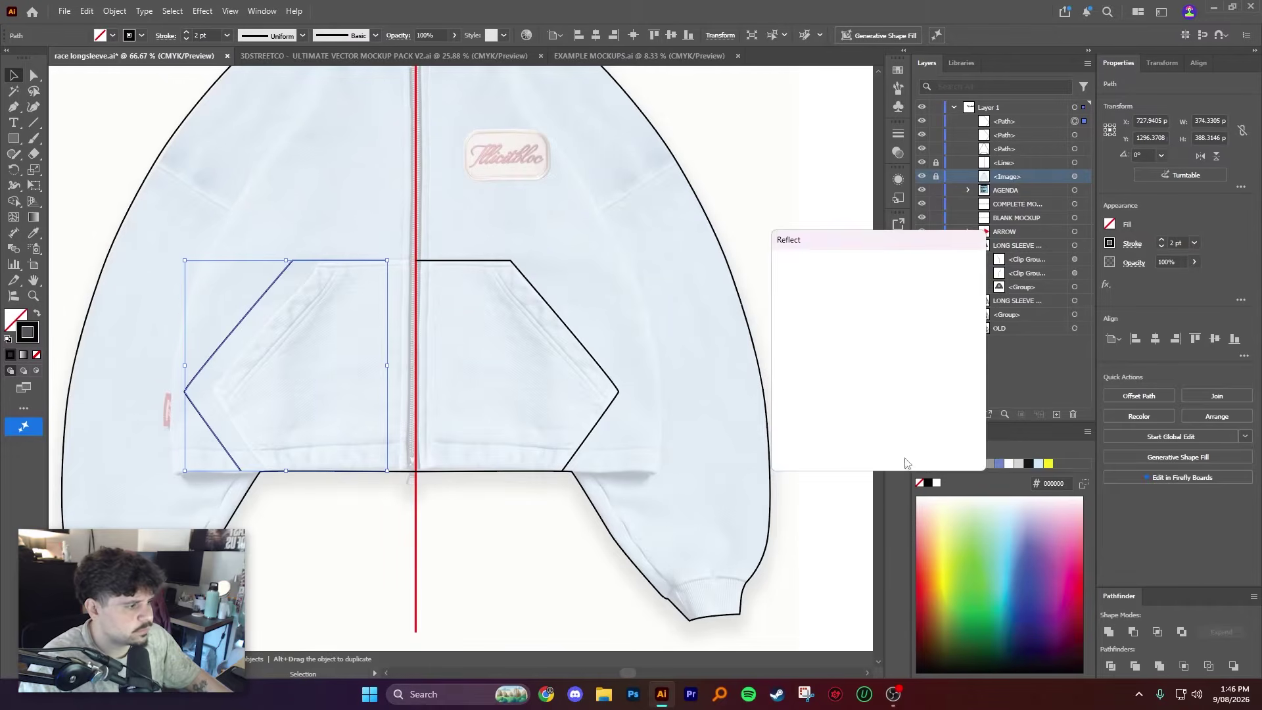
{"action": "left_click", "coordinate": [890, 449]}
{"action": "left_click_drag", "start_coordinate": [282, 274], "coordinate": [313, 273]}
{"action": "left_click_drag", "start_coordinate": [394, 277], "coordinate": [397, 275]}
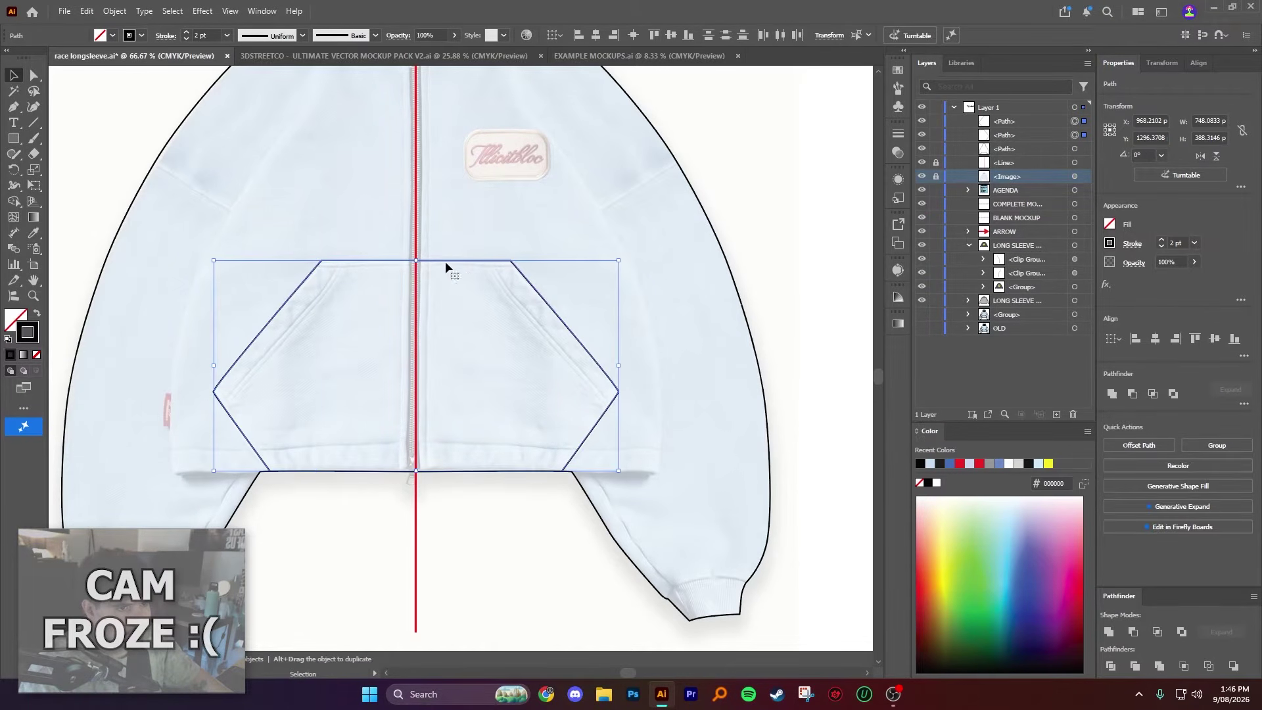
Step: Join both pocket halves into one outline, test it with a trial move that is undone, and deselect it
{"action": "right_click", "coordinate": [445, 260]}
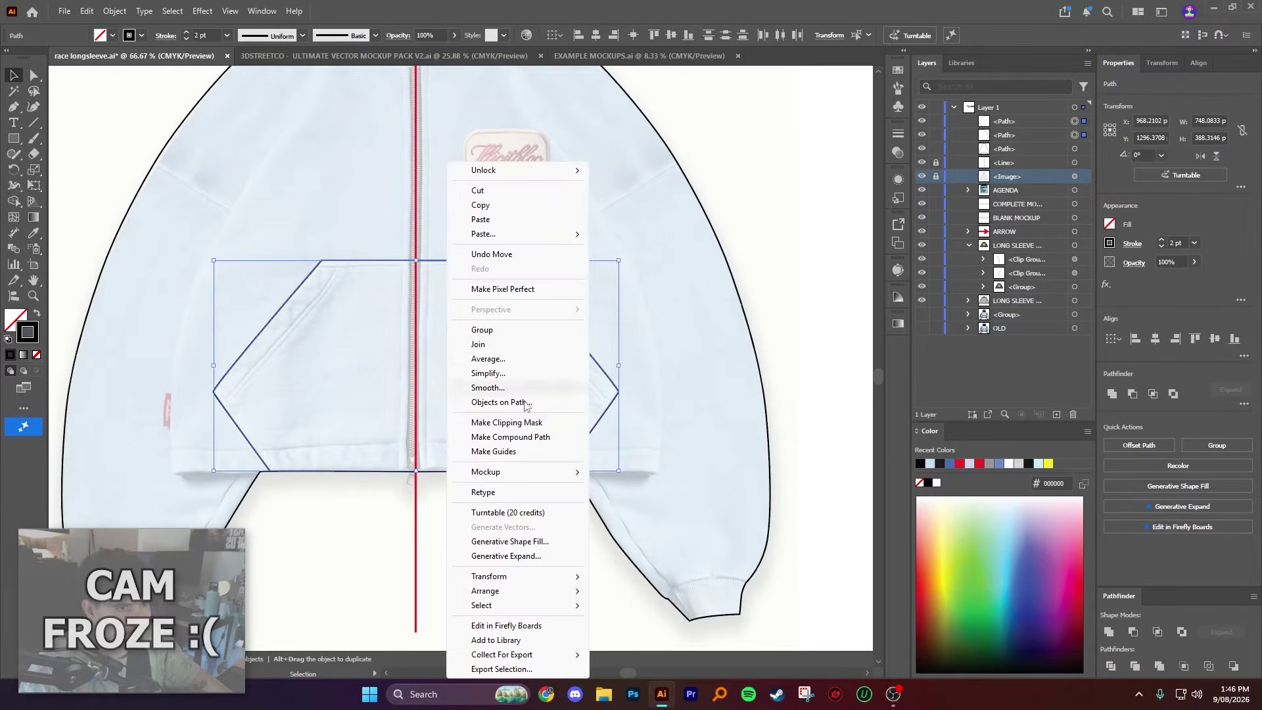
{"action": "left_click", "coordinate": [502, 346]}
{"action": "left_click", "coordinate": [582, 457]}
{"action": "left_click_drag", "start_coordinate": [575, 335], "coordinate": [668, 296]}
{"action": "key", "text": "ctrl+z"}
{"action": "left_click", "coordinate": [514, 461]}
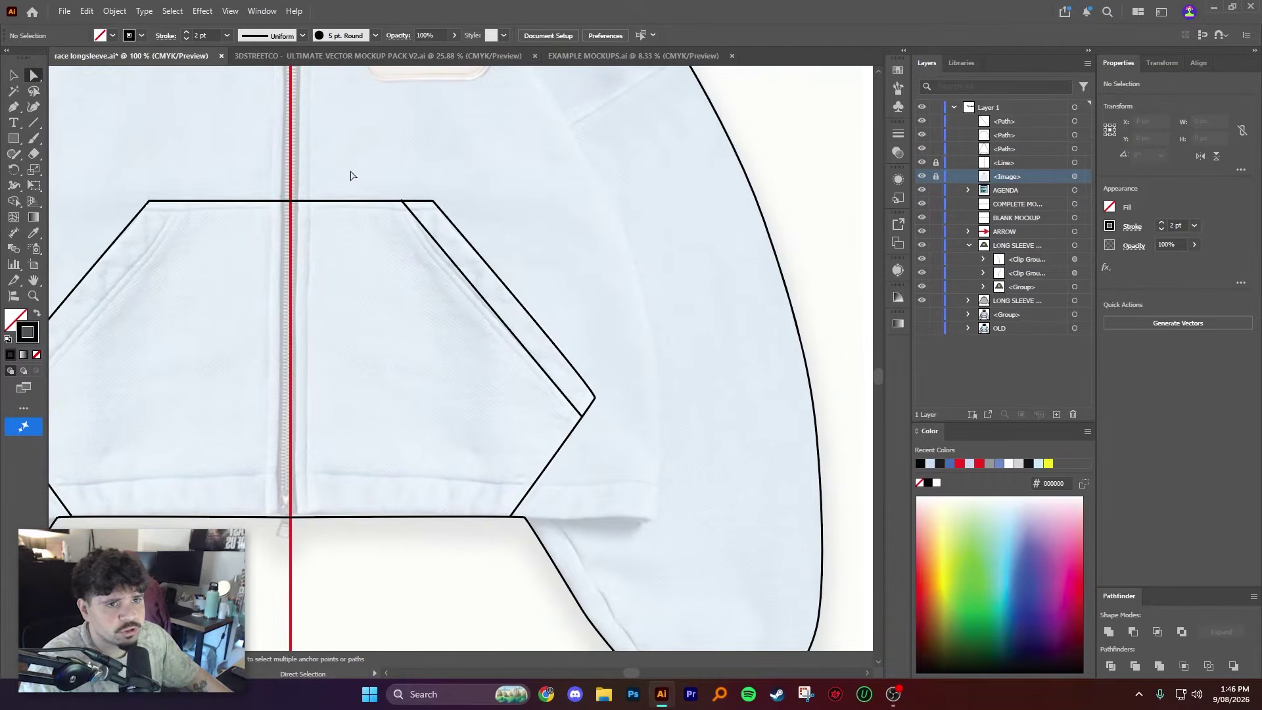
Step: Duplicate the right pocket-opening line slightly inward as a parallel stitching line, and deselect it
{"action": "scroll", "coordinate": [422, 190], "scroll_direction": "up", "scroll_amount": 2}
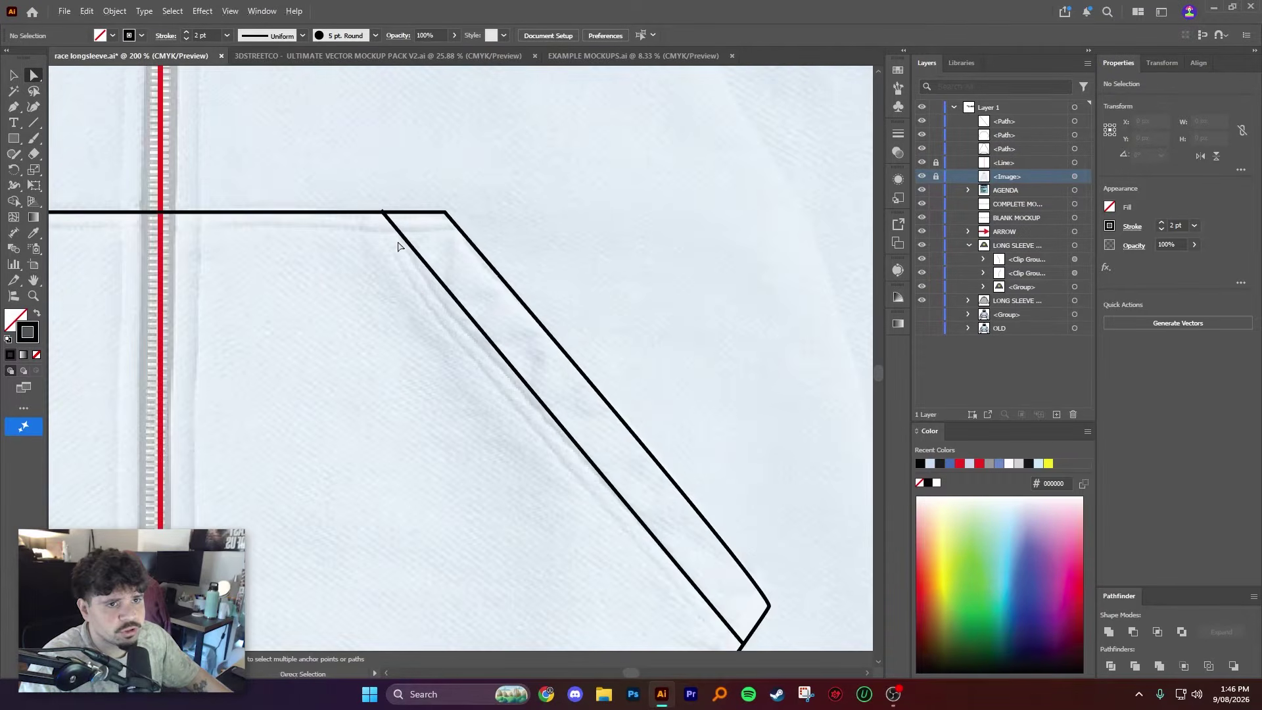
{"action": "scroll", "coordinate": [422, 258], "scroll_direction": "down", "scroll_amount": 1}
{"action": "left_click", "coordinate": [14, 75]}
{"action": "left_click_drag", "start_coordinate": [436, 273], "coordinate": [454, 226]}
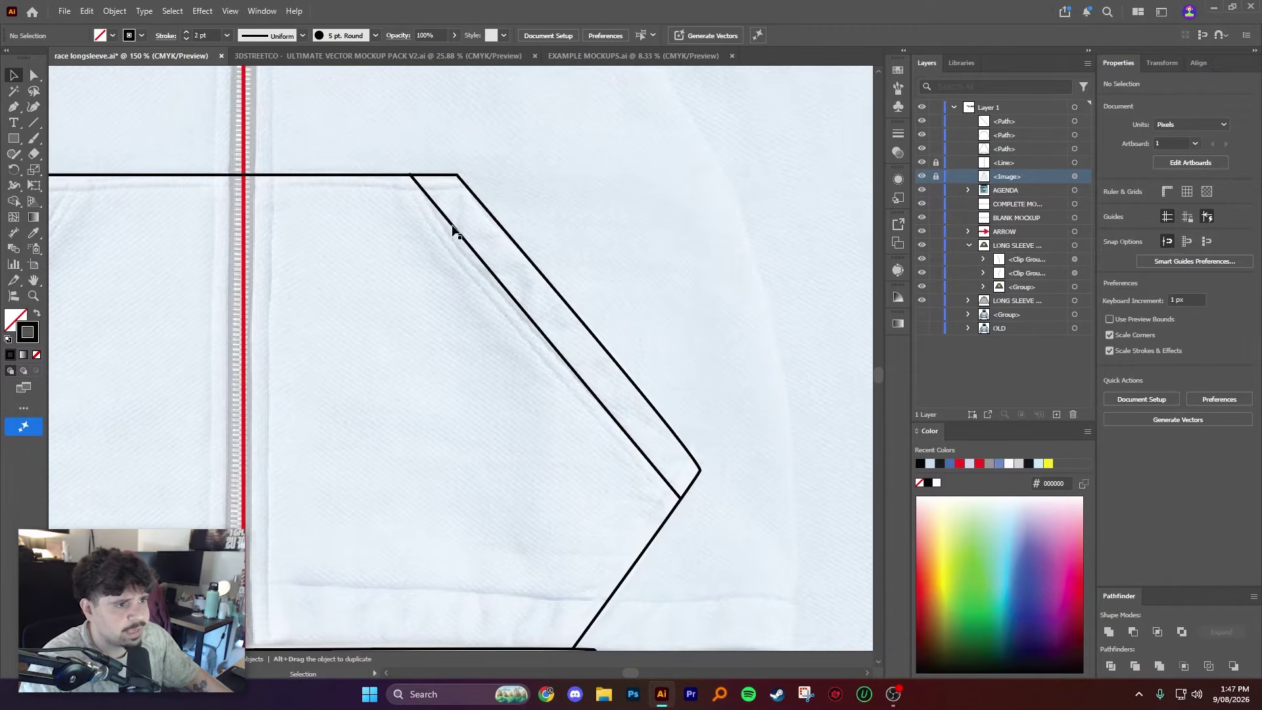
{"action": "left_click_drag", "start_coordinate": [535, 329], "coordinate": [520, 298]}
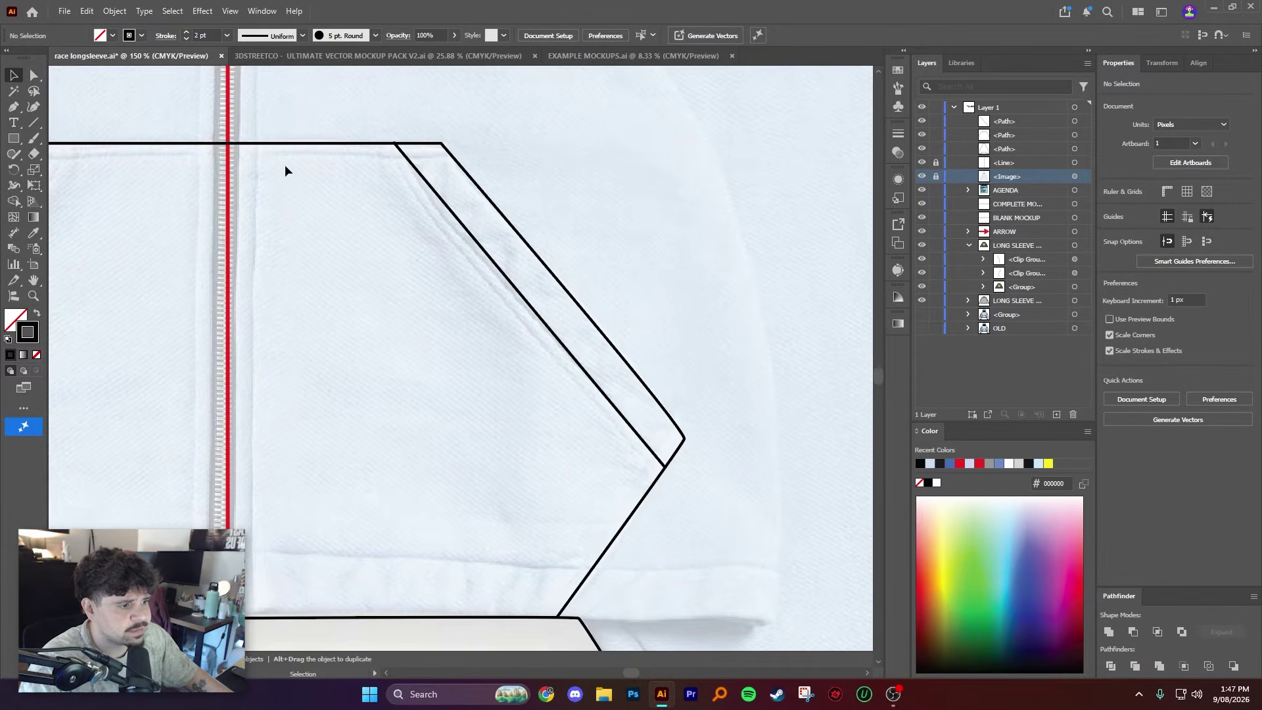
{"action": "left_click_drag", "start_coordinate": [498, 269], "coordinate": [532, 309]}
{"action": "left_click", "coordinate": [169, 93]}
{"action": "scroll", "coordinate": [397, 156], "scroll_direction": "up", "scroll_amount": 2}
{"action": "scroll", "coordinate": [392, 129], "scroll_direction": "down", "scroll_amount": 1}
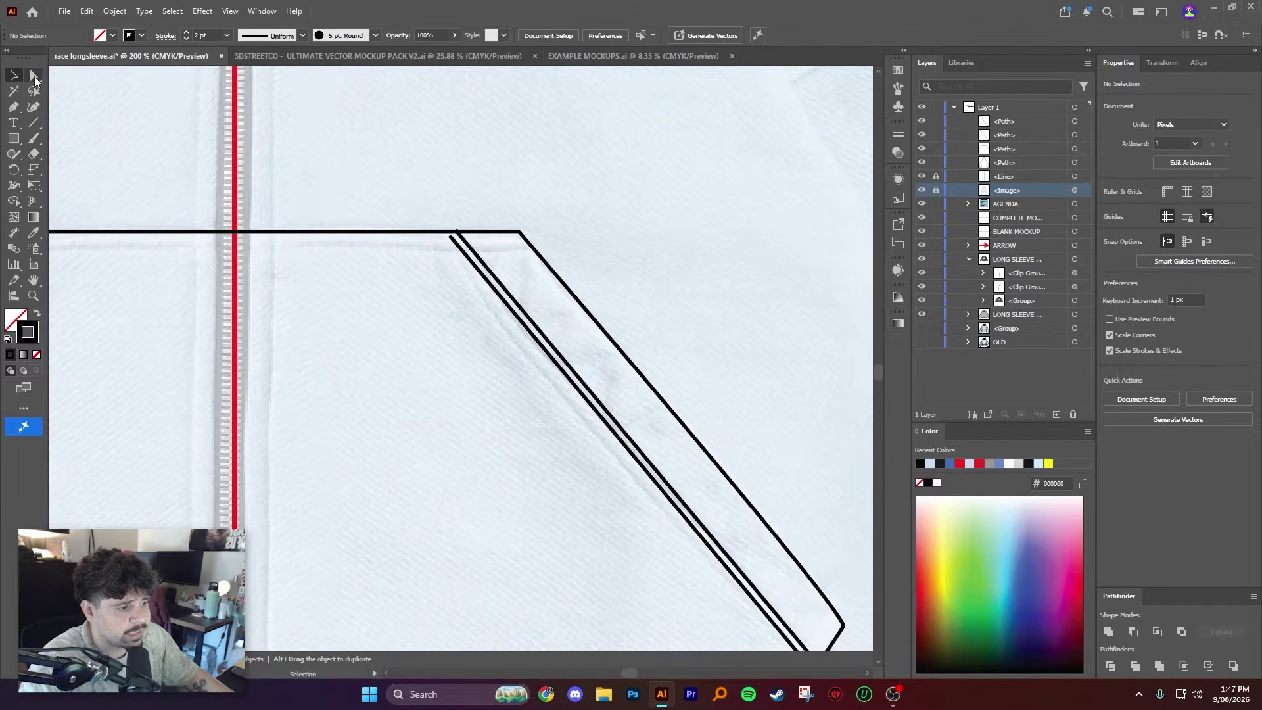
Step: Move the stitching line's top endpoint onto the pocket's top edge with the Direct Selection tool
{"action": "left_click", "coordinate": [35, 75]}
{"action": "scroll", "coordinate": [454, 230], "scroll_direction": "up", "scroll_amount": 4}
{"action": "left_click", "coordinate": [447, 250]}
{"action": "left_click_drag", "start_coordinate": [446, 249], "coordinate": [475, 231]}
{"action": "left_click", "coordinate": [470, 226]}
Step: Move the stitching line's bottom endpoint onto the pocket's lower slanted edge, and deselect the line
{"action": "scroll", "coordinate": [511, 260], "scroll_direction": "down", "scroll_amount": 2}
{"action": "left_click_drag", "start_coordinate": [619, 358], "coordinate": [453, 187]}
{"action": "left_click_drag", "start_coordinate": [611, 427], "coordinate": [488, 240]}
{"action": "left_click_drag", "start_coordinate": [790, 609], "coordinate": [584, 338]}
{"action": "scroll", "coordinate": [668, 412], "scroll_direction": "up", "scroll_amount": 2}
{"action": "left_click", "coordinate": [594, 386]}
{"action": "left_click_drag", "start_coordinate": [595, 386], "coordinate": [599, 393]}
{"action": "key", "text": "v"}
{"action": "left_click", "coordinate": [664, 467]}
Step: Turn the inner stitching line into a dashed stroke with a 3 pt dash
{"action": "scroll", "coordinate": [664, 467], "scroll_direction": "down", "scroll_amount": 5}
{"action": "left_click_drag", "start_coordinate": [510, 310], "coordinate": [537, 322]}
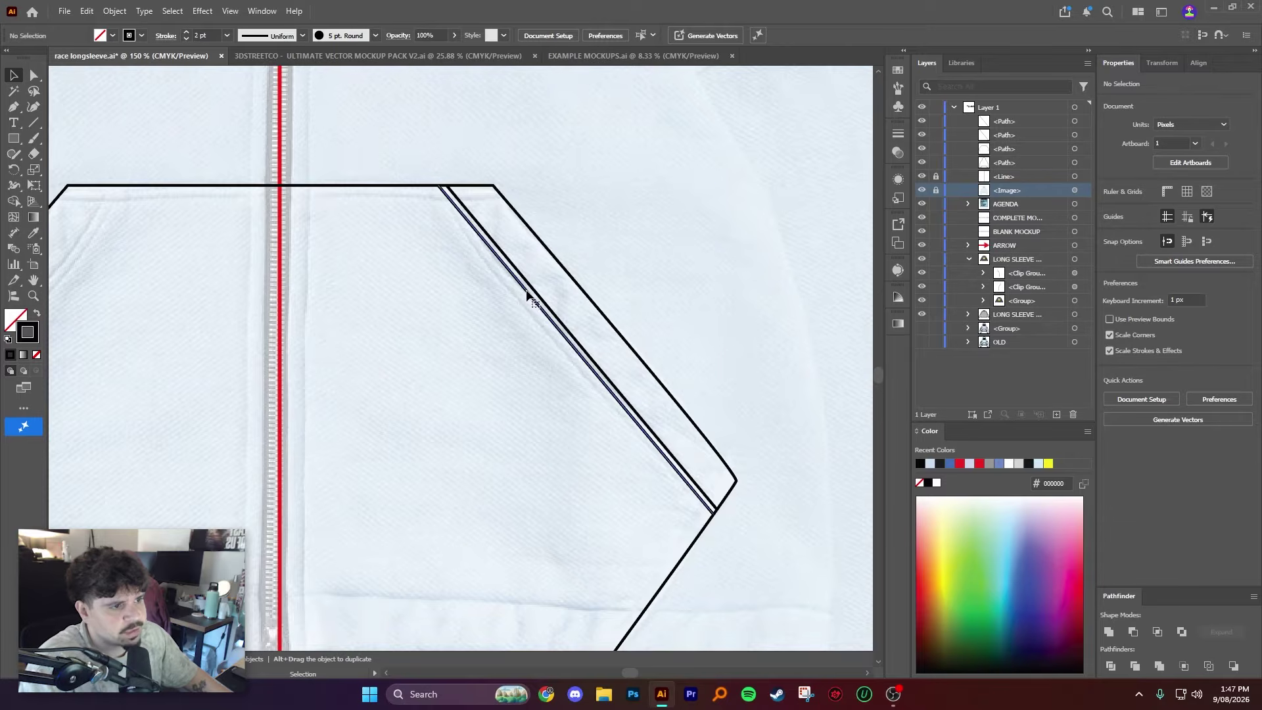
{"action": "left_click", "coordinate": [529, 293]}
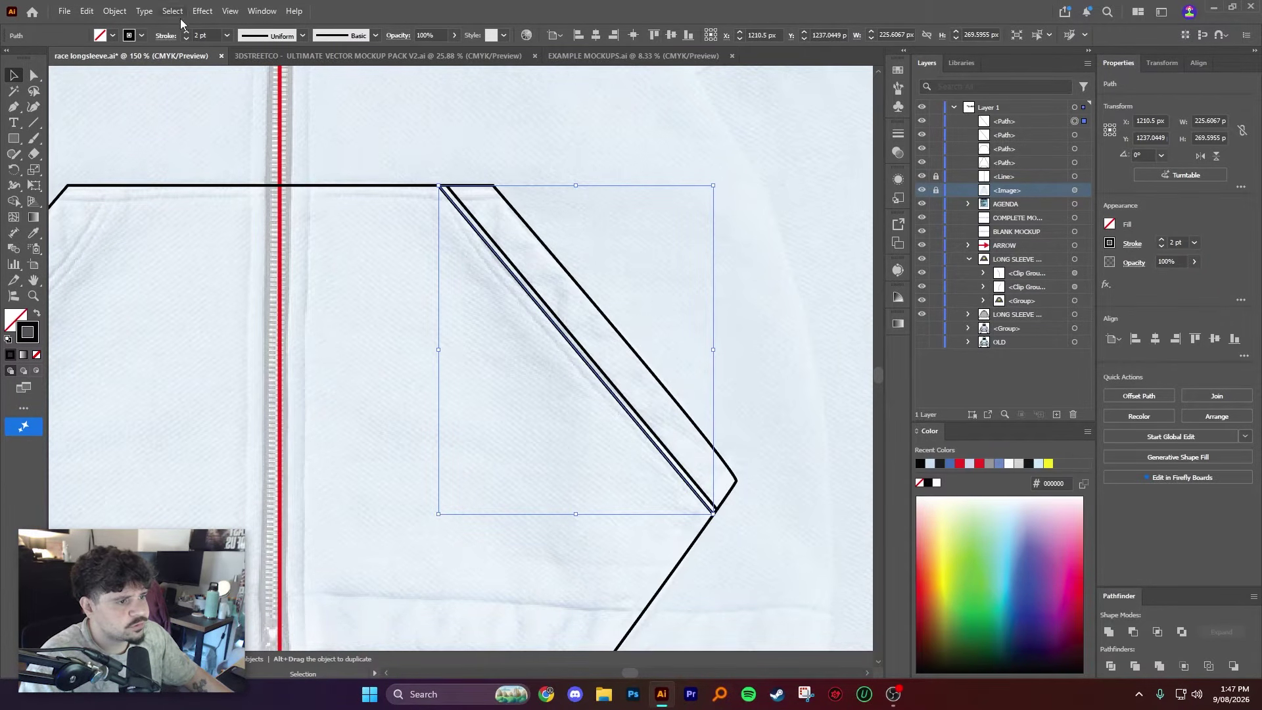
{"action": "left_click", "coordinate": [165, 38]}
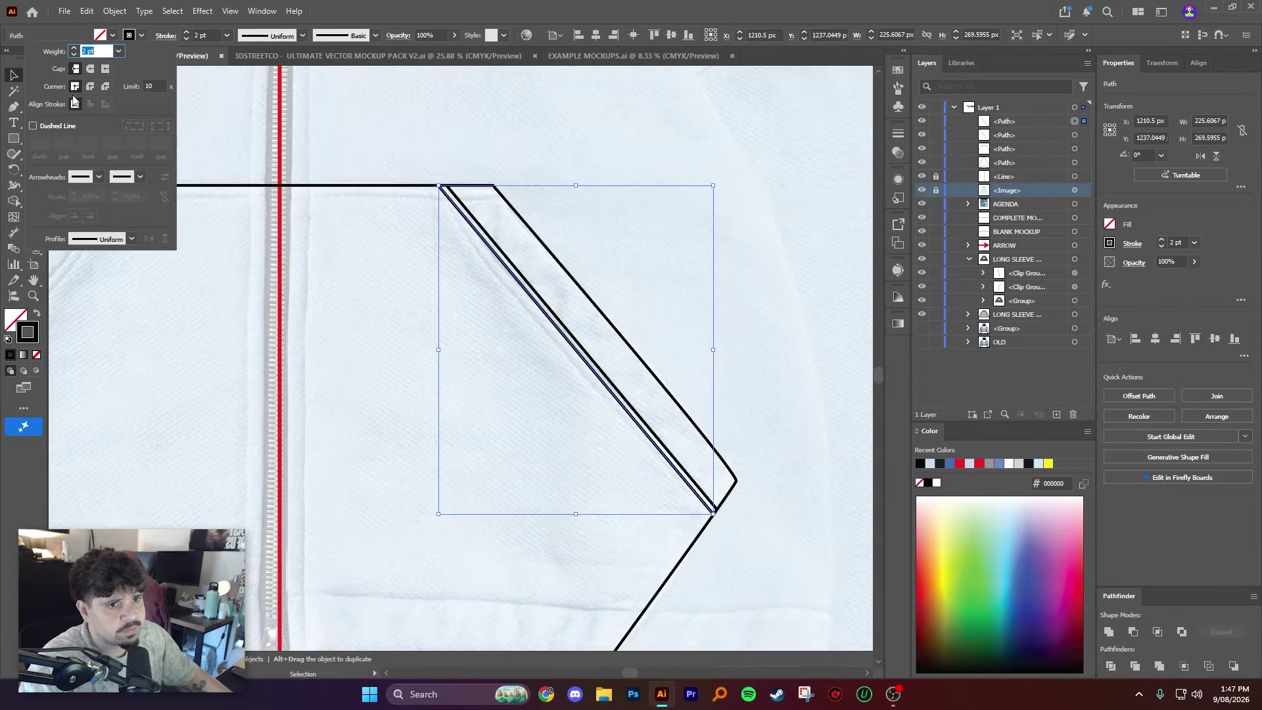
{"action": "left_click", "coordinate": [34, 126]}
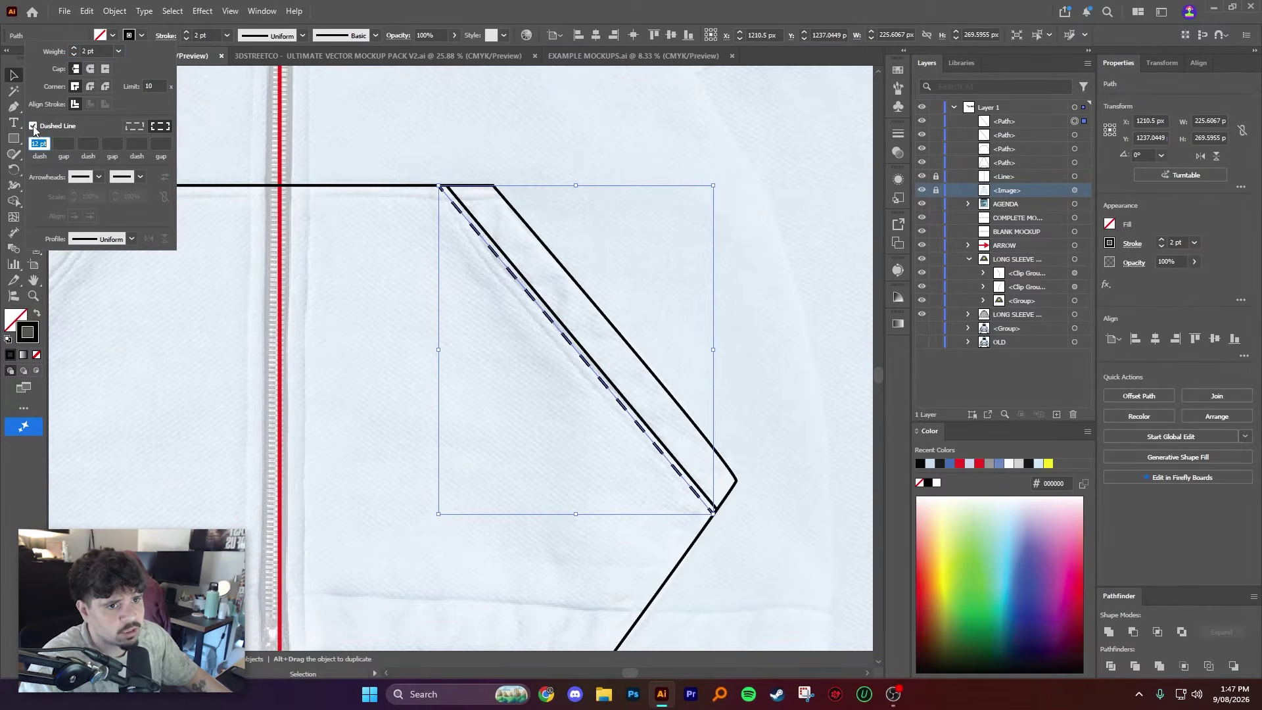
{"action": "type", "text": "3"}
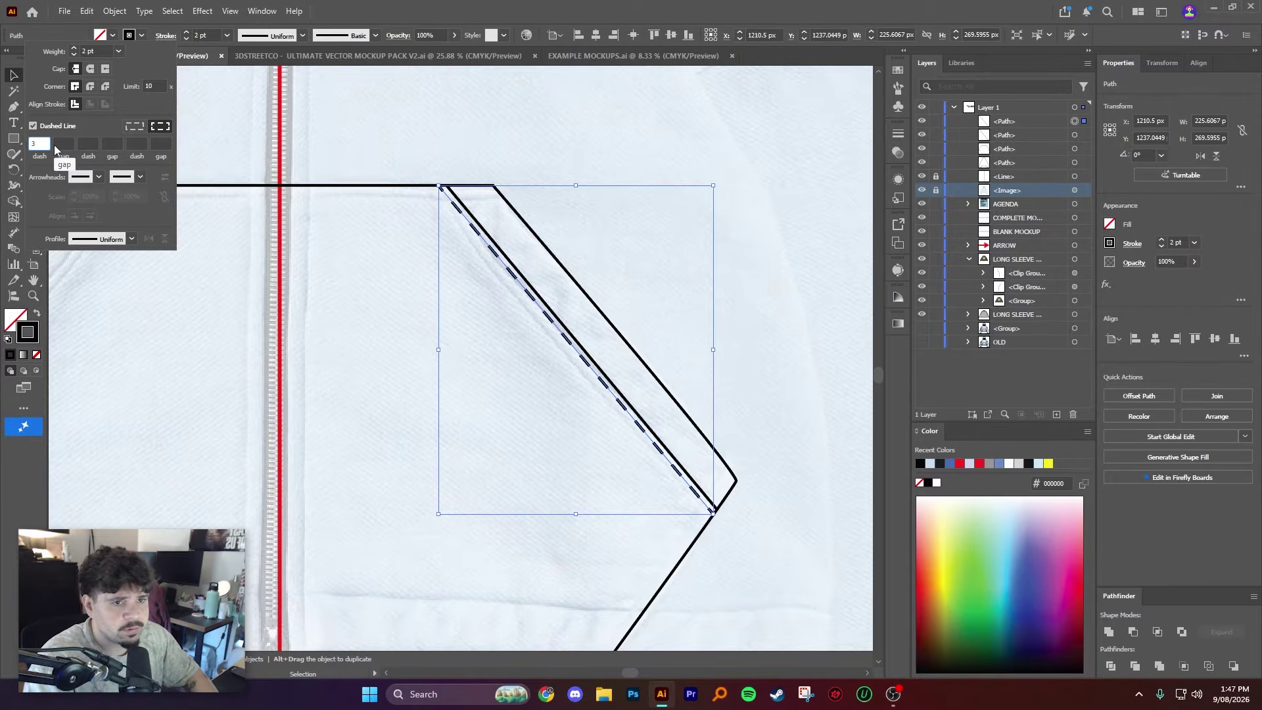
{"action": "key", "text": "Return"}
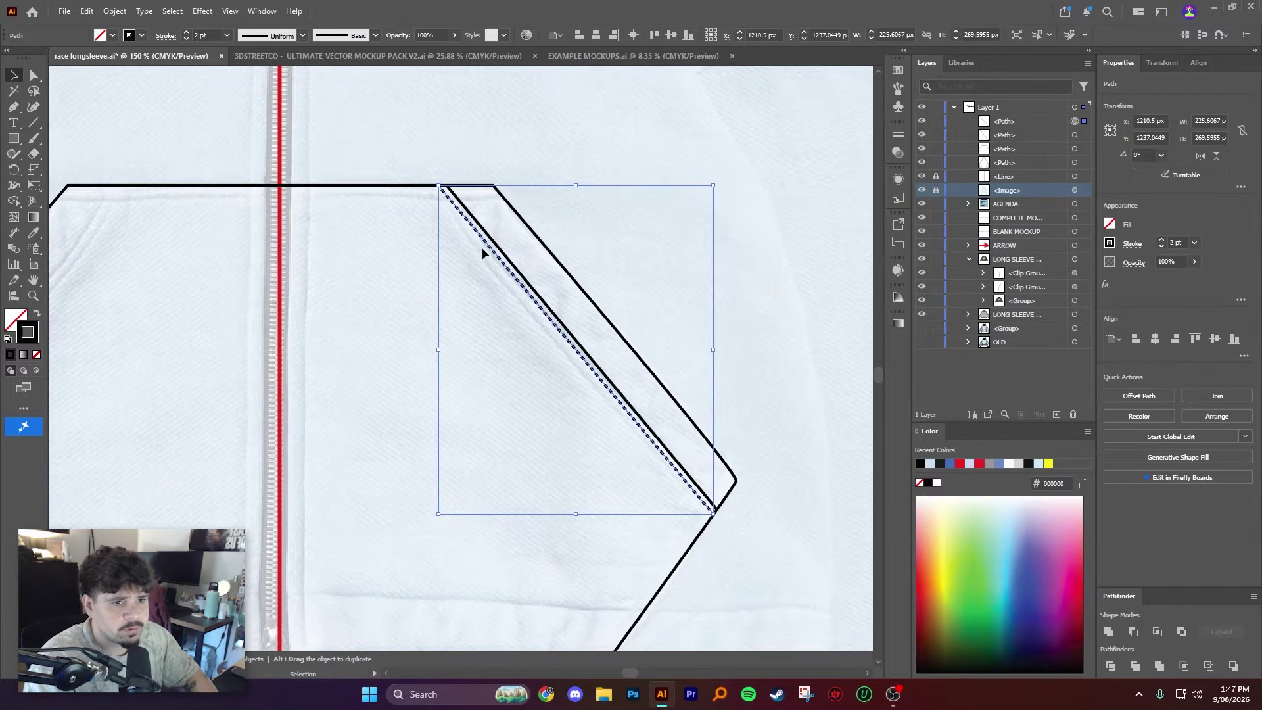
Step: Set the dashed stitching line's stroke weight to 1 pt and deselect it
{"action": "left_click", "coordinate": [165, 38]}
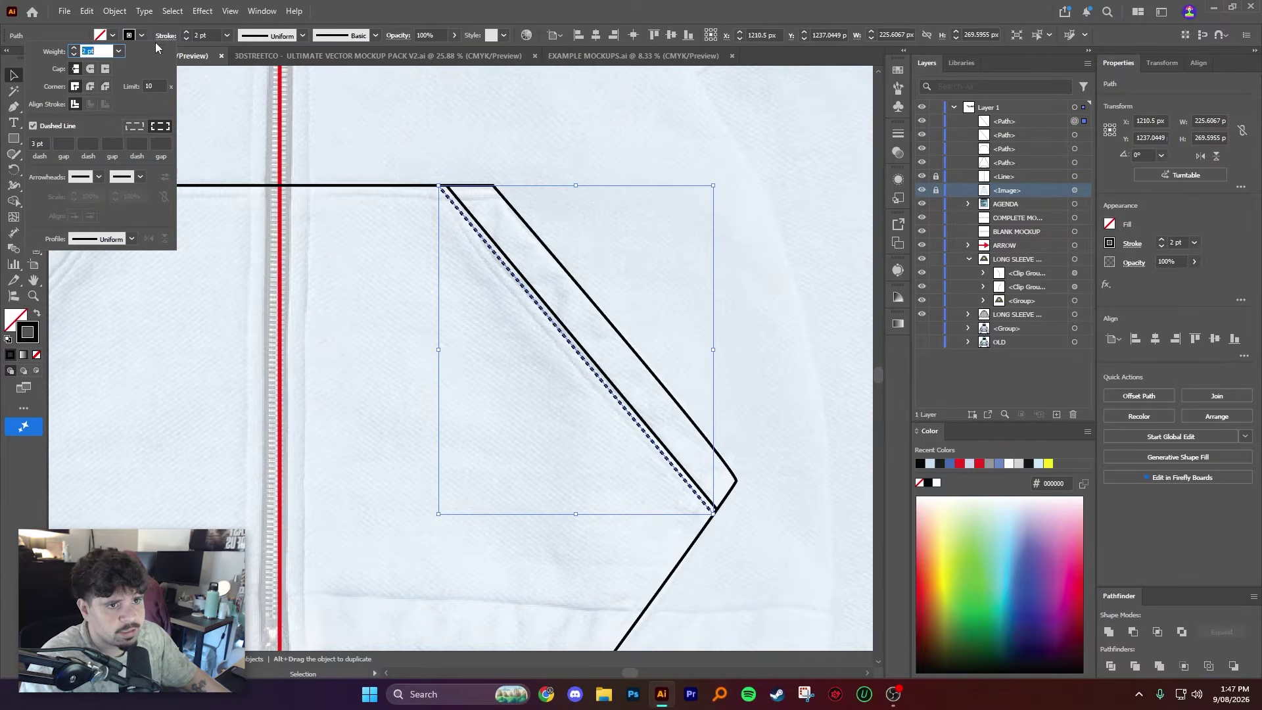
{"action": "left_click", "coordinate": [74, 89]}
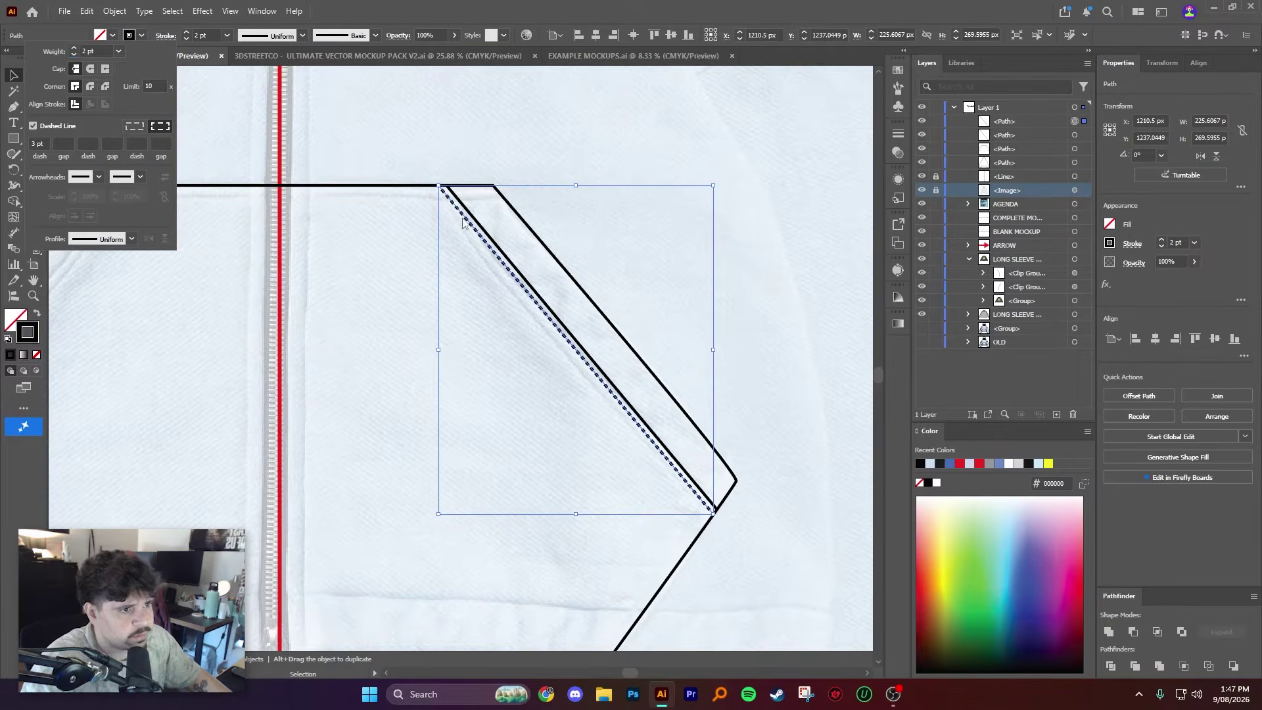
{"action": "left_click", "coordinate": [74, 56]}
{"action": "left_click", "coordinate": [464, 144]}
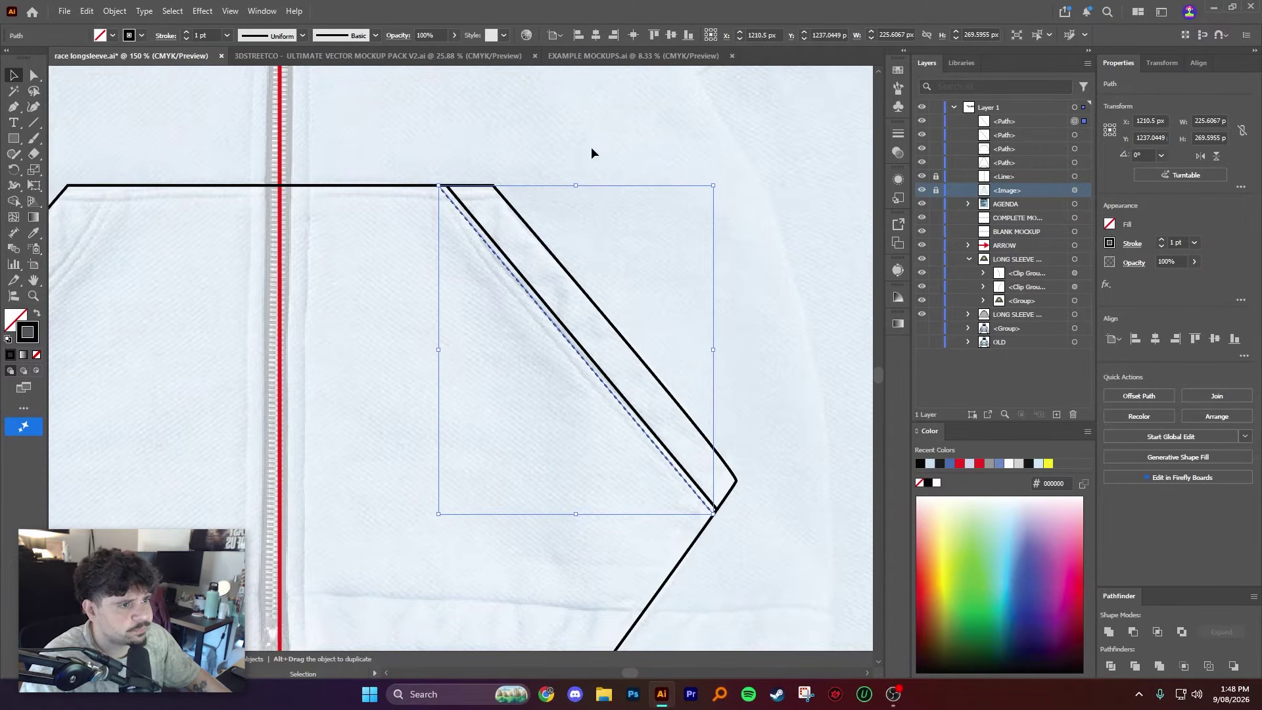
{"action": "left_click", "coordinate": [818, 269]}
Step: Try moving the dashed stitching line away from the pocket-opening line, and undo the move
{"action": "scroll", "coordinate": [574, 342], "scroll_direction": "up", "scroll_amount": 1}
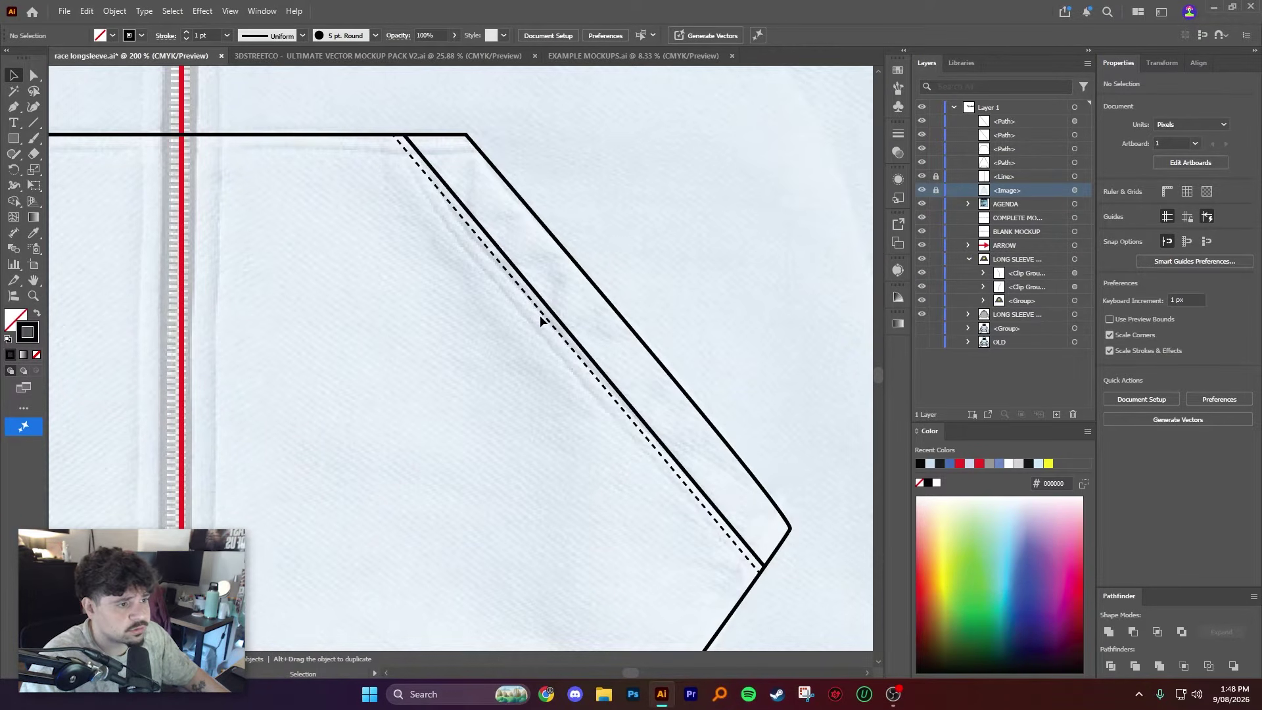
{"action": "scroll", "coordinate": [696, 287], "scroll_direction": "down", "scroll_amount": 2}
{"action": "mouse_move", "coordinate": [653, 333]}
{"action": "left_mouse_down"}
{"action": "mouse_move", "coordinate": [639, 337]}
{"action": "mouse_move", "coordinate": [645, 356]}
{"action": "left_mouse_up"}
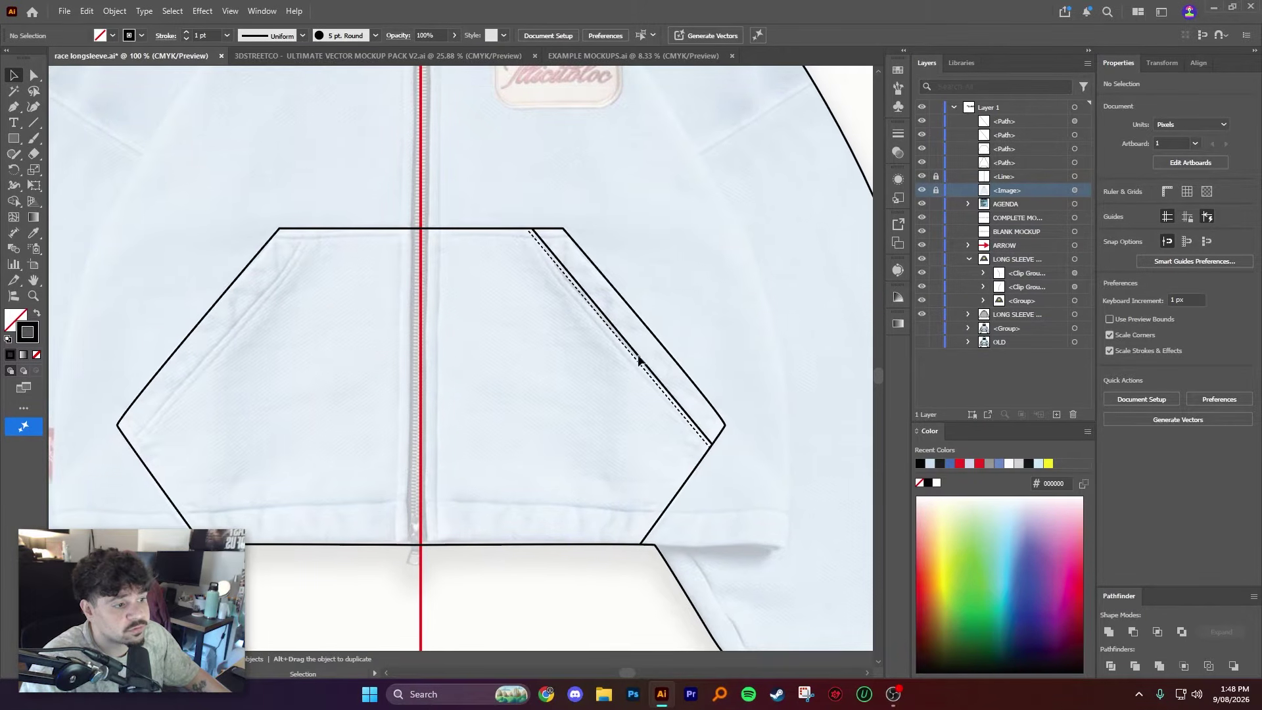
{"action": "scroll", "coordinate": [641, 369], "scroll_direction": "up", "scroll_amount": 1}
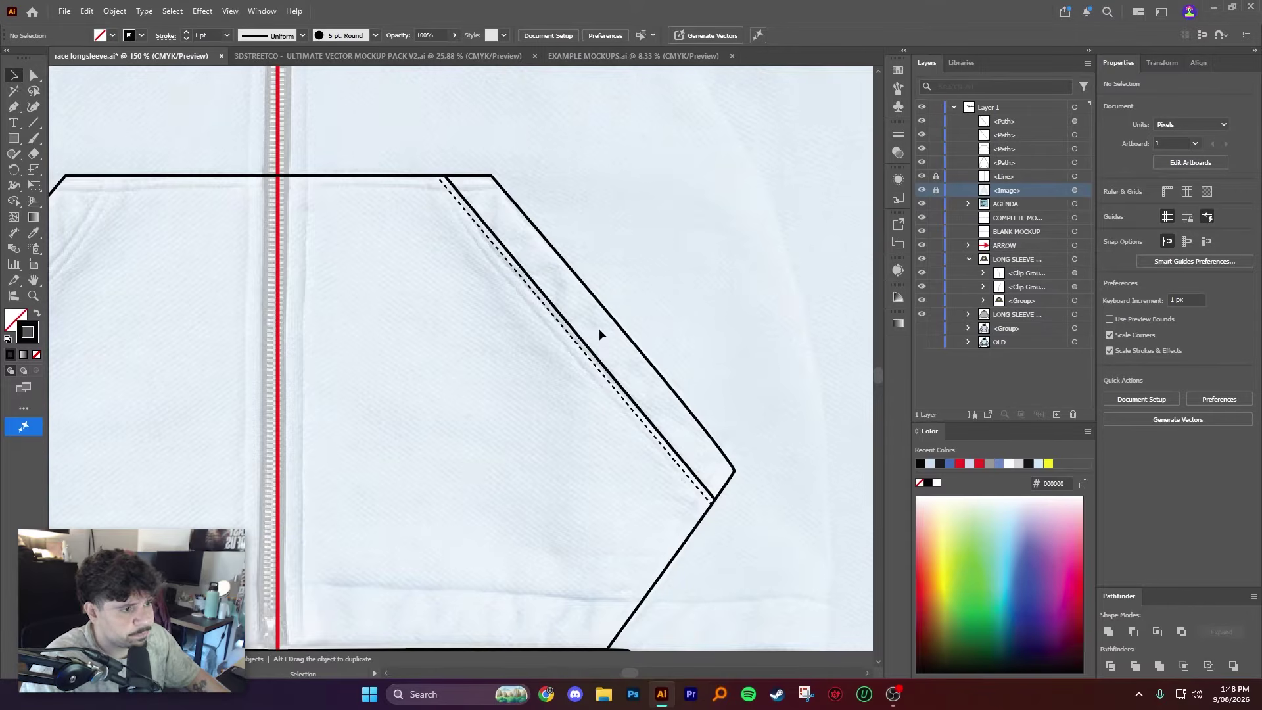
{"action": "left_click", "coordinate": [576, 342]}
{"action": "left_click", "coordinate": [542, 354]}
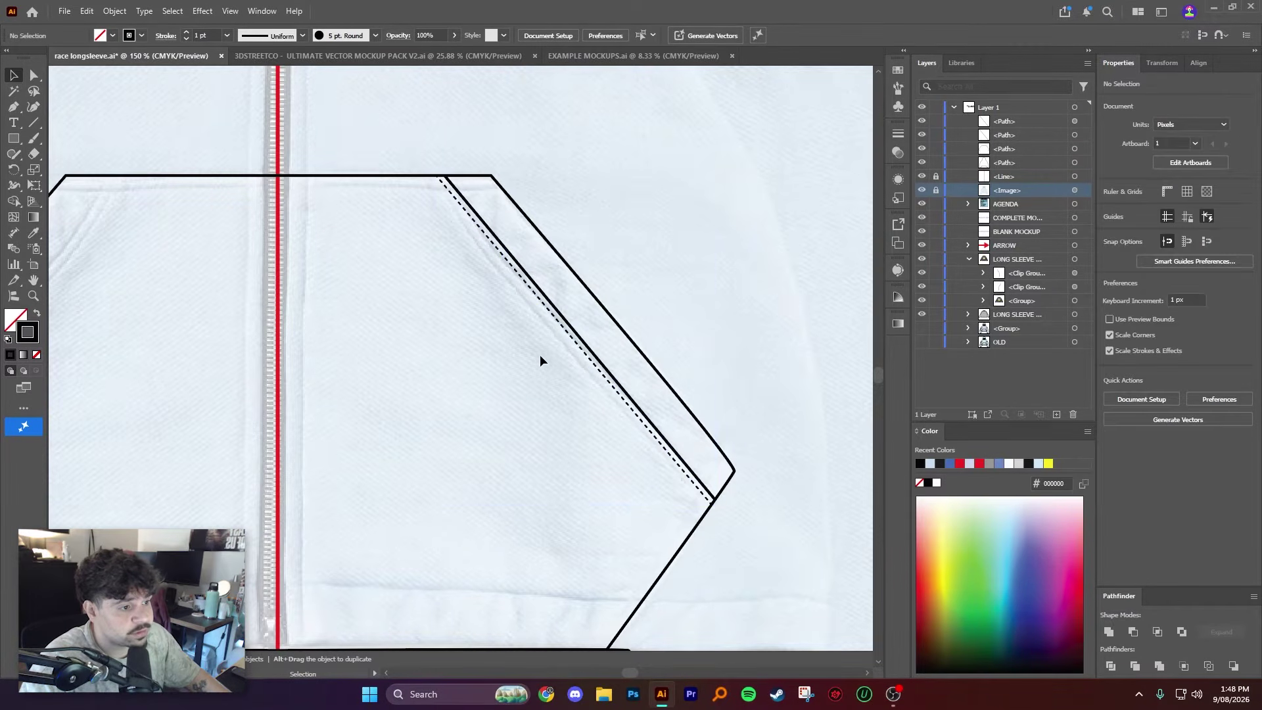
{"action": "left_click_drag", "start_coordinate": [580, 348], "coordinate": [518, 384]}
{"action": "key", "text": "ctrl+z"}
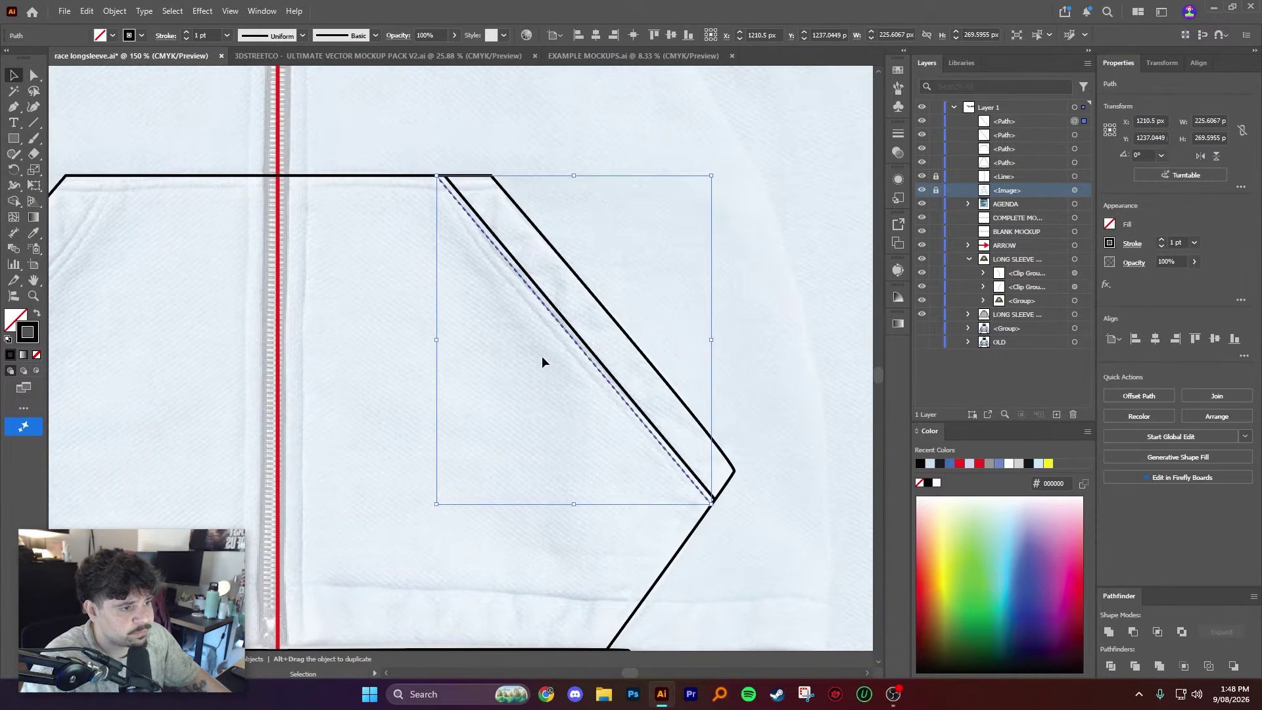
{"action": "left_click", "coordinate": [509, 339]}
Step: Group the solid pocket-opening line with its dashed stitching line, test the group with a trial move that is undone, and deselect it
{"action": "left_click_drag", "start_coordinate": [559, 290], "coordinate": [559, 290]}
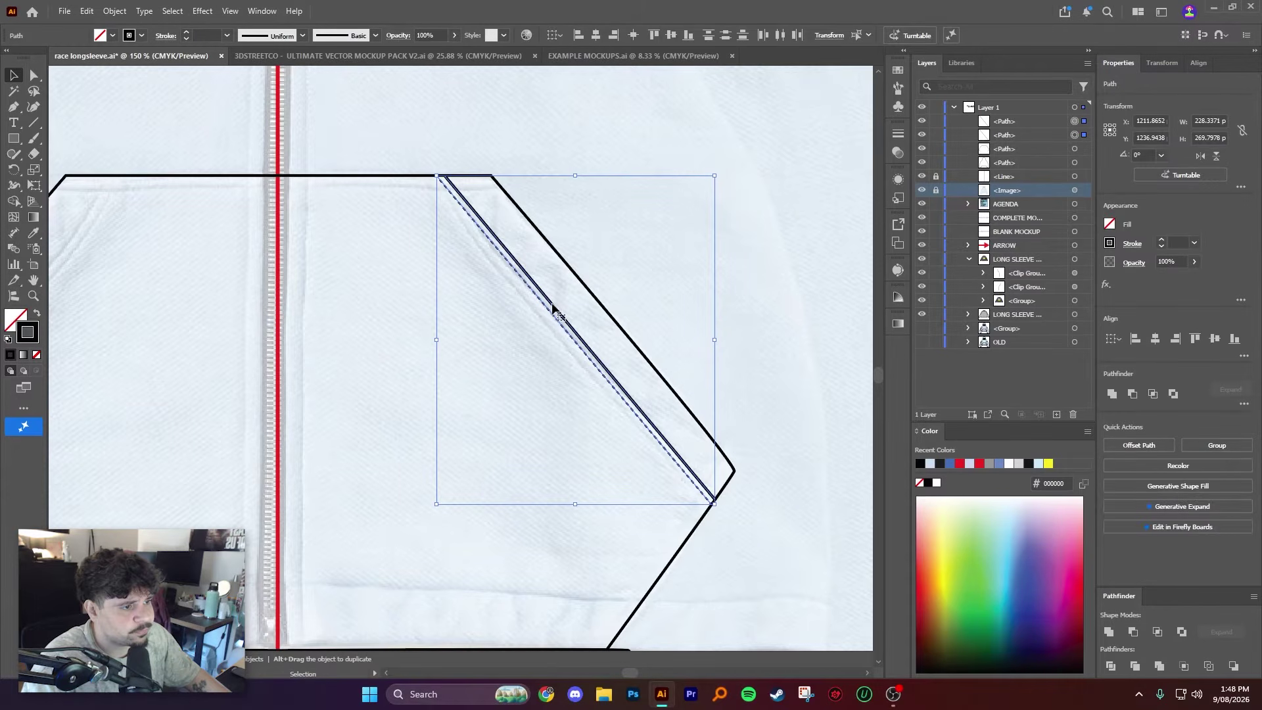
{"action": "right_click", "coordinate": [554, 316]}
{"action": "left_click", "coordinate": [611, 331]}
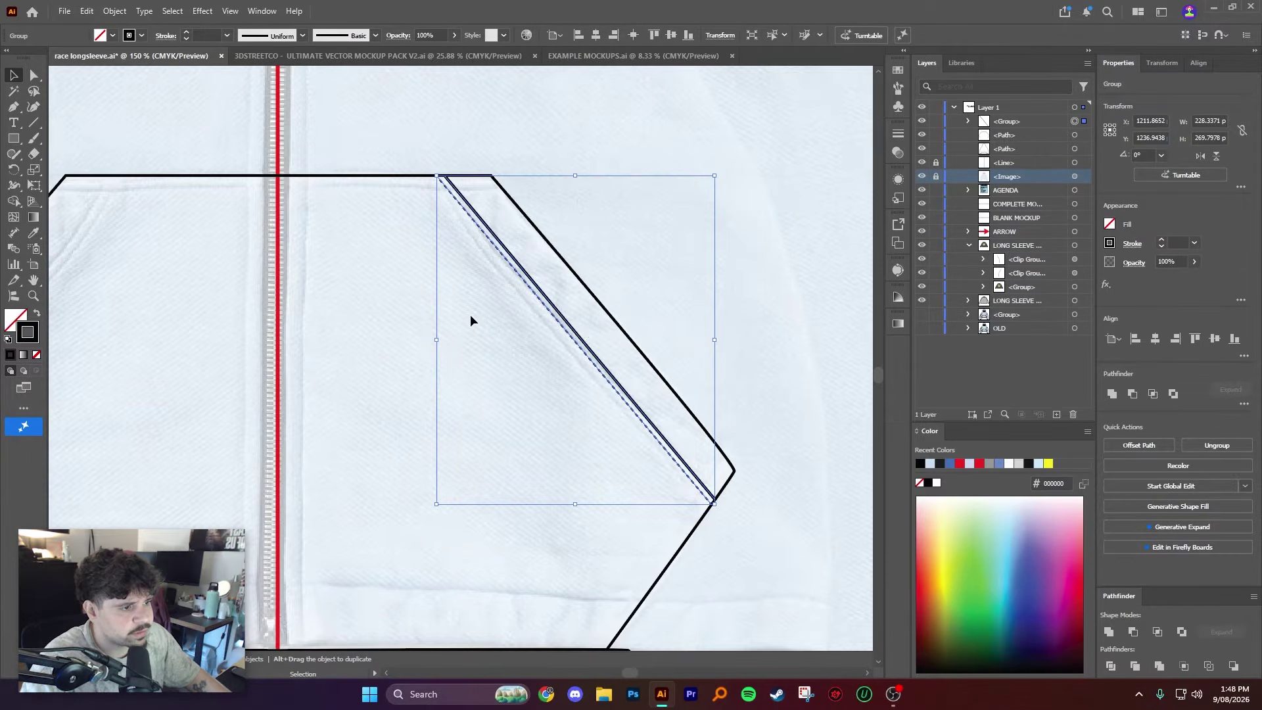
{"action": "left_click", "coordinate": [470, 319]}
{"action": "left_click_drag", "start_coordinate": [558, 310], "coordinate": [527, 331]}
{"action": "key", "text": "ctrl+z"}
{"action": "left_click", "coordinate": [723, 270]}
Step: Try grouping the pocket outline with the opening lines and moving the group, and undo both the move and the grouping
{"action": "scroll", "coordinate": [714, 309], "scroll_direction": "down", "scroll_amount": 3}
{"action": "left_click_drag", "start_coordinate": [706, 302], "coordinate": [679, 361]}
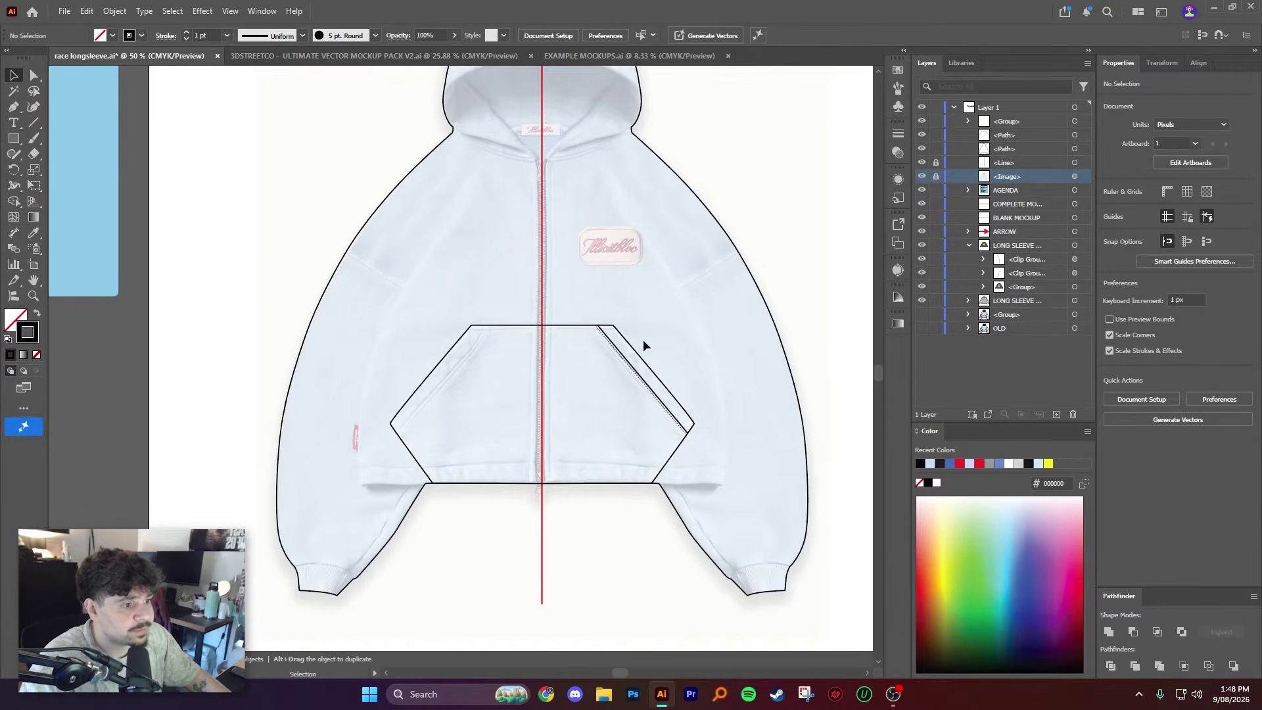
{"action": "left_click", "coordinate": [574, 327]}
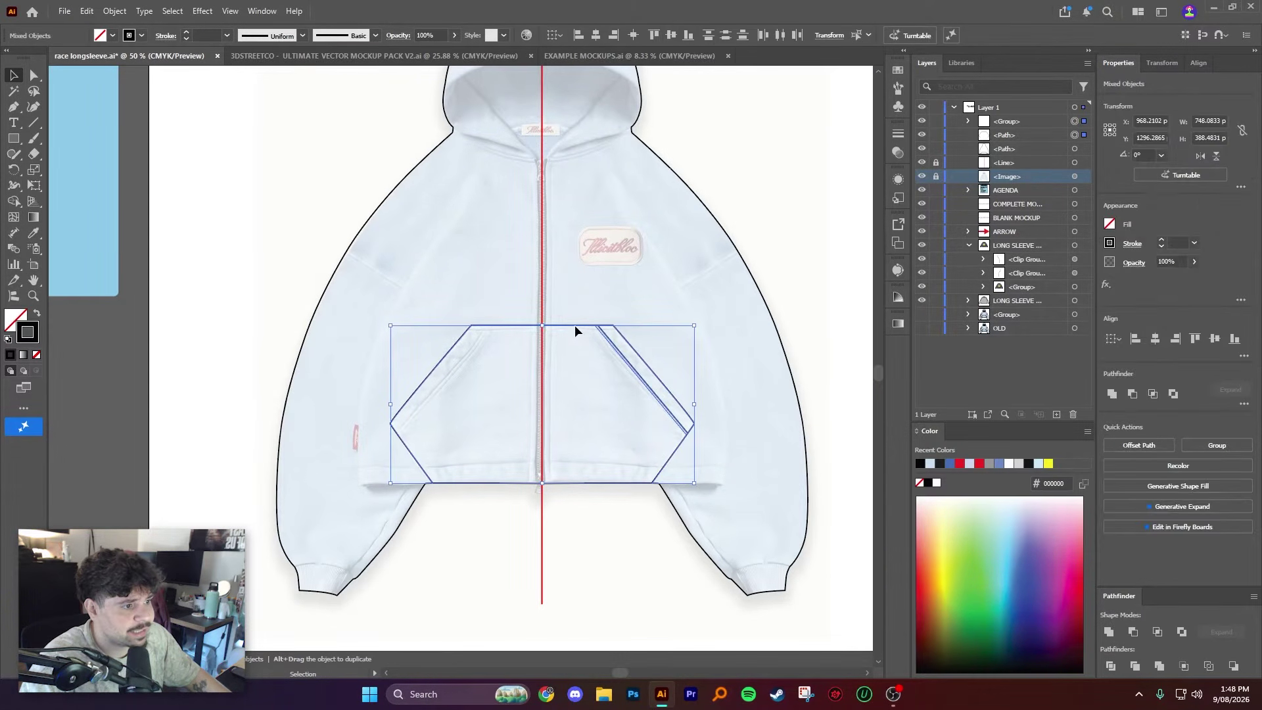
{"action": "right_click", "coordinate": [579, 325]}
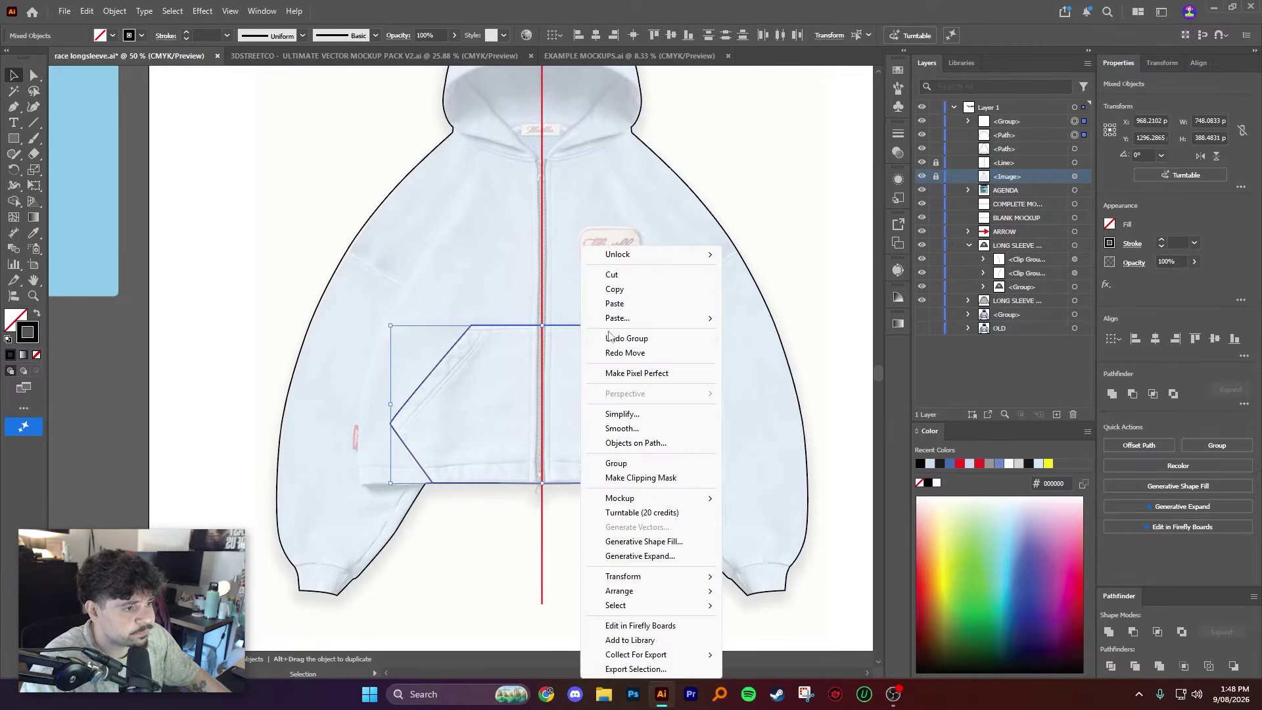
{"action": "left_click", "coordinate": [631, 465]}
{"action": "left_click", "coordinate": [642, 264]}
{"action": "left_click_drag", "start_coordinate": [602, 329], "coordinate": [662, 268]}
{"action": "key", "text": "ctrl+z"}
{"action": "key", "text": "ctrl+z"}
Step: Copy the grouped pocket-opening and stitching lines from the pocket's right side over to its left side
{"action": "left_click", "coordinate": [637, 278]}
{"action": "left_click", "coordinate": [618, 350]}
{"action": "scroll", "coordinate": [624, 352], "scroll_direction": "up", "scroll_amount": 1}
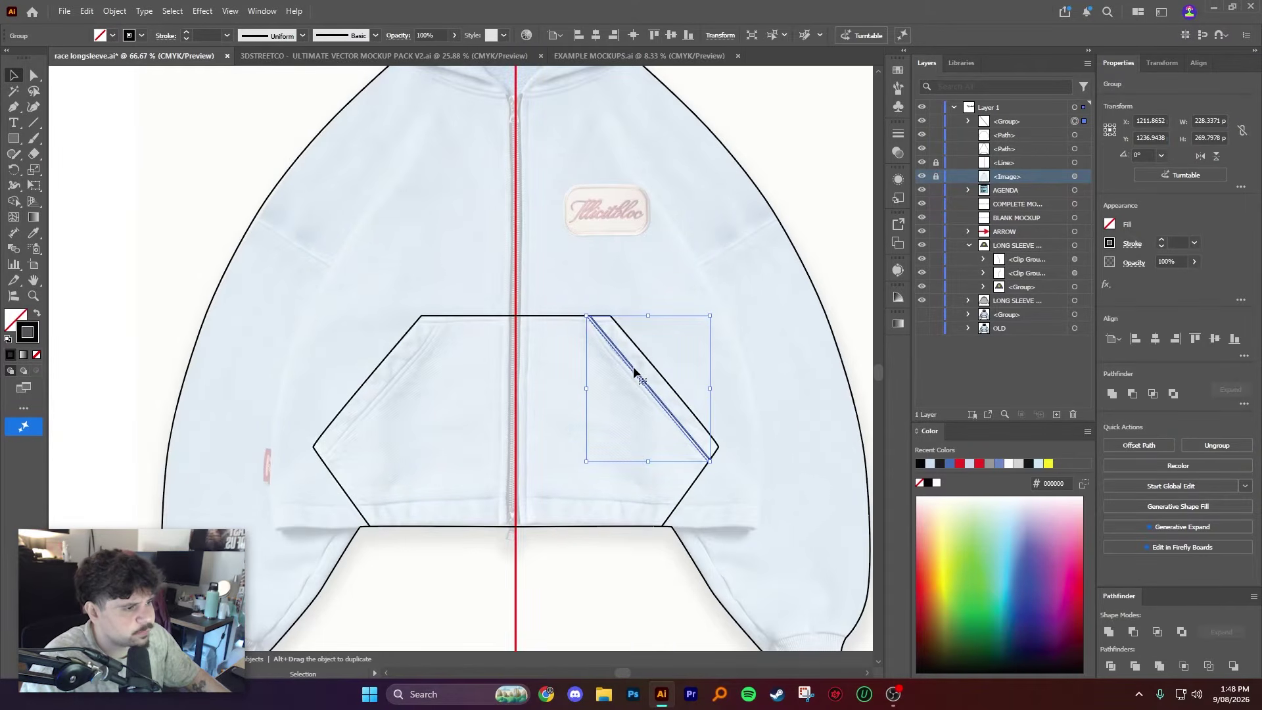
{"action": "left_click_drag", "start_coordinate": [635, 372], "coordinate": [427, 374]}
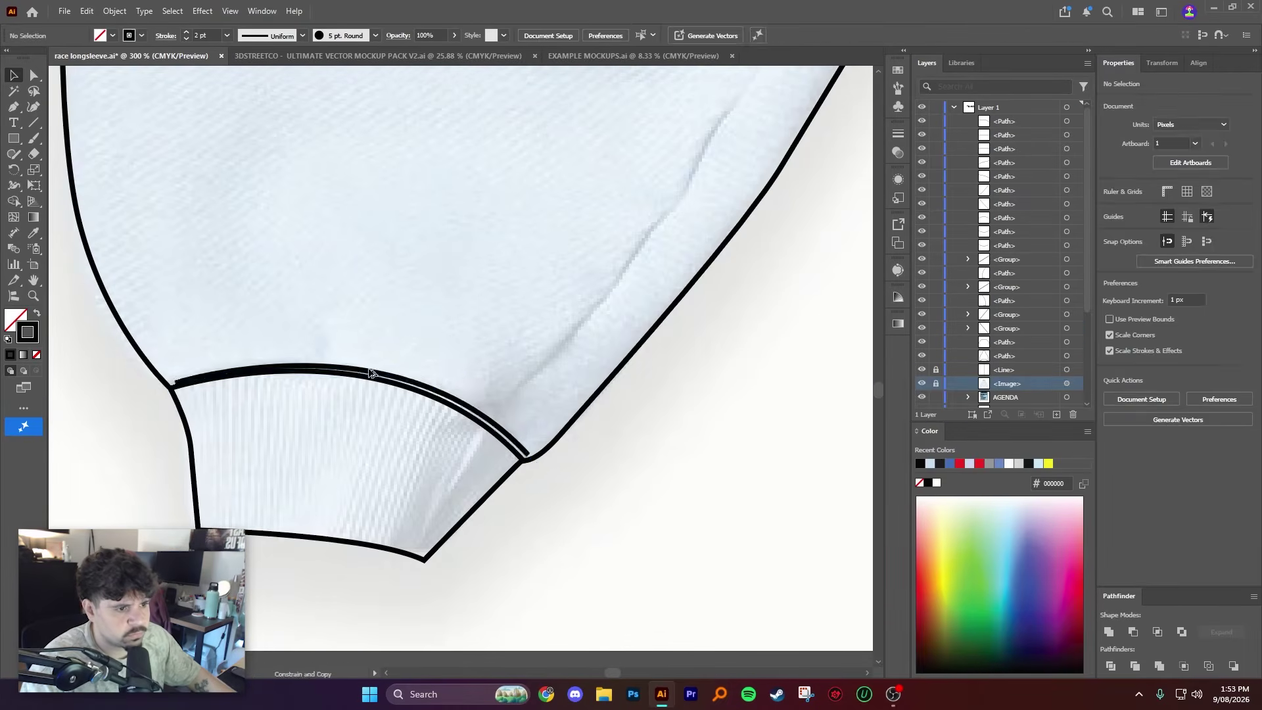
{"action": "left_click", "coordinate": [334, 358]}
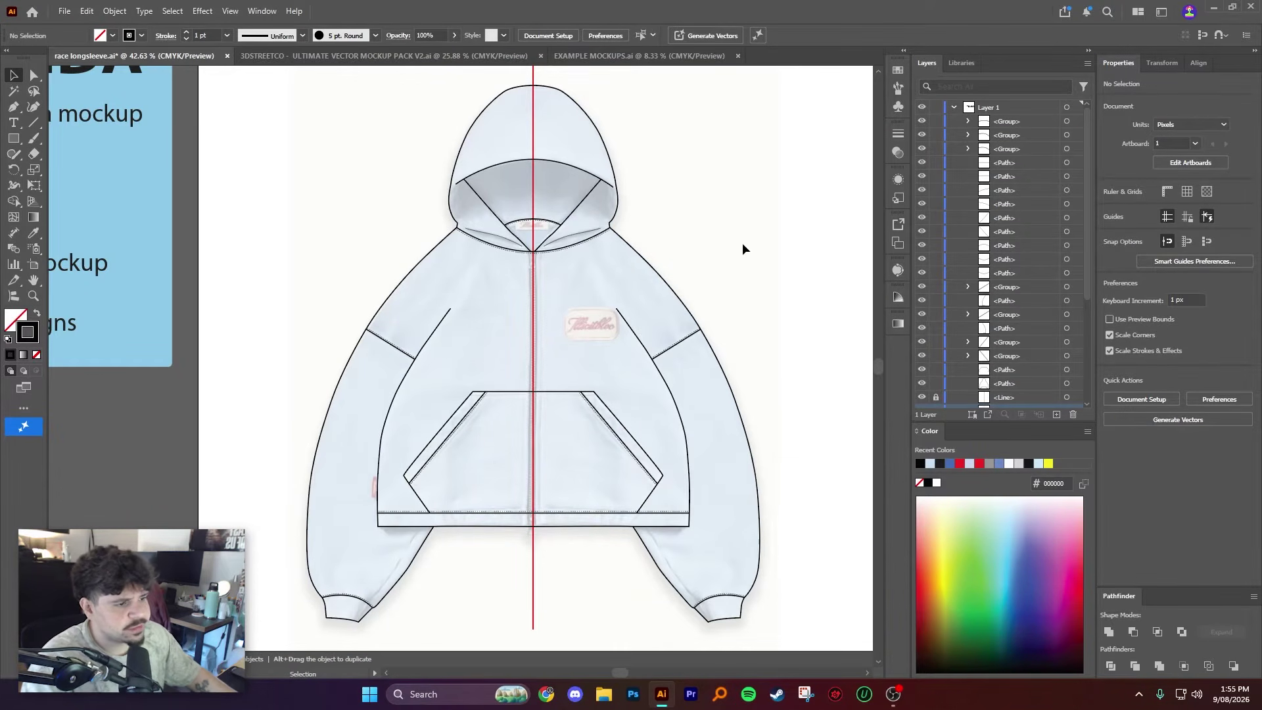
Step: Try moving the crease line on the hood's right side upward, and undo the move
{"action": "left_click_drag", "start_coordinate": [613, 345], "coordinate": [612, 386]}
{"action": "key", "text": "z"}
{"action": "left_click_drag", "start_coordinate": [512, 257], "coordinate": [617, 312]}
{"action": "key", "text": "v"}
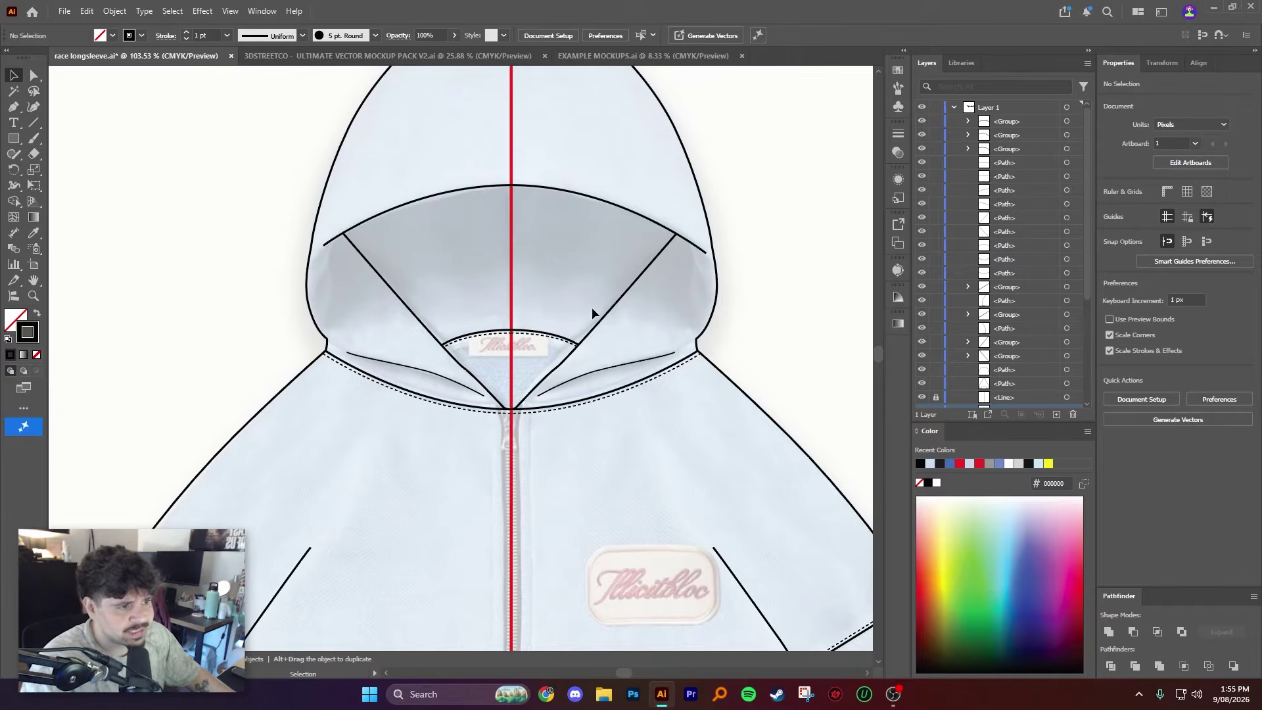
{"action": "left_click_drag", "start_coordinate": [616, 367], "coordinate": [684, 318]}
{"action": "scroll", "coordinate": [612, 374], "scroll_direction": "up", "scroll_amount": 1}
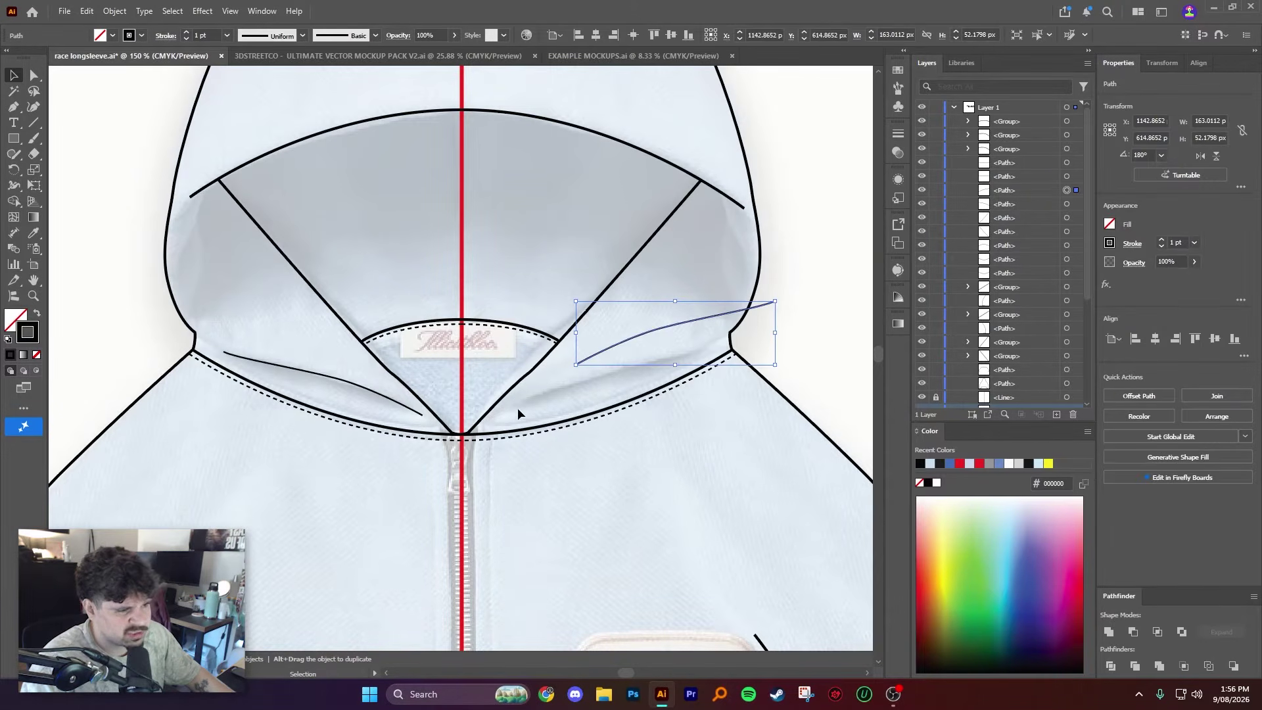
{"action": "key", "text": "ctrl+z"}
{"action": "left_click", "coordinate": [613, 309]}
{"action": "scroll", "coordinate": [614, 310], "scroll_direction": "down", "scroll_amount": 1}
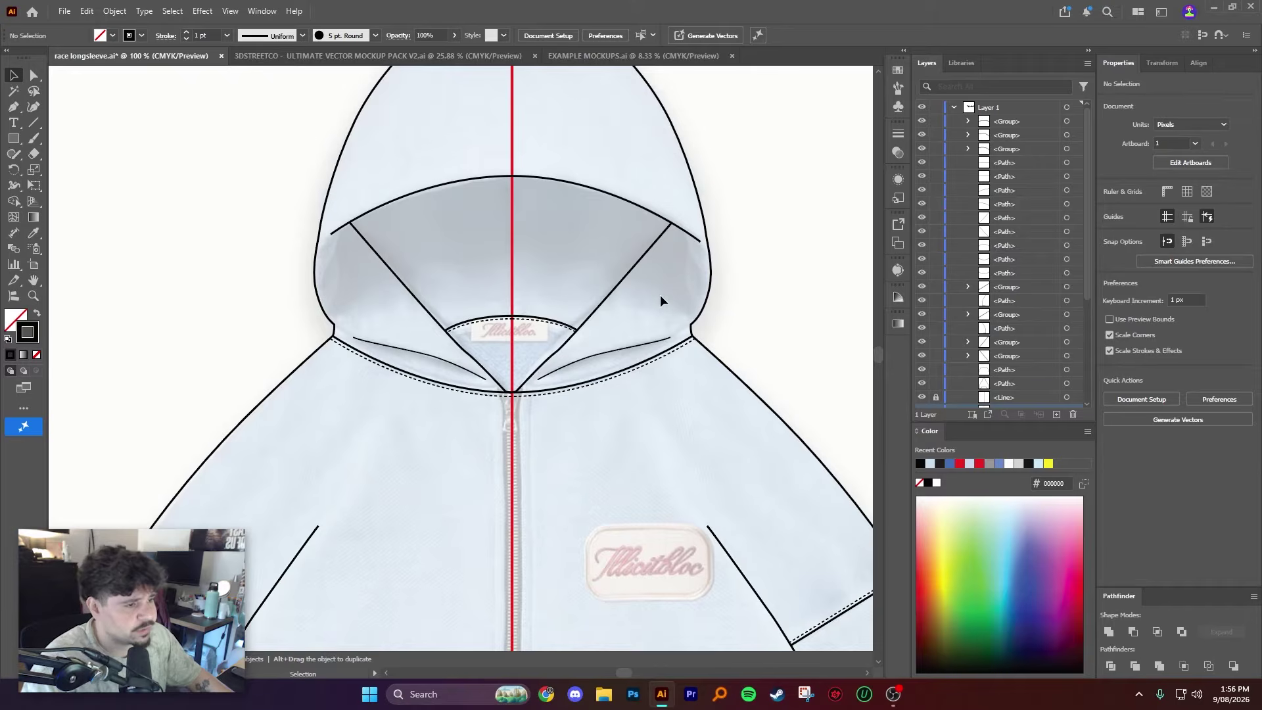
{"action": "scroll", "coordinate": [522, 284], "scroll_direction": "down", "scroll_amount": 1}
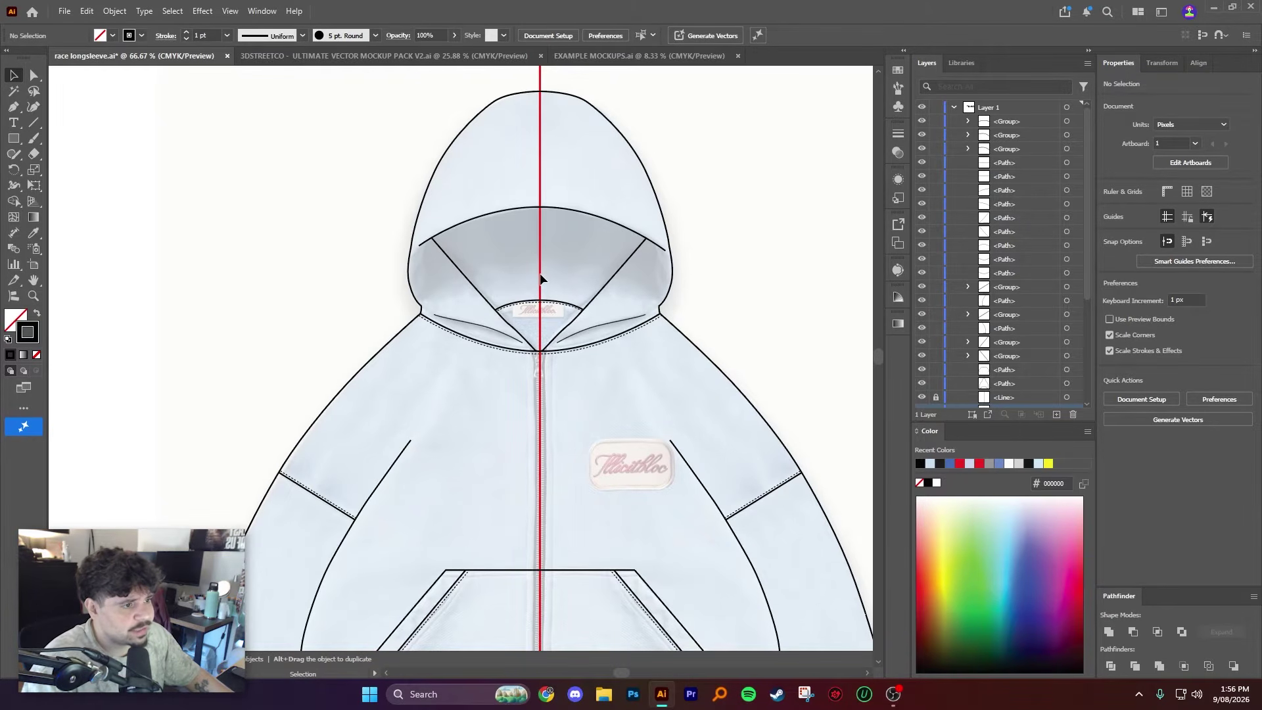
Step: Hide the red vertical centre line so the zipper area of the reference photo is uncovered
{"action": "scroll", "coordinate": [999, 276], "scroll_direction": "down", "scroll_amount": 2}
{"action": "left_click", "coordinate": [921, 360]}
{"action": "scroll", "coordinate": [533, 330], "scroll_direction": "down", "scroll_amount": 2}
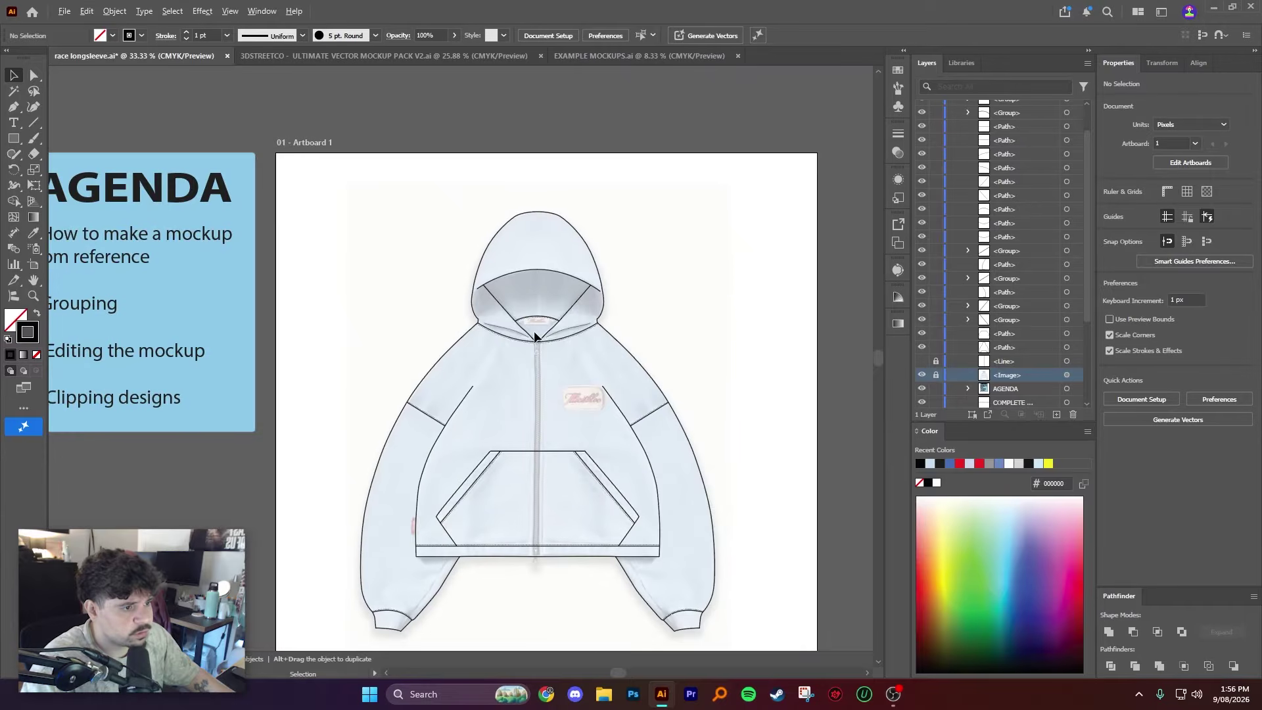
{"action": "scroll", "coordinate": [524, 332], "scroll_direction": "up", "scroll_amount": 3}
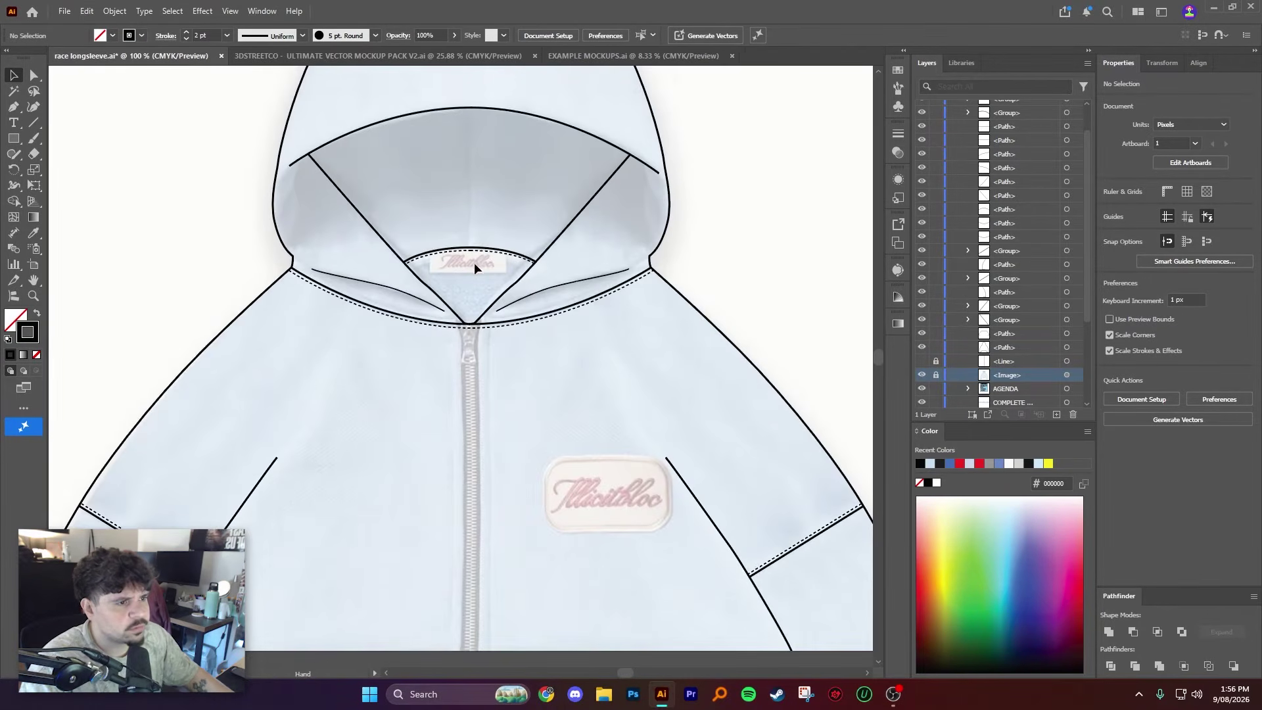
{"action": "scroll", "coordinate": [475, 263], "scroll_direction": "up", "scroll_amount": 1}
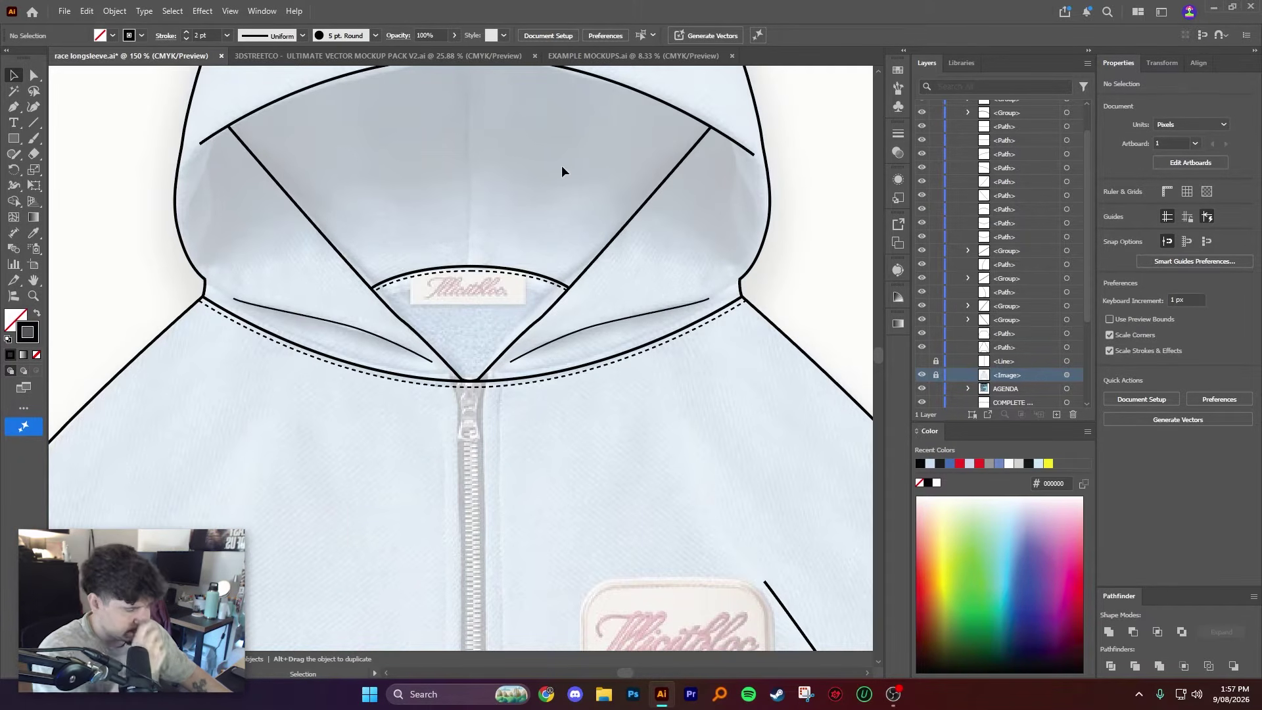
Step: Trace the neck opening between the hood edges and the back-neck curve as a closed Pen path without fill or stroke
{"action": "left_click", "coordinate": [13, 110]}
{"action": "left_click_drag", "start_coordinate": [447, 281], "coordinate": [448, 284]}
{"action": "scroll", "coordinate": [451, 337], "scroll_direction": "up", "scroll_amount": 1}
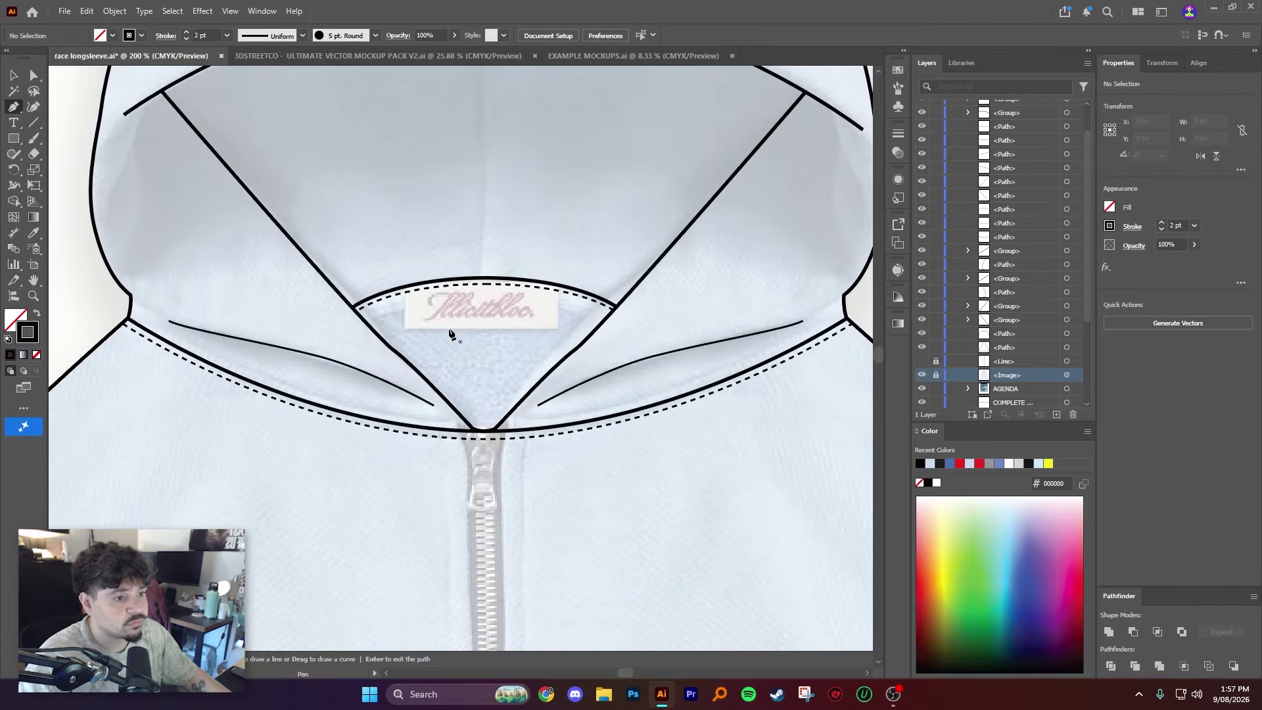
{"action": "left_click_drag", "start_coordinate": [451, 338], "coordinate": [452, 353]}
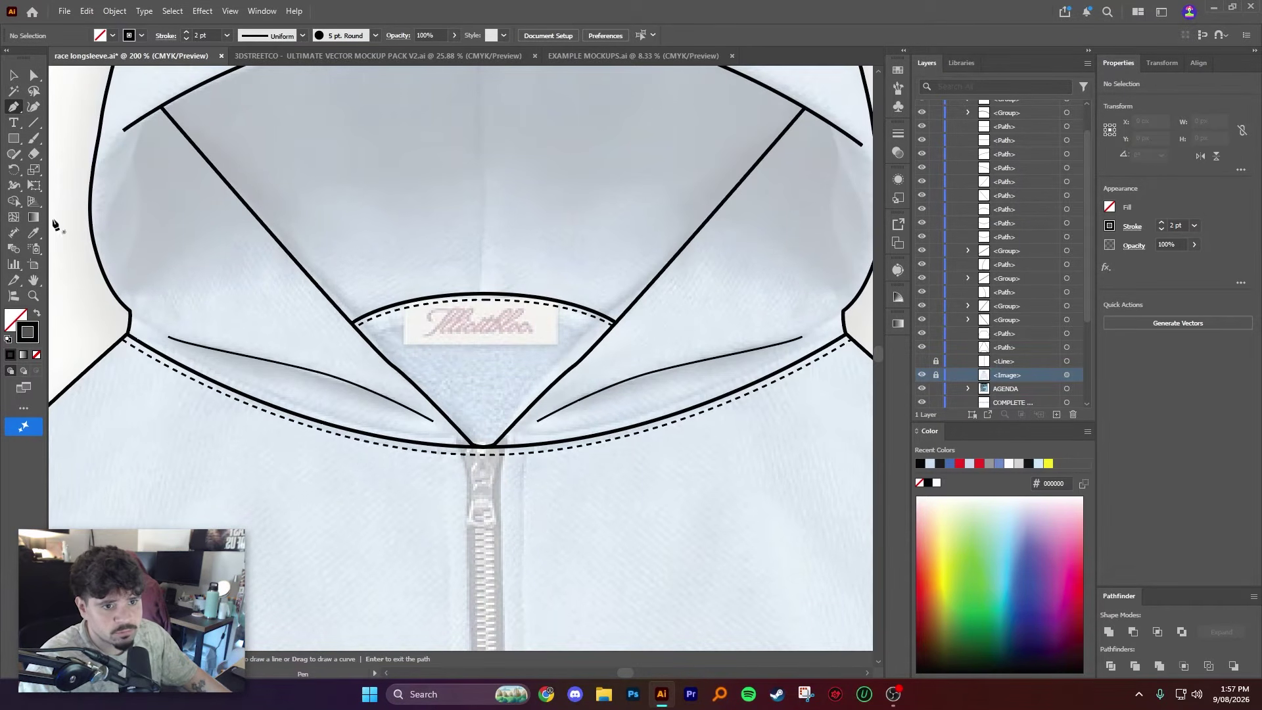
{"action": "left_click", "coordinate": [38, 355]}
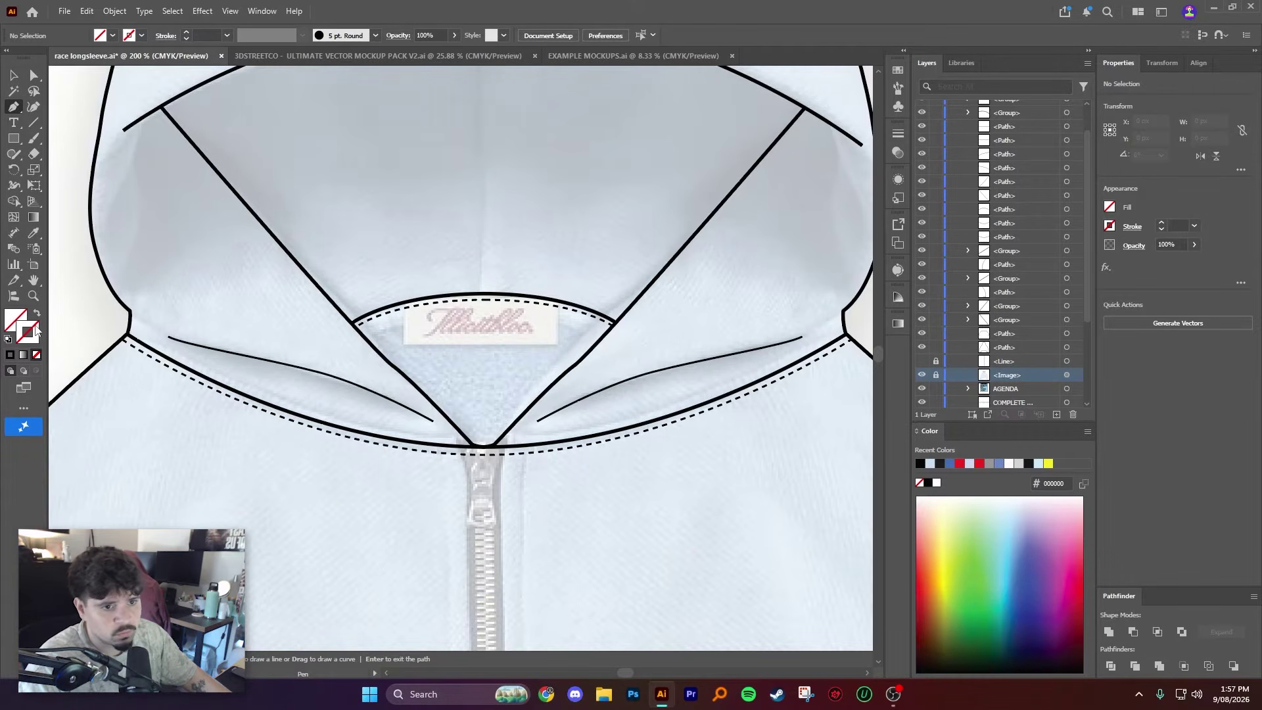
{"action": "scroll", "coordinate": [405, 301], "scroll_direction": "up", "scroll_amount": 2}
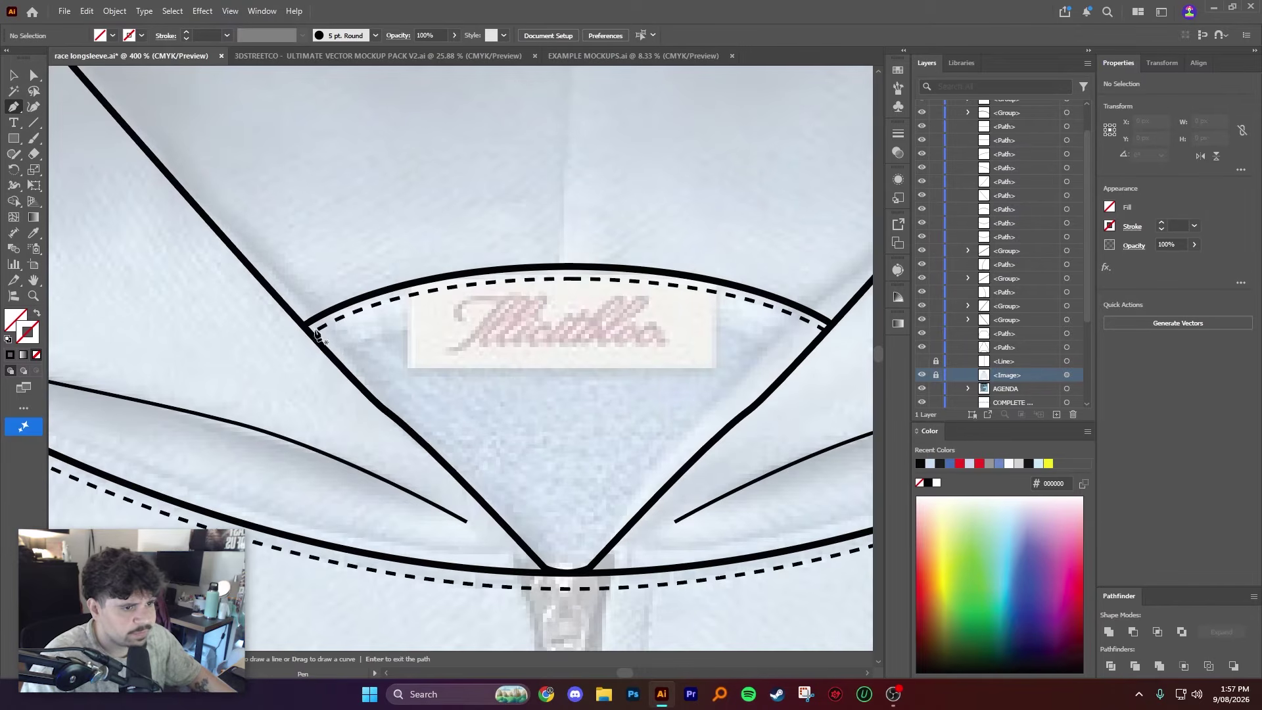
{"action": "left_click", "coordinate": [350, 378]}
{"action": "left_click", "coordinate": [394, 417]}
{"action": "left_click", "coordinate": [424, 443]}
{"action": "left_click", "coordinate": [487, 507]}
{"action": "key", "text": "space"}
{"action": "left_click_drag", "start_coordinate": [544, 522], "coordinate": [485, 450]}
{"action": "left_click", "coordinate": [469, 477]}
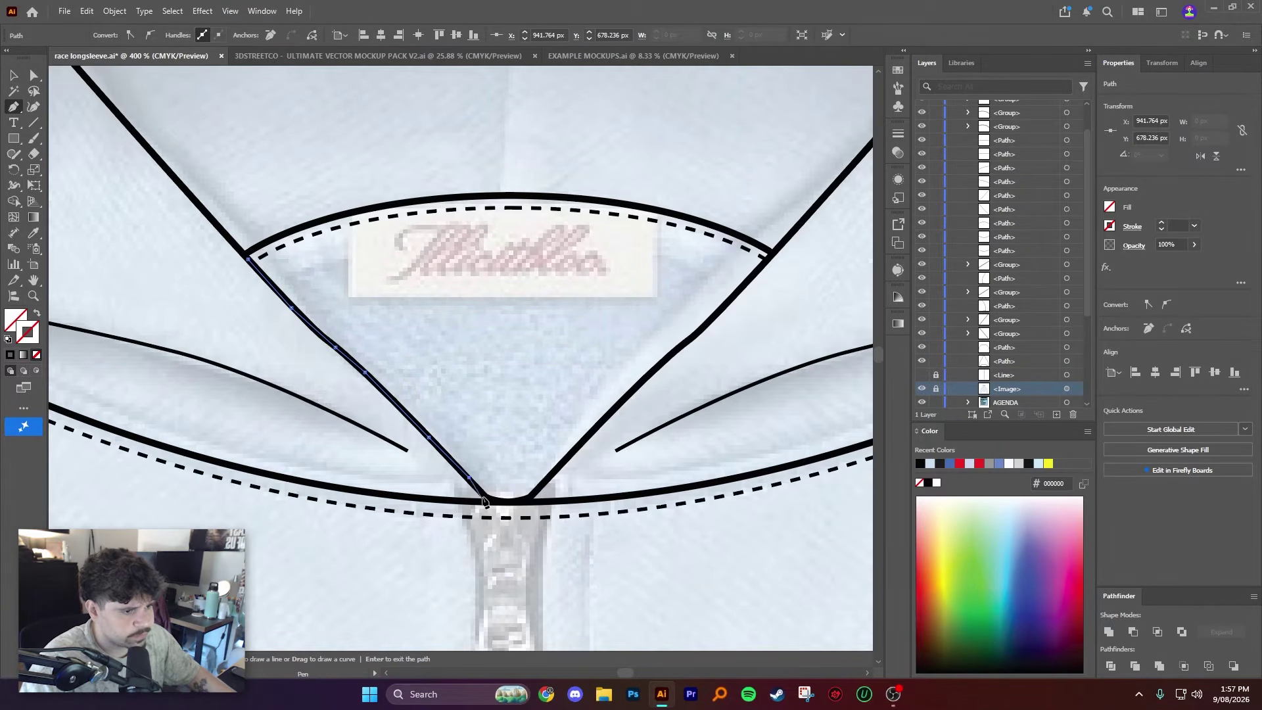
{"action": "left_click", "coordinate": [489, 499]}
{"action": "left_click", "coordinate": [526, 502]}
{"action": "left_click", "coordinate": [554, 471]}
{"action": "left_click", "coordinate": [611, 413]}
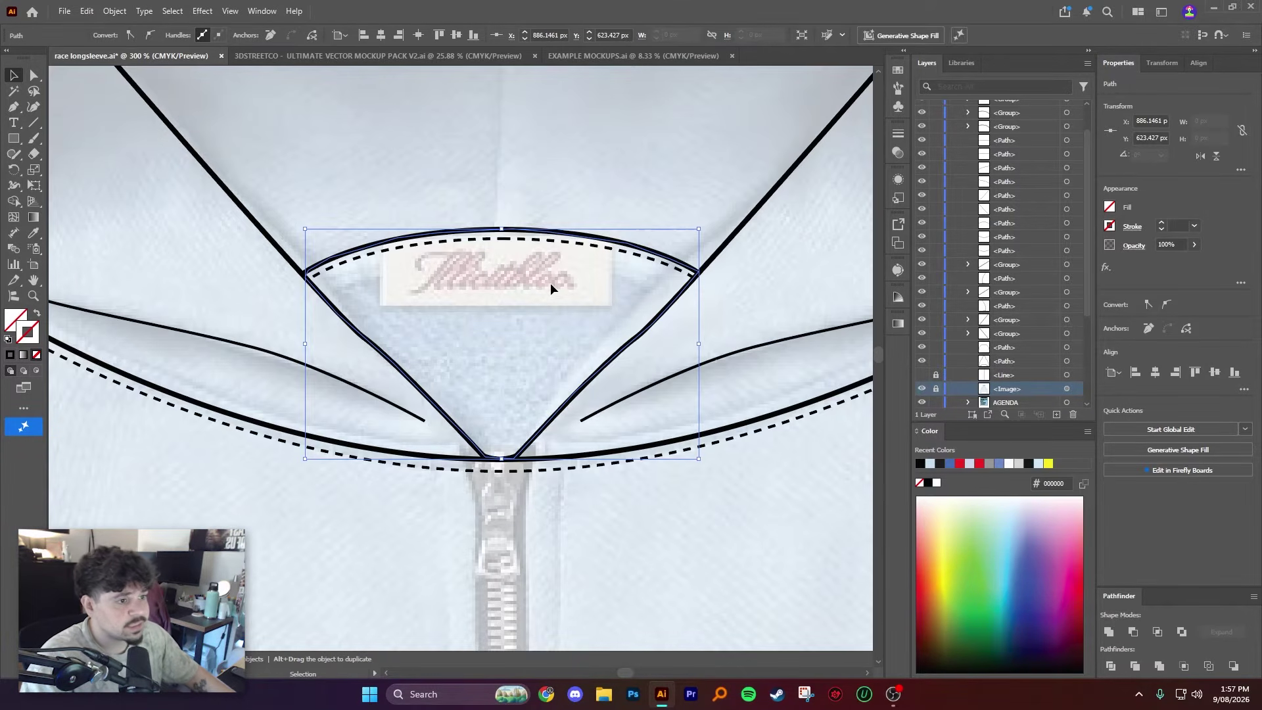
Step: Fill the neck-opening shape with blue #8bb3d1 and deselect it
{"action": "scroll", "coordinate": [538, 290], "scroll_direction": "down", "scroll_amount": 3}
{"action": "scroll", "coordinate": [535, 301], "scroll_direction": "up", "scroll_amount": 1}
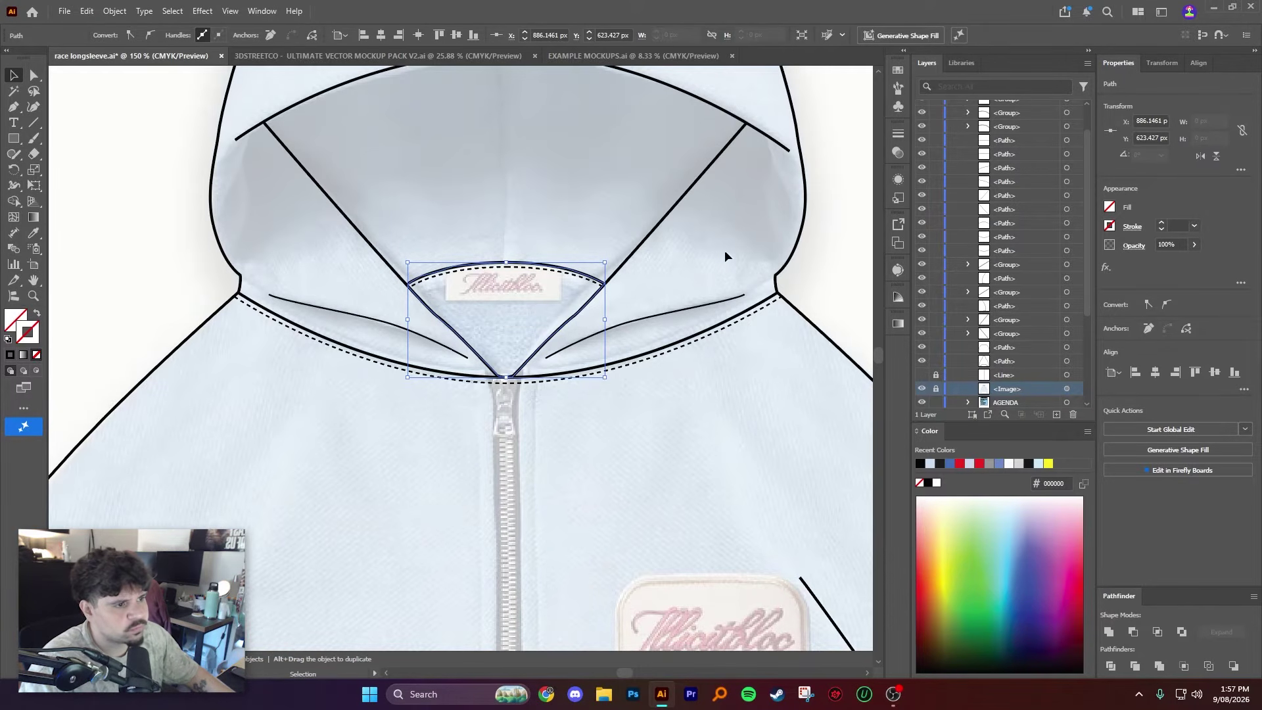
{"action": "double_click", "coordinate": [16, 320]}
{"action": "left_click_drag", "start_coordinate": [985, 245], "coordinate": [994, 284]}
{"action": "left_click_drag", "start_coordinate": [951, 218], "coordinate": [908, 233]}
{"action": "left_click", "coordinate": [994, 284]}
{"action": "left_click_drag", "start_coordinate": [993, 282], "coordinate": [992, 279]}
{"action": "mouse_move", "coordinate": [901, 224]}
{"action": "left_mouse_down"}
{"action": "mouse_move", "coordinate": [890, 203]}
{"action": "mouse_move", "coordinate": [846, 206]}
{"action": "mouse_move", "coordinate": [871, 235]}
{"action": "left_mouse_up"}
{"action": "key", "text": "Return"}
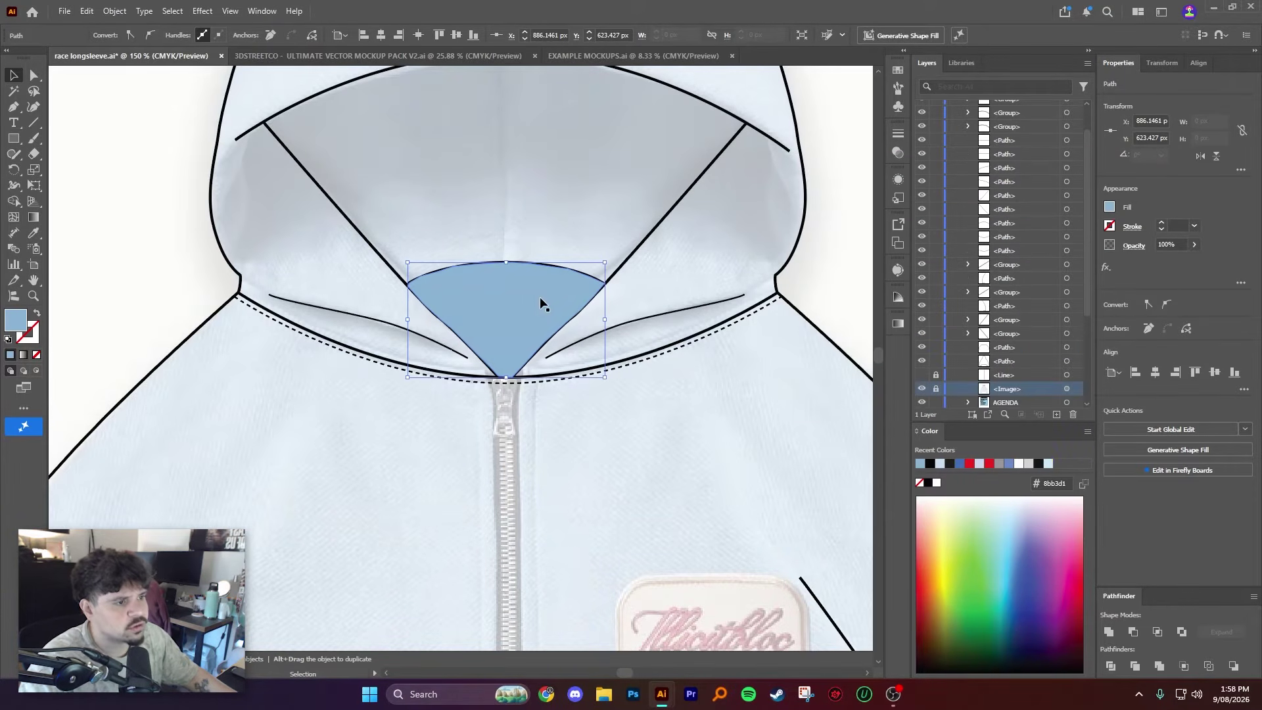
{"action": "left_click", "coordinate": [583, 308]}
{"action": "scroll", "coordinate": [559, 268], "scroll_direction": "down", "scroll_amount": 1}
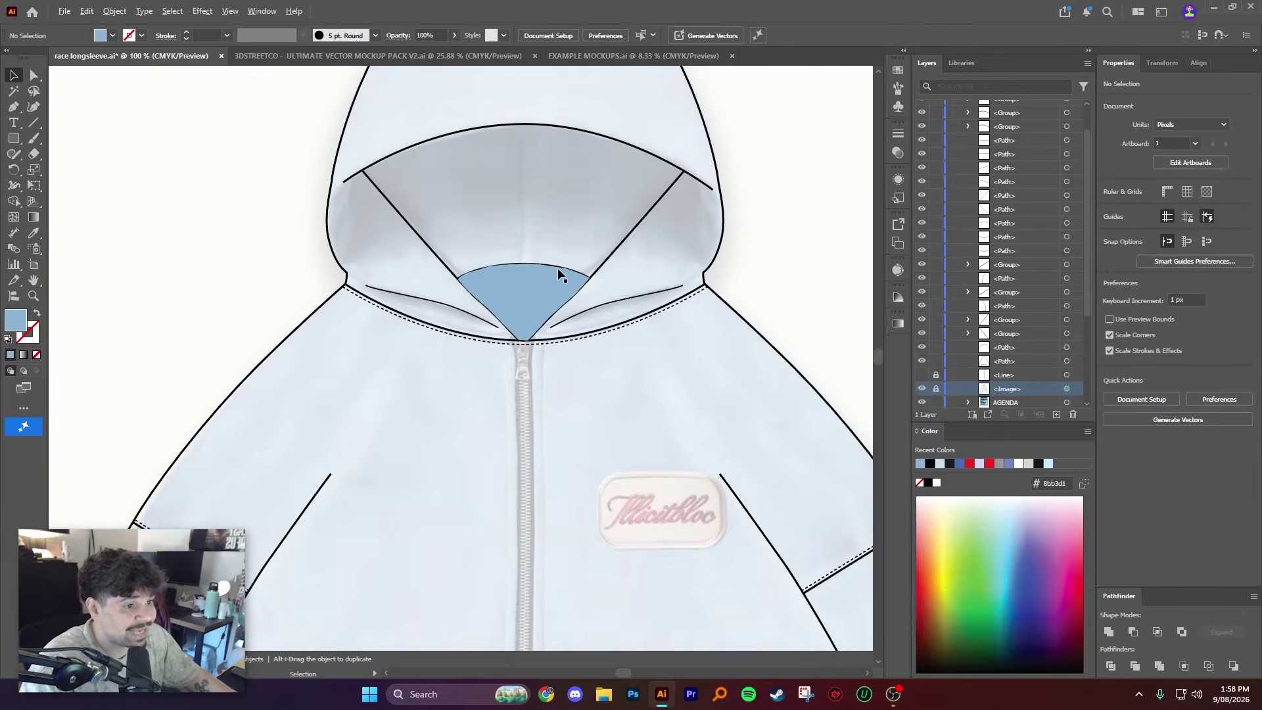
Step: Reorder the blue neck-opening shape beneath the line and stitching groups, keeping it above the hoodie's body outline, and deselect it
{"action": "scroll", "coordinate": [501, 284], "scroll_direction": "up", "scroll_amount": 2}
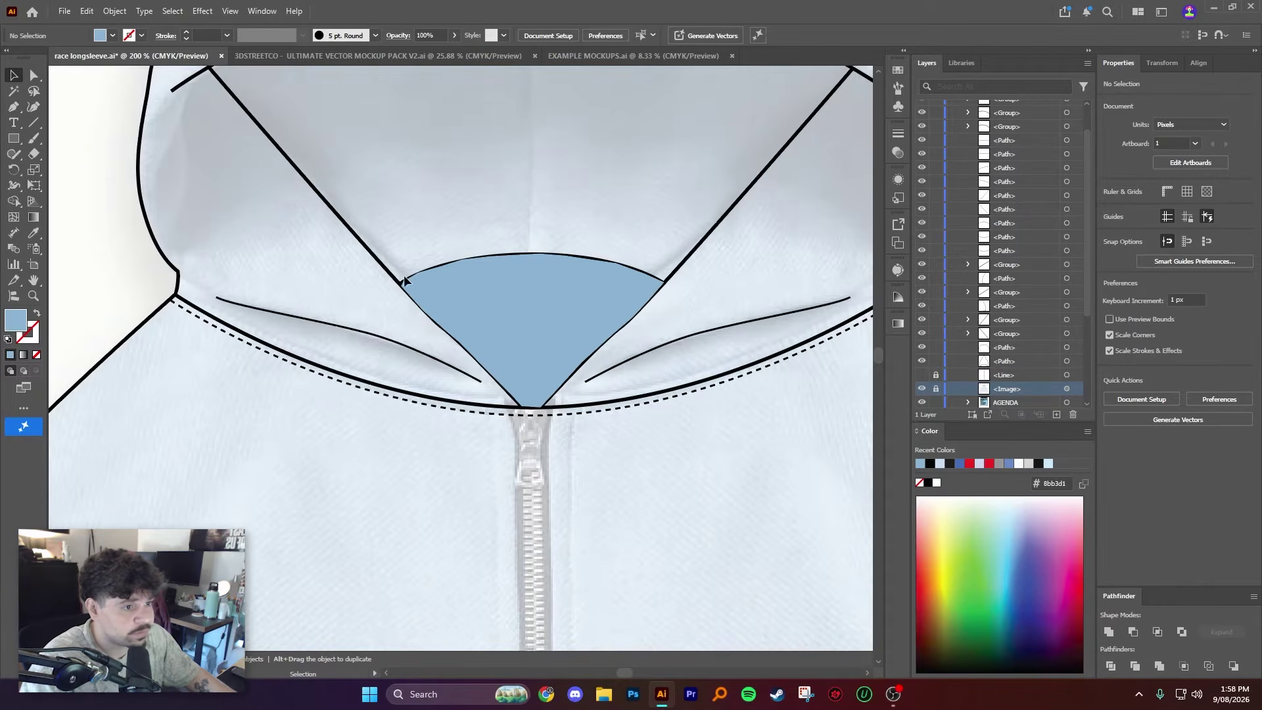
{"action": "left_click", "coordinate": [553, 289]}
{"action": "scroll", "coordinate": [990, 214], "scroll_direction": "up", "scroll_amount": 2}
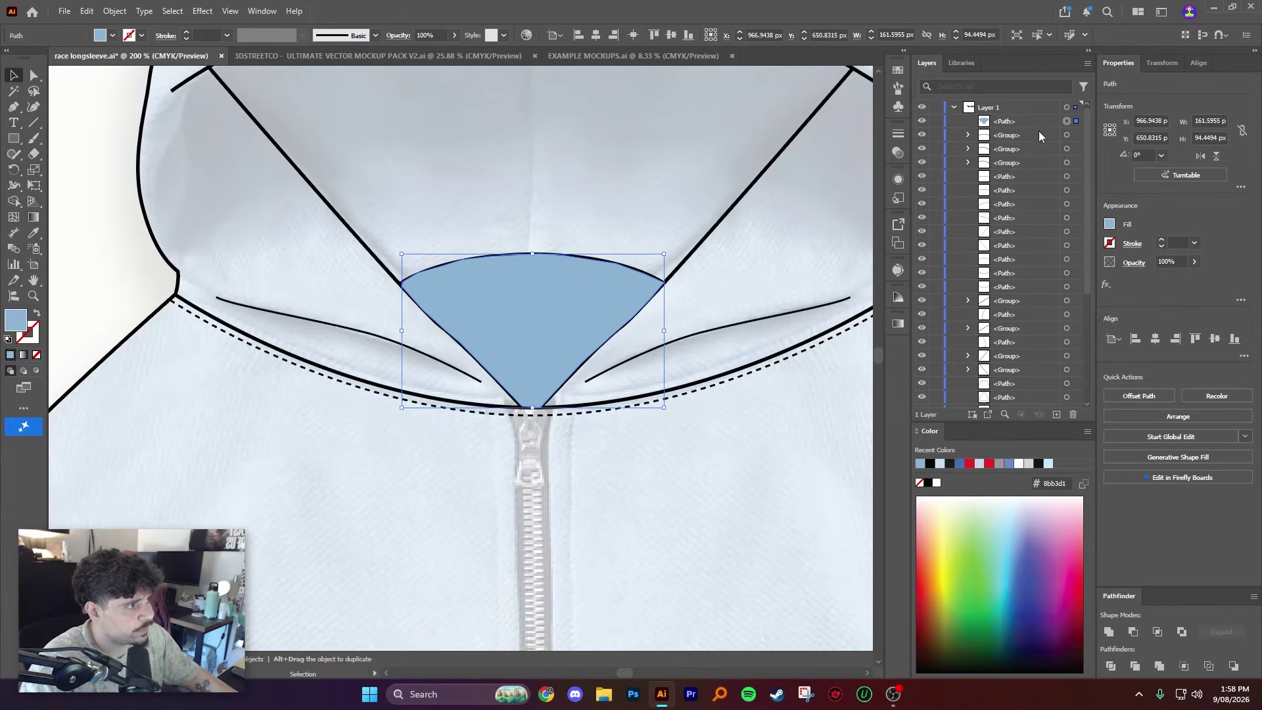
{"action": "left_click_drag", "start_coordinate": [1009, 121], "coordinate": [1027, 379]}
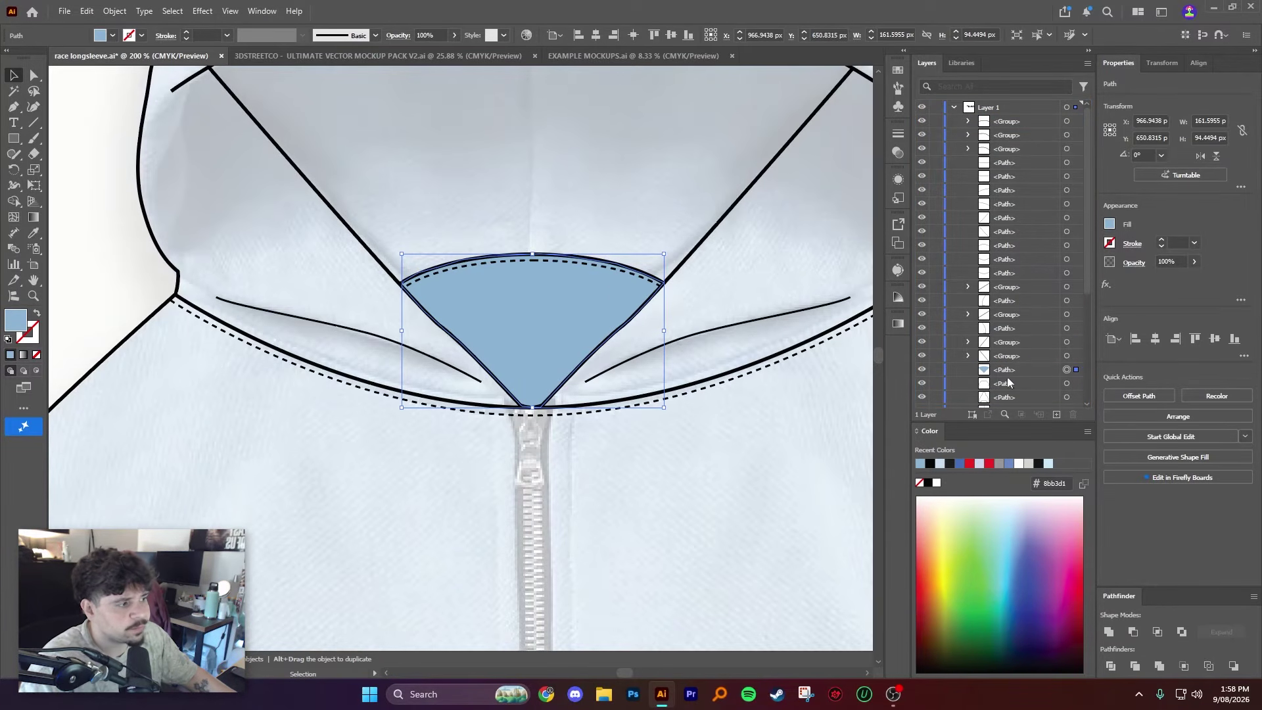
{"action": "left_click", "coordinate": [1004, 393]}
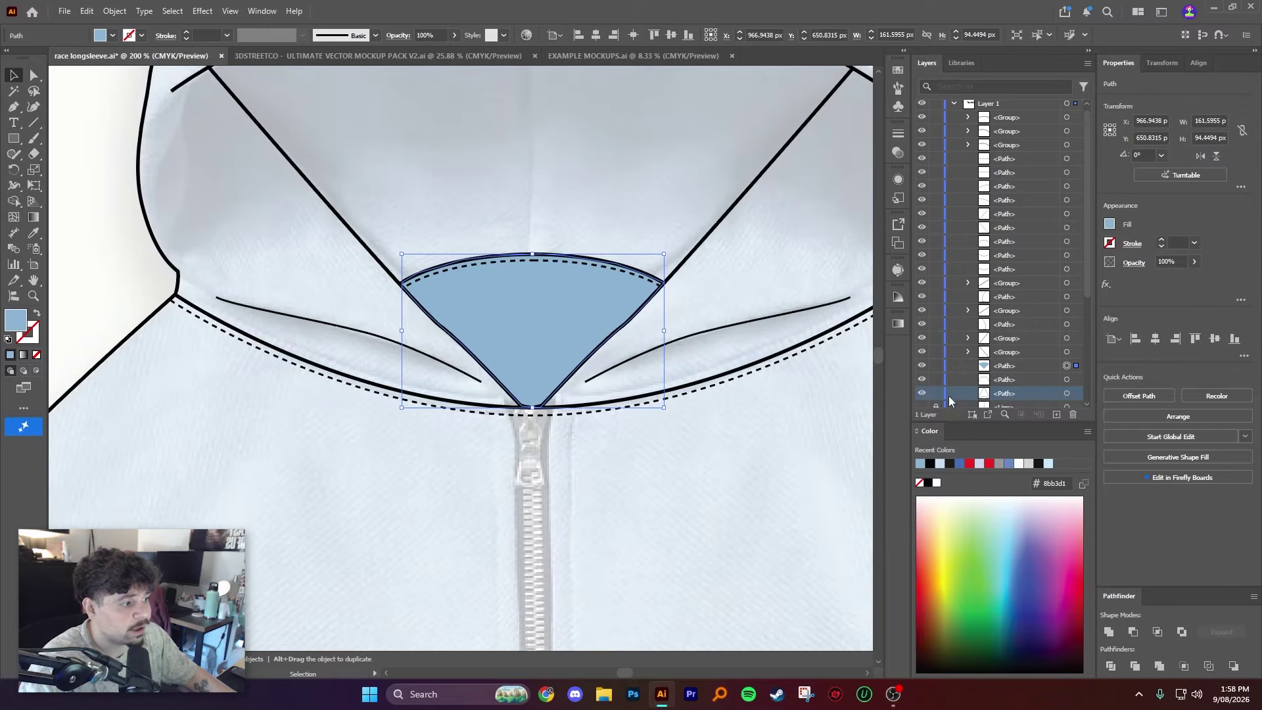
{"action": "mouse_move", "coordinate": [1005, 366]}
{"action": "left_mouse_down"}
{"action": "mouse_move", "coordinate": [1007, 402]}
{"action": "mouse_move", "coordinate": [1006, 374]}
{"action": "left_mouse_up"}
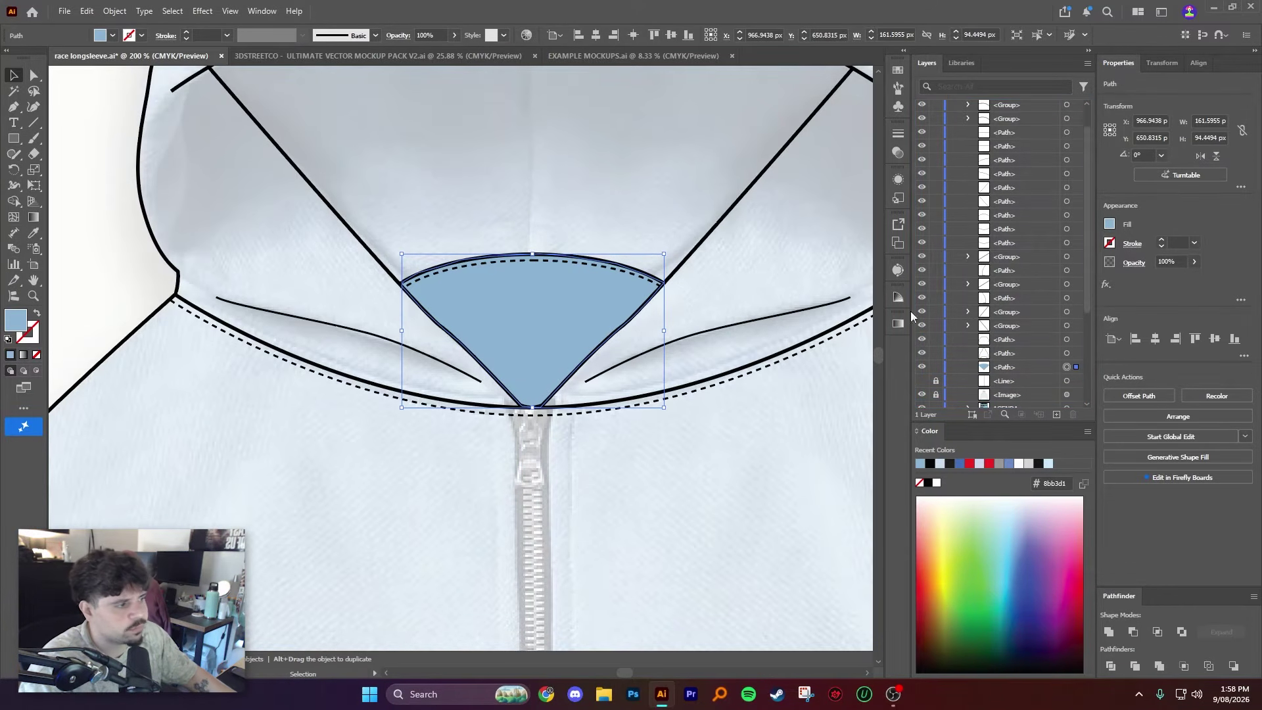
{"action": "left_click", "coordinate": [979, 368]}
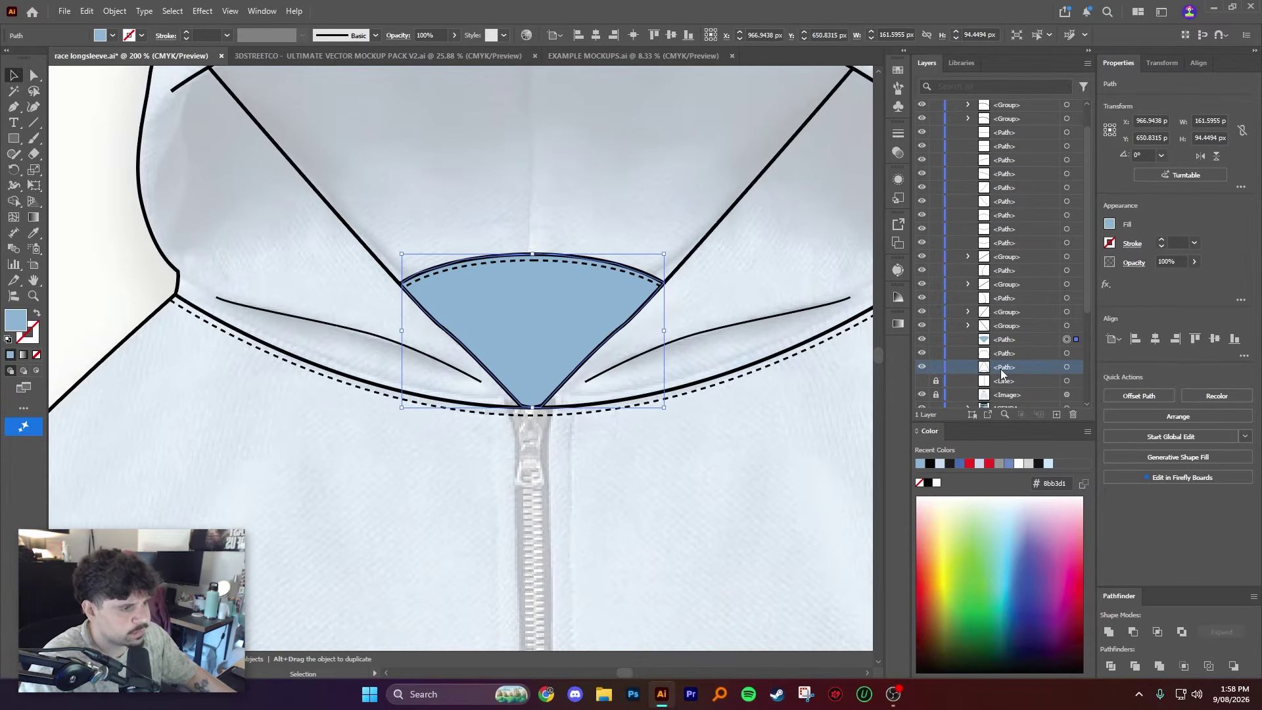
{"action": "key", "text": "ctrl+shift+a"}
Step: Examine the filled neck opening, its stitching and the hoodie's overall line work
{"action": "scroll", "coordinate": [491, 297], "scroll_direction": "down", "scroll_amount": 3}
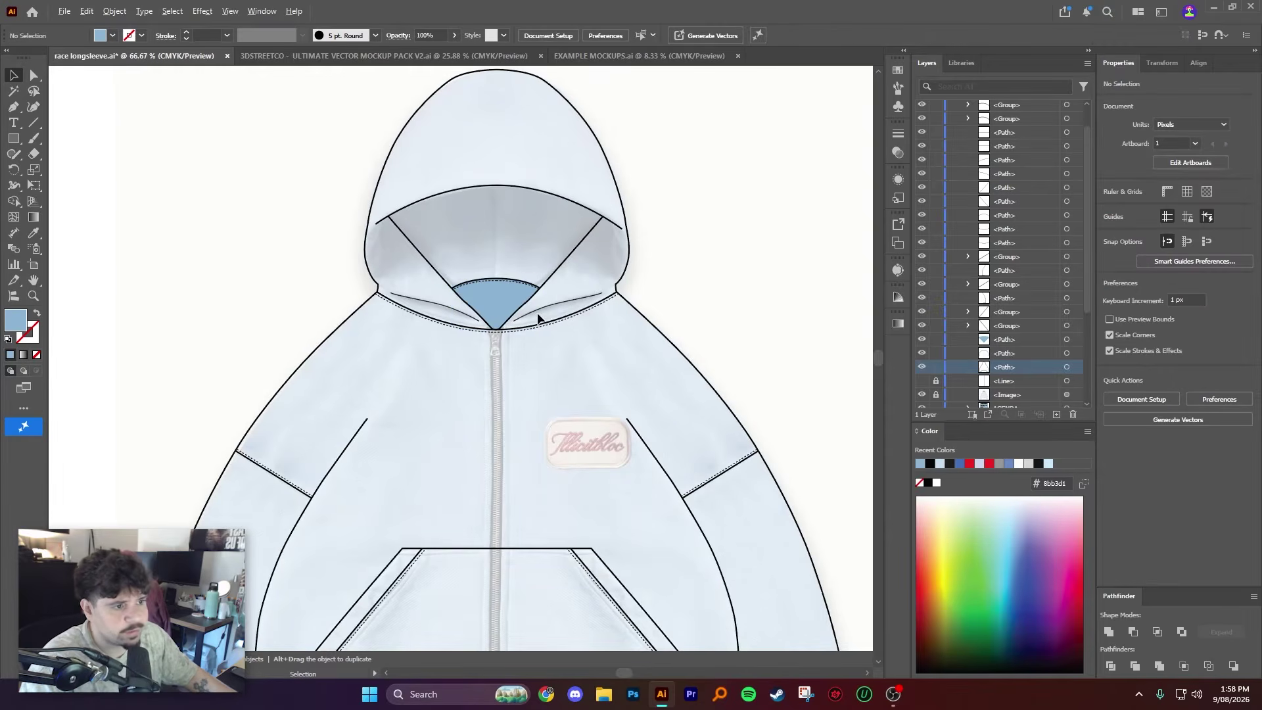
{"action": "scroll", "coordinate": [538, 320], "scroll_direction": "down", "scroll_amount": 1}
{"action": "left_click_drag", "start_coordinate": [537, 320], "coordinate": [529, 290]}
{"action": "scroll", "coordinate": [519, 307], "scroll_direction": "down", "scroll_amount": 2}
{"action": "scroll", "coordinate": [507, 266], "scroll_direction": "up", "scroll_amount": 5}
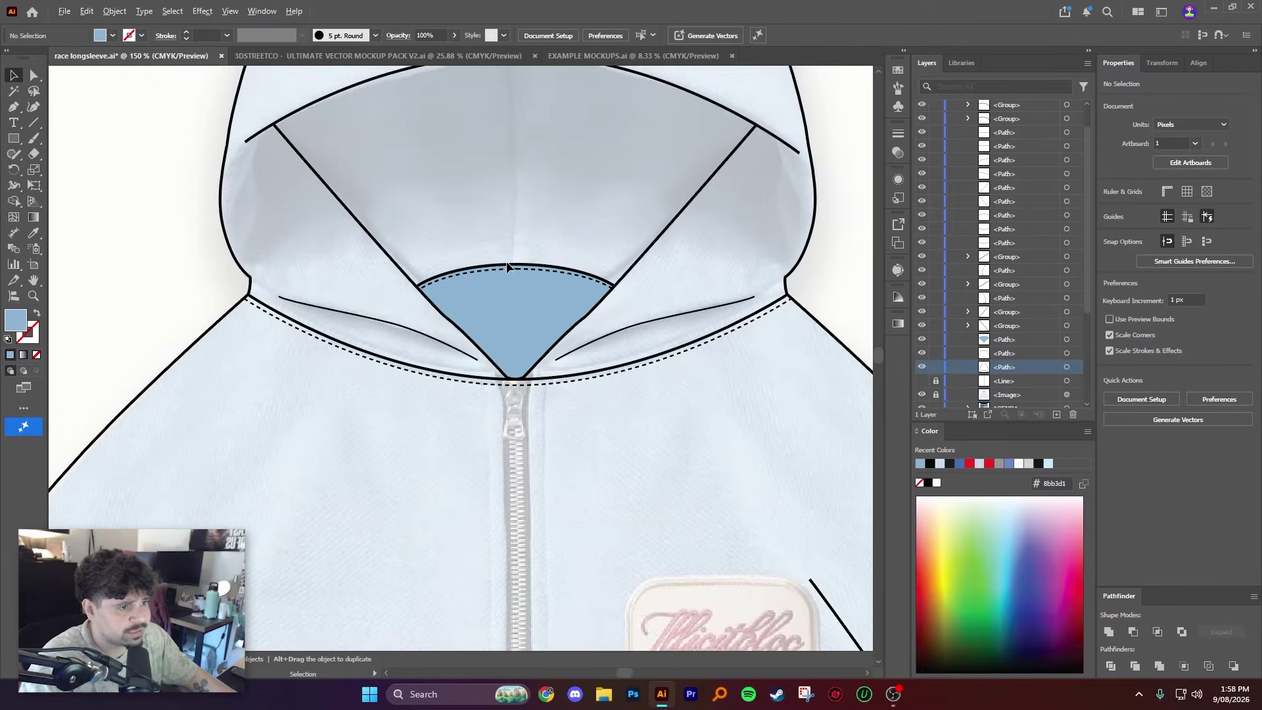
{"action": "scroll", "coordinate": [571, 304], "scroll_direction": "down", "scroll_amount": 2}
{"action": "left_click_drag", "start_coordinate": [641, 327], "coordinate": [611, 308]}
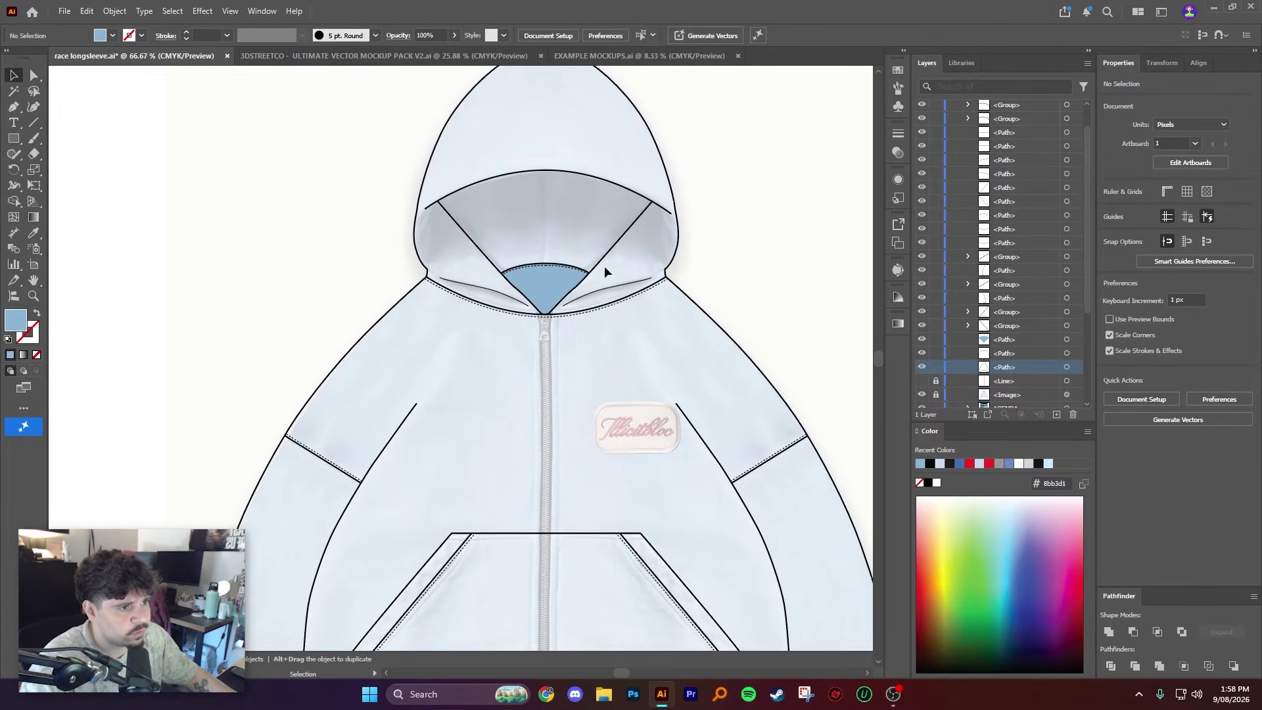
{"action": "scroll", "coordinate": [625, 355], "scroll_direction": "down", "scroll_amount": 3}
{"action": "scroll", "coordinate": [598, 316], "scroll_direction": "up", "scroll_amount": 2}
{"action": "scroll", "coordinate": [605, 290], "scroll_direction": "down", "scroll_amount": 1}
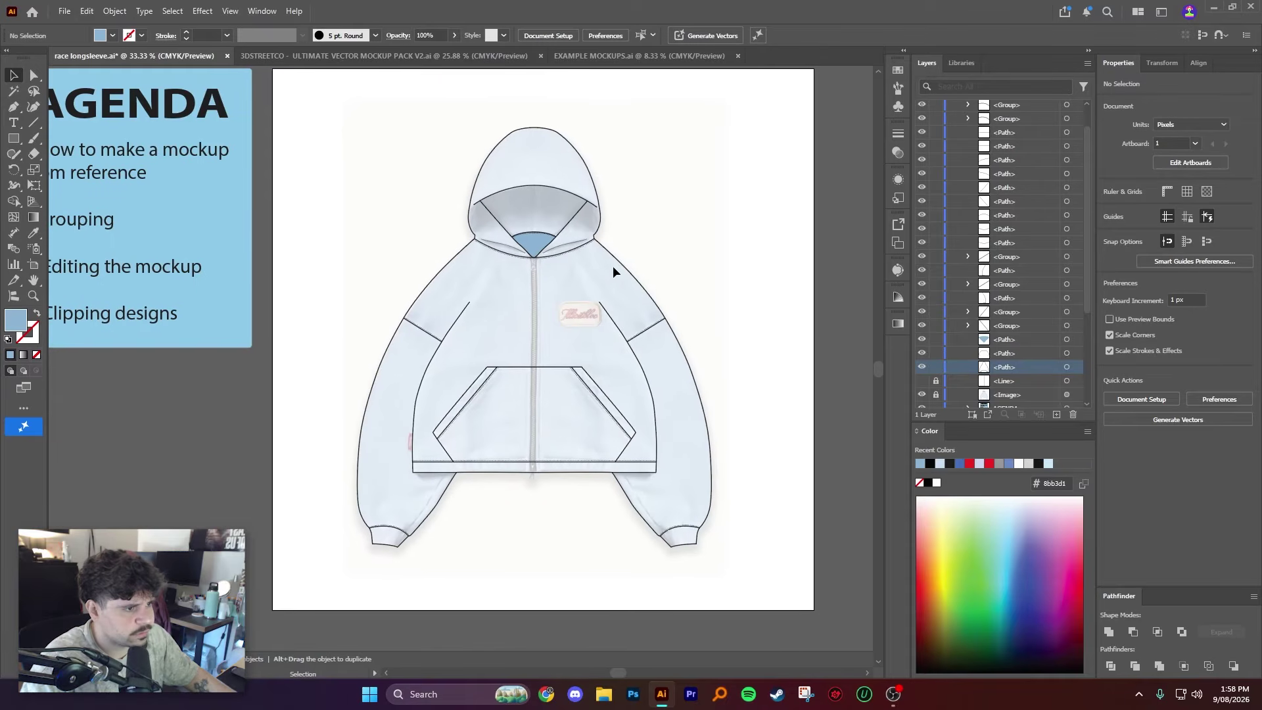
Step: Fill the hoodie's body outline with light blue #e1f7ff, deselect it, and hide the reference photo
{"action": "left_click", "coordinate": [624, 269]}
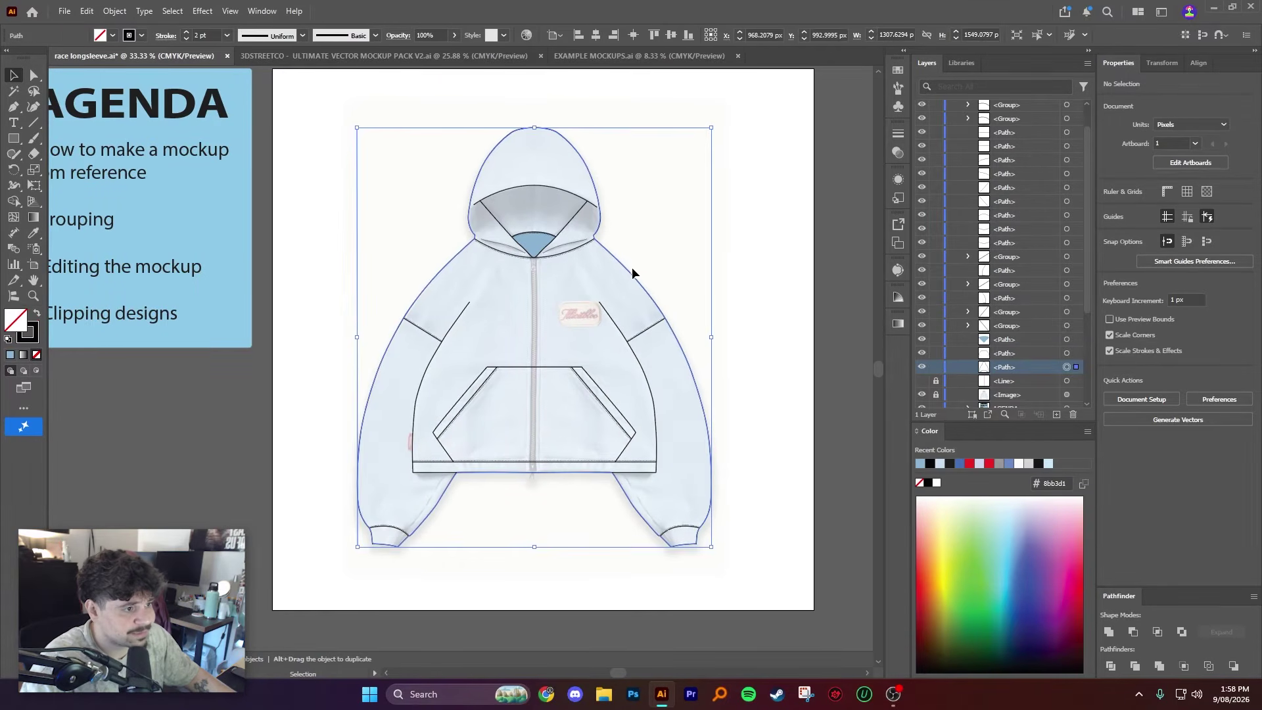
{"action": "double_click", "coordinate": [17, 320]}
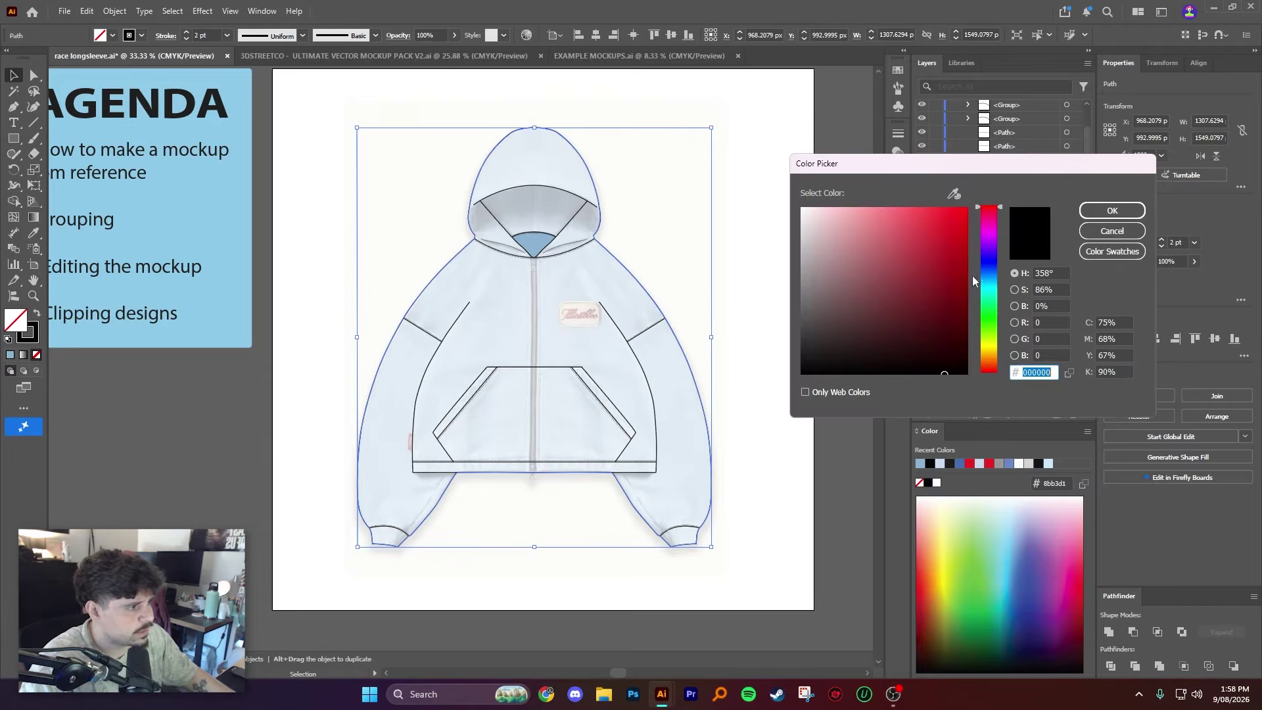
{"action": "left_click", "coordinate": [994, 296]}
{"action": "left_click_drag", "start_coordinate": [994, 293], "coordinate": [994, 281]}
{"action": "left_click_drag", "start_coordinate": [854, 208], "coordinate": [828, 205]}
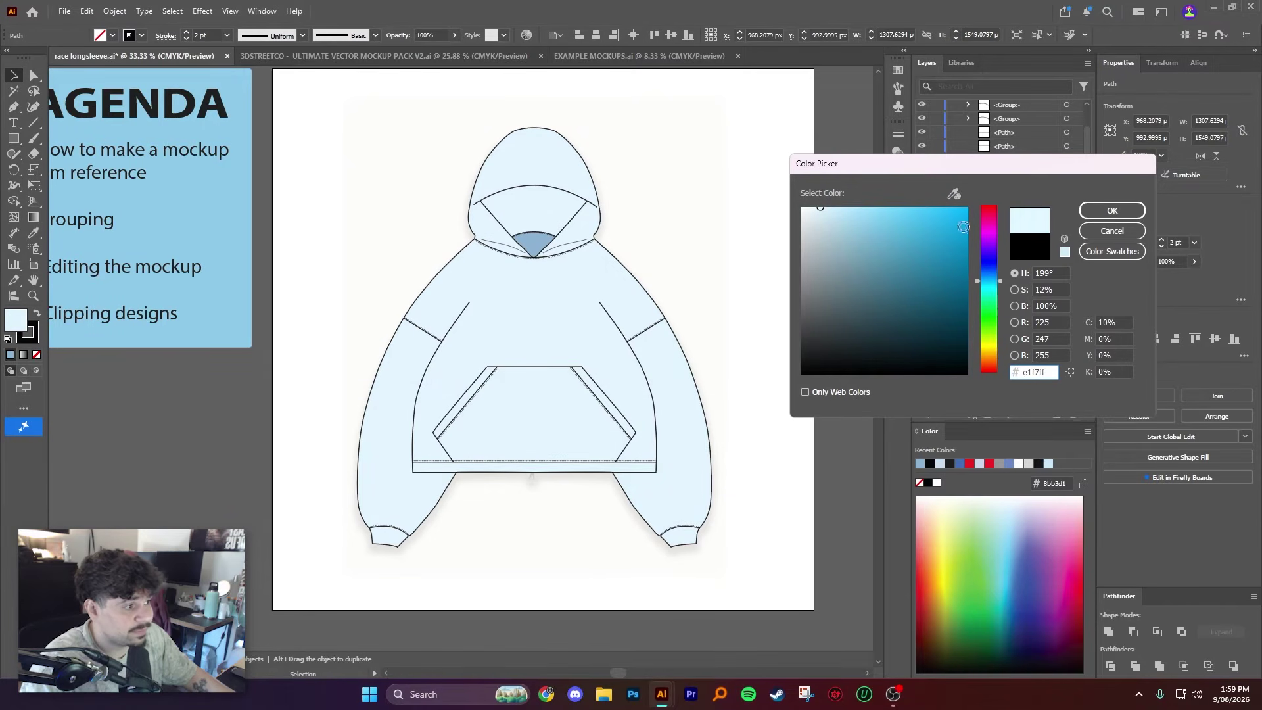
{"action": "left_click", "coordinate": [1107, 215]}
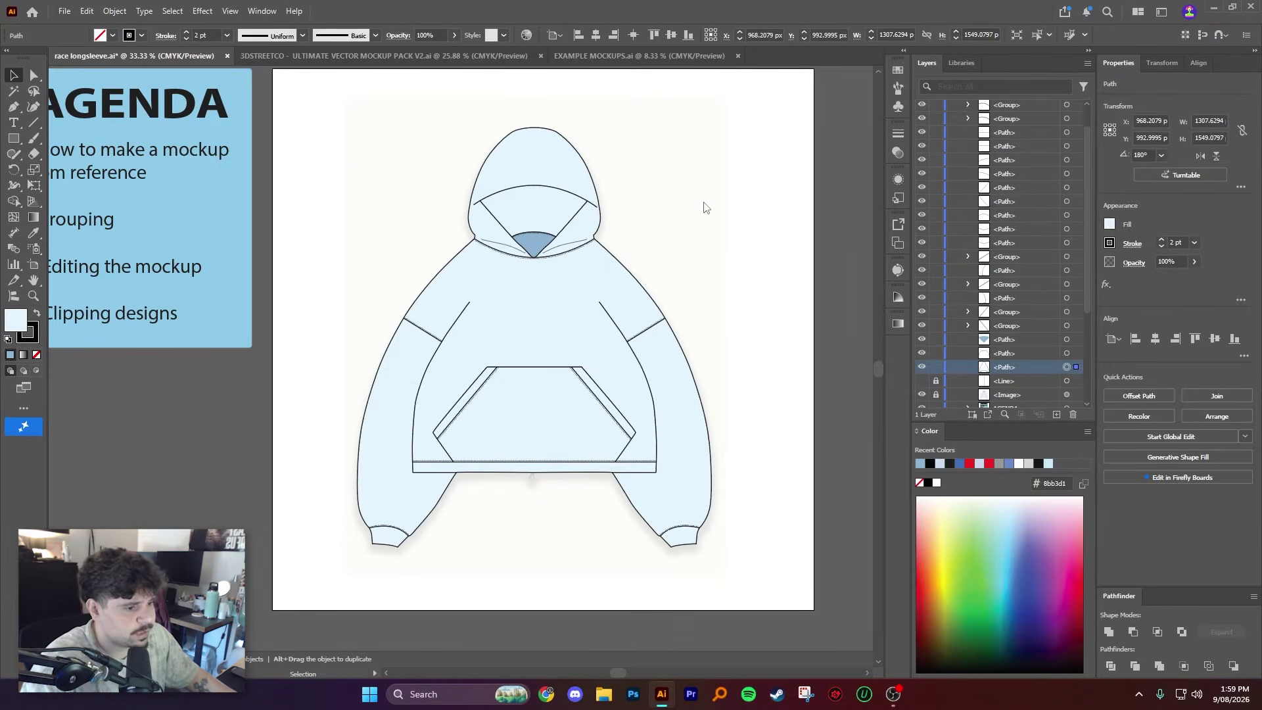
{"action": "left_click", "coordinate": [760, 217]}
{"action": "left_click_drag", "start_coordinate": [759, 218], "coordinate": [762, 235]}
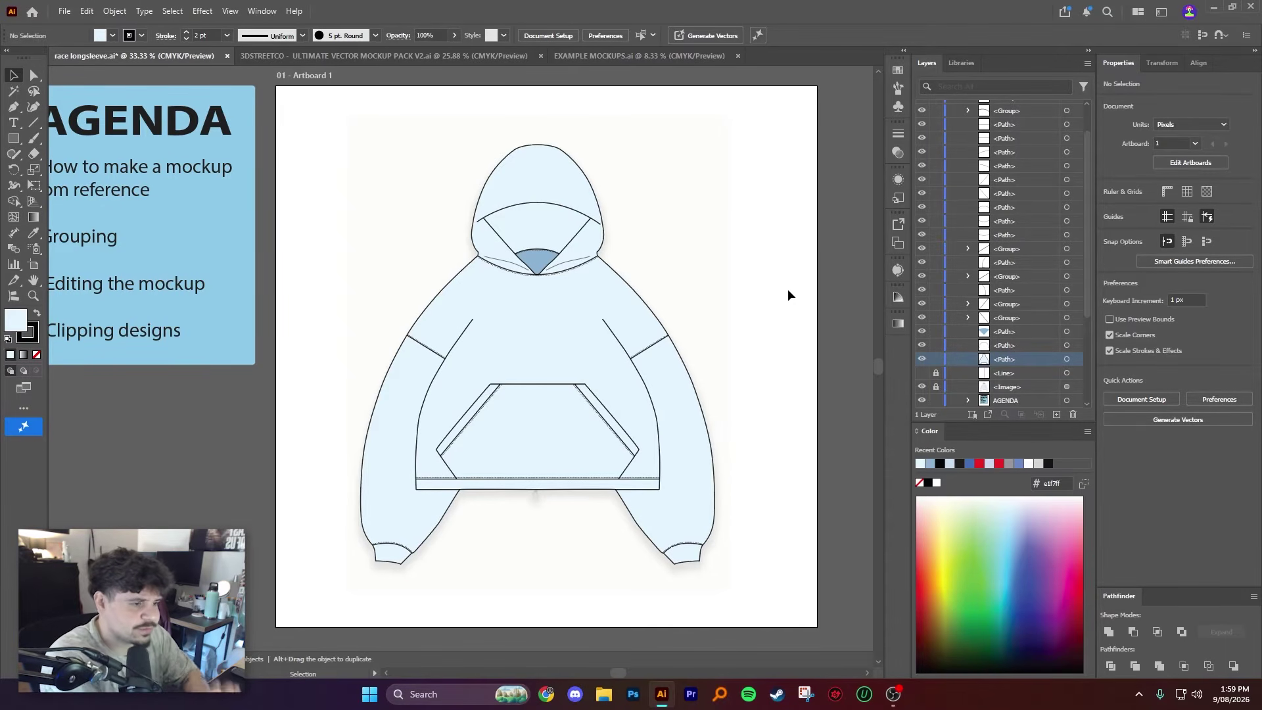
{"action": "left_click", "coordinate": [922, 387]}
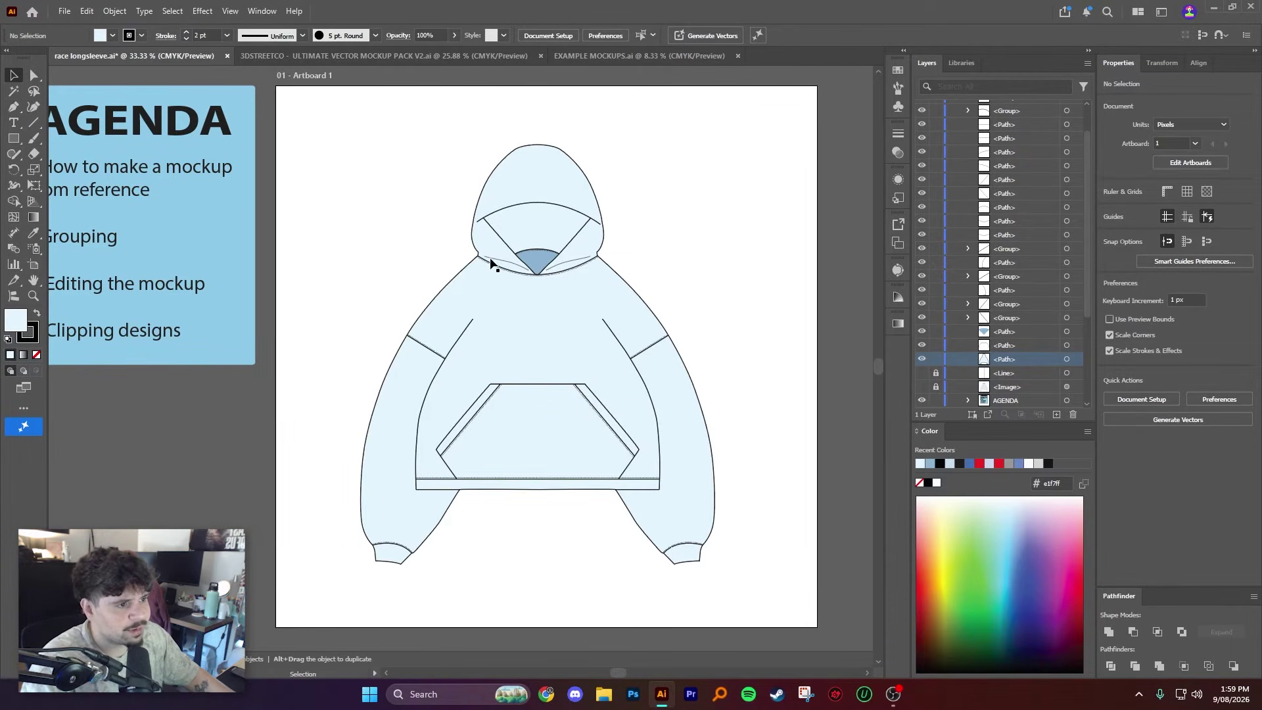
Step: Add the text HOODIE on the blank artboard area beside the hoodie's left sleeve and finish text entry
{"action": "left_click", "coordinate": [16, 122]}
{"action": "scroll", "coordinate": [460, 337], "scroll_direction": "up", "scroll_amount": 1}
{"action": "scroll", "coordinate": [470, 341], "scroll_direction": "down", "scroll_amount": 2}
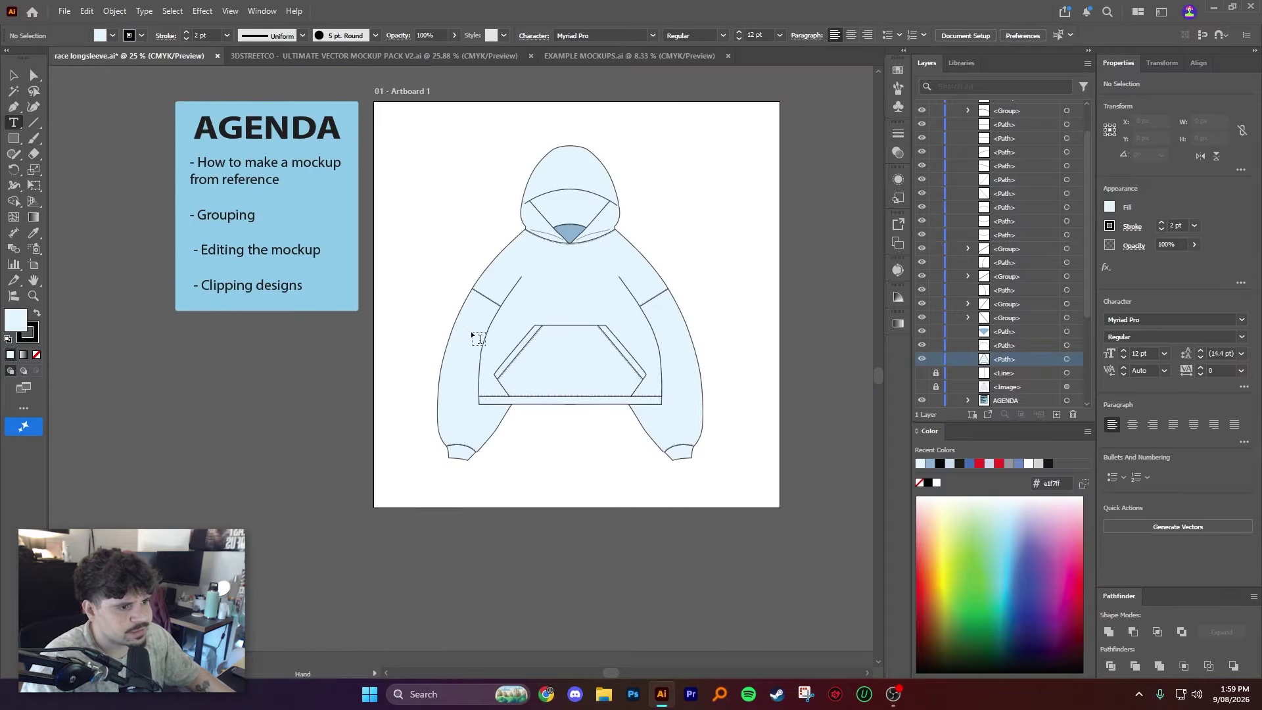
{"action": "scroll", "coordinate": [476, 346], "scroll_direction": "up", "scroll_amount": 1}
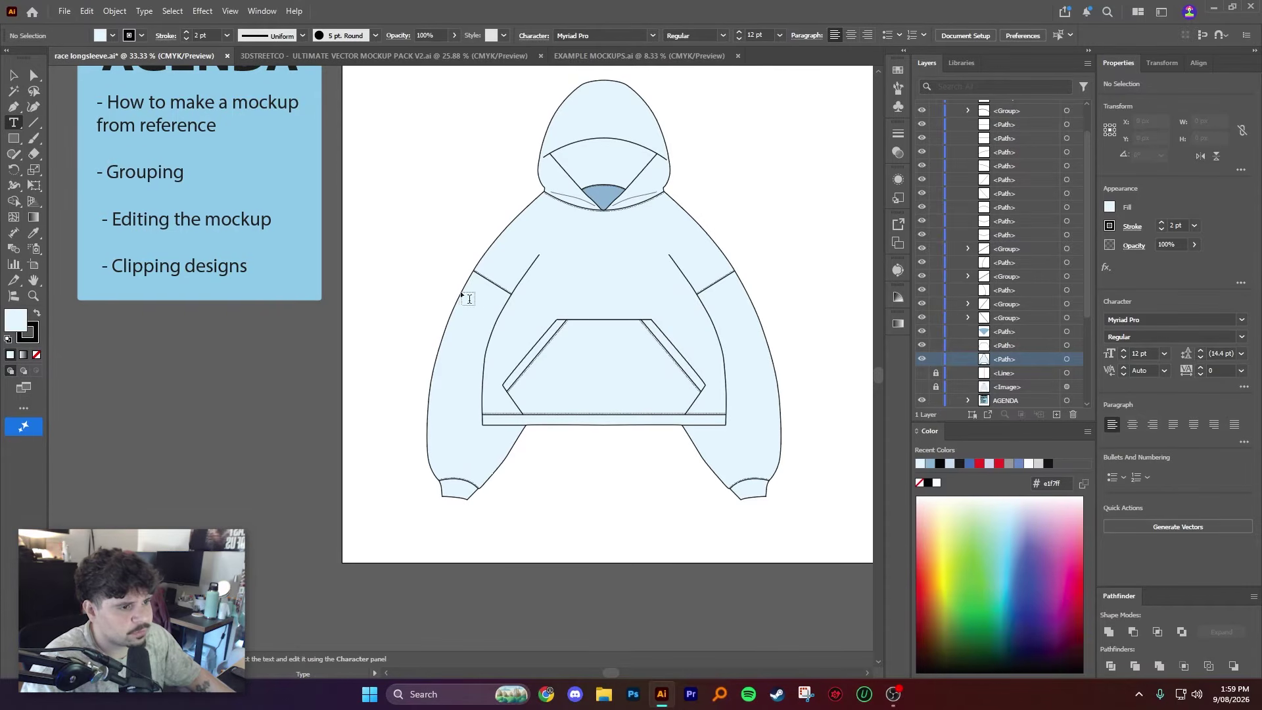
{"action": "scroll", "coordinate": [451, 366], "scroll_direction": "up", "scroll_amount": 1}
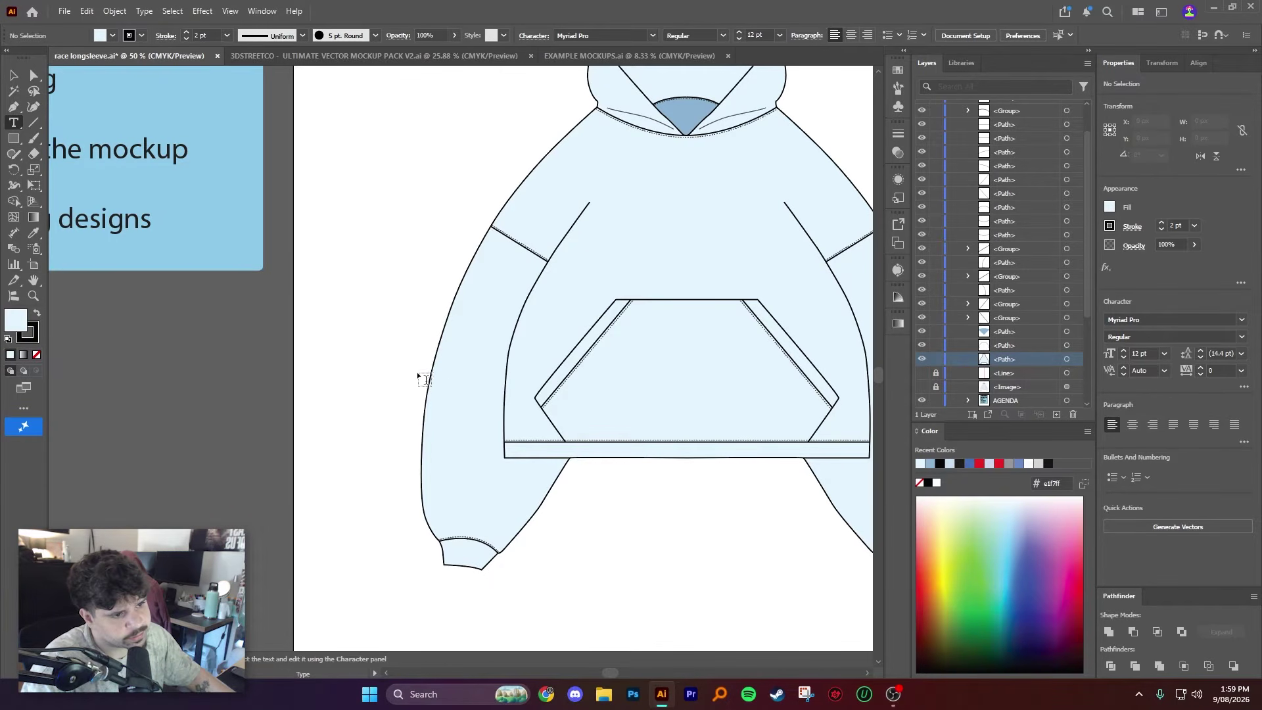
{"action": "left_click", "coordinate": [353, 375]}
{"action": "type", "text": "HOODIE"}
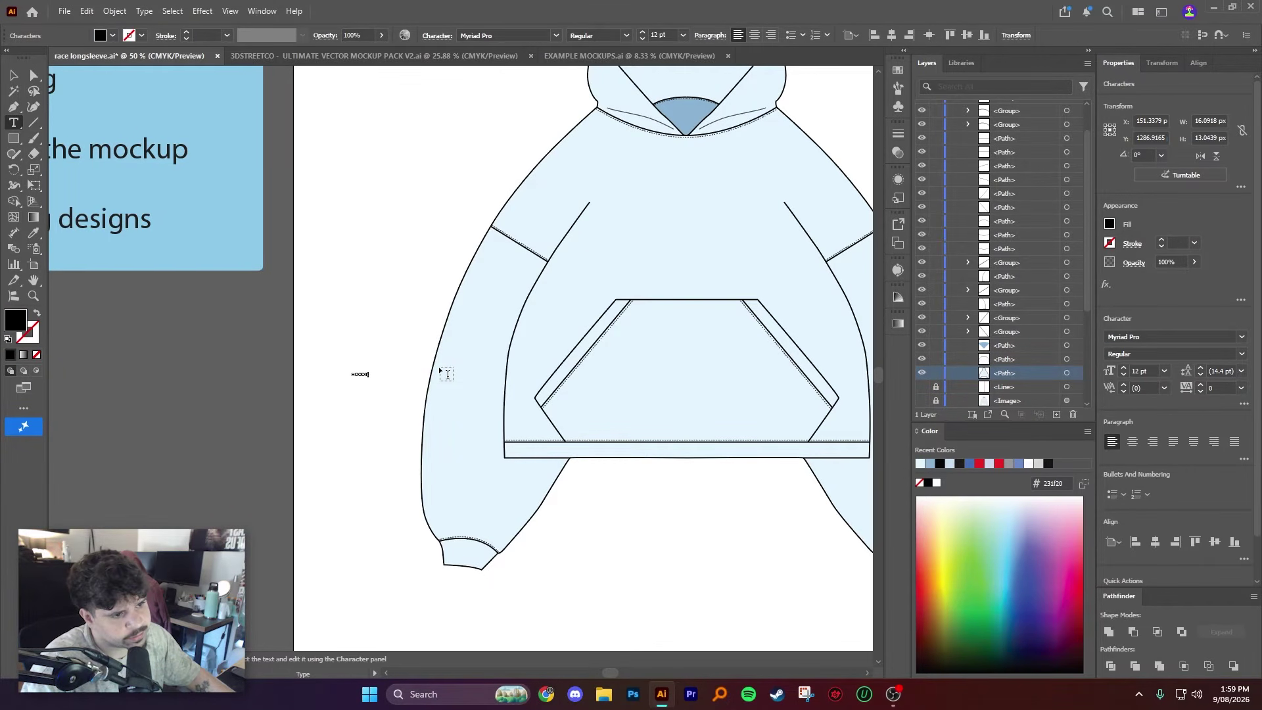
{"action": "key", "text": "Escape"}
Step: Enlarge the HOODIE text to about 158 pt, rotate it about 74°, and place it across the left sleeve's outer edge
{"action": "left_click_drag", "start_coordinate": [370, 369], "coordinate": [506, 340]}
{"action": "left_click_drag", "start_coordinate": [375, 288], "coordinate": [399, 419]}
{"action": "left_click_drag", "start_coordinate": [478, 362], "coordinate": [442, 390]}
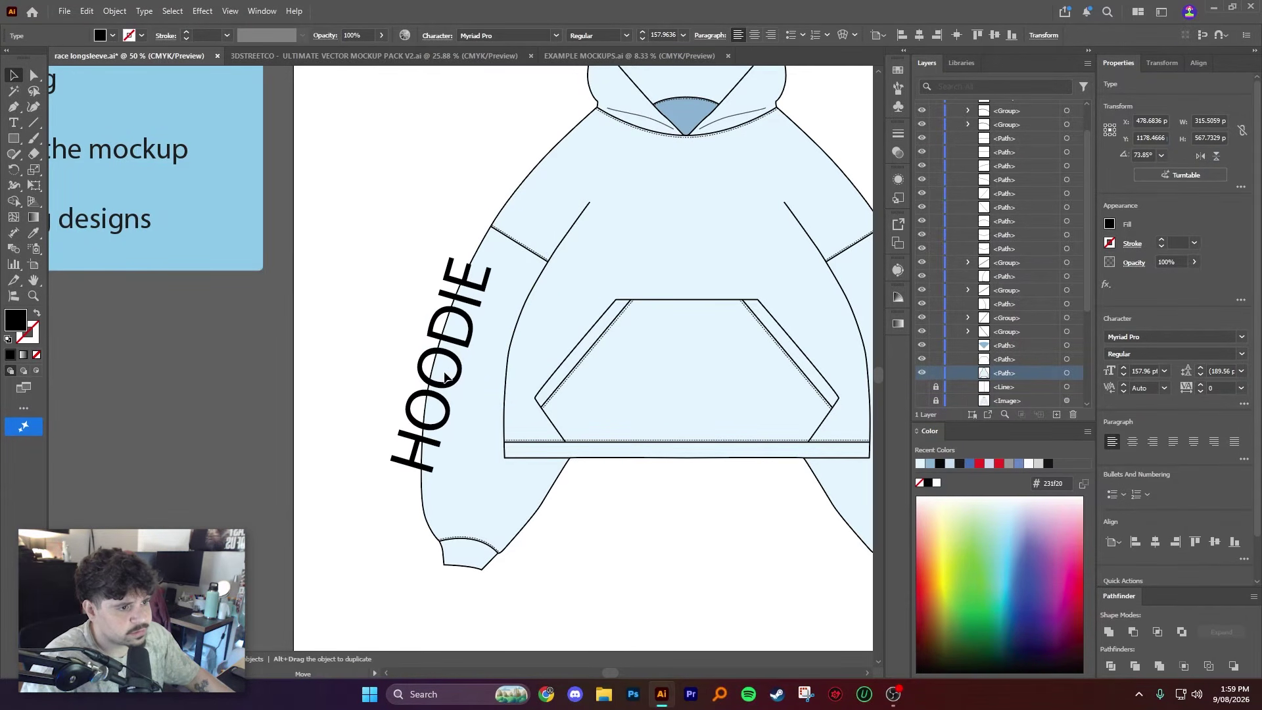
{"action": "left_click_drag", "start_coordinate": [435, 248], "coordinate": [428, 252]}
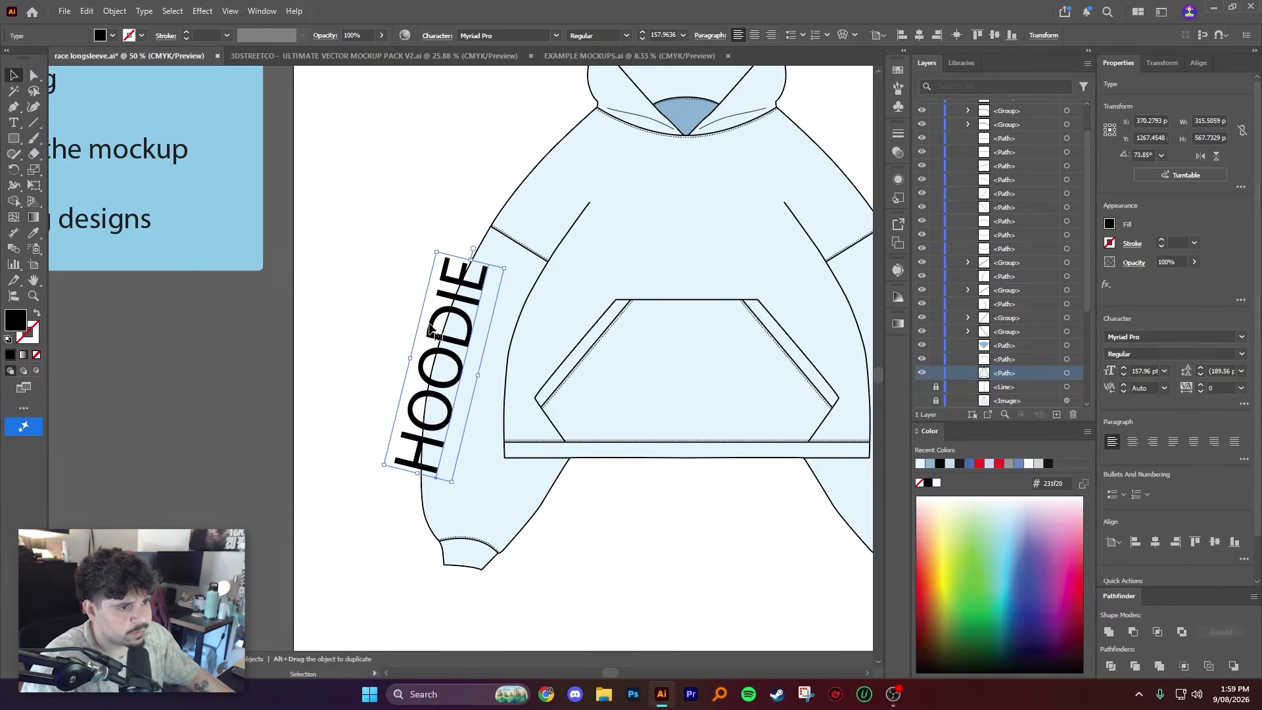
{"action": "left_click", "coordinate": [535, 484]}
Step: Start a Pen path with no fill or stroke above the letter E, following the sleeve's outer edge down past the E
{"action": "left_click_drag", "start_coordinate": [524, 493], "coordinate": [497, 481]}
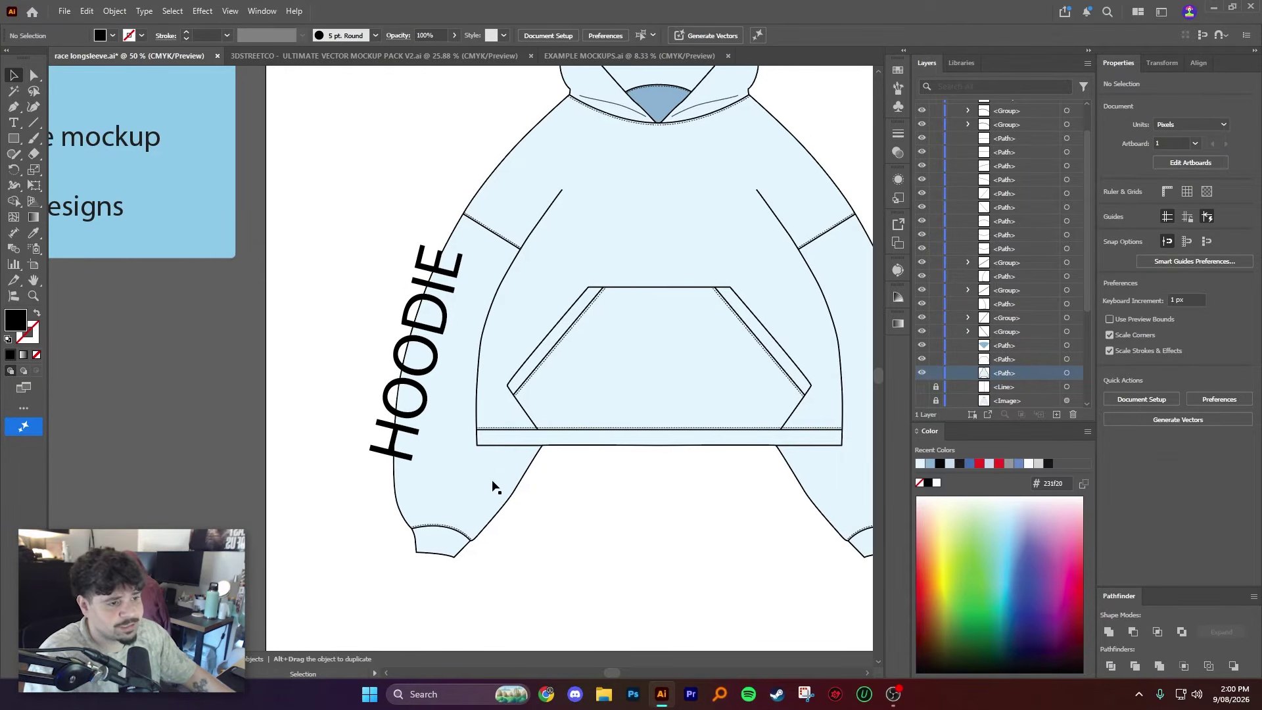
{"action": "key", "text": "p"}
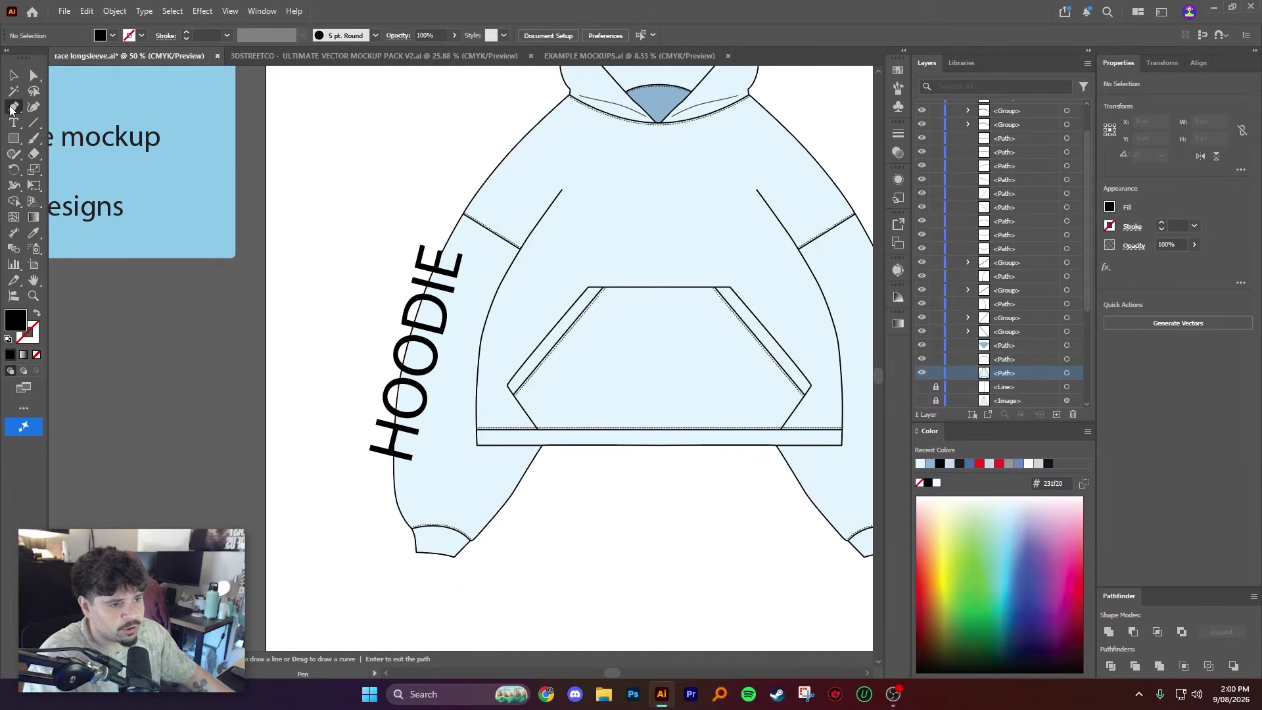
{"action": "left_click", "coordinate": [37, 356]}
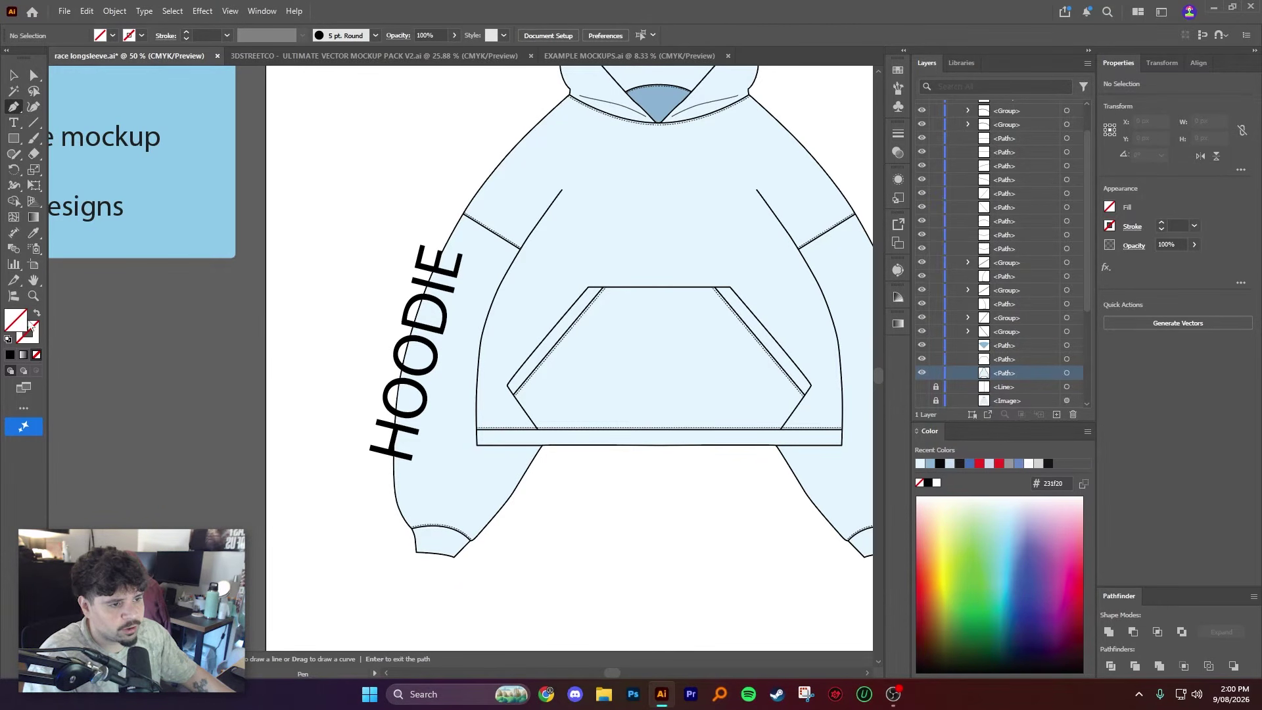
{"action": "scroll", "coordinate": [469, 238], "scroll_direction": "up", "scroll_amount": 4}
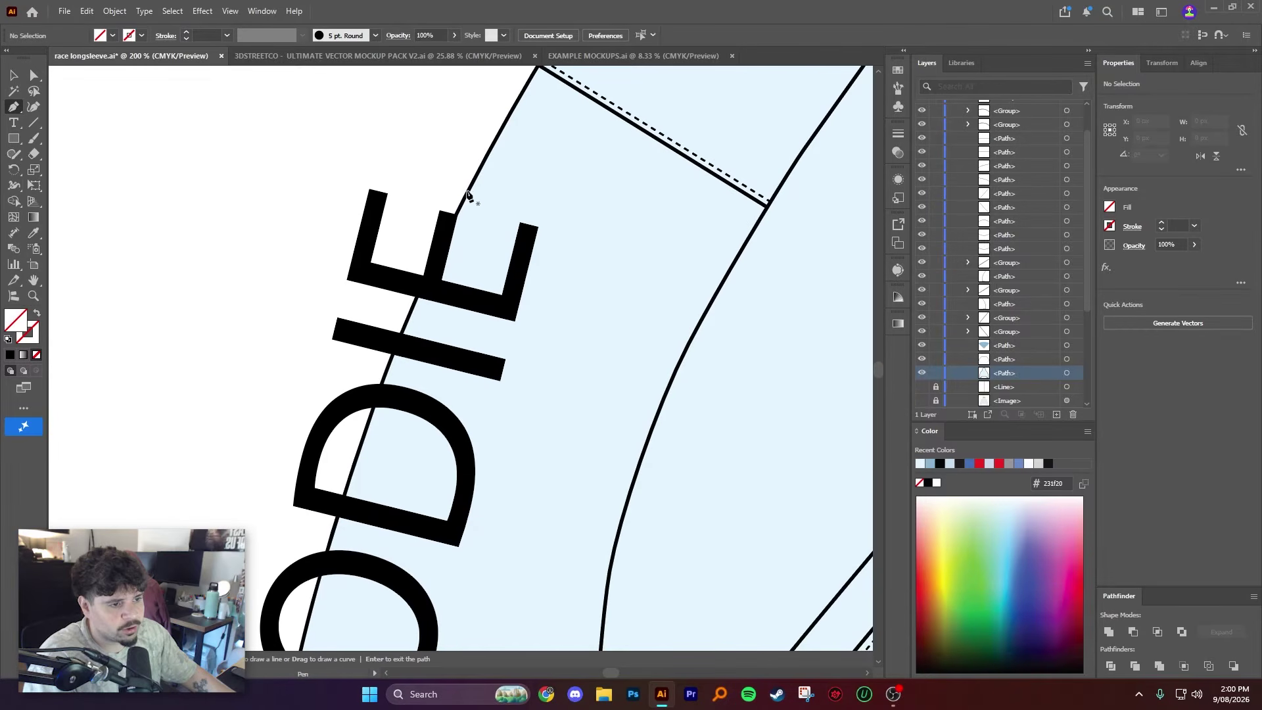
{"action": "left_click", "coordinate": [467, 191]}
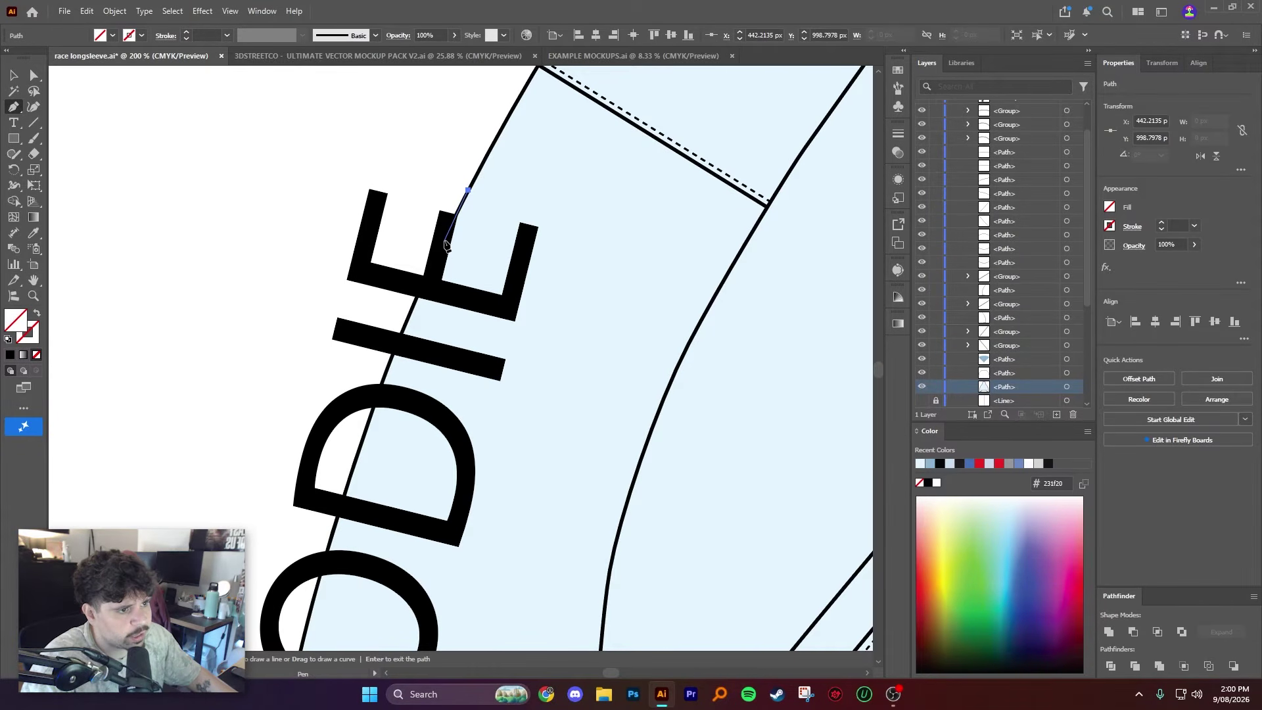
{"action": "left_click", "coordinate": [445, 241]}
{"action": "left_click", "coordinate": [409, 314]}
{"action": "scroll", "coordinate": [414, 309], "scroll_direction": "down", "scroll_amount": 2}
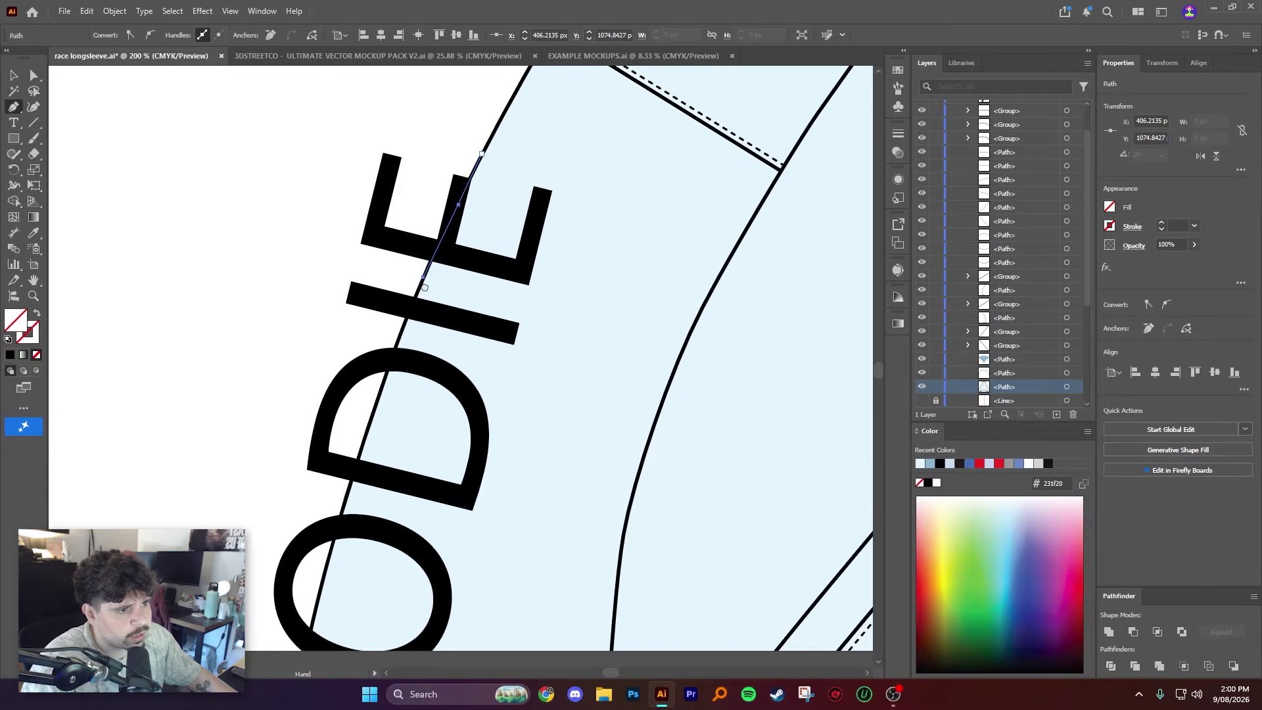
{"action": "scroll", "coordinate": [421, 294], "scroll_direction": "down", "scroll_amount": 3}
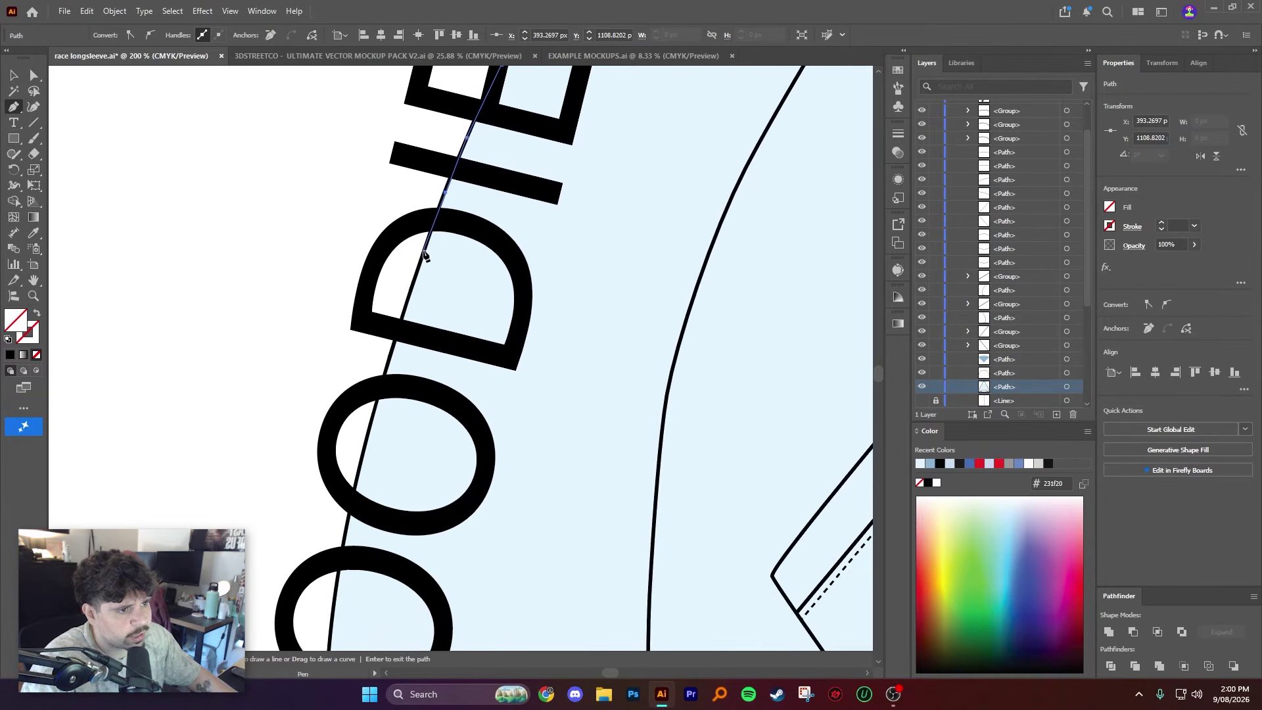
Step: Continue the Pen path down the sleeve's outer edge, from the letter D to just below the letter H
{"action": "left_click", "coordinate": [423, 248]}
{"action": "scroll", "coordinate": [423, 250], "scroll_direction": "down", "scroll_amount": 2}
{"action": "left_click", "coordinate": [393, 311]}
{"action": "scroll", "coordinate": [394, 313], "scroll_direction": "down", "scroll_amount": 2}
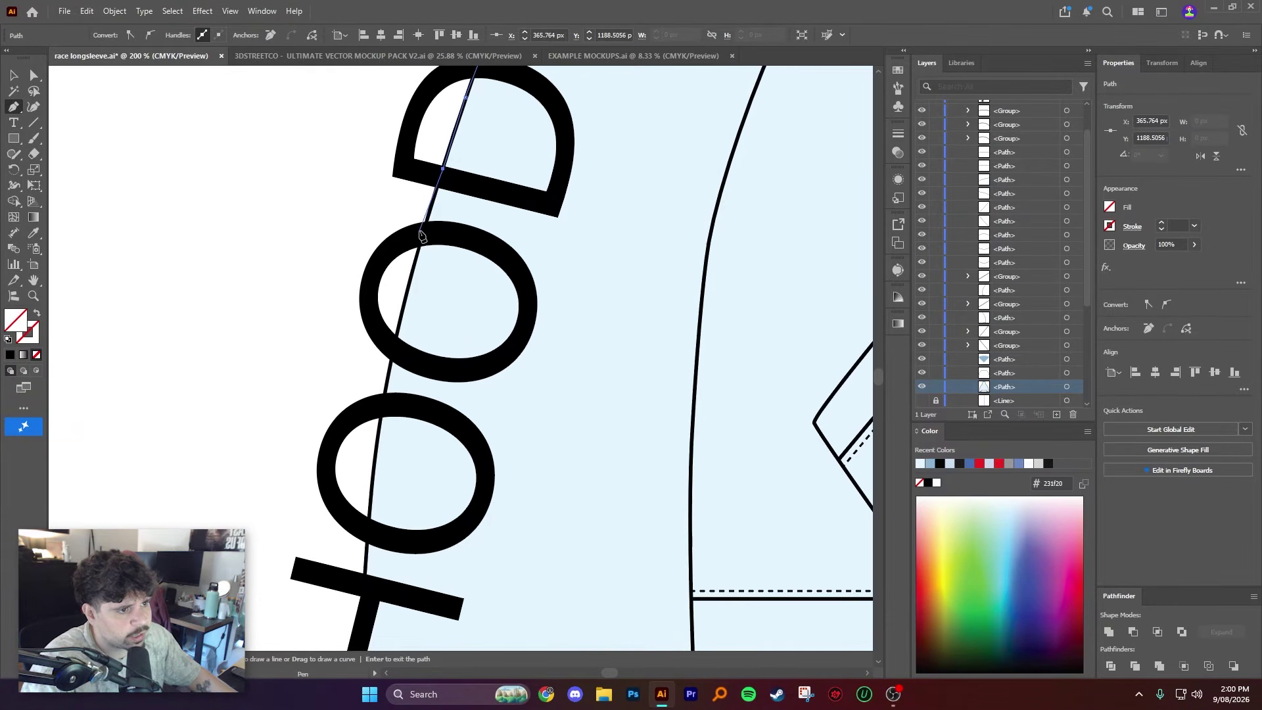
{"action": "left_click", "coordinate": [412, 272]}
{"action": "left_click_drag", "start_coordinate": [413, 275], "coordinate": [419, 246]}
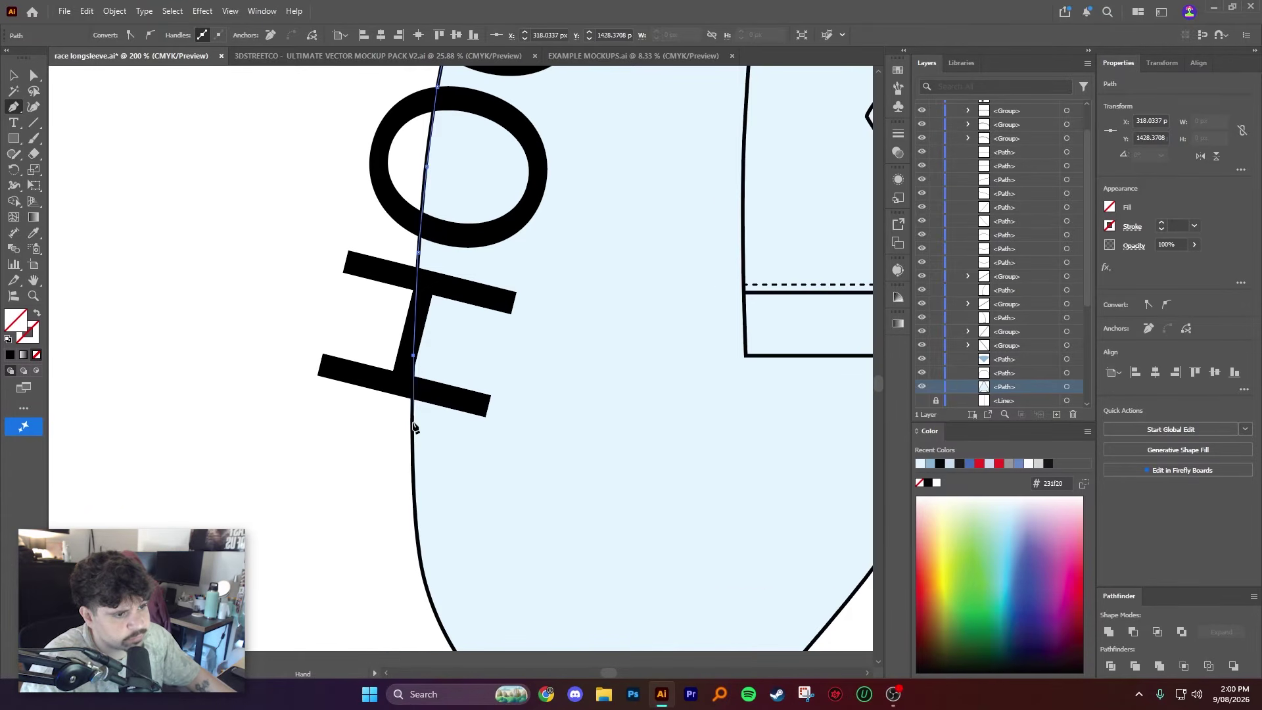
{"action": "left_click", "coordinate": [413, 438]}
{"action": "left_click_drag", "start_coordinate": [421, 449], "coordinate": [427, 339]}
{"action": "left_click", "coordinate": [421, 395]}
{"action": "left_click", "coordinate": [425, 439]}
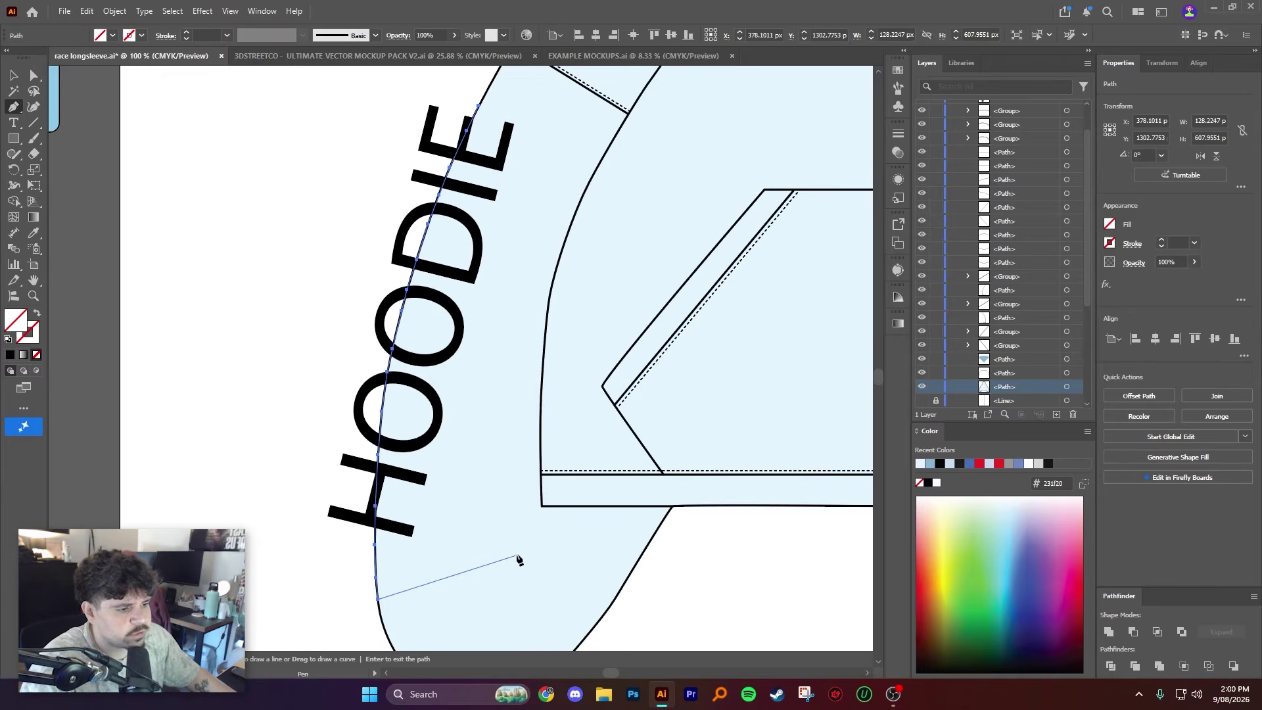
Step: Close the Pen path through the sleeve interior so it encloses the lettering's inner side, and deselect it
{"action": "left_click", "coordinate": [518, 556]}
{"action": "left_click", "coordinate": [530, 296]}
{"action": "scroll", "coordinate": [529, 276], "scroll_direction": "up", "scroll_amount": 2}
{"action": "left_click", "coordinate": [599, 117]}
{"action": "left_click", "coordinate": [505, 141]}
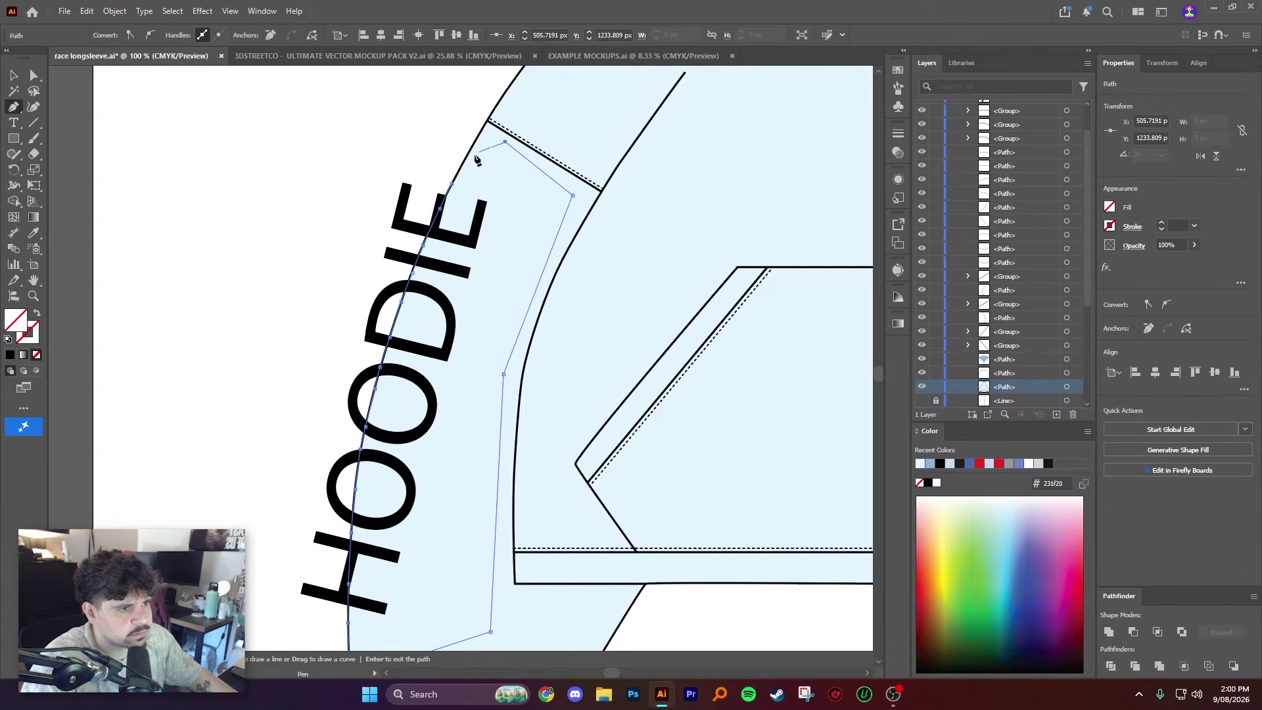
{"action": "left_click", "coordinate": [453, 186]}
{"action": "scroll", "coordinate": [472, 248], "scroll_direction": "down", "scroll_amount": 2}
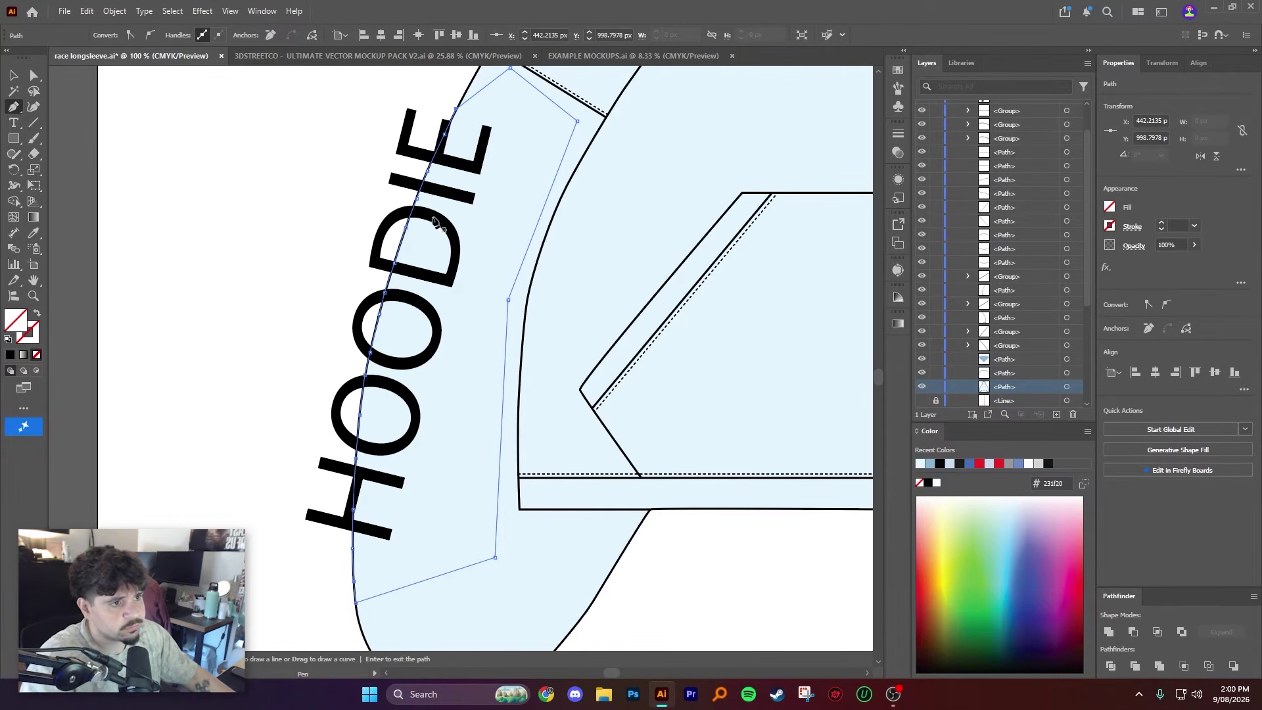
{"action": "left_click", "coordinate": [339, 604]}
{"action": "left_click", "coordinate": [239, 512]}
{"action": "left_click", "coordinate": [254, 305]}
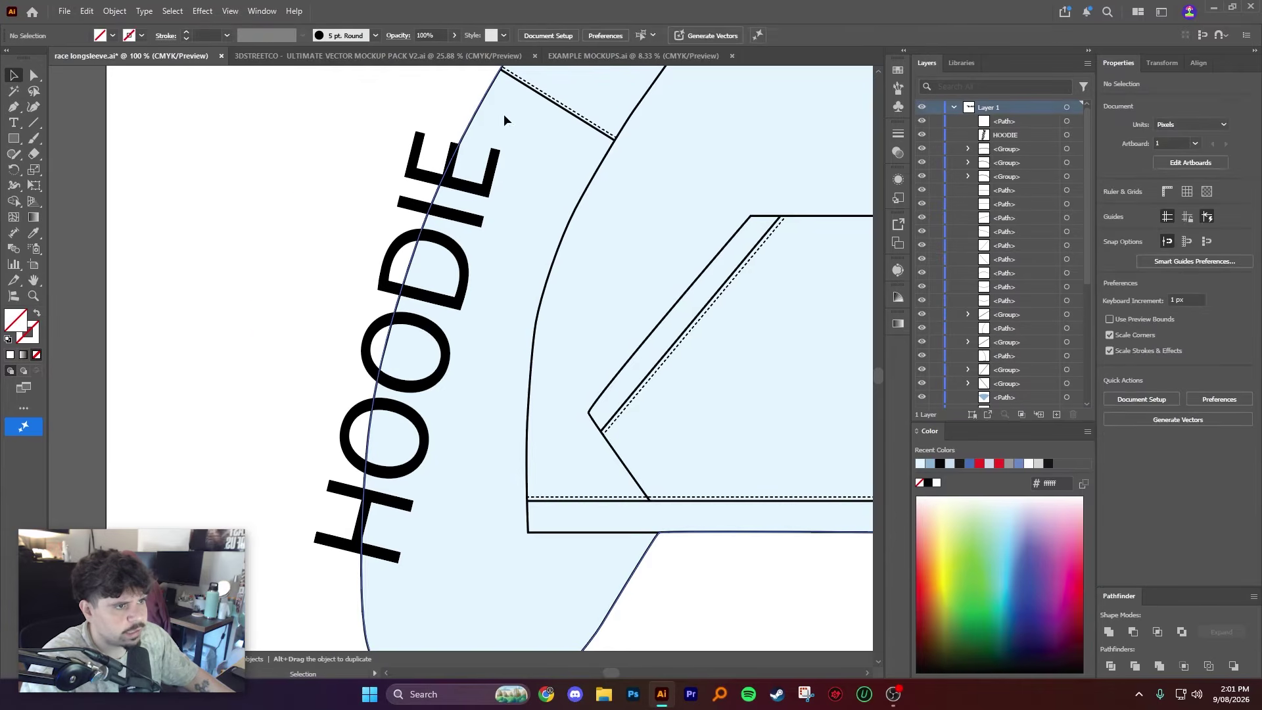
Step: Make a clipping mask from the traced sleeve path and the HOODIE text, and deselect the result
{"action": "left_click", "coordinate": [500, 112]}
{"action": "left_click", "coordinate": [374, 107]}
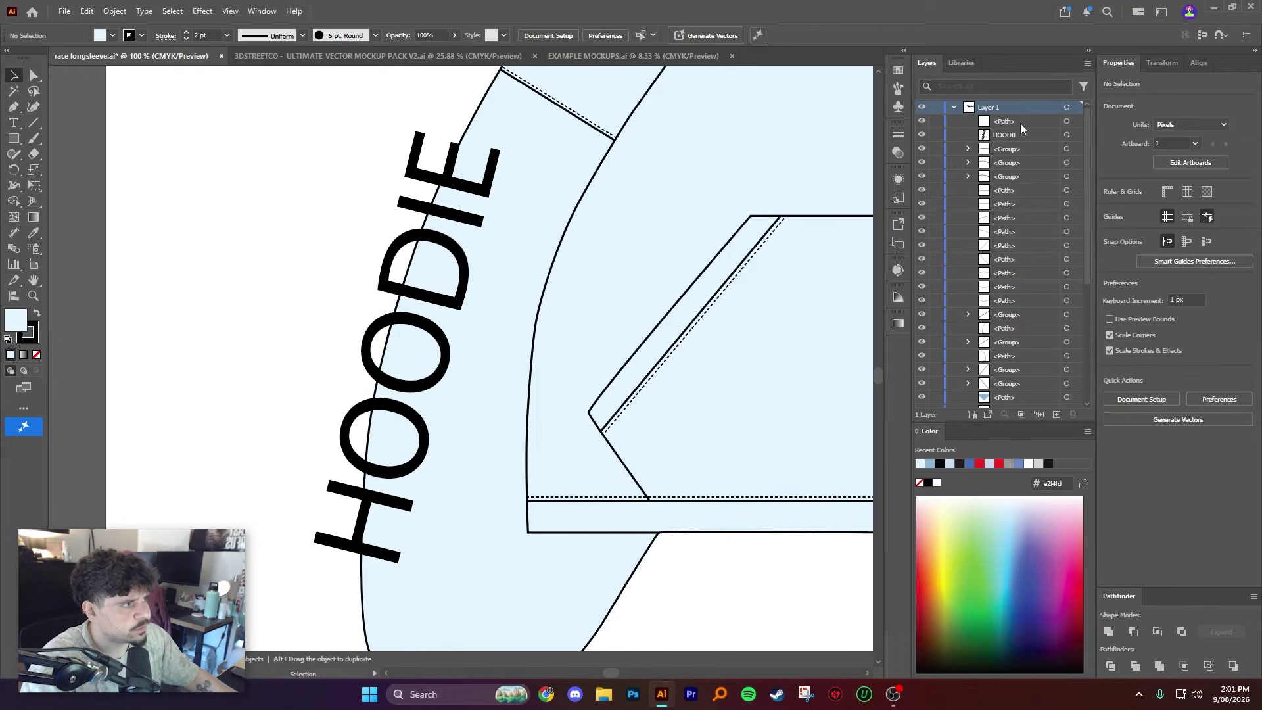
{"action": "left_click", "coordinate": [1075, 125]}
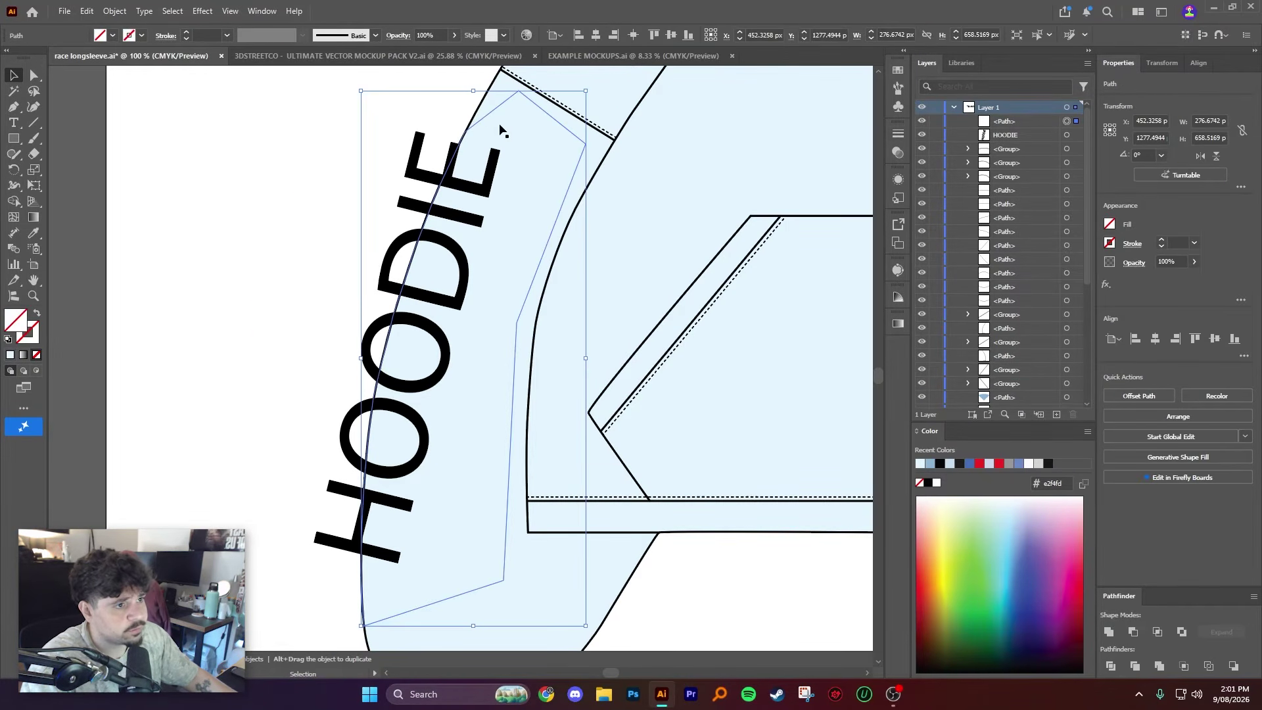
{"action": "left_click", "coordinate": [1077, 135], "text": "shift"}
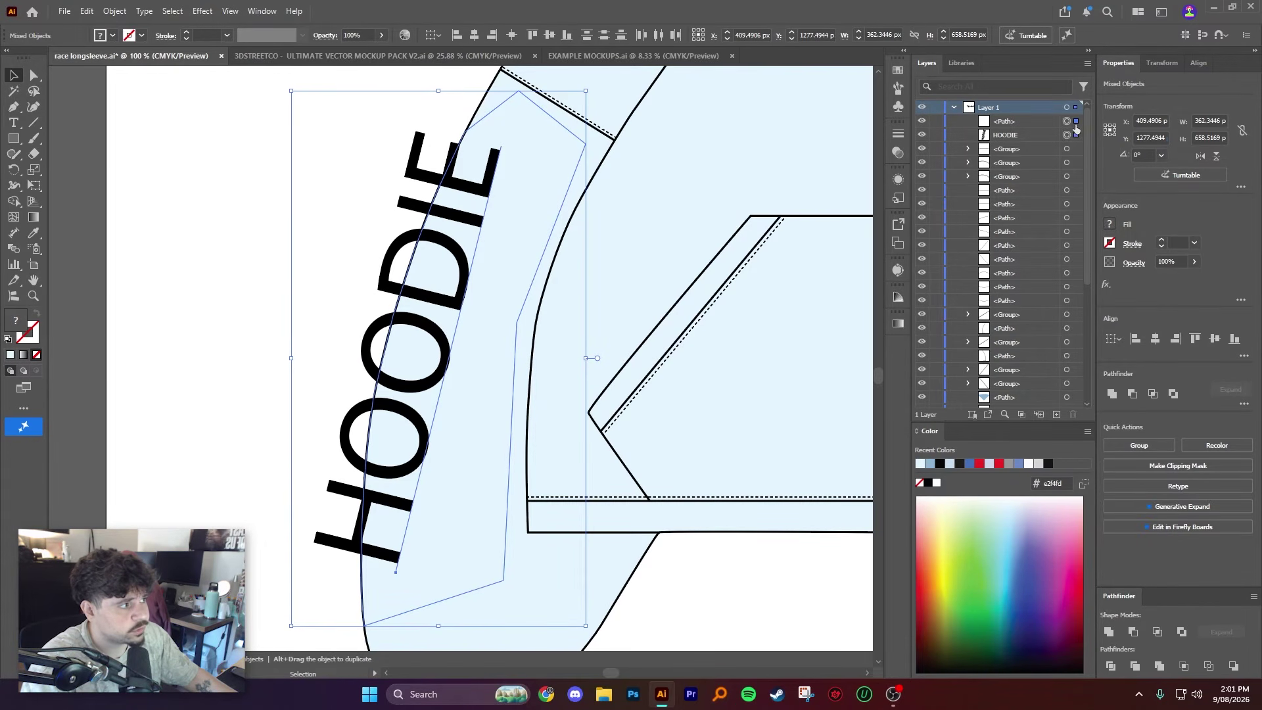
{"action": "right_click", "coordinate": [475, 190]}
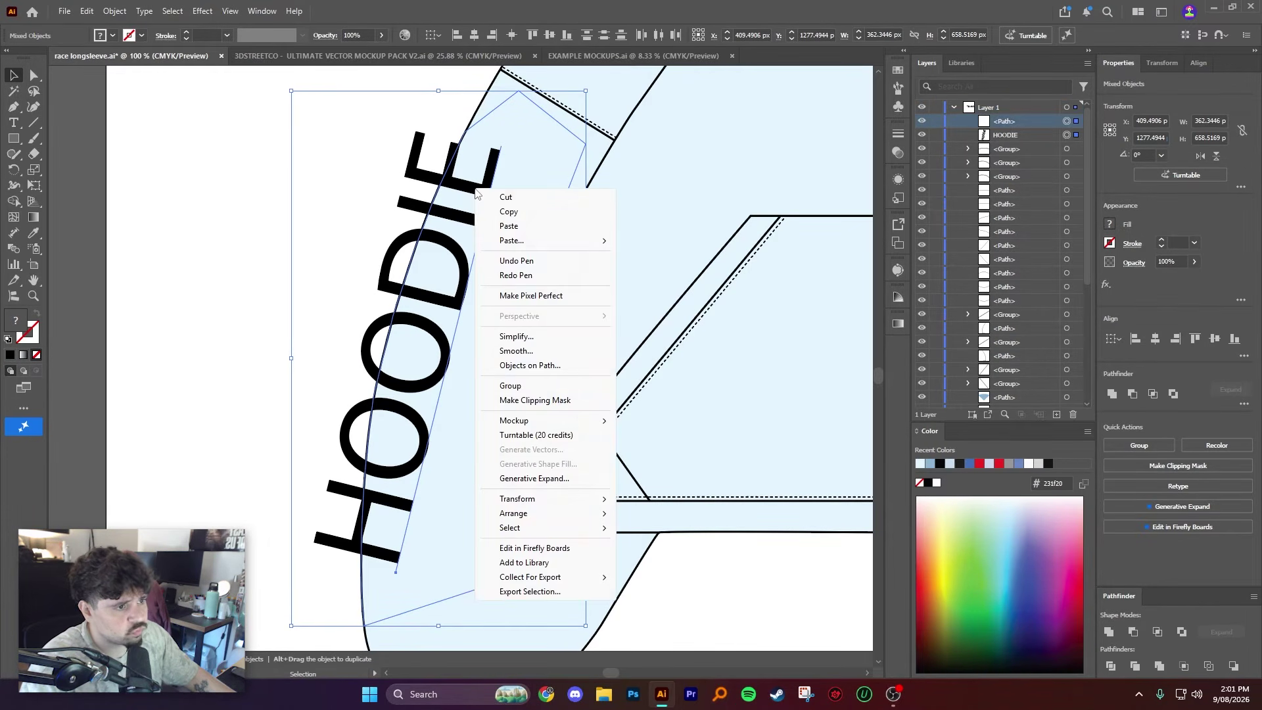
{"action": "left_click", "coordinate": [570, 402]}
{"action": "left_click", "coordinate": [255, 221]}
Step: Examine the clipped HOODIE lettering along the sleeve's outer edge
{"action": "key", "text": "z"}
{"action": "left_click_drag", "start_coordinate": [612, 360], "coordinate": [556, 366]}
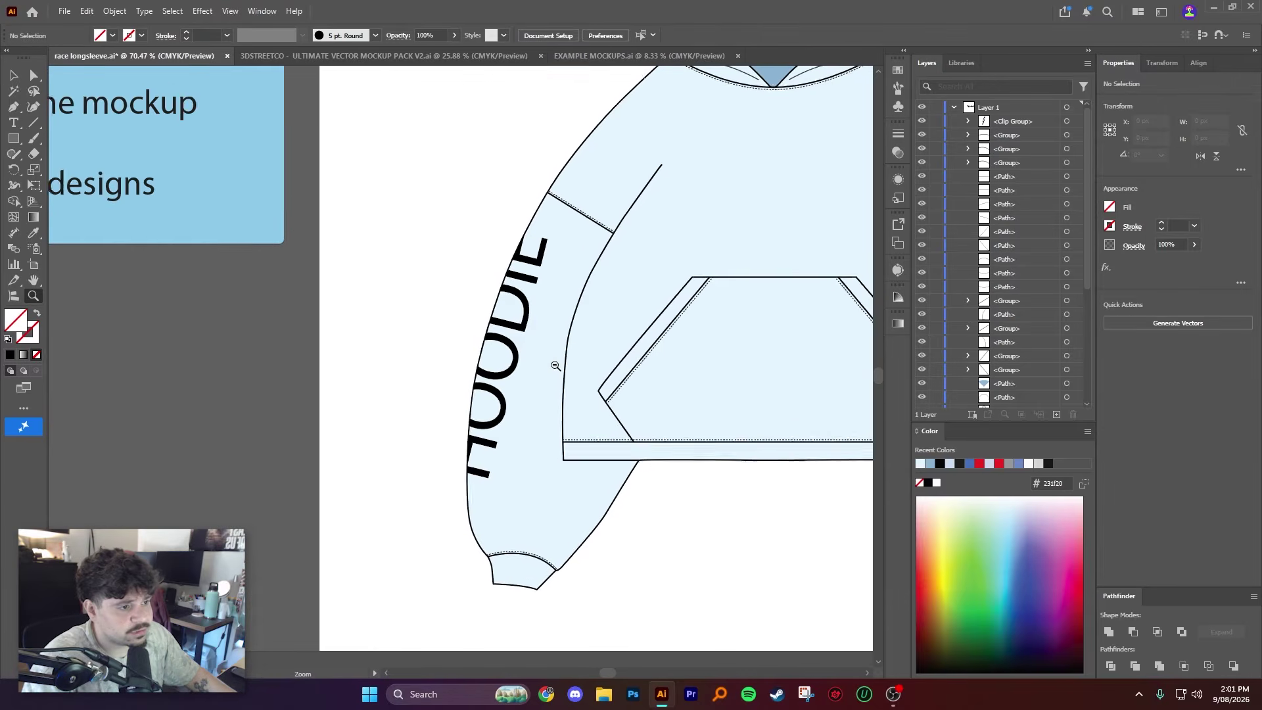
{"action": "left_click_drag", "start_coordinate": [649, 373], "coordinate": [569, 347]}
{"action": "key", "text": "v"}
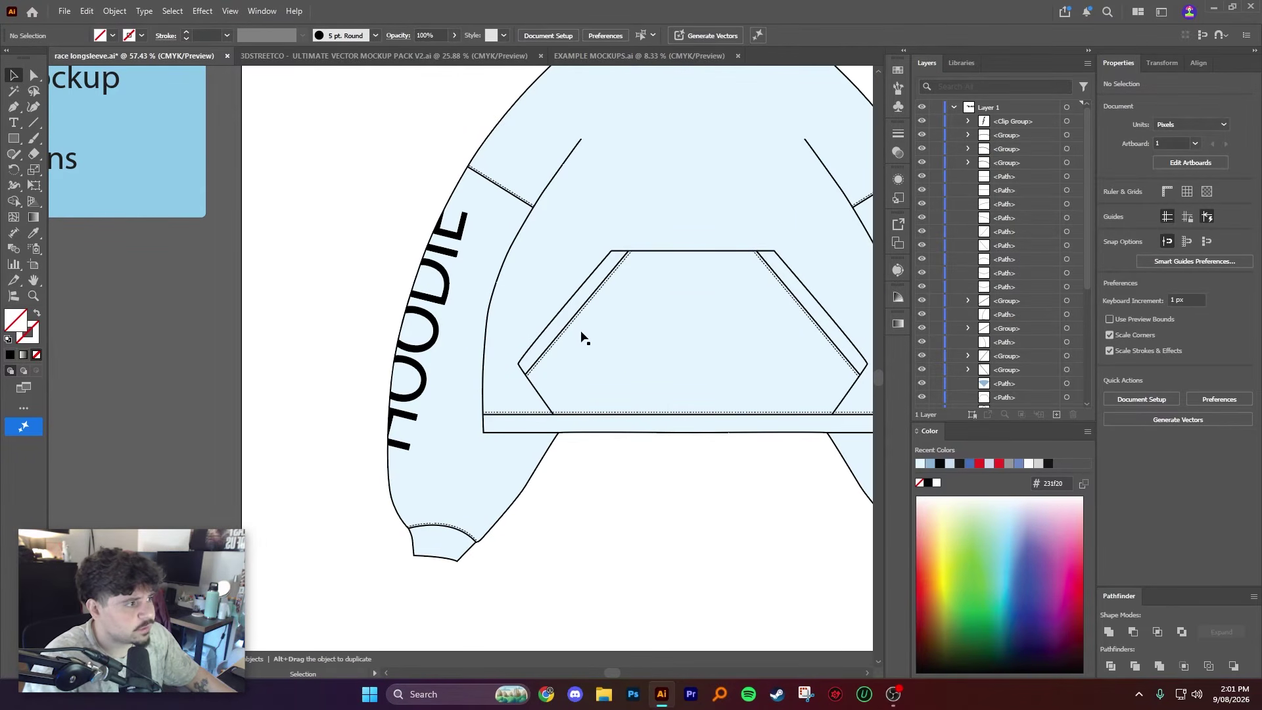
{"action": "left_click_drag", "start_coordinate": [563, 263], "coordinate": [560, 287]}
{"action": "scroll", "coordinate": [434, 309], "scroll_direction": "up", "scroll_amount": 1}
{"action": "left_click_drag", "start_coordinate": [360, 330], "coordinate": [366, 325]}
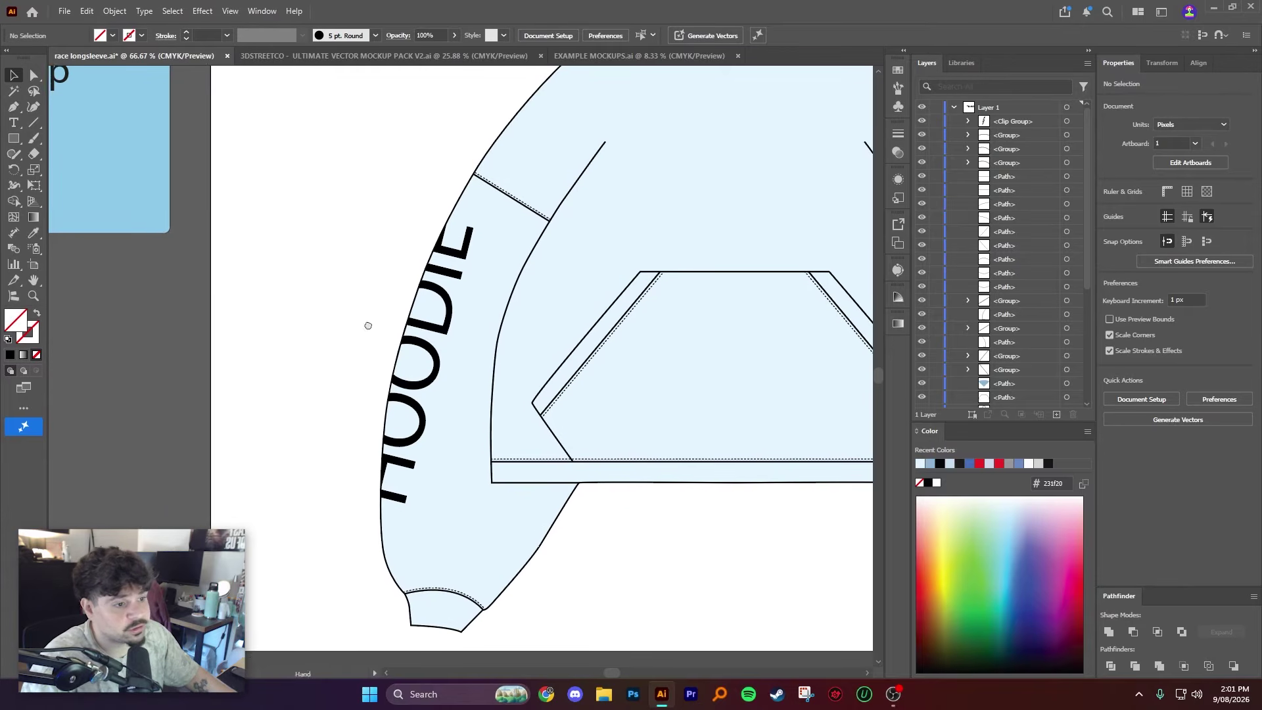
Step: Isolate the HOODIE clip group, shift the text slightly inward on the sleeve within its mask, and exit isolation
{"action": "double_click", "coordinate": [438, 328]}
{"action": "double_click", "coordinate": [306, 304]}
{"action": "double_click", "coordinate": [435, 328]}
{"action": "double_click", "coordinate": [325, 316]}
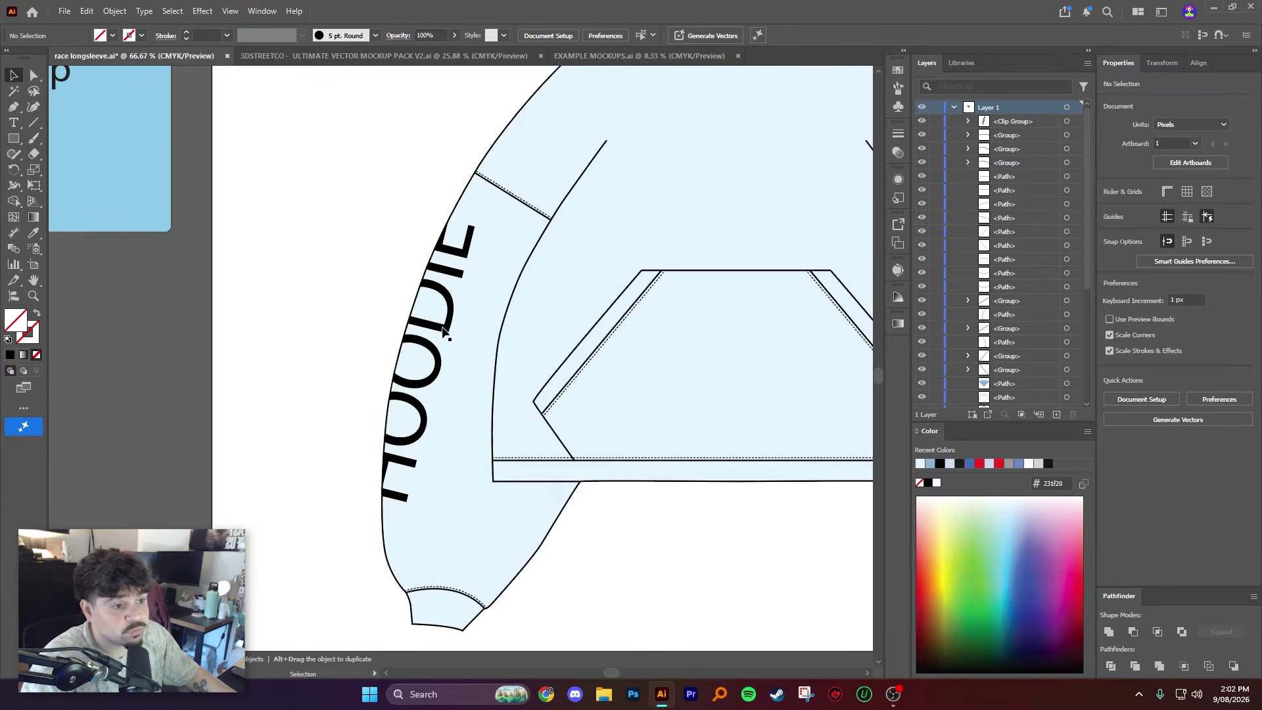
{"action": "double_click", "coordinate": [437, 324]}
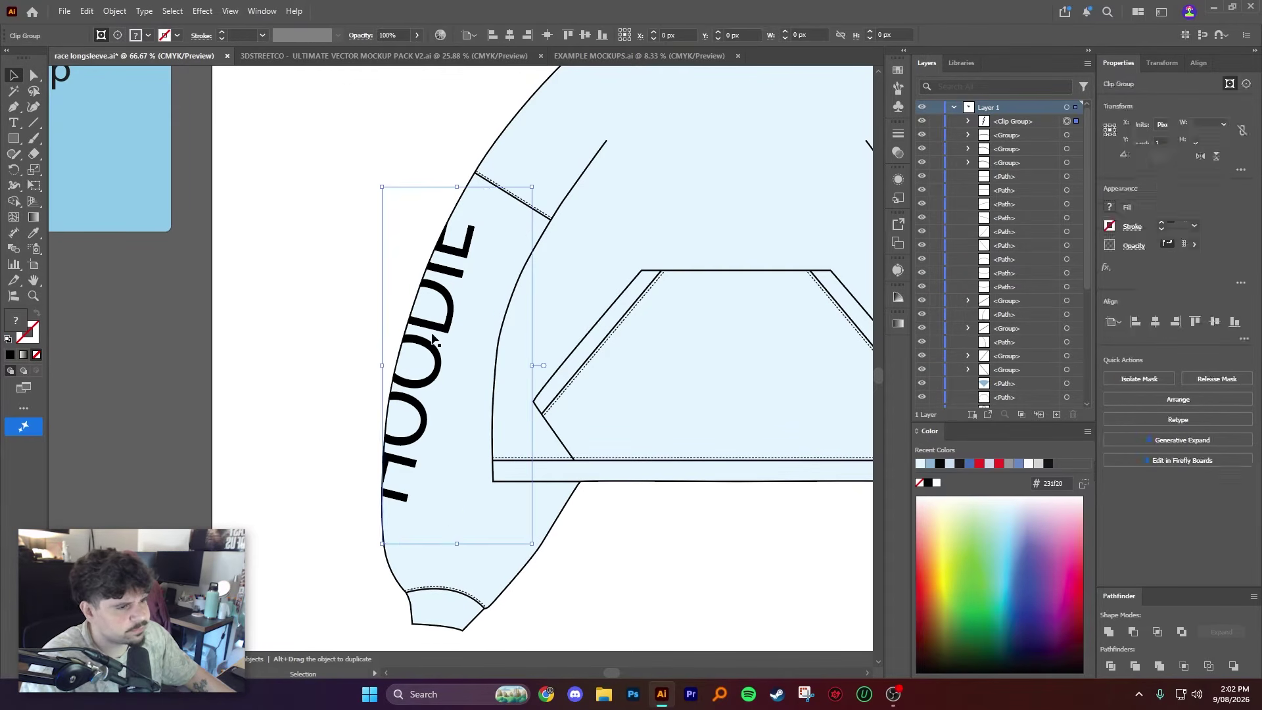
{"action": "double_click", "coordinate": [438, 330]}
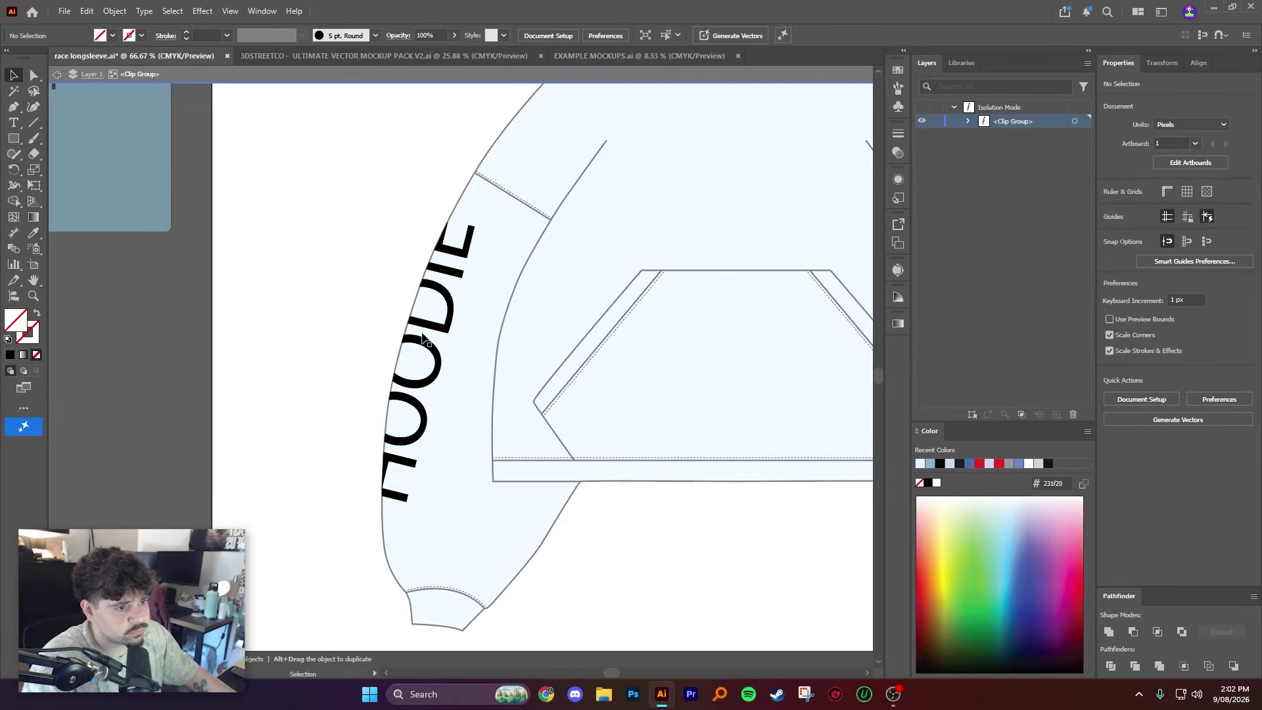
{"action": "mouse_move", "coordinate": [467, 334]}
{"action": "left_mouse_down"}
{"action": "mouse_move", "coordinate": [416, 314]}
{"action": "mouse_move", "coordinate": [470, 314]}
{"action": "mouse_move", "coordinate": [462, 335]}
{"action": "mouse_move", "coordinate": [424, 330]}
{"action": "mouse_move", "coordinate": [482, 322]}
{"action": "mouse_move", "coordinate": [476, 312]}
{"action": "mouse_move", "coordinate": [514, 333]}
{"action": "mouse_move", "coordinate": [443, 326]}
{"action": "left_mouse_up"}
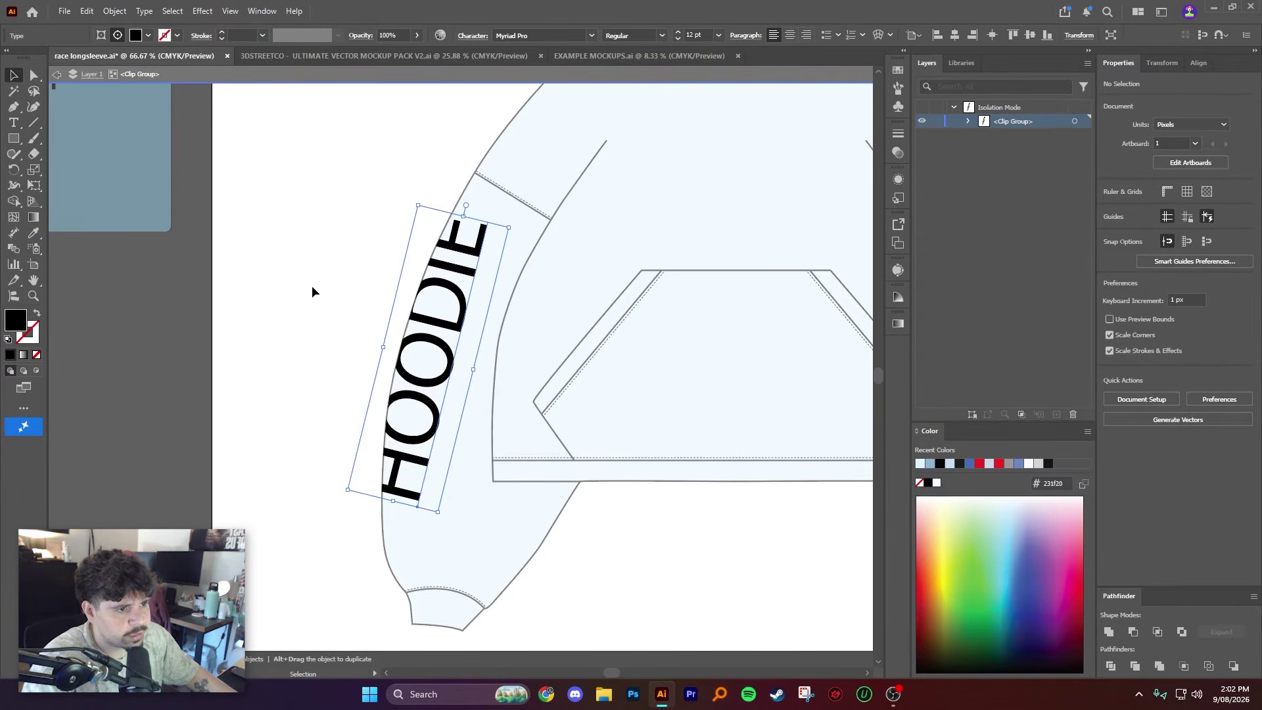
{"action": "double_click", "coordinate": [313, 278]}
Step: Examine the COMPLETE MOCKUP long-sleeve example and the clipped graphics on its body and sleeves
{"action": "scroll", "coordinate": [460, 365], "scroll_direction": "down", "scroll_amount": 3}
{"action": "scroll", "coordinate": [606, 315], "scroll_direction": "up", "scroll_amount": 1}
{"action": "left_click_drag", "start_coordinate": [672, 309], "coordinate": [211, 291]}
{"action": "left_click_drag", "start_coordinate": [616, 298], "coordinate": [268, 301]}
{"action": "left_click_drag", "start_coordinate": [581, 310], "coordinate": [203, 355]}
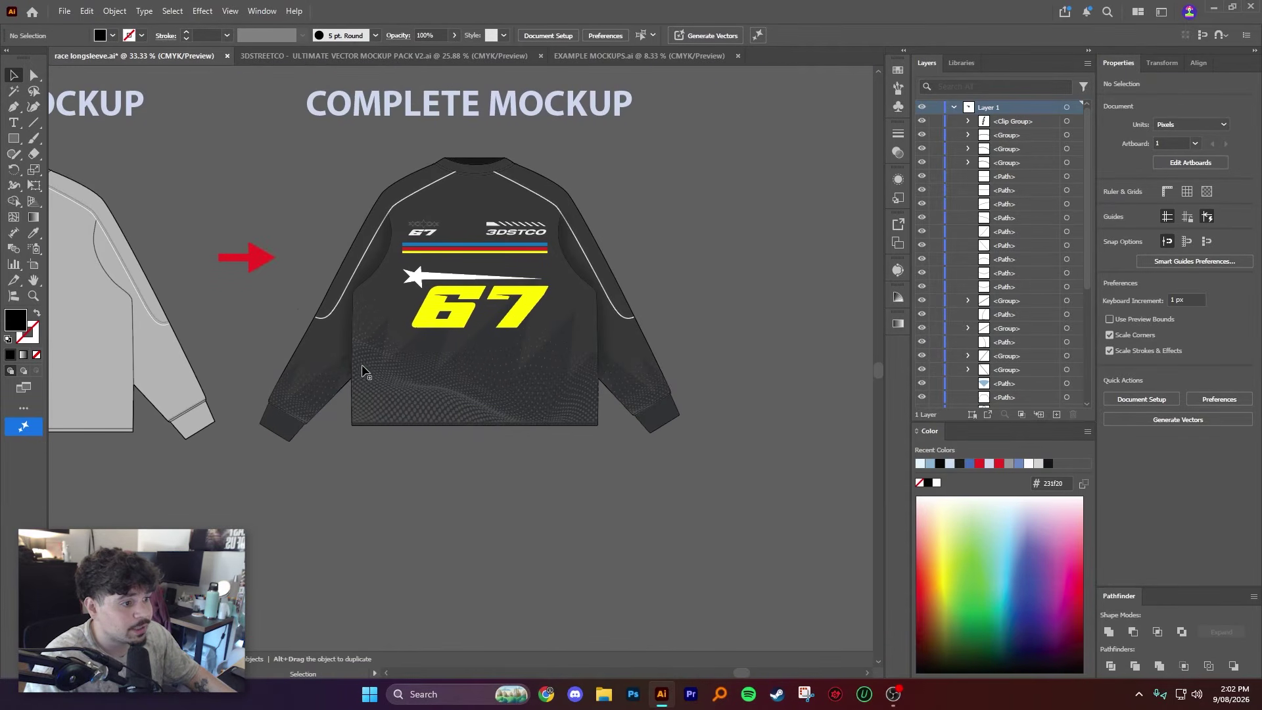
{"action": "scroll", "coordinate": [382, 390], "scroll_direction": "up", "scroll_amount": 1}
{"action": "scroll", "coordinate": [388, 395], "scroll_direction": "up", "scroll_amount": 2}
Step: Isolate the complete long-sleeve mockup group and its nested artwork group to inspect the body's clipped halftone pattern
{"action": "left_click", "coordinate": [389, 351]}
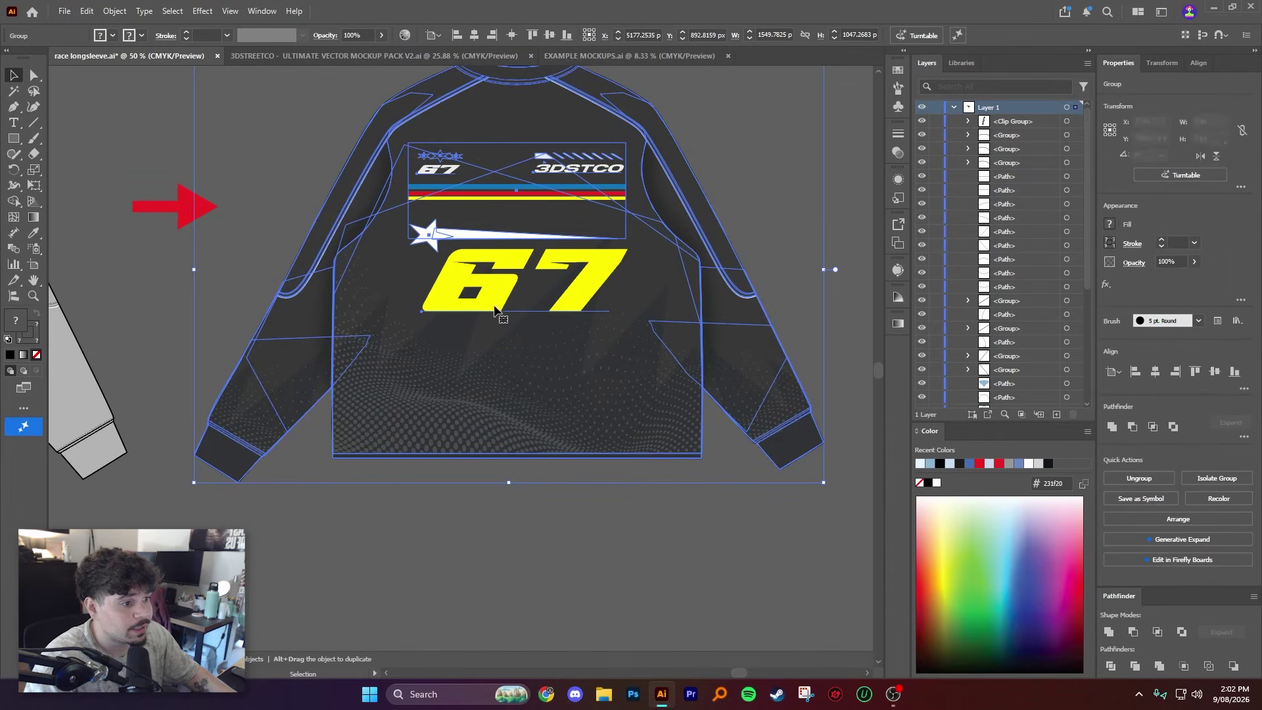
{"action": "double_click", "coordinate": [431, 443]}
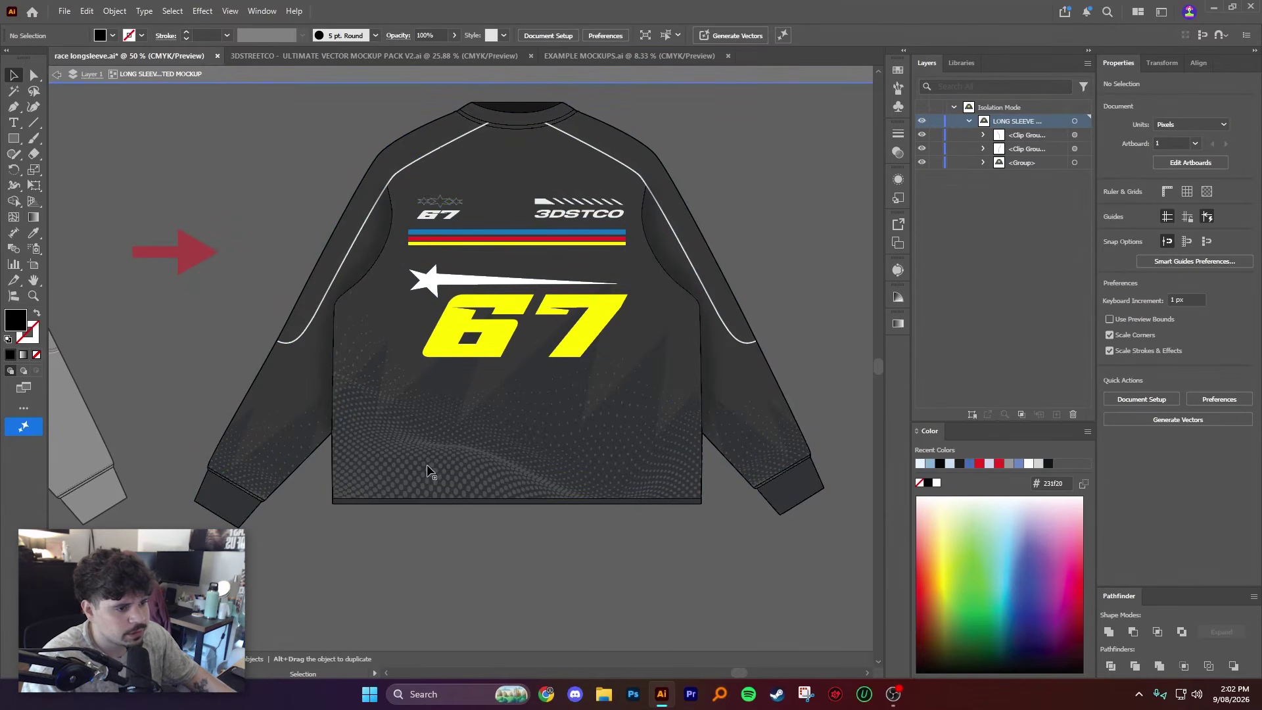
{"action": "key", "text": "a"}
{"action": "left_click", "coordinate": [472, 444]}
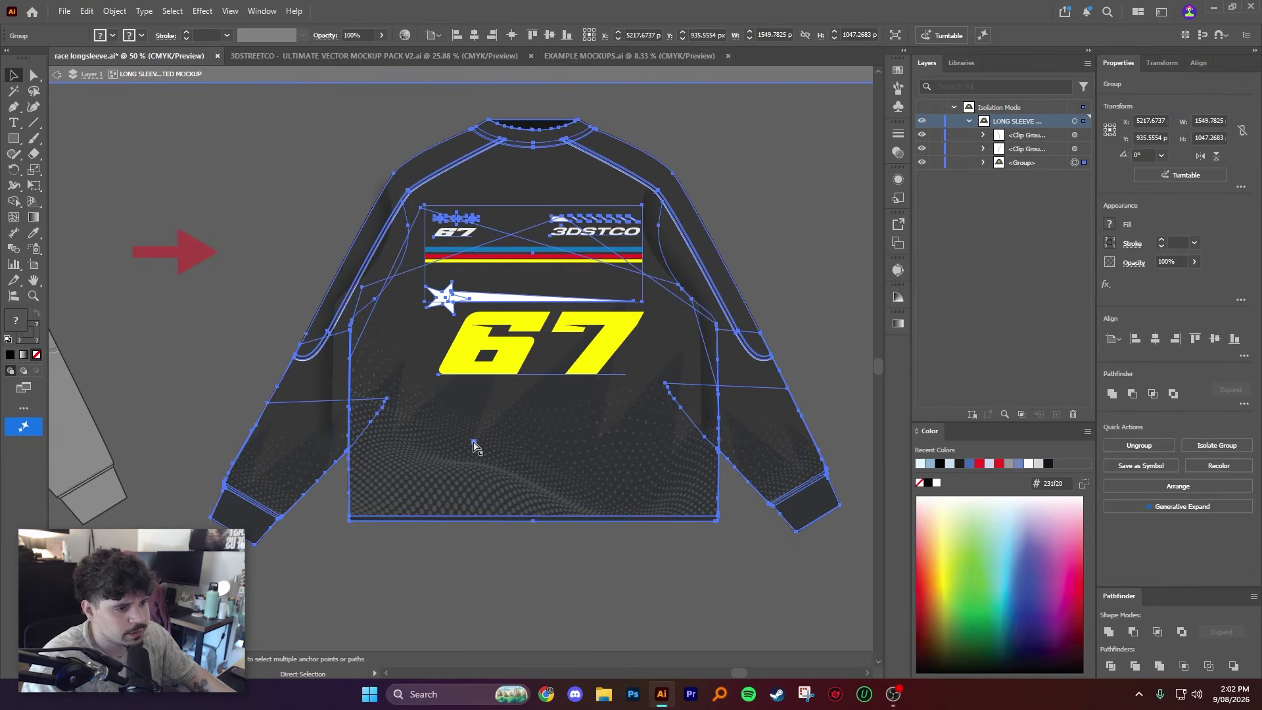
{"action": "key", "text": "v"}
{"action": "double_click", "coordinate": [431, 454]}
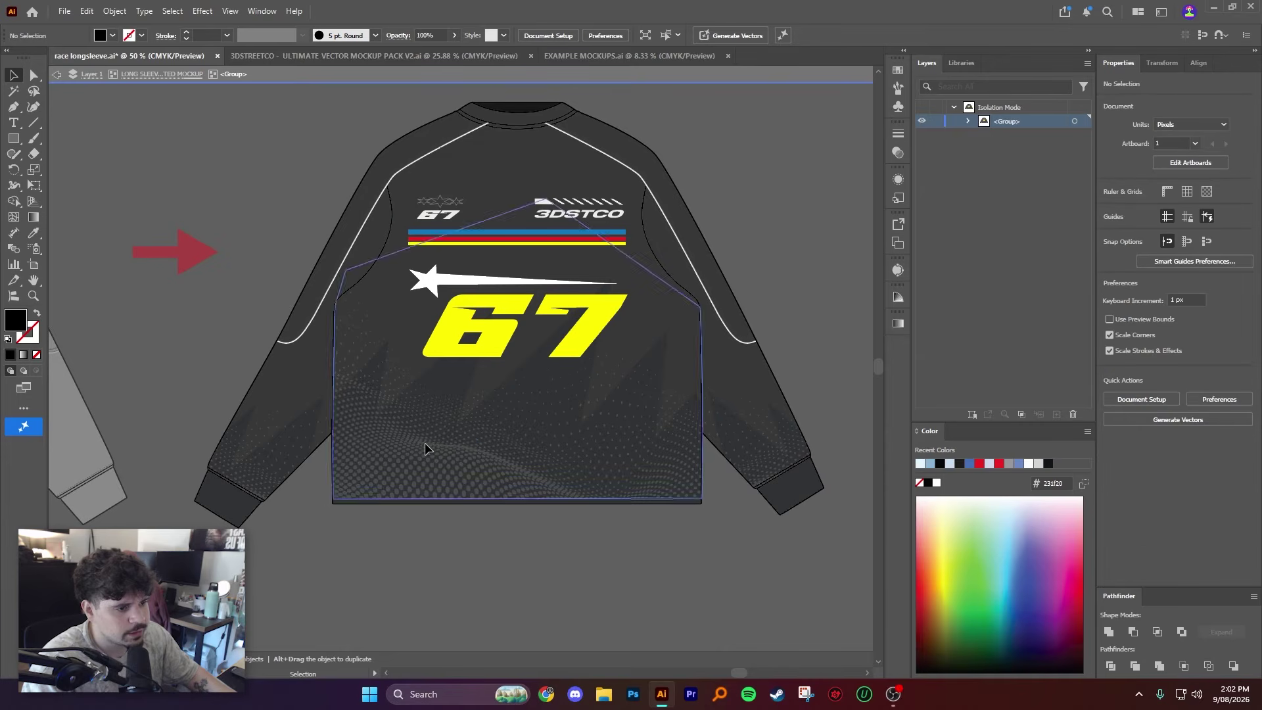
Step: Try repositioning the long-sleeve body's halftone pattern inside its clipping mask, and exit isolation
{"action": "left_click_drag", "start_coordinate": [464, 471], "coordinate": [424, 399]}
{"action": "left_click_drag", "start_coordinate": [429, 418], "coordinate": [477, 528]}
{"action": "key", "text": "ctrl+z"}
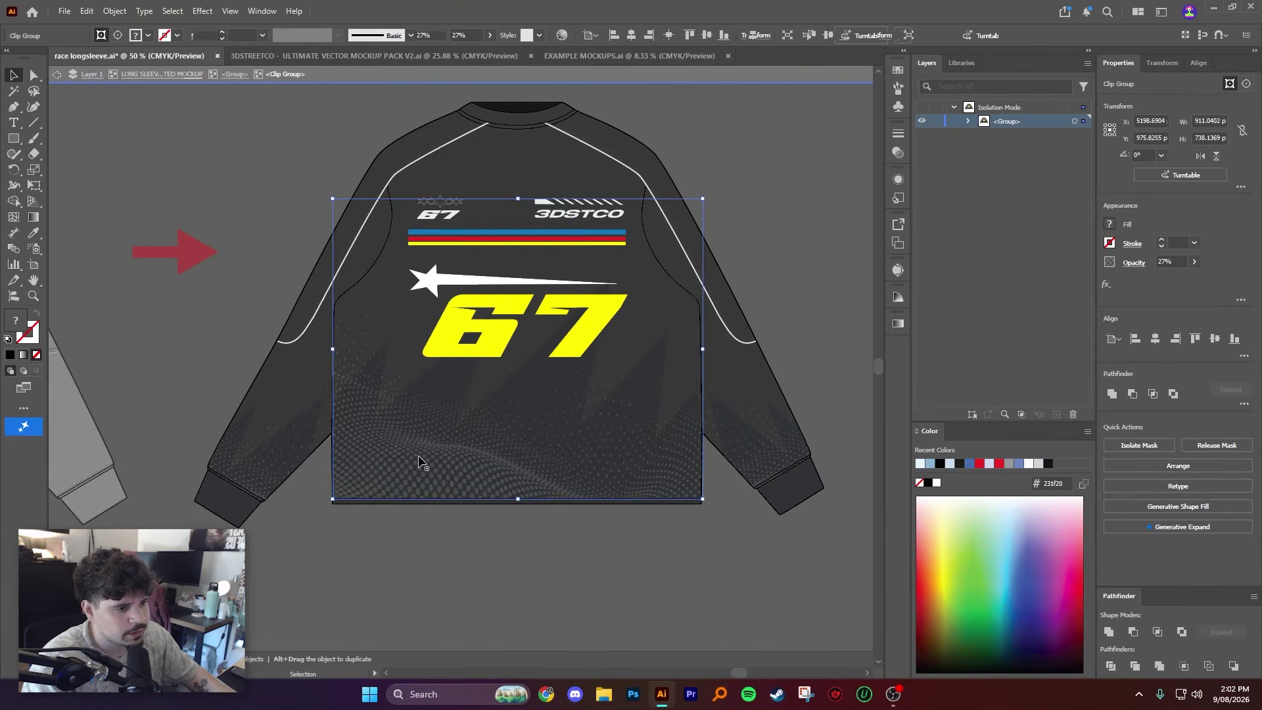
{"action": "double_click", "coordinate": [418, 455]}
{"action": "left_click_drag", "start_coordinate": [472, 454], "coordinate": [458, 359]}
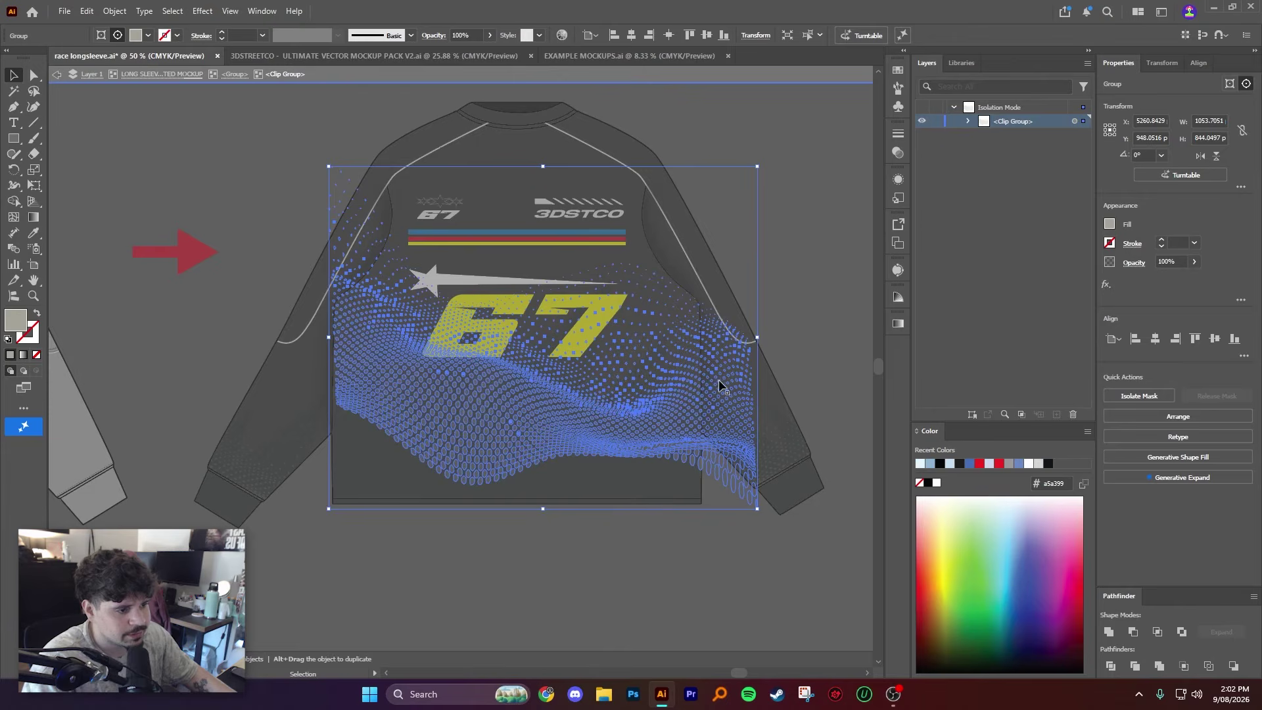
{"action": "key", "text": "Escape"}
Step: Isolate the complete long-sleeve mockup group, hide and restore its two shading clip groups to compare the look, and exit isolation
{"action": "scroll", "coordinate": [254, 437], "scroll_direction": "up", "scroll_amount": 1}
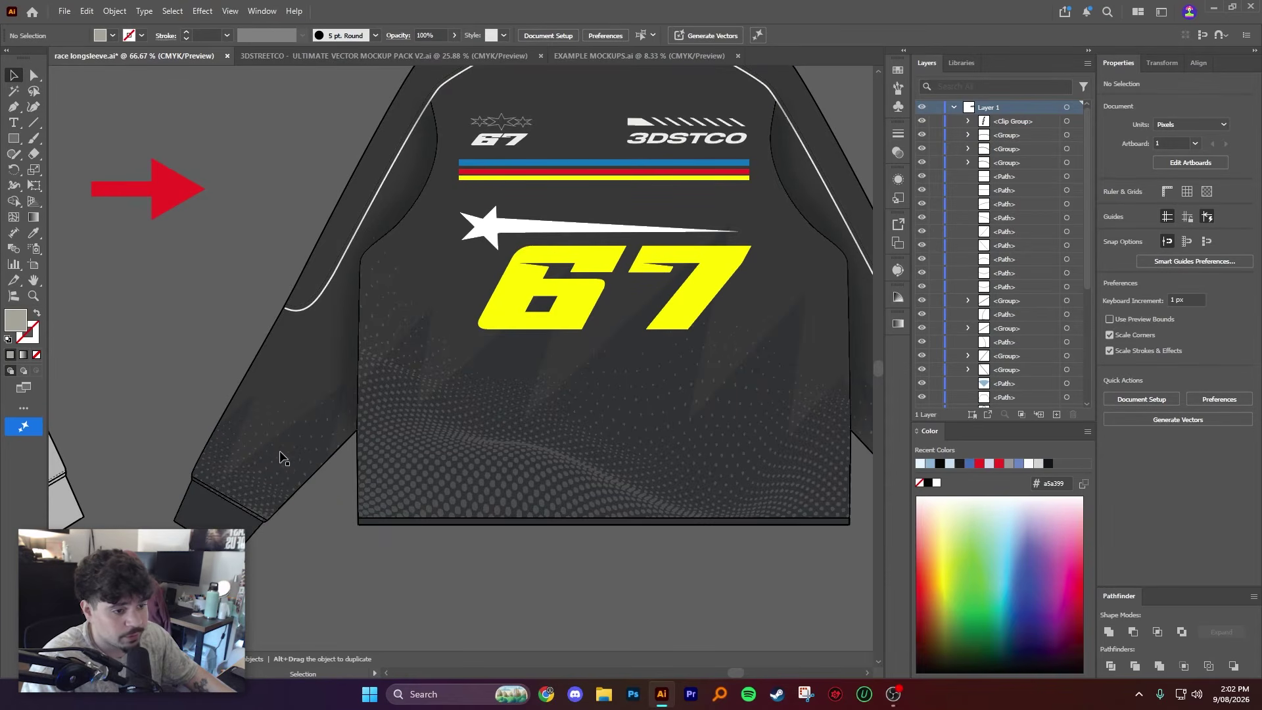
{"action": "left_click_drag", "start_coordinate": [279, 458], "coordinate": [337, 467]}
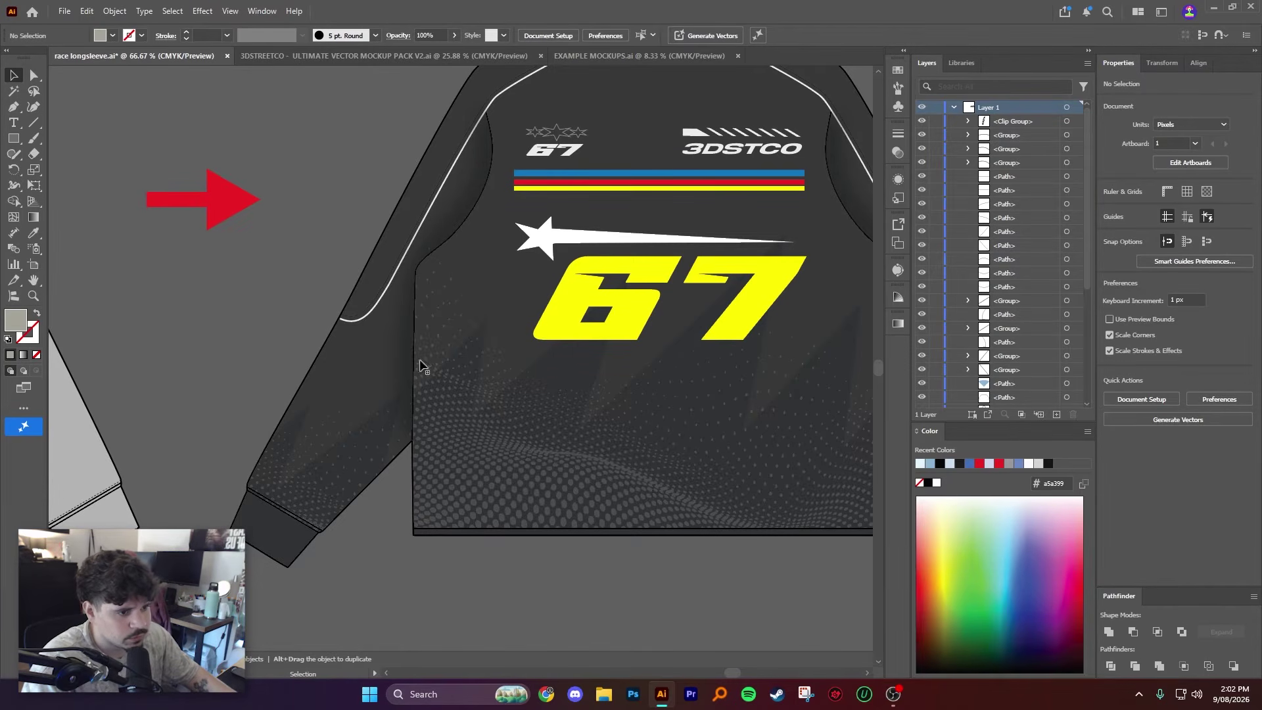
{"action": "scroll", "coordinate": [418, 368], "scroll_direction": "down", "scroll_amount": 2}
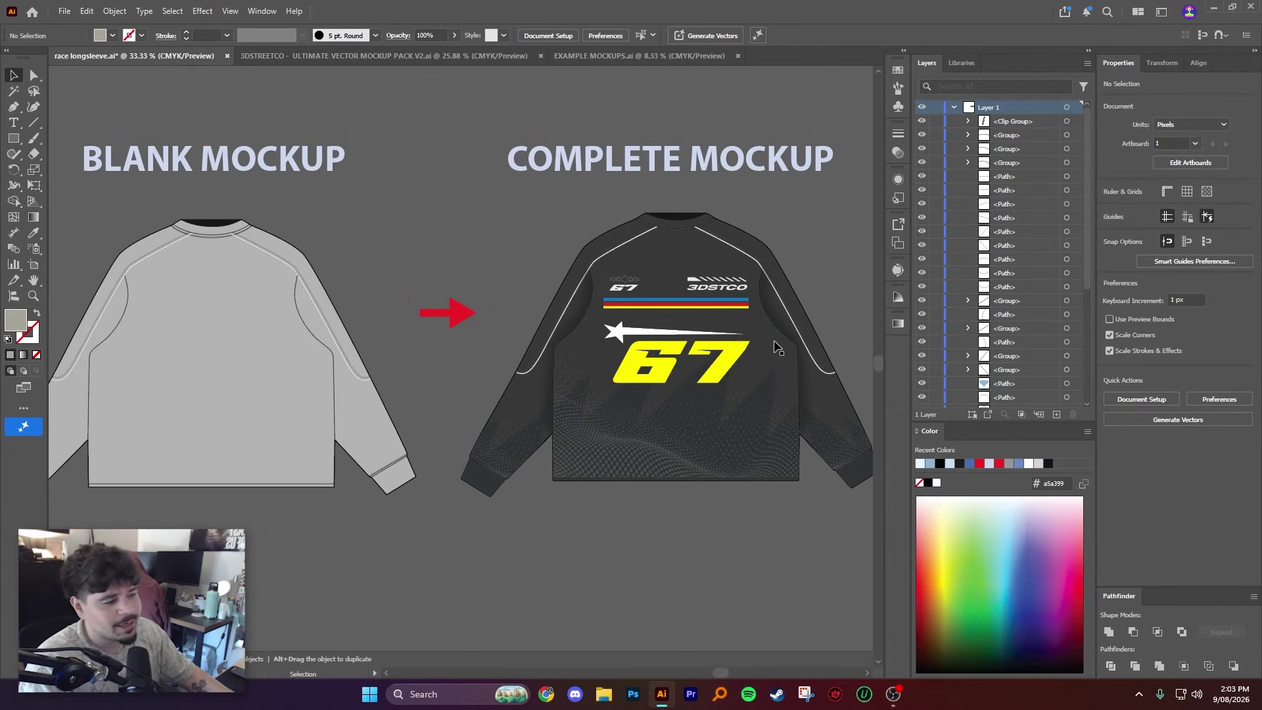
{"action": "scroll", "coordinate": [756, 358], "scroll_direction": "right", "scroll_amount": 2}
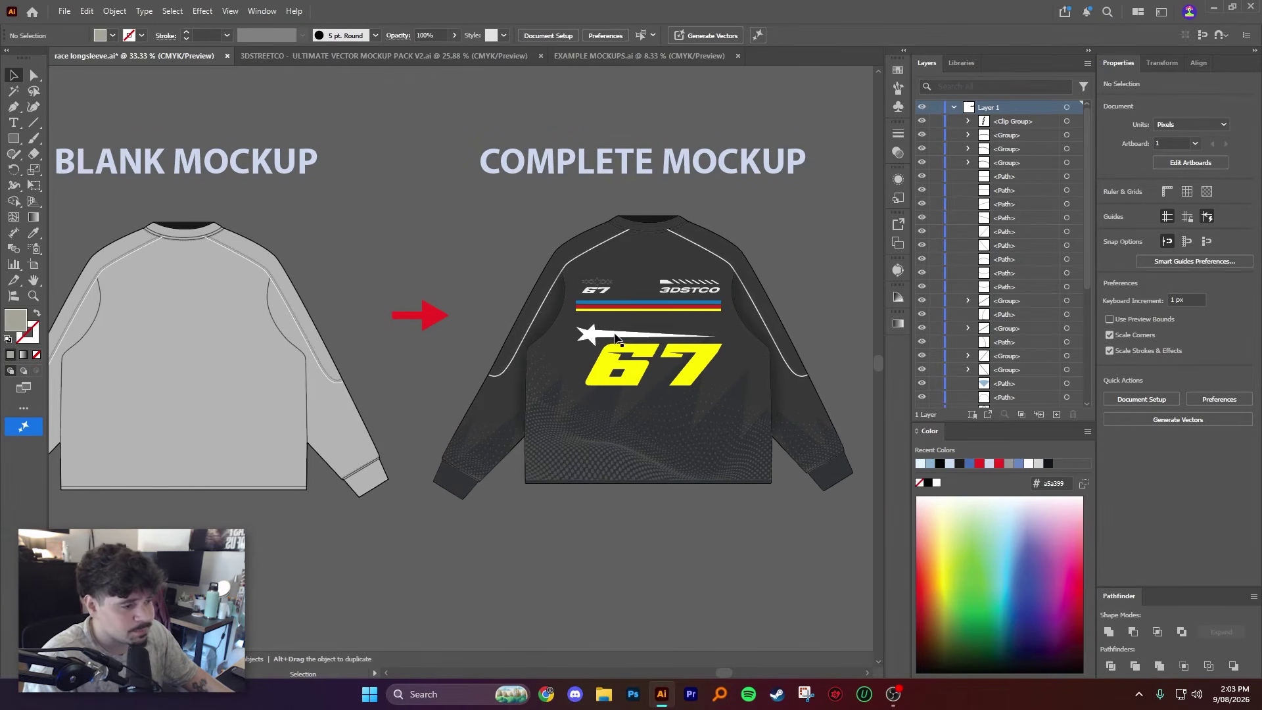
{"action": "scroll", "coordinate": [618, 339], "scroll_direction": "up", "scroll_amount": 2}
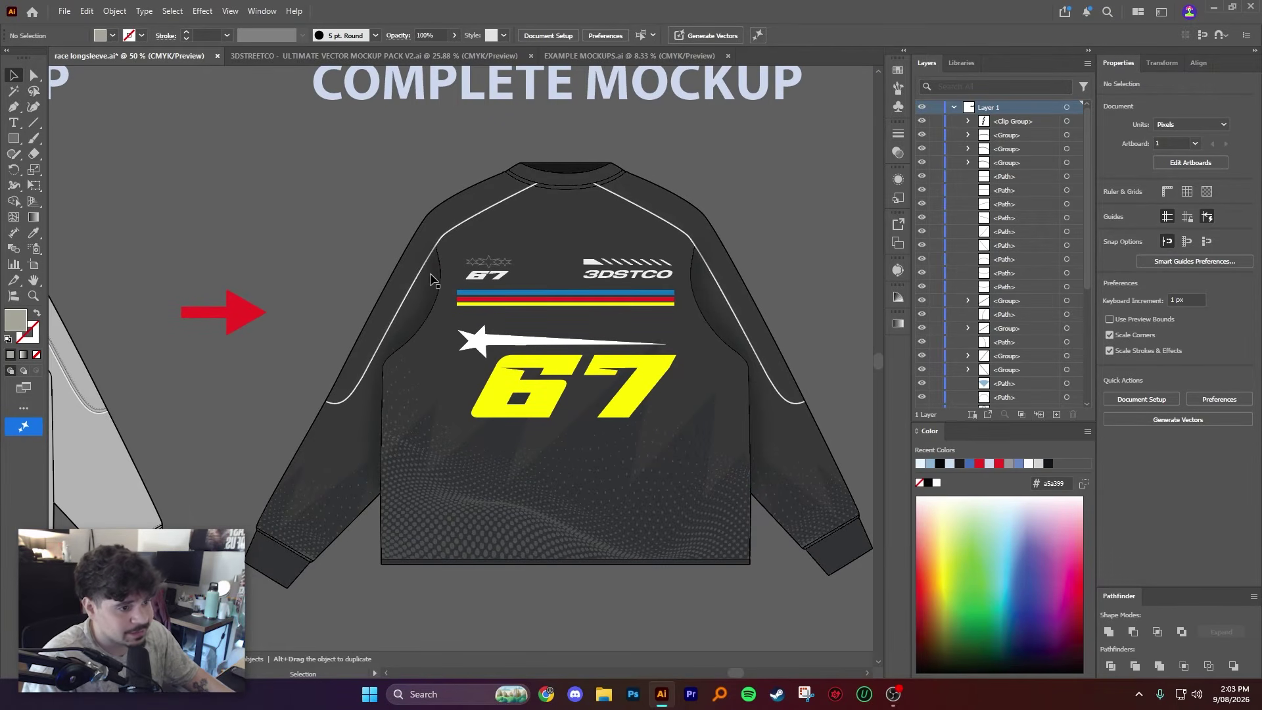
{"action": "left_click", "coordinate": [416, 327]}
{"action": "double_click", "coordinate": [420, 307]}
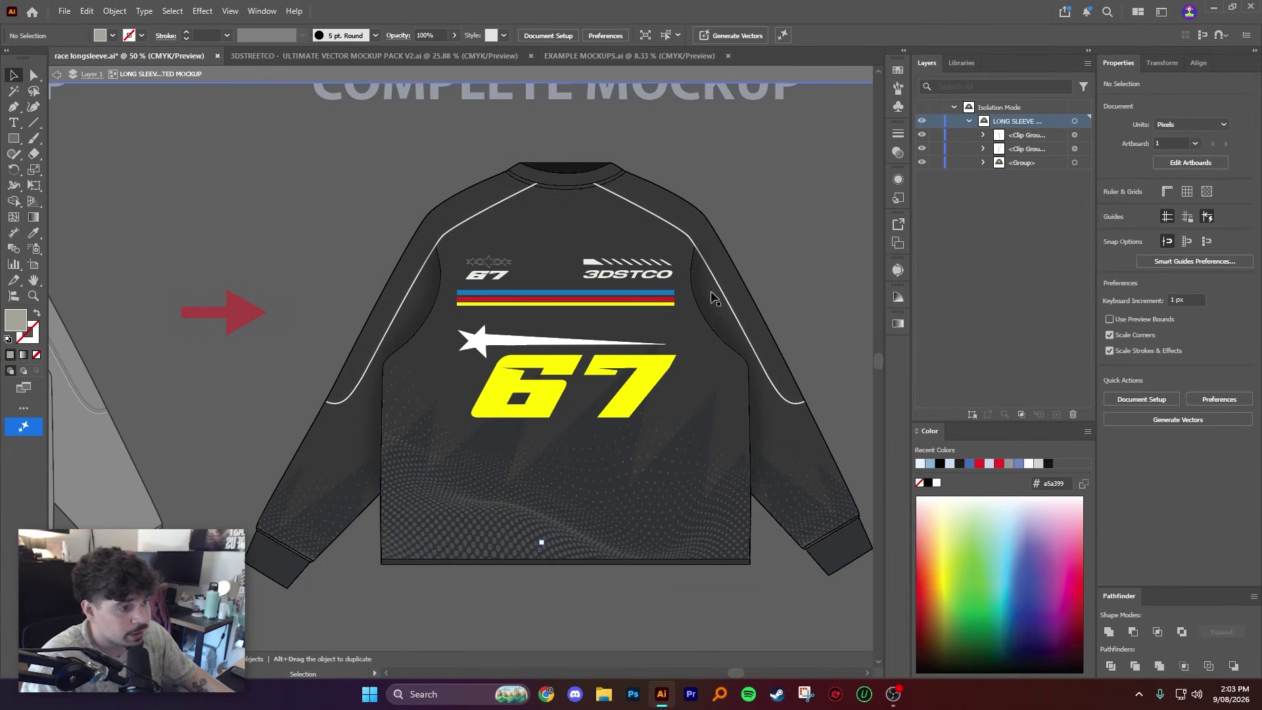
{"action": "left_click", "coordinate": [922, 135]}
{"action": "left_click", "coordinate": [922, 149]}
{"action": "scroll", "coordinate": [681, 286], "scroll_direction": "right", "scroll_amount": 2}
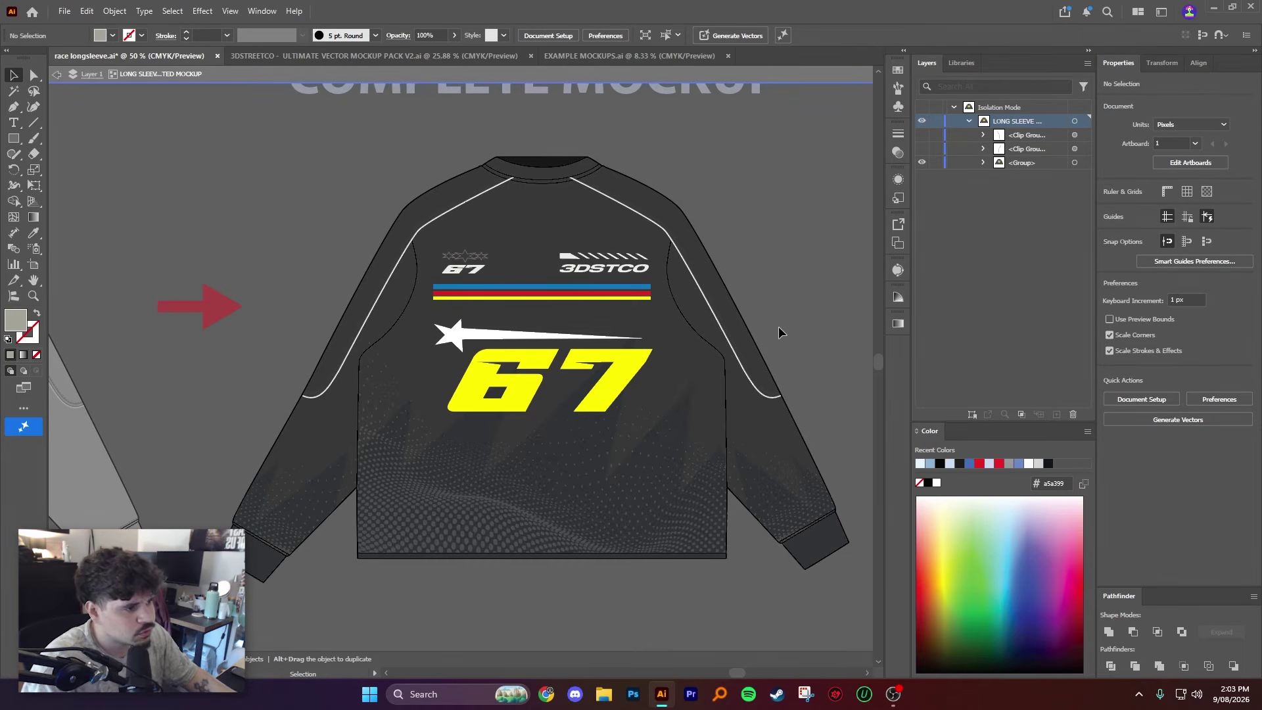
{"action": "left_click_drag", "start_coordinate": [921, 134], "coordinate": [922, 148]}
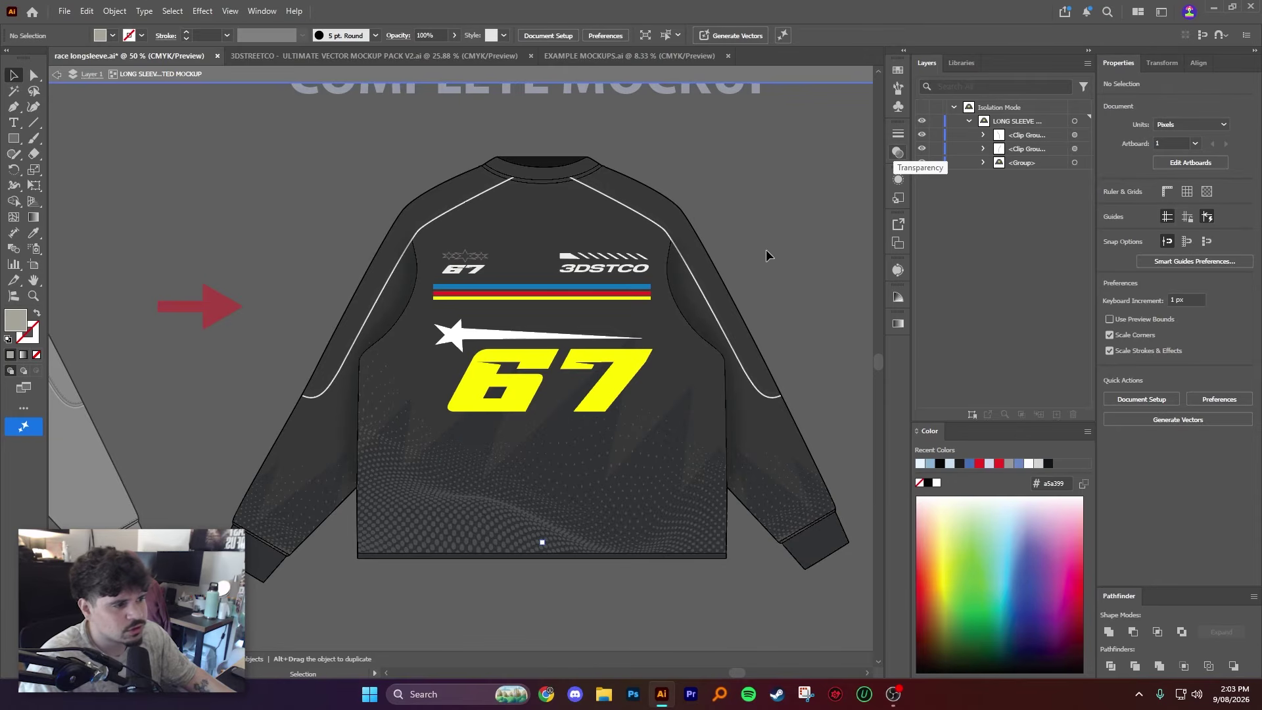
{"action": "scroll", "coordinate": [789, 259], "scroll_direction": "right", "scroll_amount": 1}
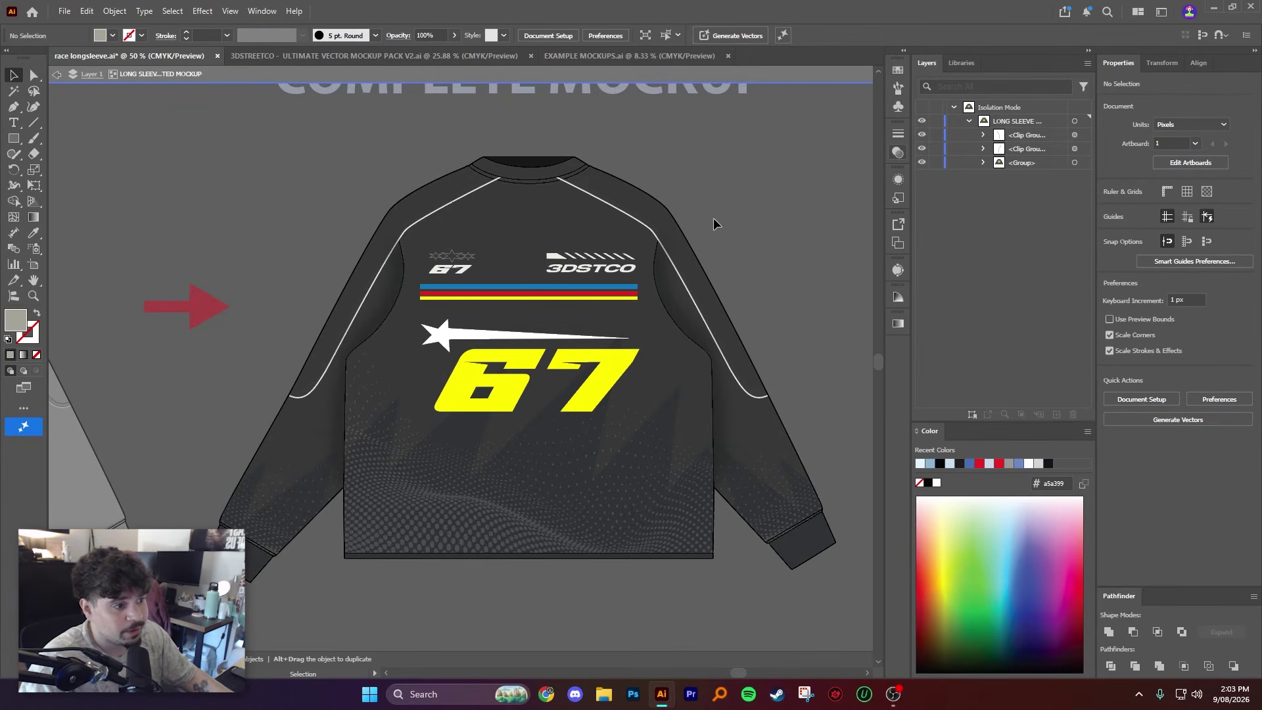
{"action": "double_click", "coordinate": [721, 182]}
Step: Paint a black 5 pt. Round brush stroke with no fill along the curved seam across the blue hoodie's hood
{"action": "scroll", "coordinate": [766, 316], "scroll_direction": "down", "scroll_amount": 1}
{"action": "left_click_drag", "start_coordinate": [506, 280], "coordinate": [547, 283]}
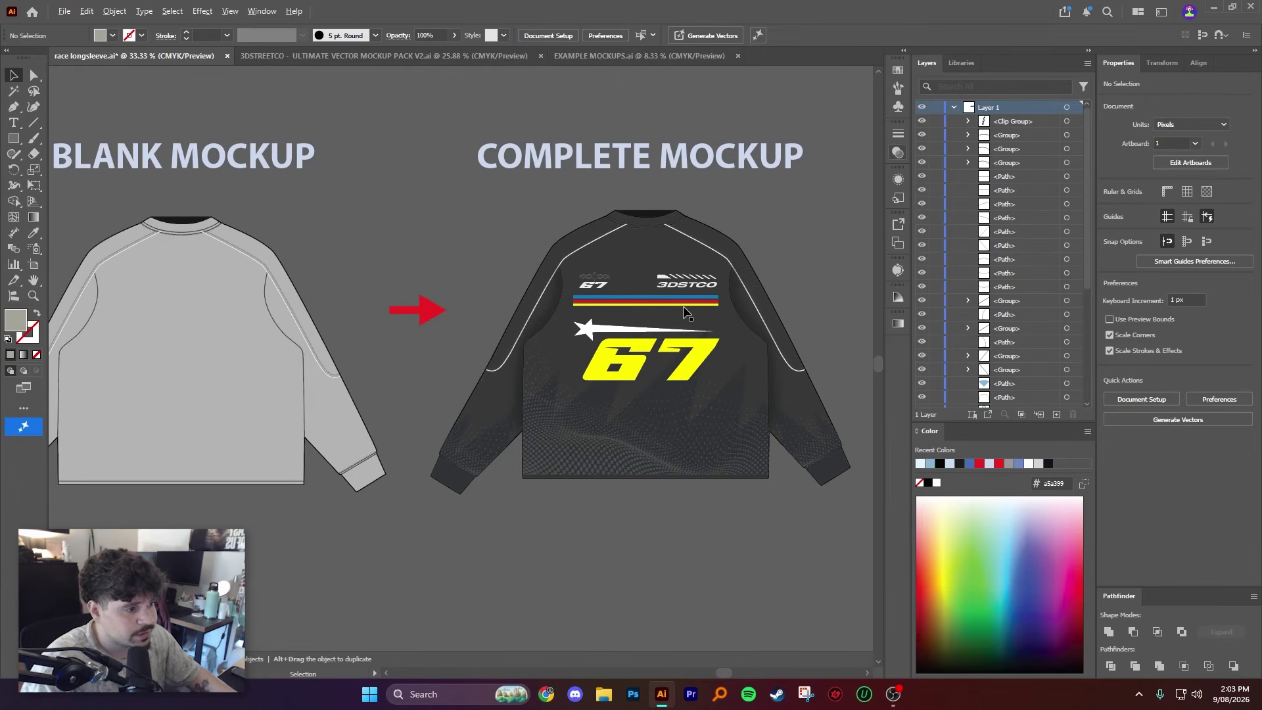
{"action": "scroll", "coordinate": [621, 310], "scroll_direction": "down", "scroll_amount": 1}
{"action": "left_click_drag", "start_coordinate": [381, 301], "coordinate": [470, 291]}
{"action": "left_click_drag", "start_coordinate": [290, 296], "coordinate": [519, 284]}
{"action": "scroll", "coordinate": [368, 309], "scroll_direction": "up", "scroll_amount": 2}
{"action": "mouse_move", "coordinate": [272, 345]}
{"action": "left_mouse_down"}
{"action": "mouse_move", "coordinate": [415, 332]}
{"action": "mouse_move", "coordinate": [401, 333]}
{"action": "left_mouse_up"}
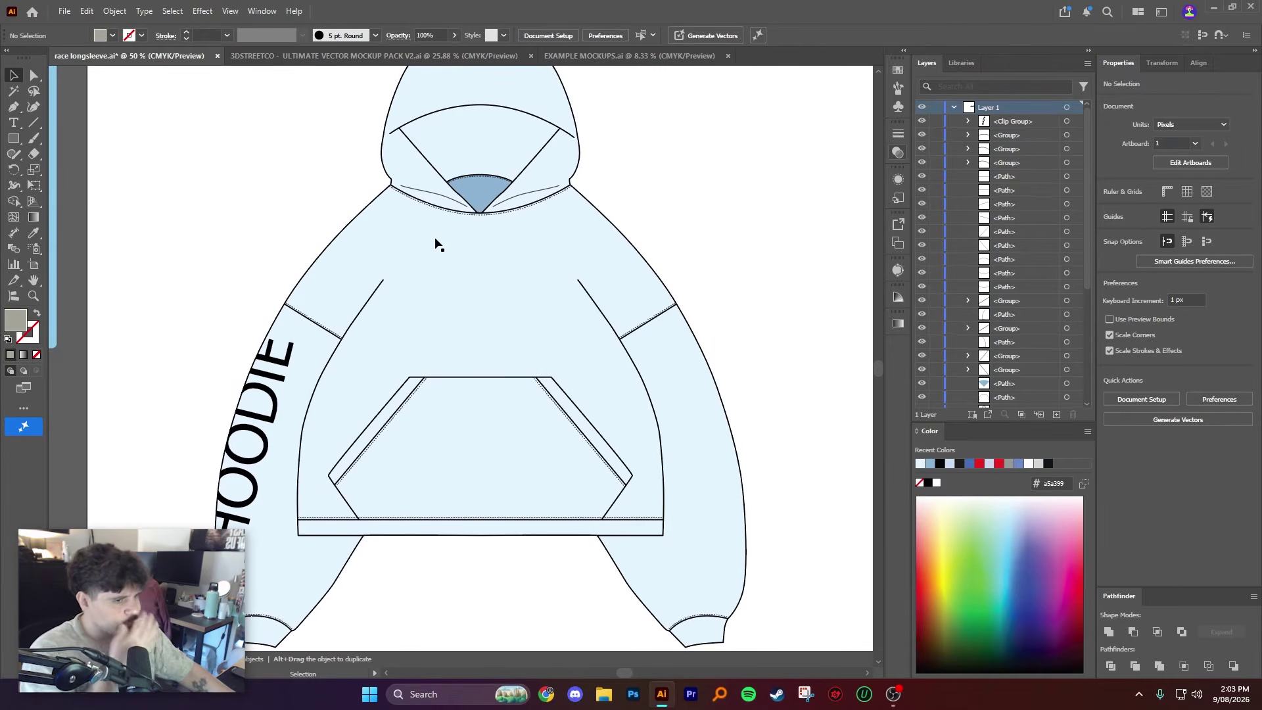
{"action": "scroll", "coordinate": [469, 243], "scroll_direction": "up", "scroll_amount": 2}
{"action": "scroll", "coordinate": [480, 266], "scroll_direction": "up", "scroll_amount": 1}
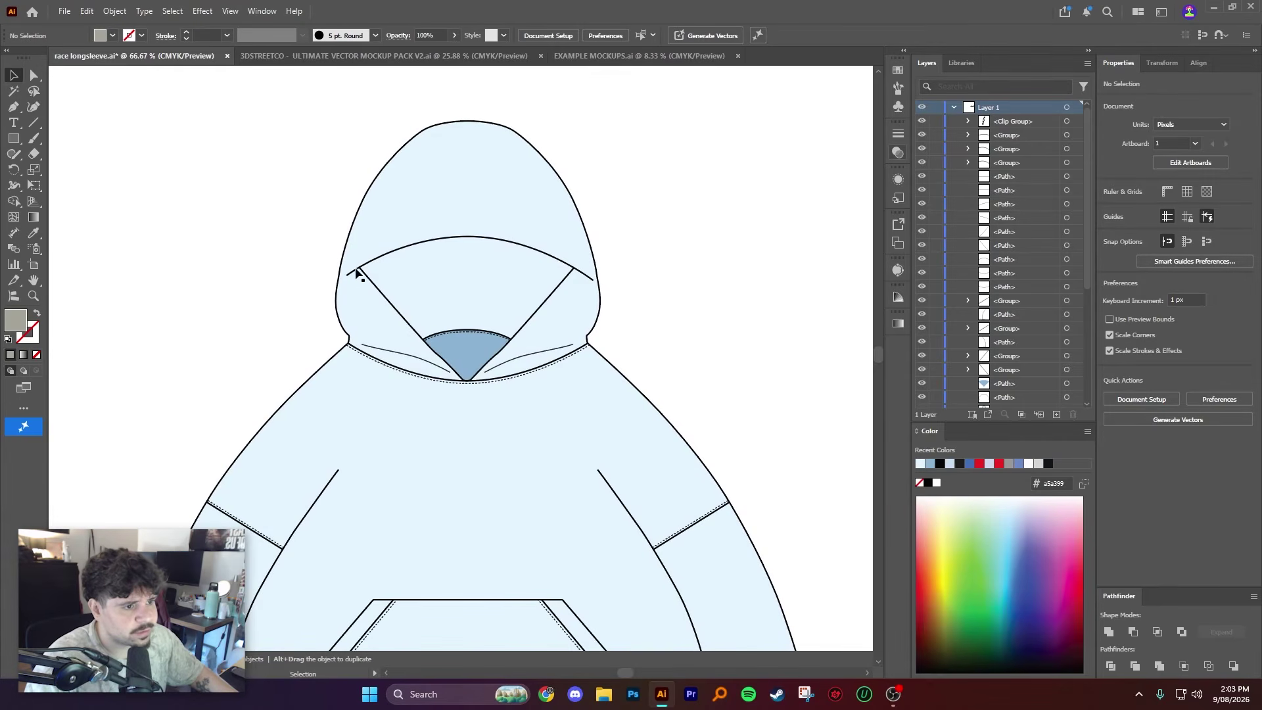
{"action": "left_click_drag", "start_coordinate": [452, 263], "coordinate": [441, 279]}
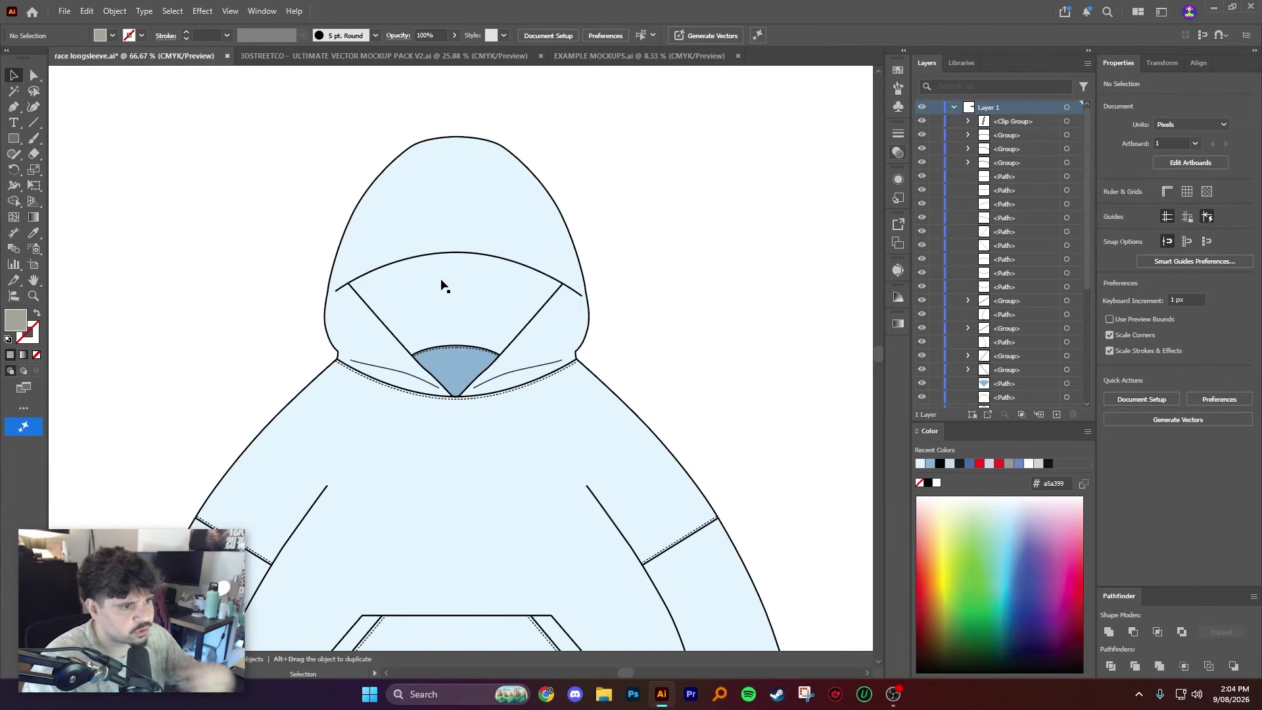
{"action": "key", "text": "slash"}
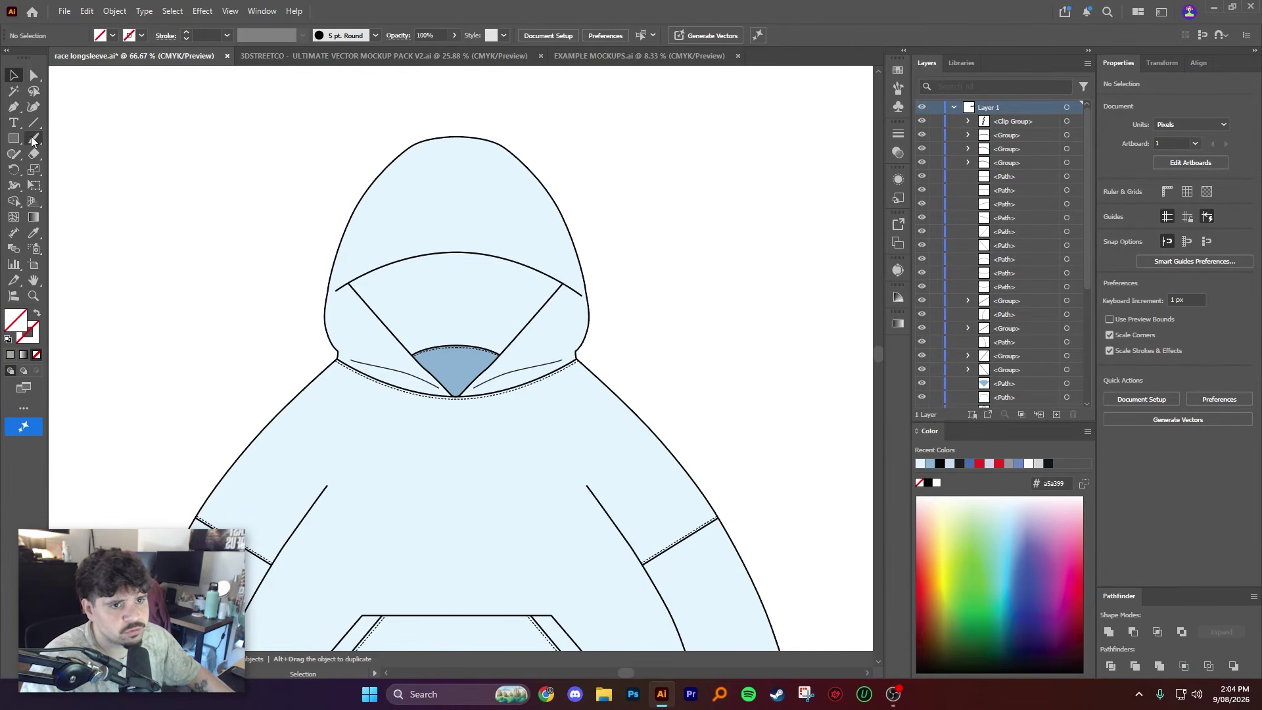
{"action": "left_click", "coordinate": [32, 140]}
{"action": "double_click", "coordinate": [36, 332]}
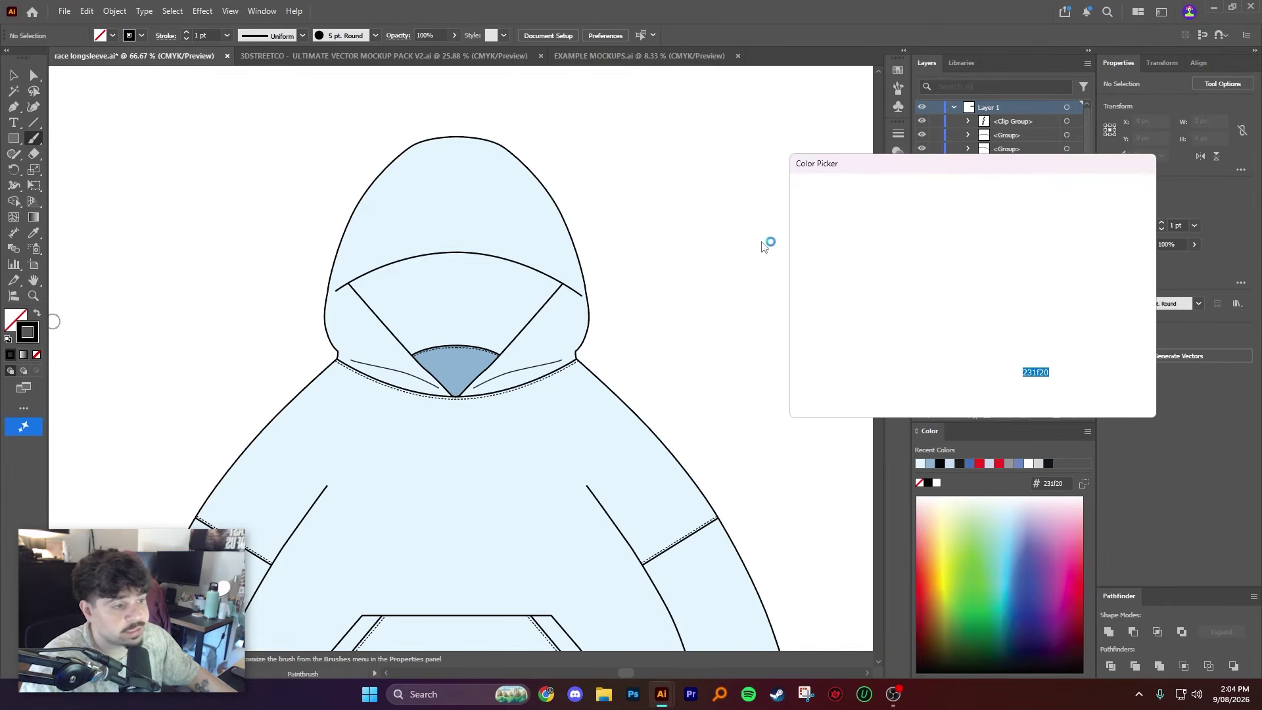
{"action": "left_click_drag", "start_coordinate": [845, 282], "coordinate": [792, 379]}
{"action": "key", "text": "Return"}
{"action": "mouse_move", "coordinate": [347, 285]}
{"action": "left_mouse_down"}
{"action": "mouse_move", "coordinate": [465, 252]}
{"action": "mouse_move", "coordinate": [571, 282]}
{"action": "left_mouse_up"}
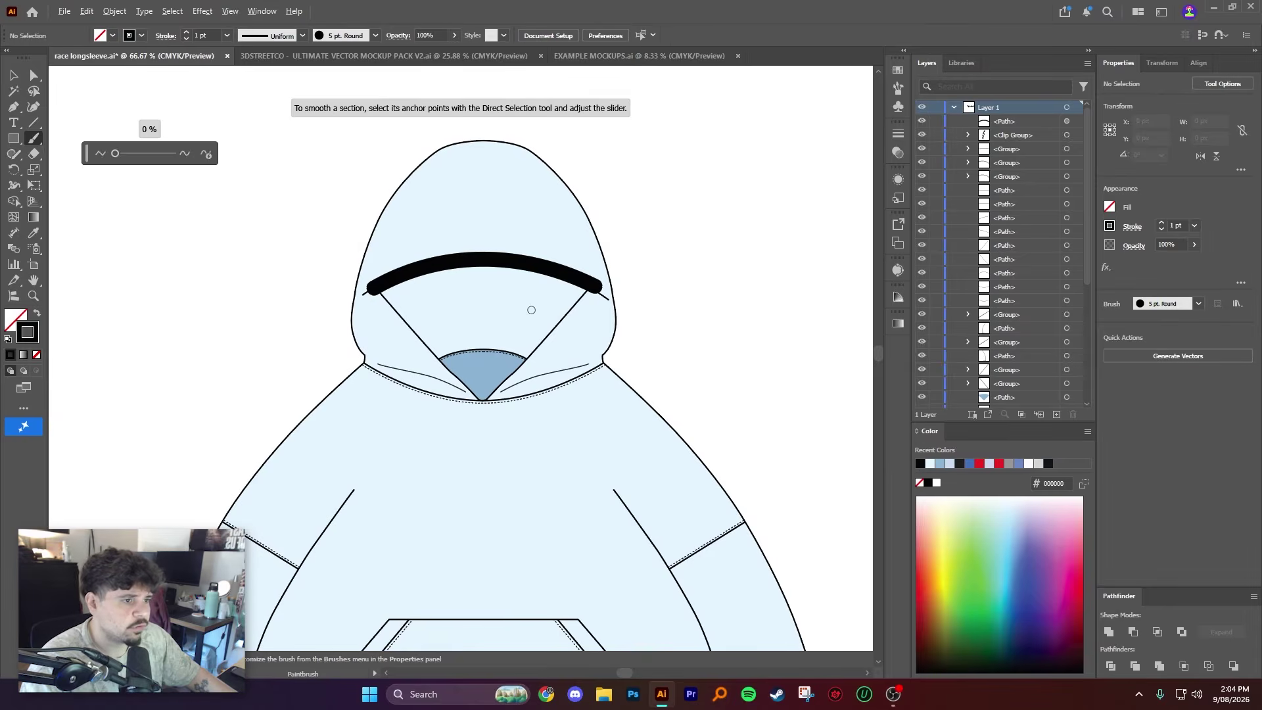
Step: Apply a Gaussian Blur with a radius of about 71.6 pixels to the black stroke on the hood
{"action": "key", "text": "v"}
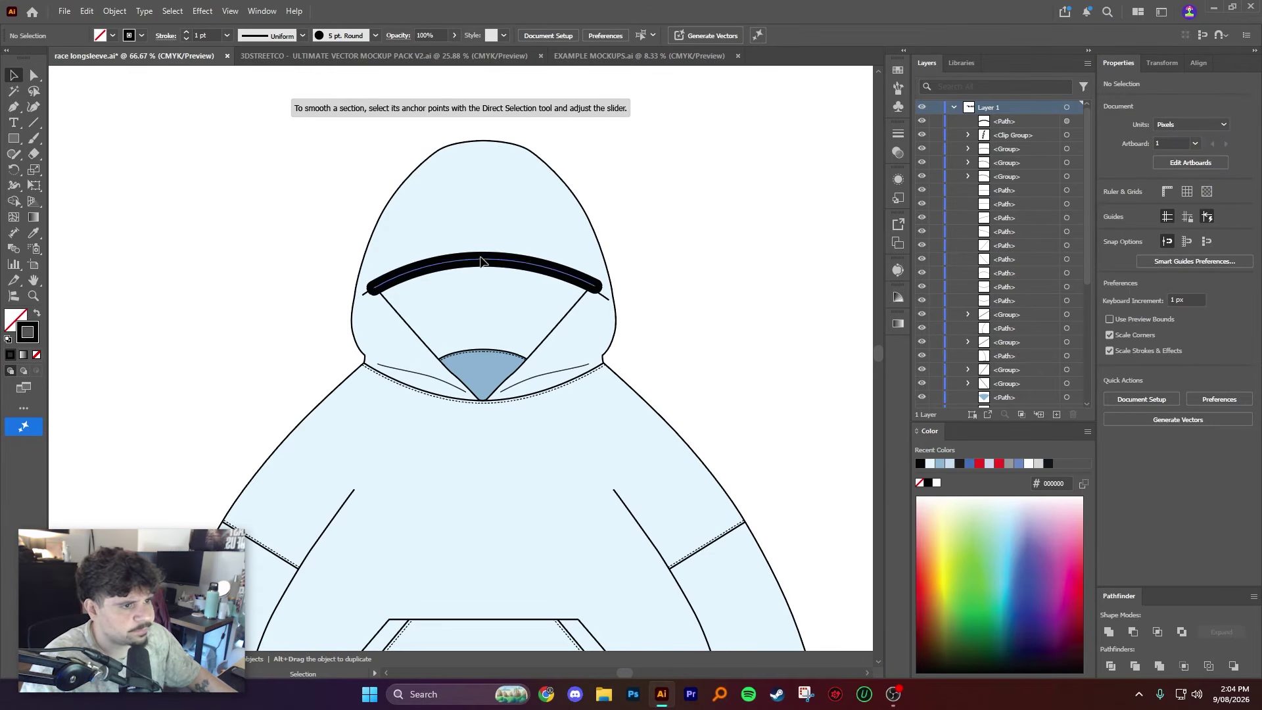
{"action": "left_click", "coordinate": [480, 261]}
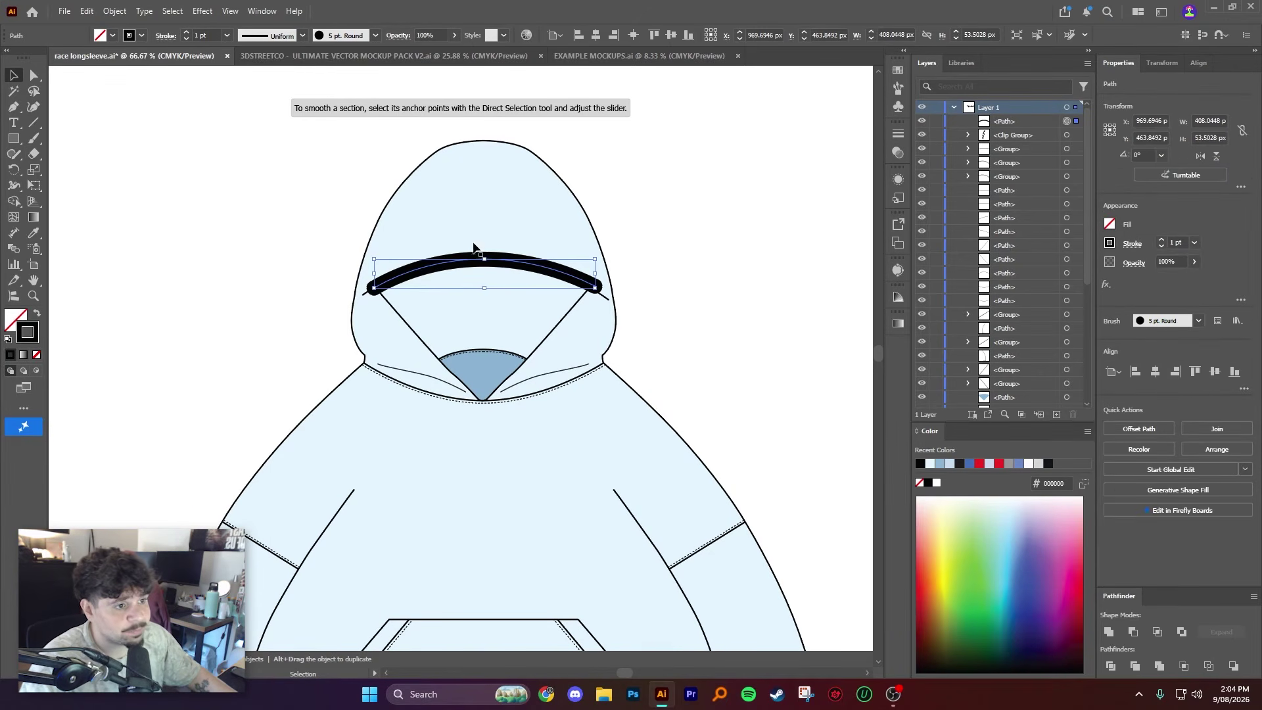
{"action": "left_click", "coordinate": [208, 13]}
{"action": "mouse_move", "coordinate": [282, 290]}
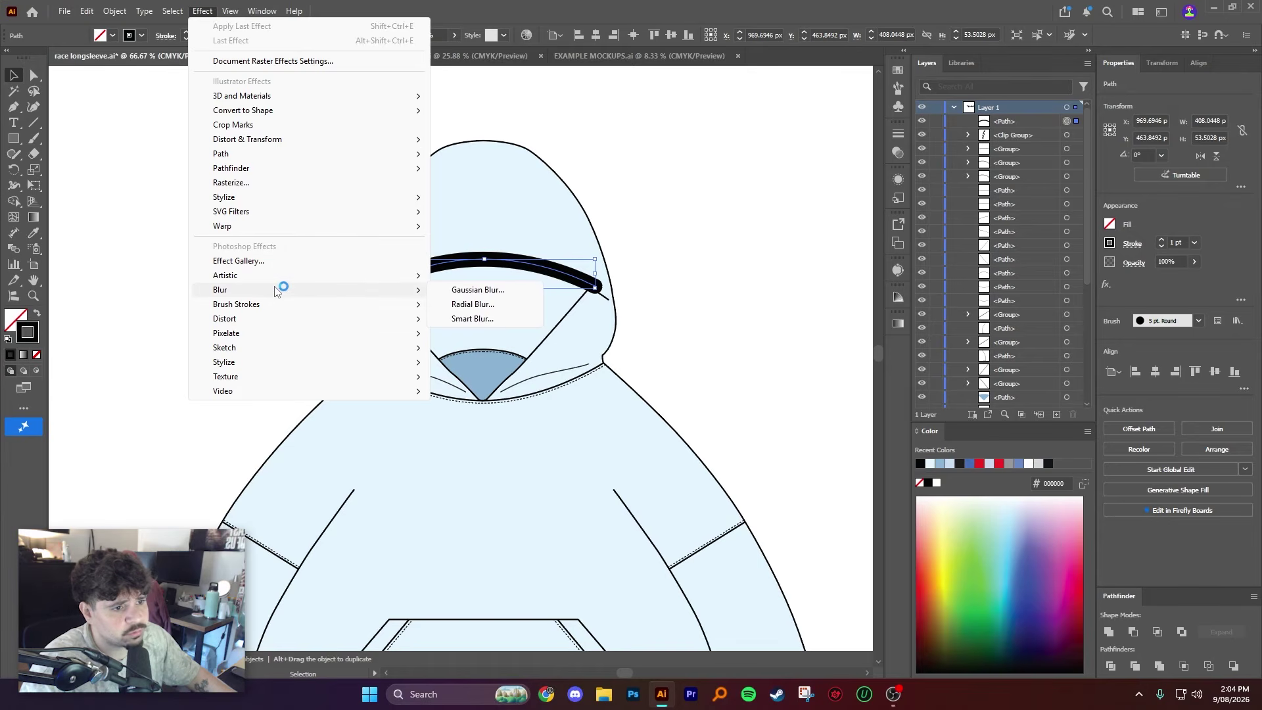
{"action": "left_click", "coordinate": [460, 295]}
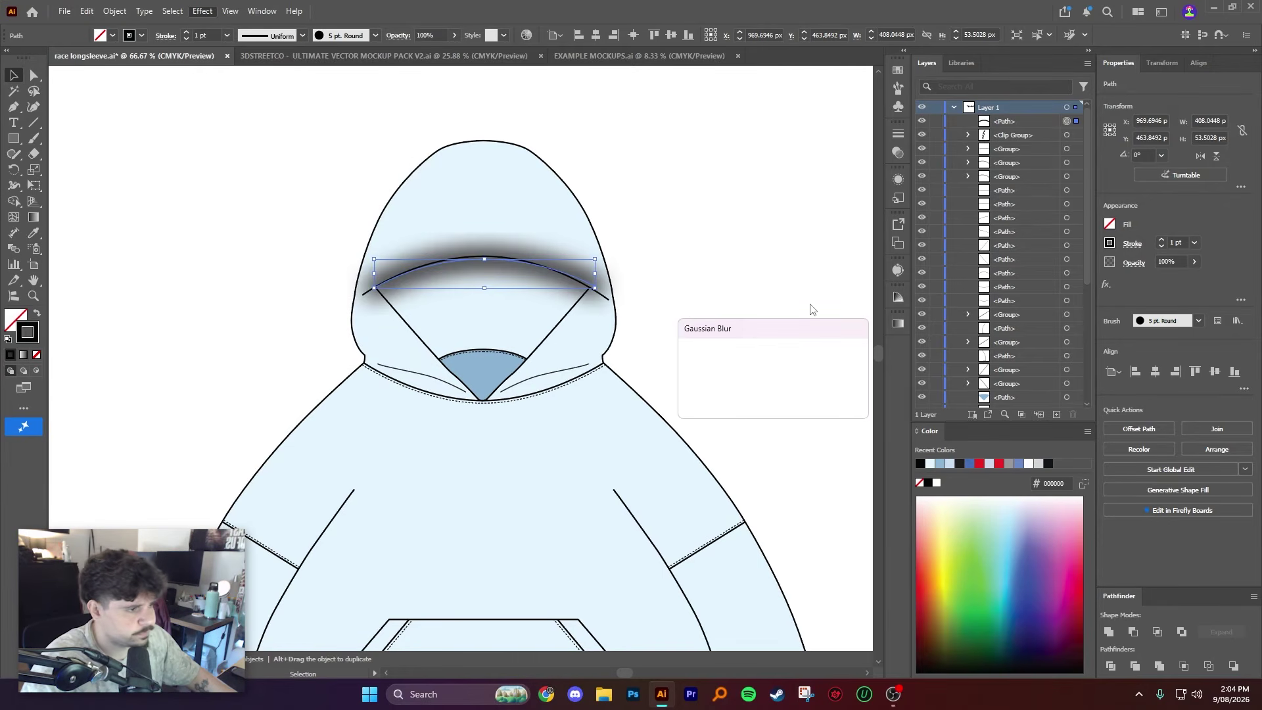
{"action": "left_click_drag", "start_coordinate": [772, 366], "coordinate": [770, 366]}
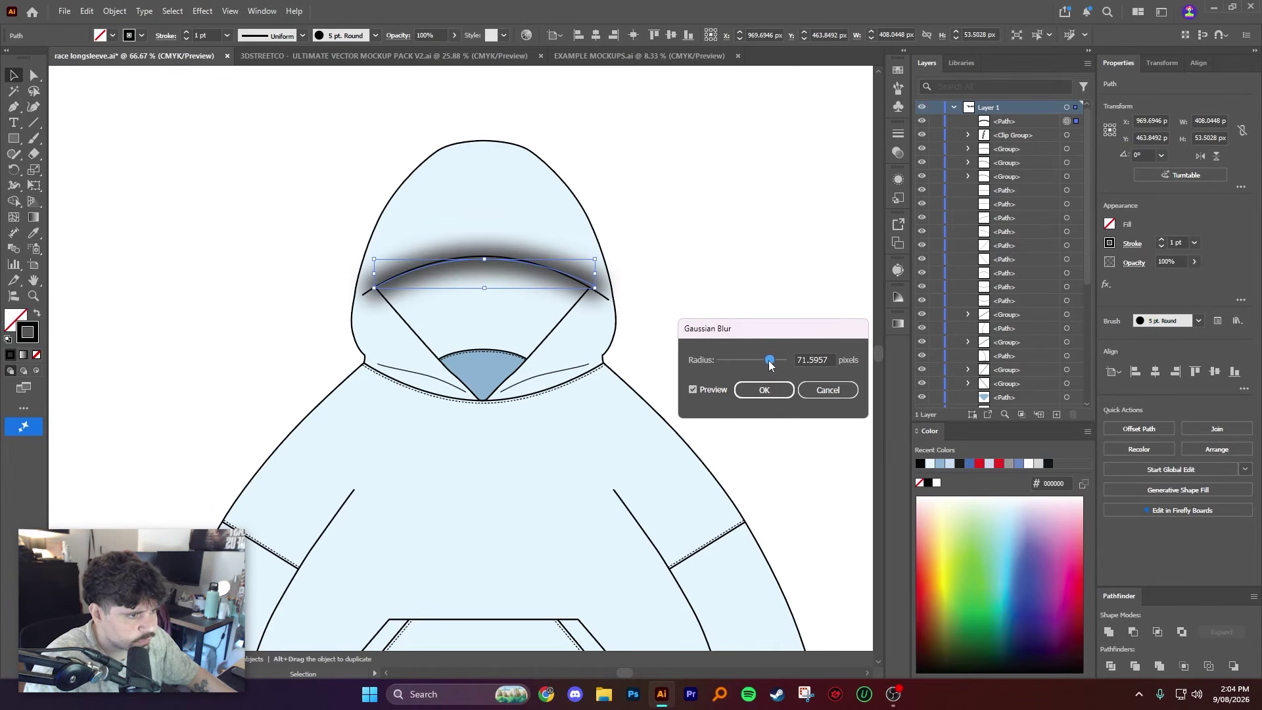
{"action": "key", "text": "Return"}
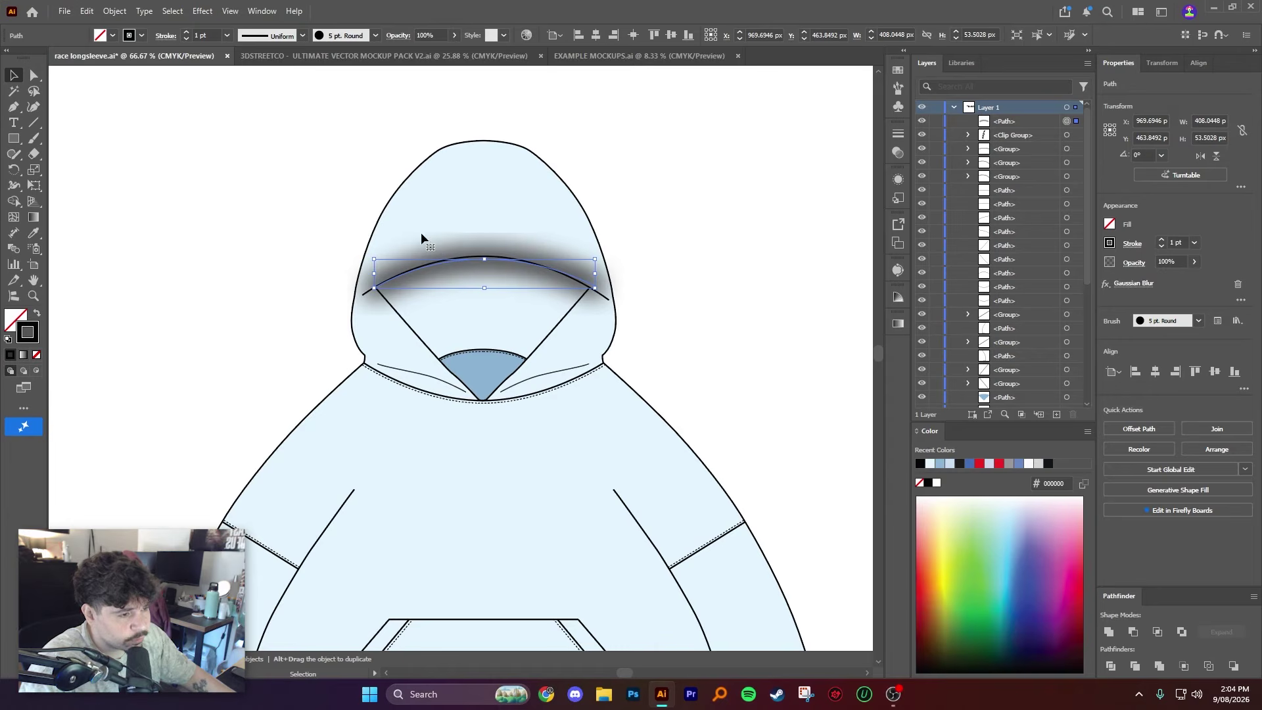
{"action": "left_click", "coordinate": [738, 309]}
Step: With no fill or stroke, trace the hood's curved seam with the Pen tool from the left hood edge to the seam's right end
{"action": "scroll", "coordinate": [453, 273], "scroll_direction": "up", "scroll_amount": 1}
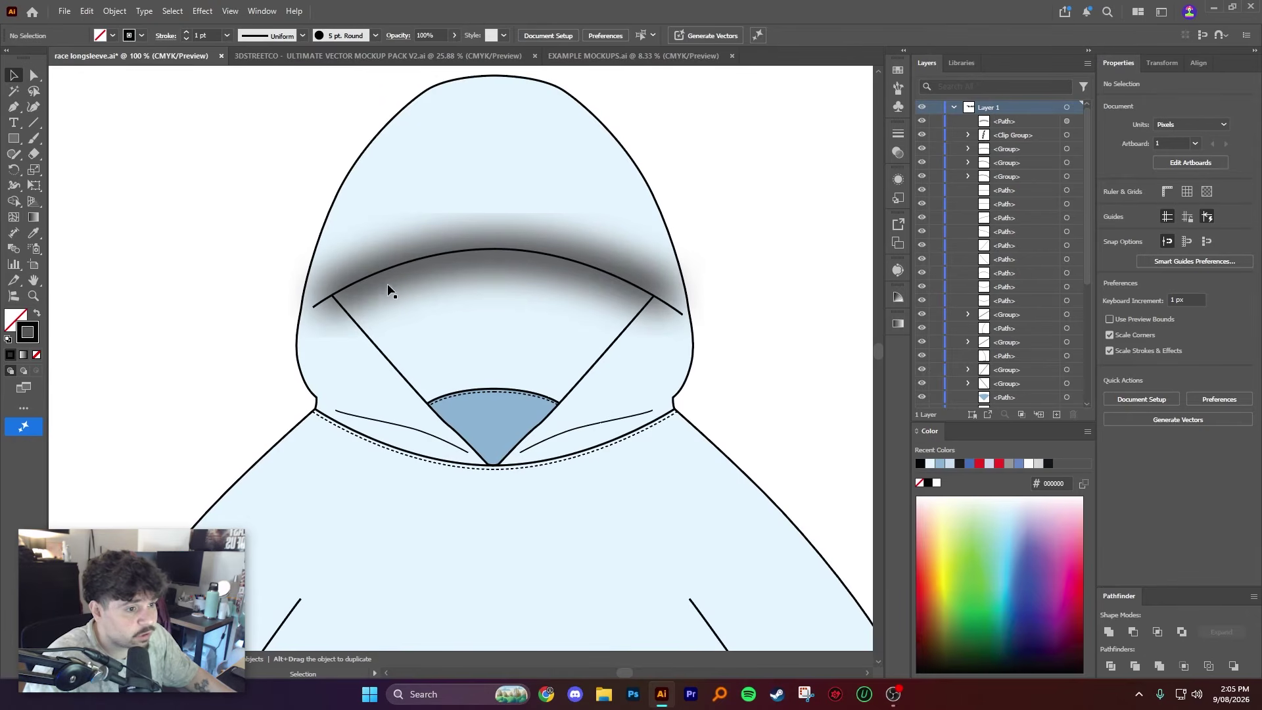
{"action": "left_click", "coordinate": [14, 107]}
{"action": "left_click_drag", "start_coordinate": [325, 206], "coordinate": [325, 213]}
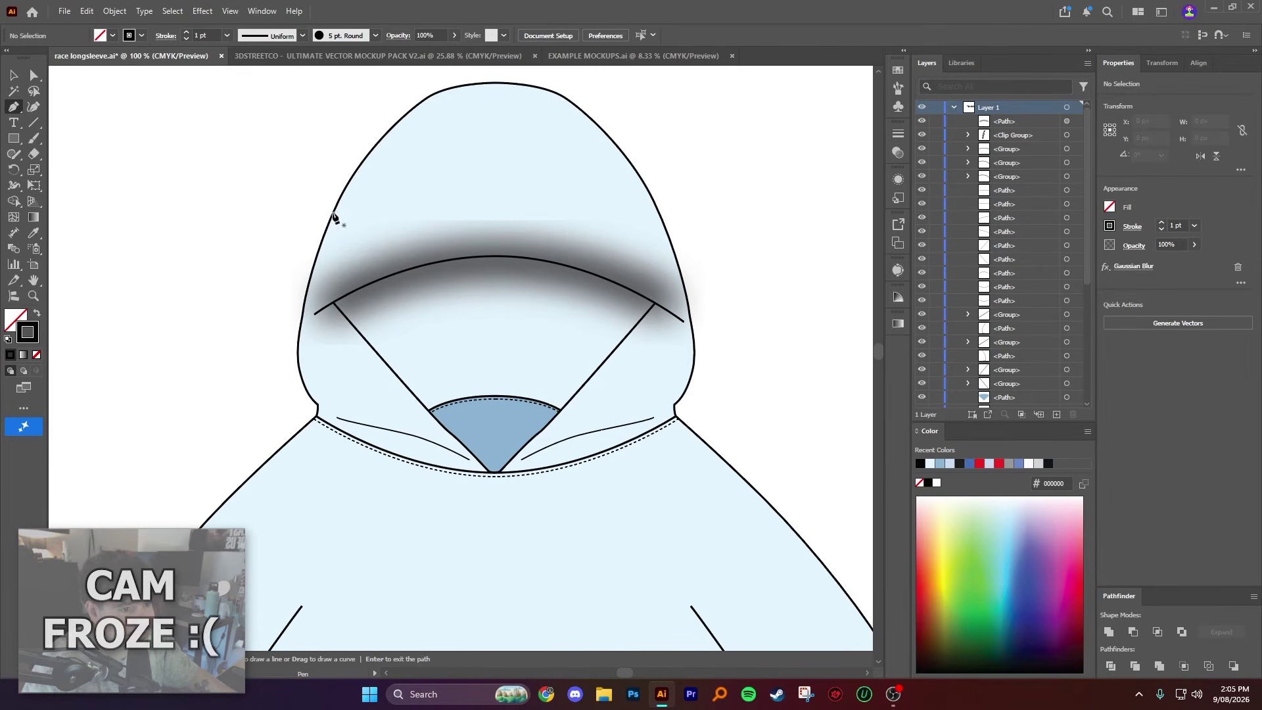
{"action": "left_click", "coordinate": [37, 355]}
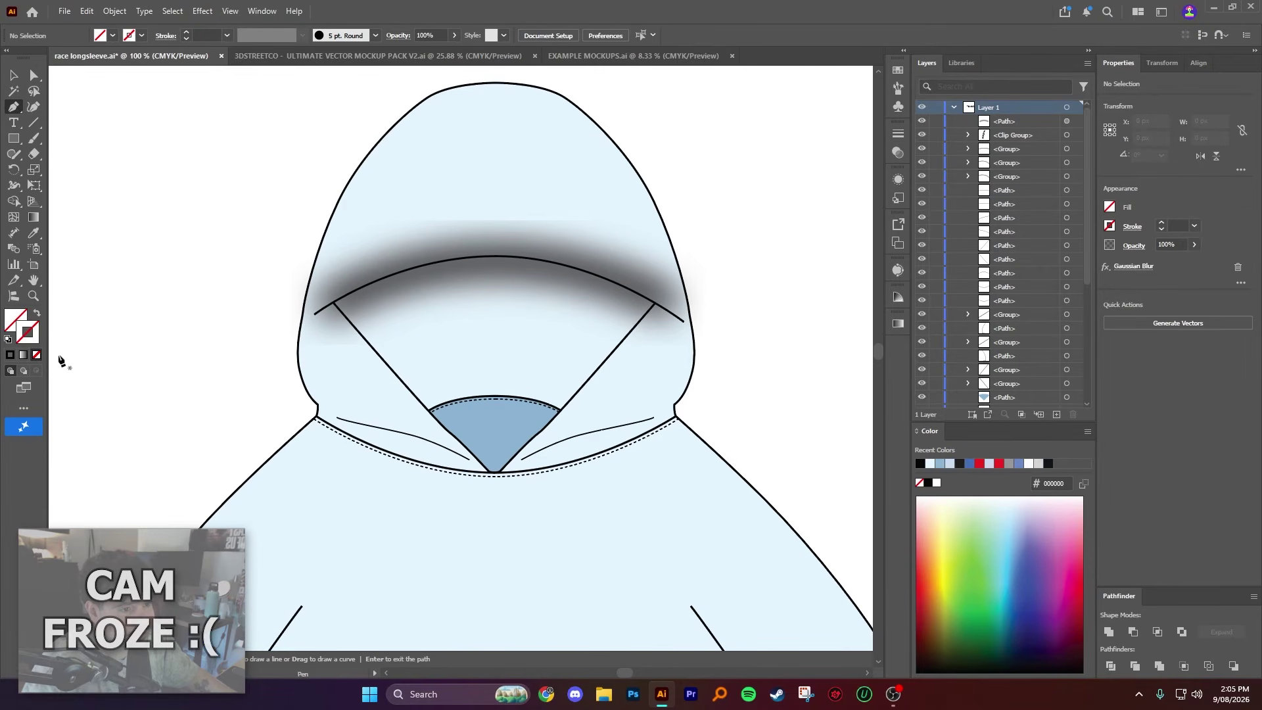
{"action": "scroll", "coordinate": [312, 295], "scroll_direction": "up", "scroll_amount": 2}
{"action": "left_click_drag", "start_coordinate": [397, 295], "coordinate": [247, 331]}
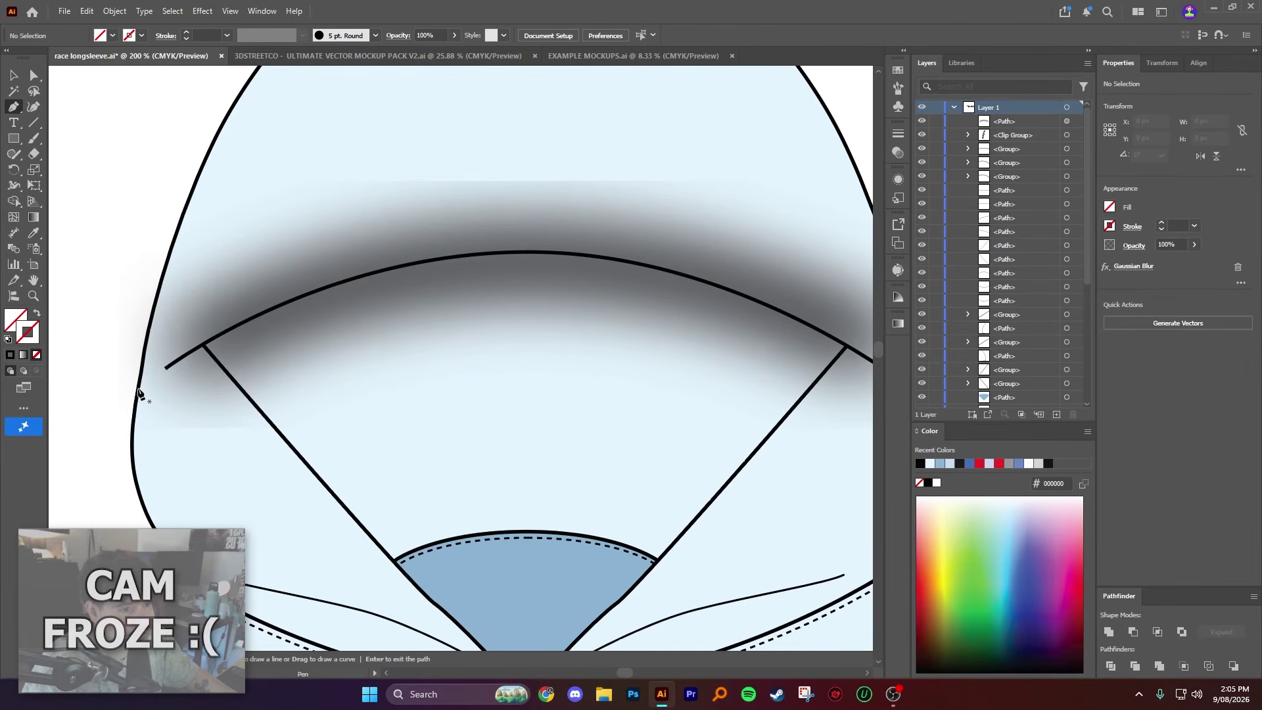
{"action": "left_click", "coordinate": [139, 389]}
{"action": "left_click_drag", "start_coordinate": [247, 320], "coordinate": [332, 291]}
{"action": "left_click", "coordinate": [388, 269]}
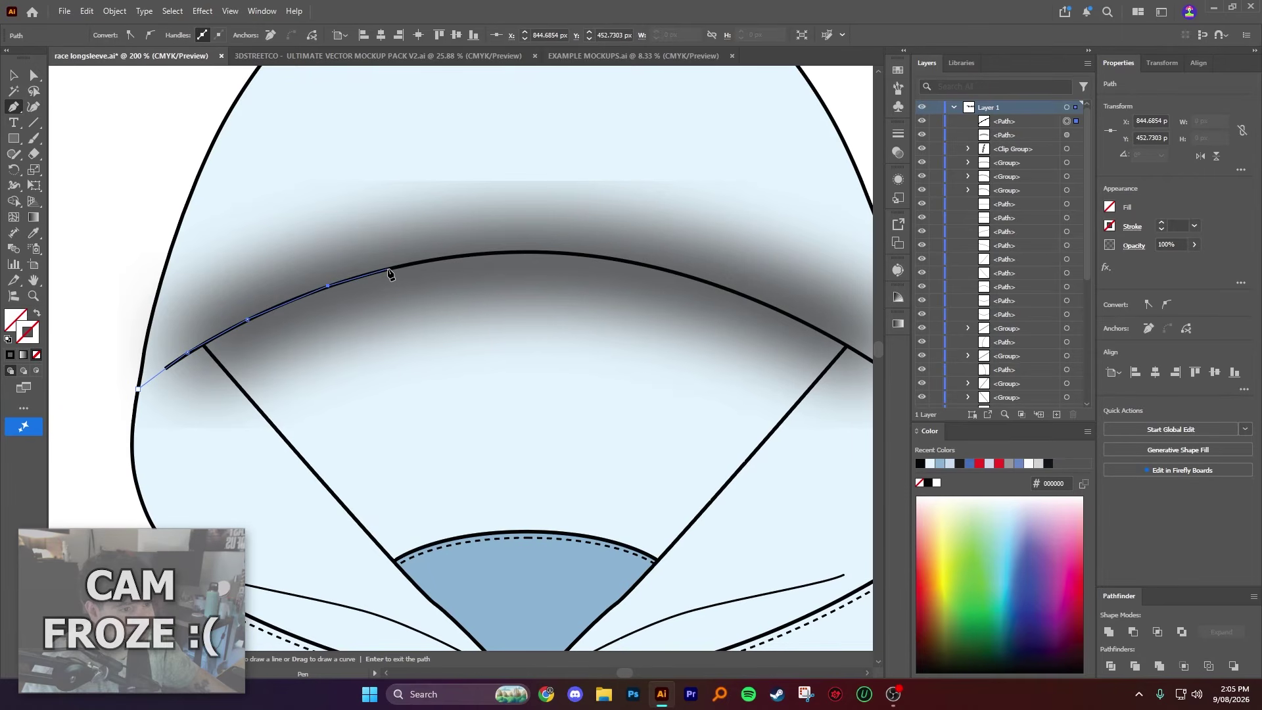
{"action": "left_click_drag", "start_coordinate": [439, 266], "coordinate": [326, 282]}
{"action": "left_click", "coordinate": [412, 268]}
{"action": "left_click", "coordinate": [476, 270]}
{"action": "left_click", "coordinate": [598, 299]}
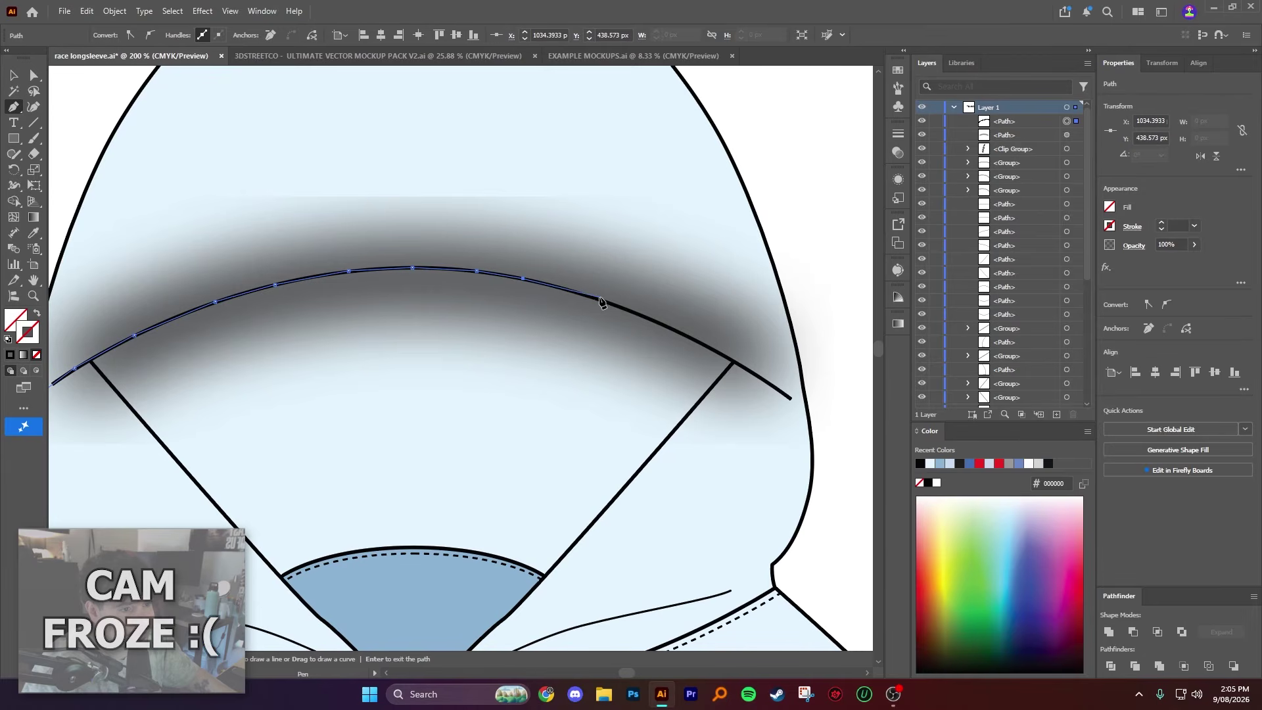
{"action": "left_click", "coordinate": [646, 318]}
{"action": "left_click", "coordinate": [703, 345]}
{"action": "left_click", "coordinate": [747, 368]}
{"action": "left_click", "coordinate": [789, 397]}
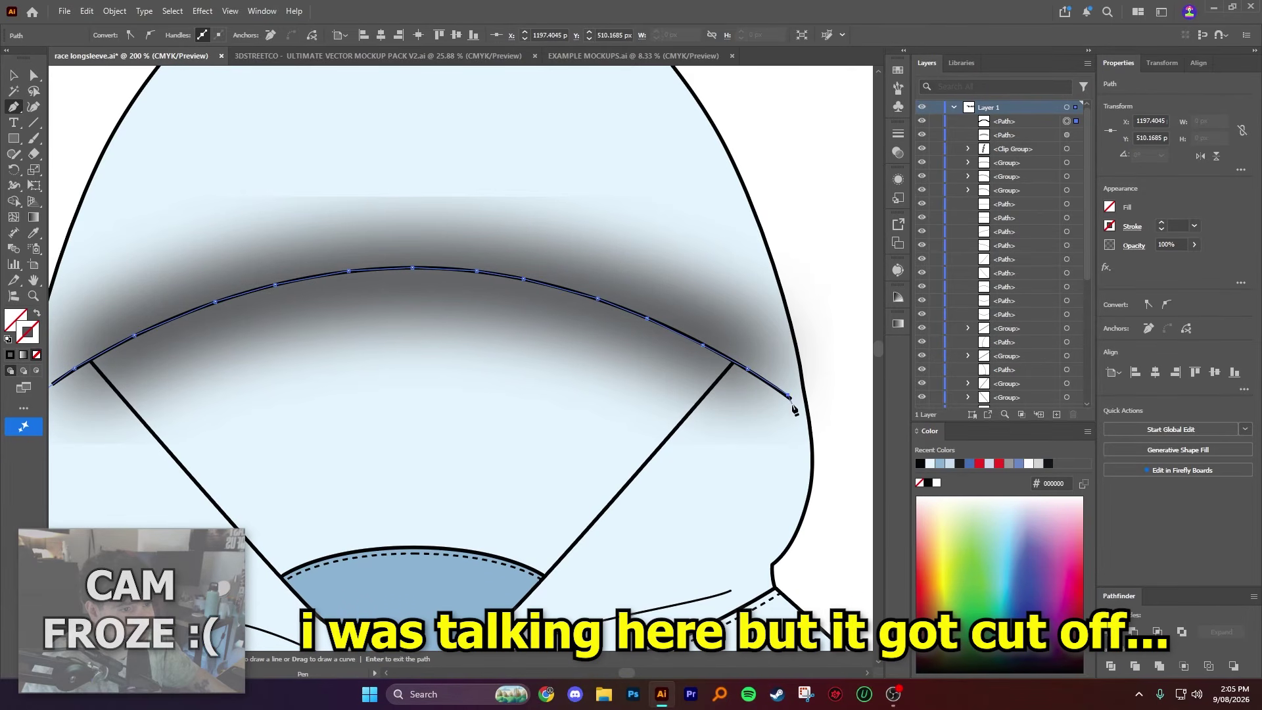
Step: Extend the mask path down the hood's right side and back across the area below the seam to the left hood edge
{"action": "left_click", "coordinate": [807, 418]}
{"action": "left_click", "coordinate": [822, 464]}
{"action": "scroll", "coordinate": [809, 479], "scroll_direction": "down", "scroll_amount": 2}
{"action": "left_click", "coordinate": [765, 516]}
{"action": "left_click", "coordinate": [611, 494]}
{"action": "left_click", "coordinate": [455, 478]}
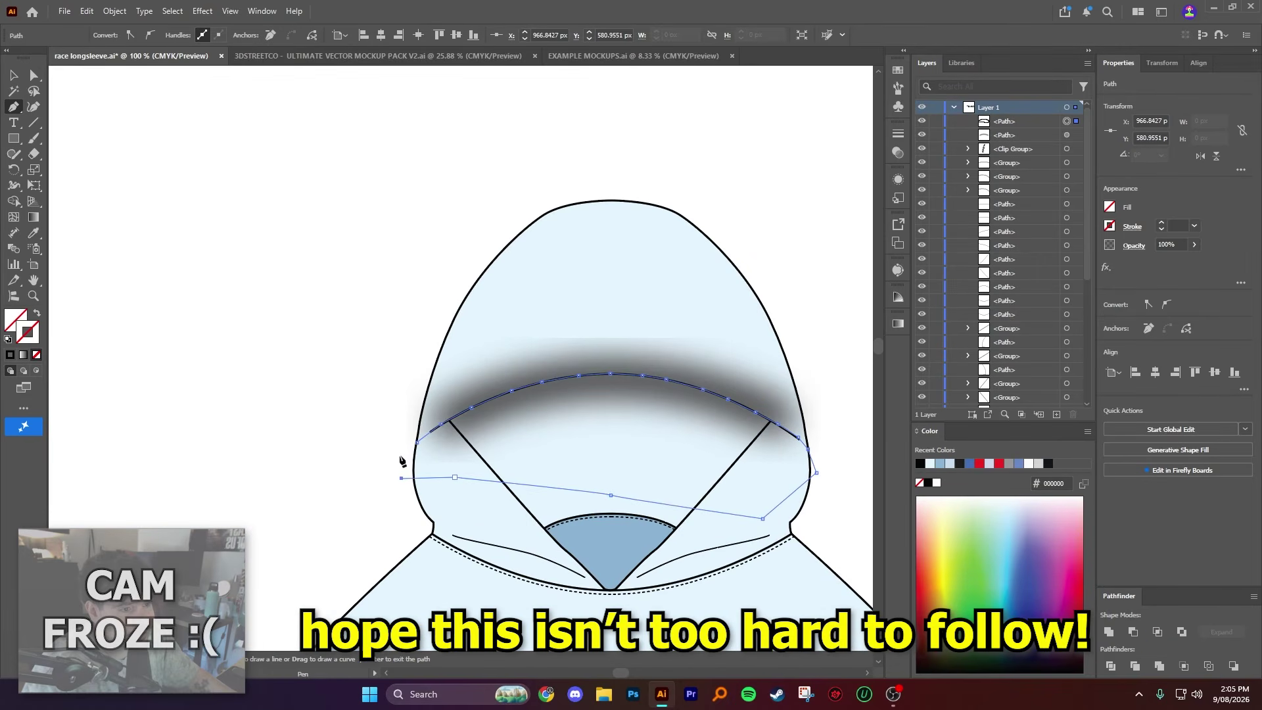
{"action": "scroll", "coordinate": [403, 457], "scroll_direction": "up", "scroll_amount": 2}
{"action": "left_click", "coordinate": [421, 484]}
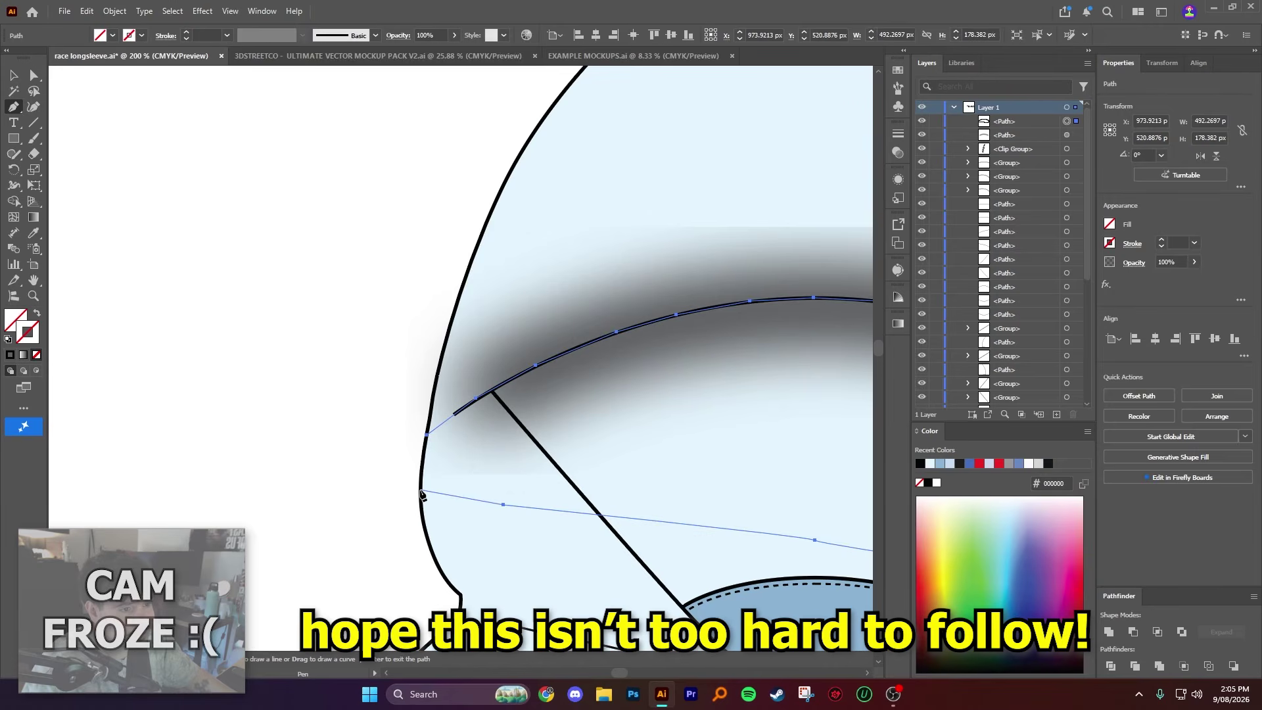
Step: Make a clipping mask from the blurred black stroke and the traced path below the hood's curved seam
{"action": "scroll", "coordinate": [519, 445], "scroll_direction": "down", "scroll_amount": 1}
{"action": "scroll", "coordinate": [484, 437], "scroll_direction": "down", "scroll_amount": 1}
{"action": "key", "text": "v"}
{"action": "left_click", "coordinate": [507, 361]}
{"action": "left_click", "coordinate": [672, 418], "text": "shift"}
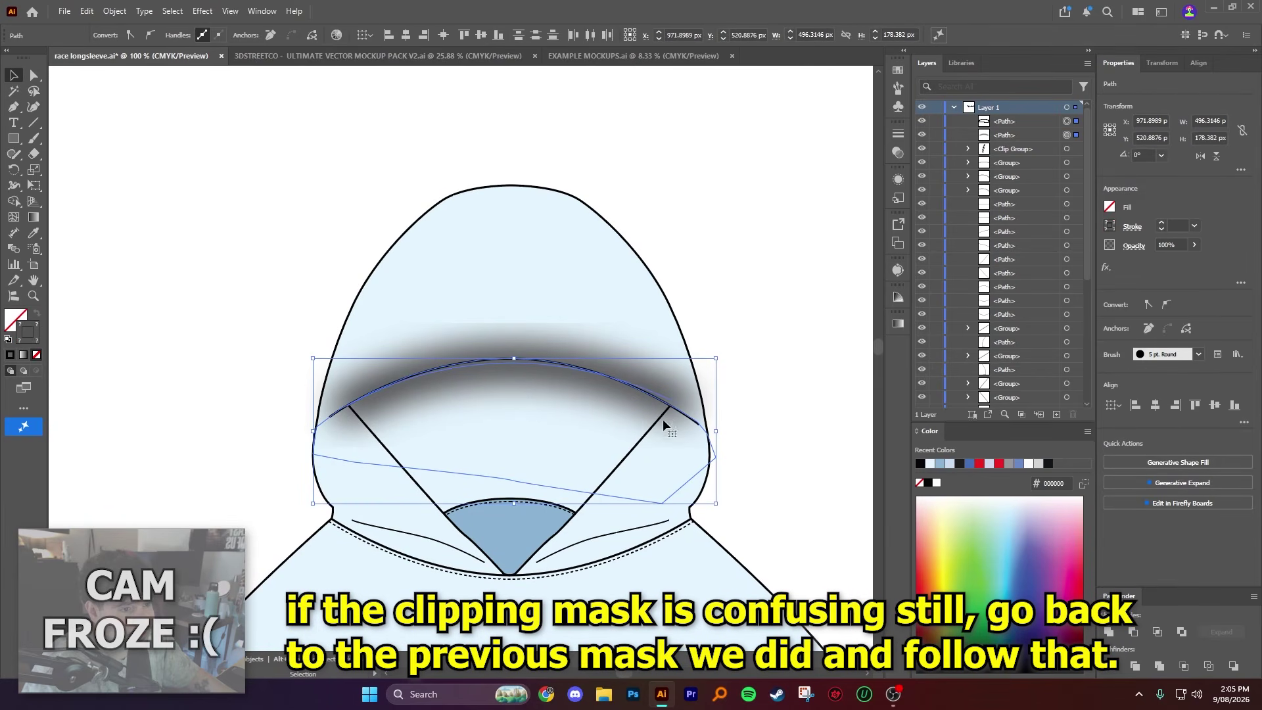
{"action": "right_click", "coordinate": [530, 373]}
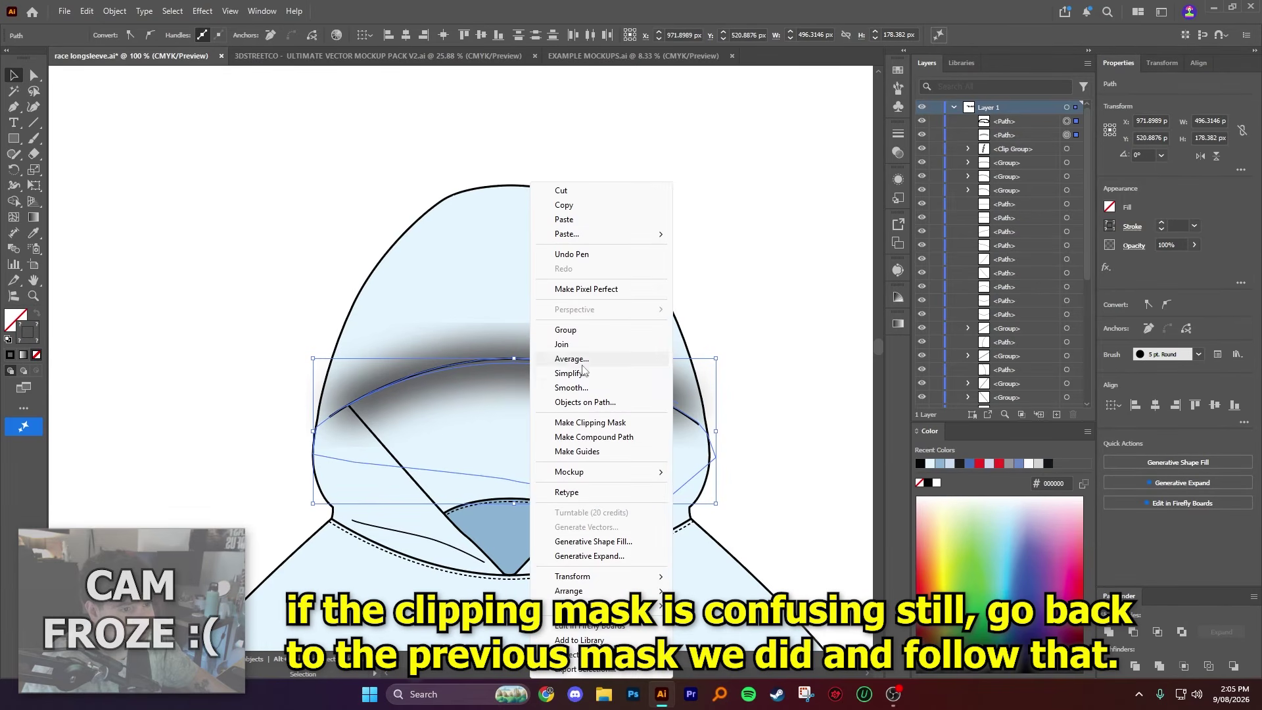
{"action": "left_click", "coordinate": [601, 423]}
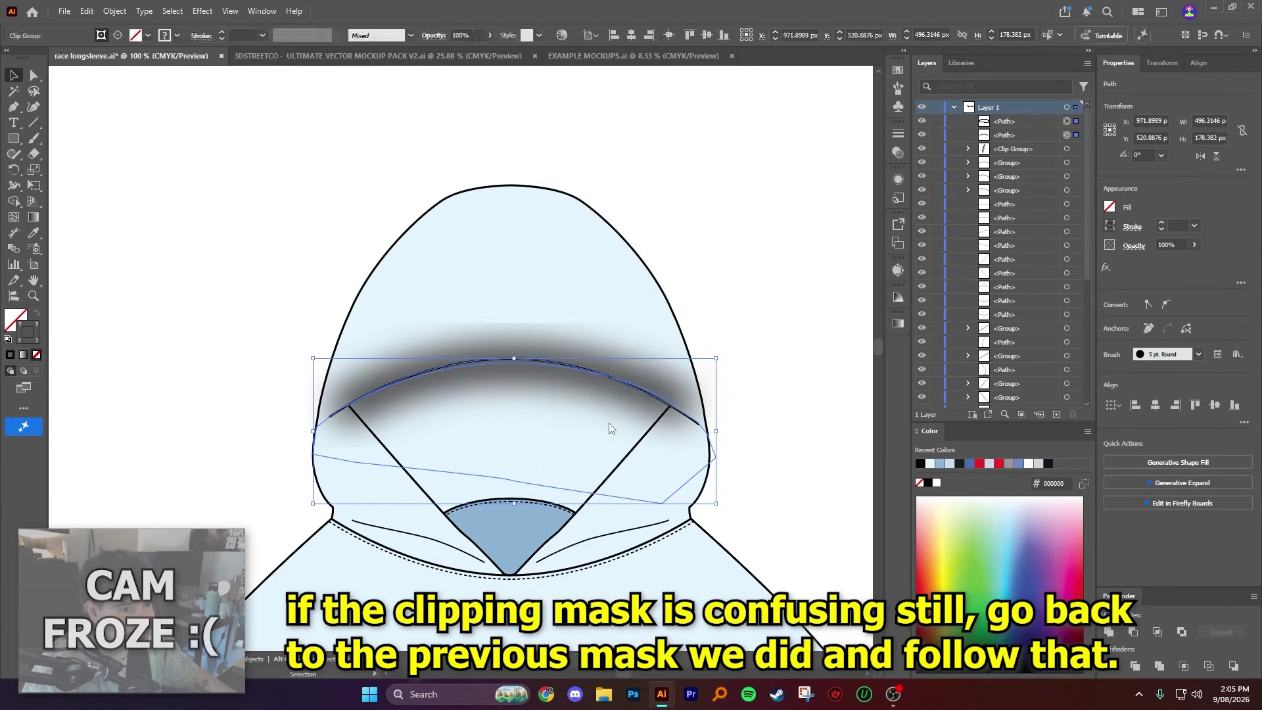
{"action": "left_click", "coordinate": [773, 263]}
Step: Set the clipped hood shadow's opacity to 43%
{"action": "left_click", "coordinate": [553, 397]}
{"action": "key", "text": "ctrl+minus"}
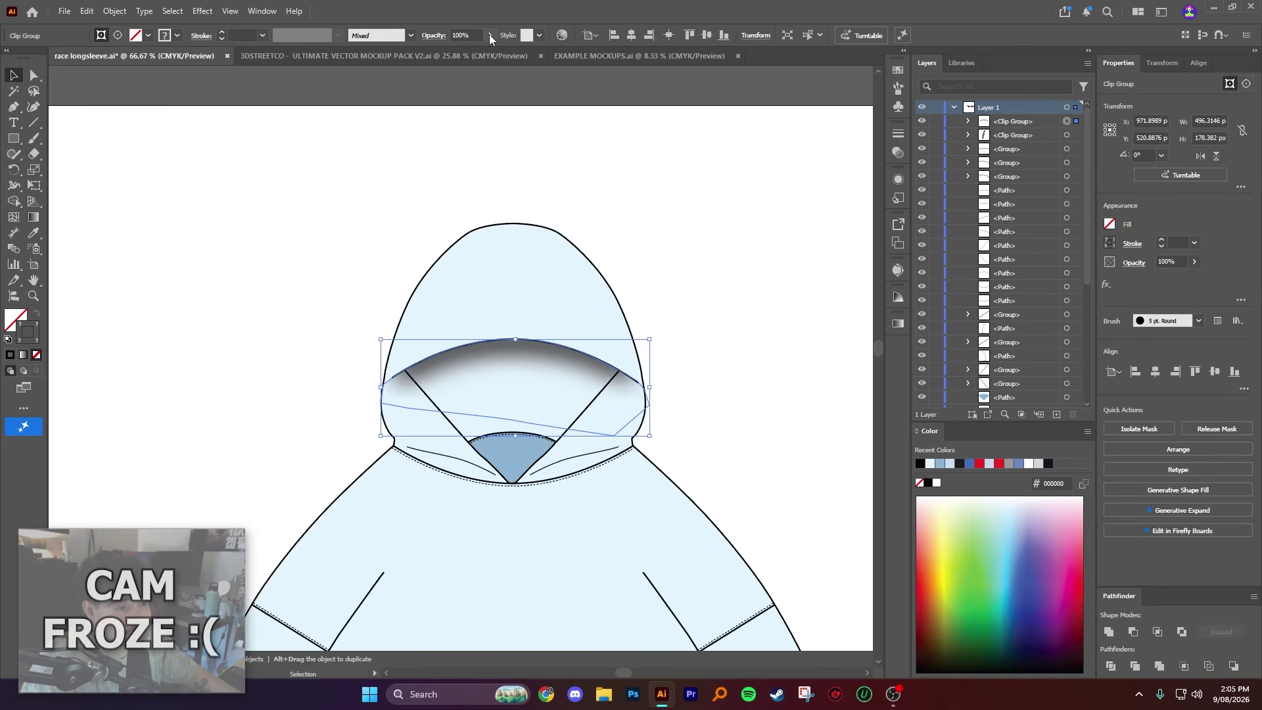
{"action": "left_click_drag", "start_coordinate": [482, 57], "coordinate": [459, 53]}
{"action": "left_click", "coordinate": [673, 270]}
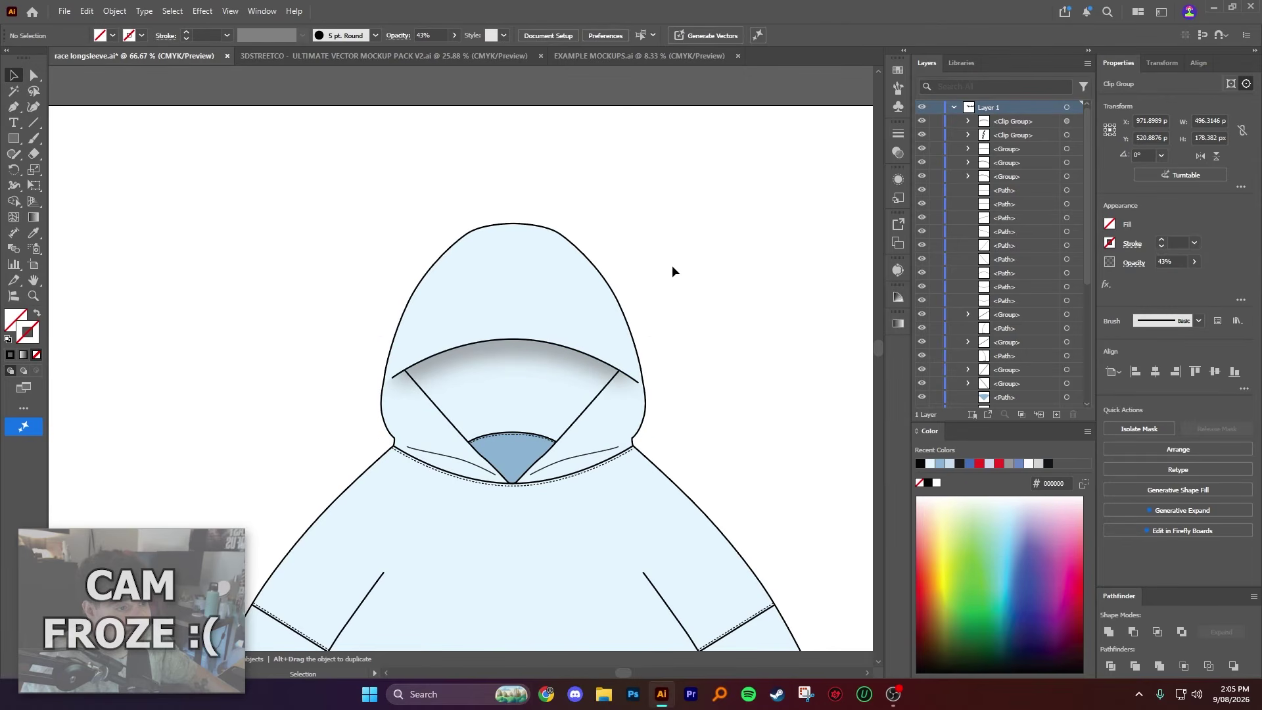
Step: Paint a black 5 pt. Round stroke along the body's left seam and hem corner, and blur it with a Gaussian radius of about 73.8 pixels
{"action": "key", "text": "ctrl+plus"}
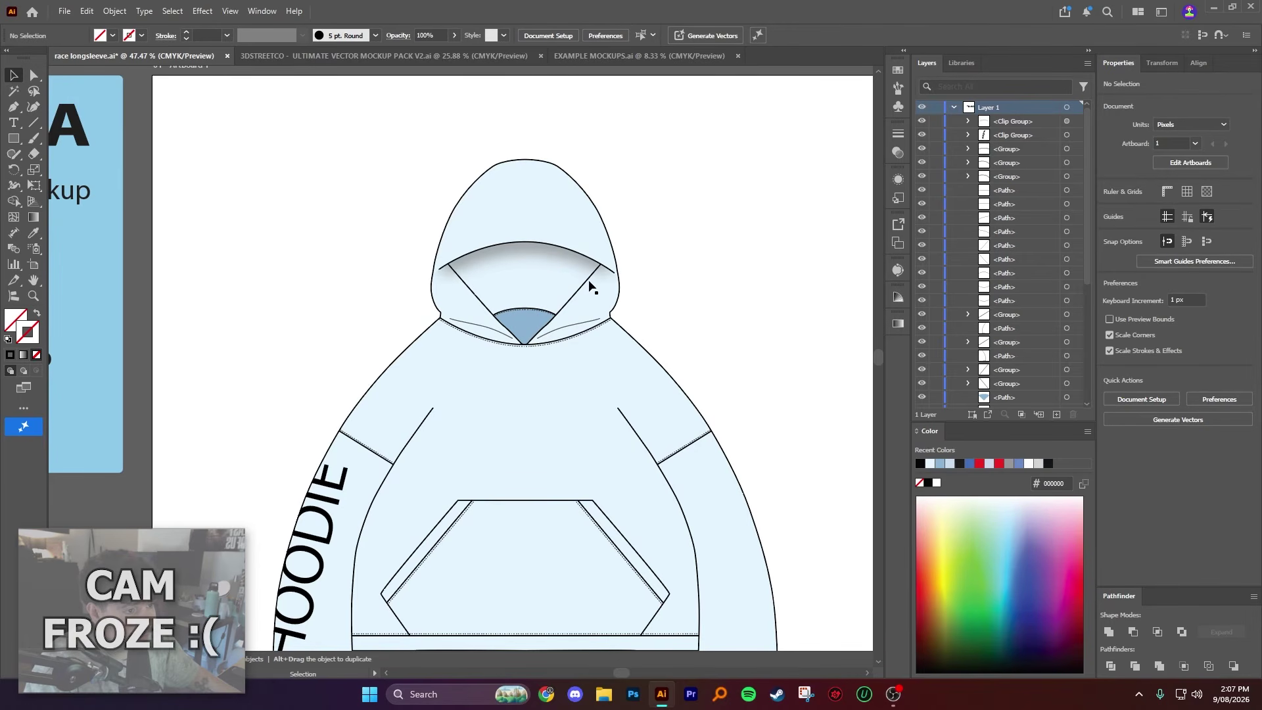
{"action": "left_click_drag", "start_coordinate": [568, 315], "coordinate": [560, 275]}
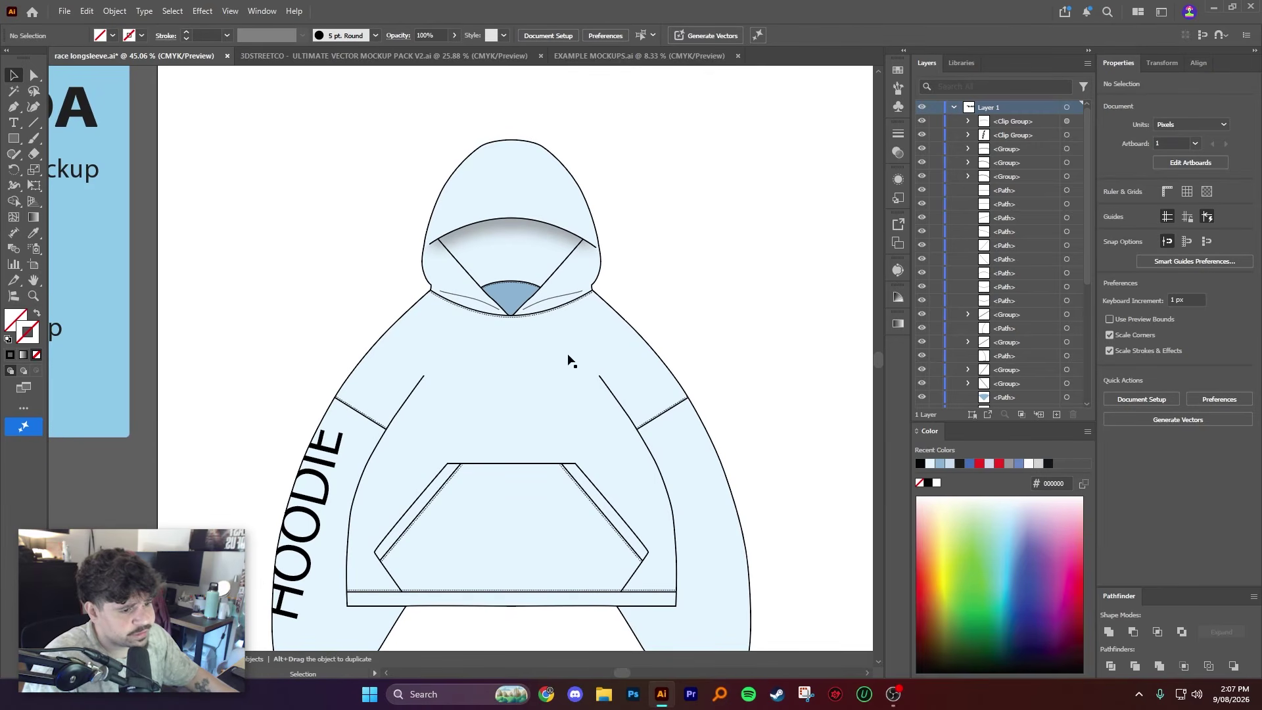
{"action": "left_click_drag", "start_coordinate": [436, 427], "coordinate": [487, 298]}
{"action": "scroll", "coordinate": [414, 369], "scroll_direction": "up", "scroll_amount": 1}
{"action": "left_click_drag", "start_coordinate": [401, 374], "coordinate": [410, 348]}
{"action": "scroll", "coordinate": [410, 351], "scroll_direction": "up", "scroll_amount": 1}
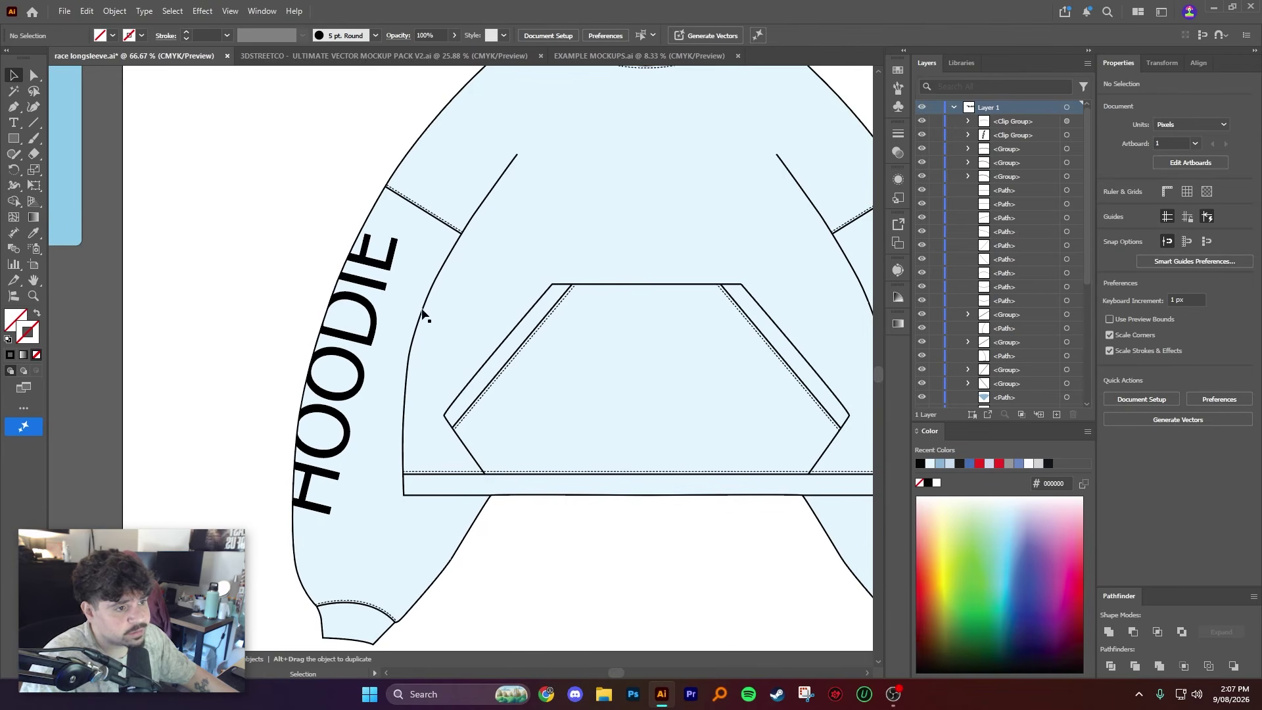
{"action": "left_click_drag", "start_coordinate": [262, 172], "coordinate": [270, 203]}
{"action": "left_click", "coordinate": [33, 138]}
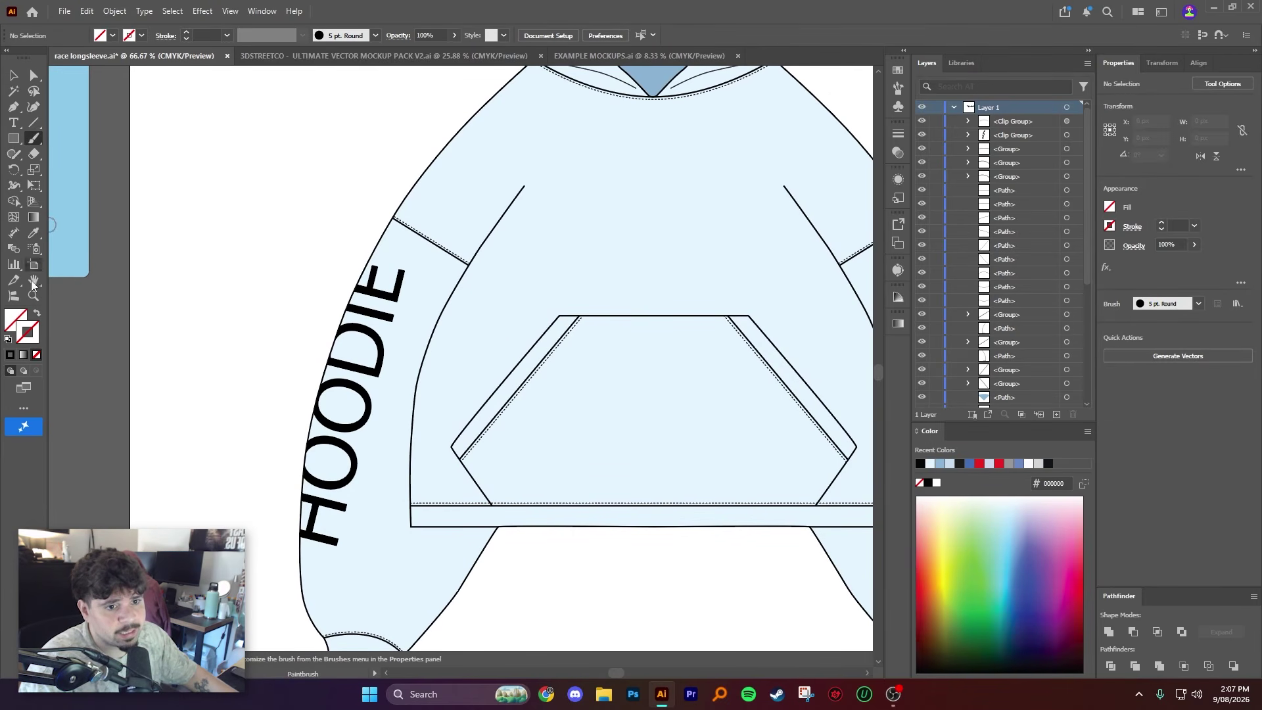
{"action": "left_click", "coordinate": [10, 354]}
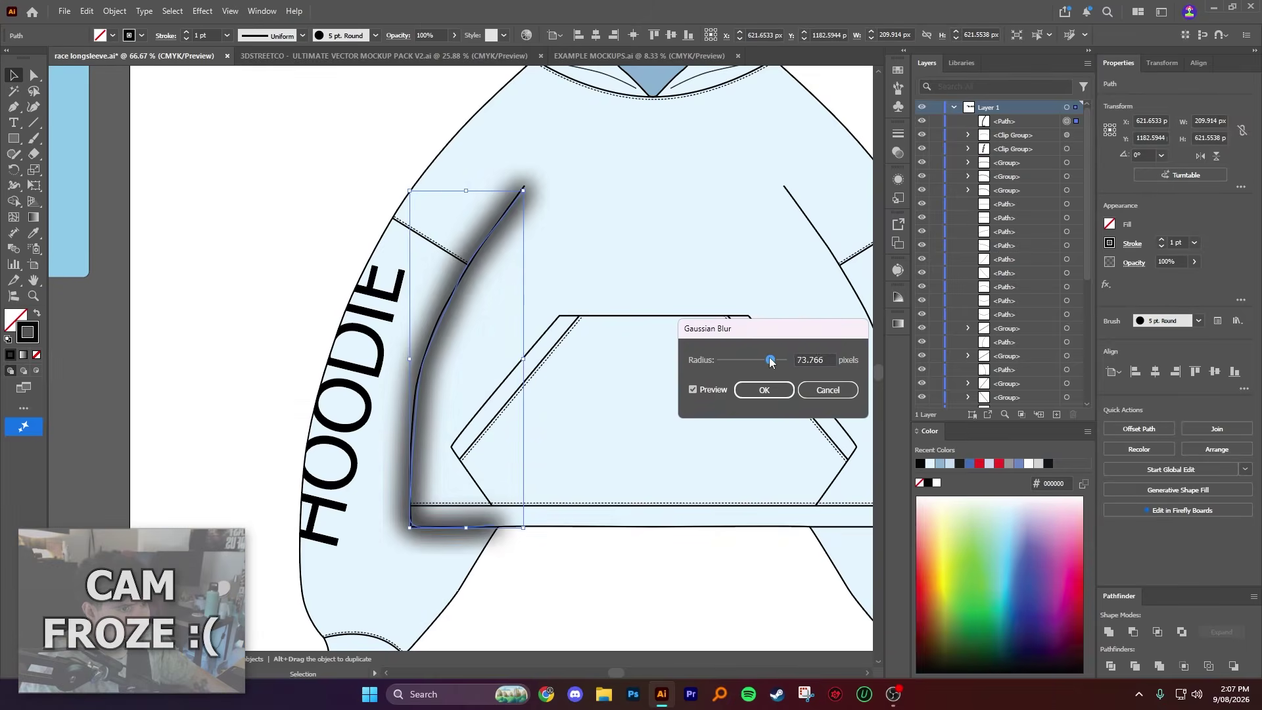
{"action": "key", "text": "Return"}
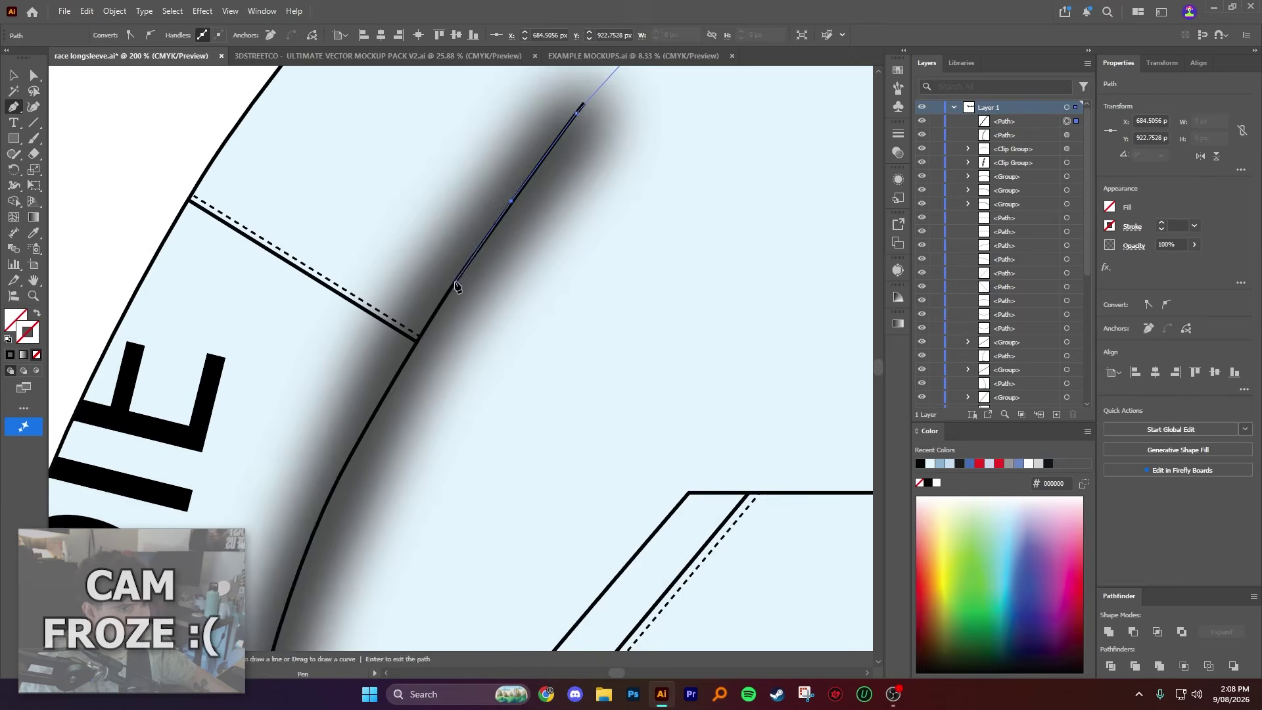
Step: Trace a mask path with the Pen tool along the body's left seam and around the shadow area on the left sleeve
{"action": "left_click", "coordinate": [448, 288]}
{"action": "left_click", "coordinate": [412, 278]}
{"action": "scroll", "coordinate": [601, 402], "scroll_direction": "up", "scroll_amount": 5}
{"action": "left_click", "coordinate": [601, 401]}
{"action": "scroll", "coordinate": [601, 401], "scroll_direction": "down", "scroll_amount": 5}
{"action": "left_click", "coordinate": [513, 527]}
Step: Clip the blurred sleeve stroke with the traced mask path
{"action": "key", "text": "v"}
{"action": "key", "text": "ctrl+7"}
{"action": "left_click", "coordinate": [236, 254]}
{"action": "scroll", "coordinate": [591, 293], "scroll_direction": "down", "scroll_amount": 3}
{"action": "left_click_drag", "start_coordinate": [557, 314], "coordinate": [623, 260]}
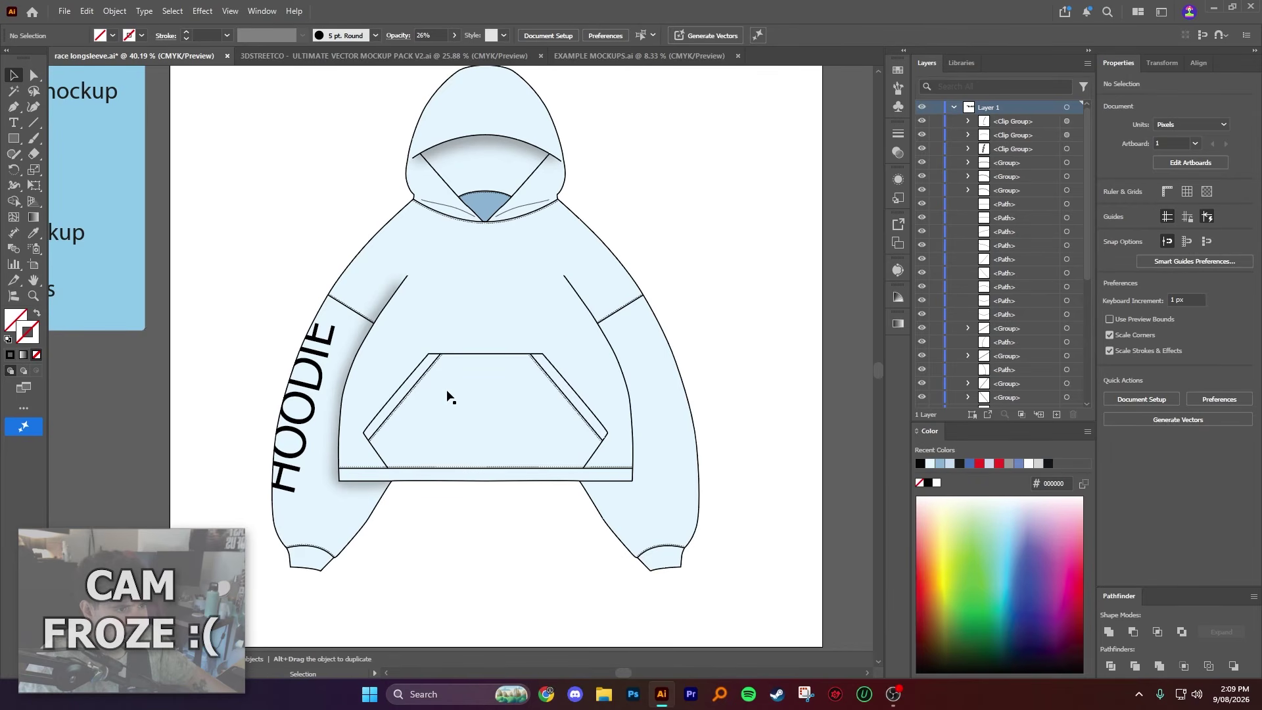
Step: Set the clipped left sleeve shadow's opacity to 18%
{"action": "left_click", "coordinate": [352, 343]}
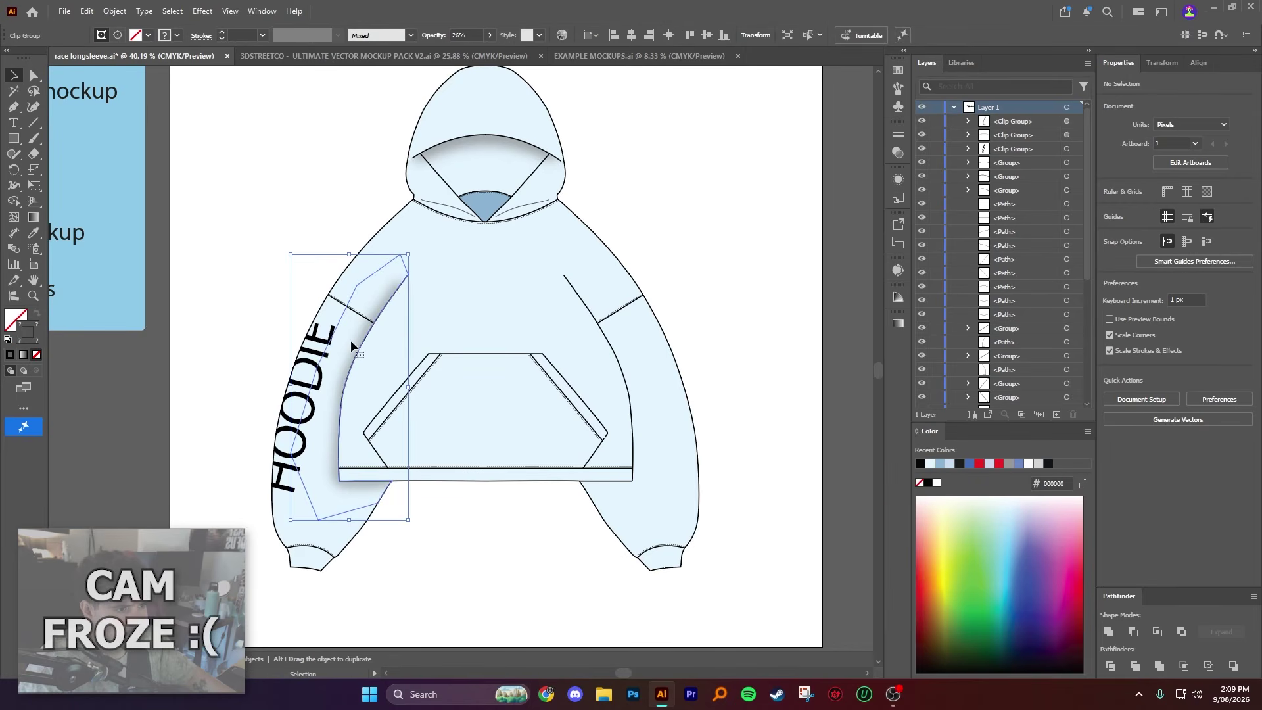
{"action": "left_click", "coordinate": [489, 35]}
{"action": "left_click_drag", "start_coordinate": [454, 53], "coordinate": [447, 53]}
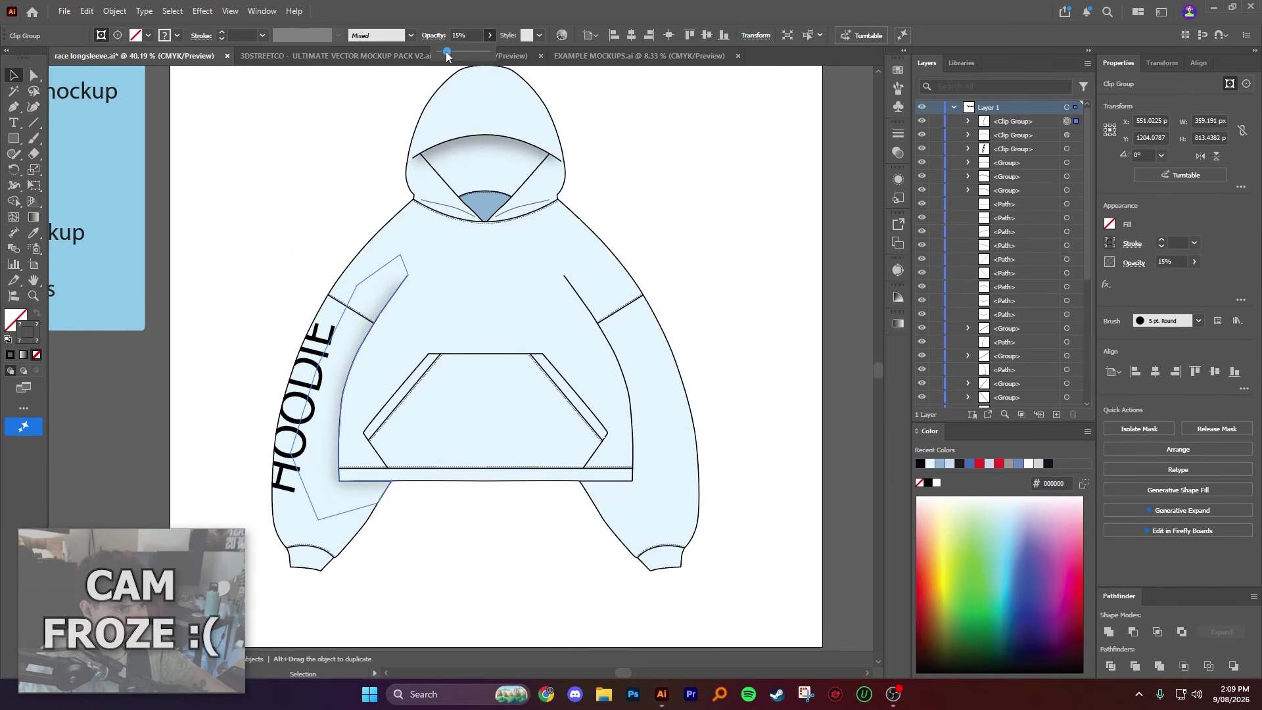
{"action": "left_click", "coordinate": [291, 208]}
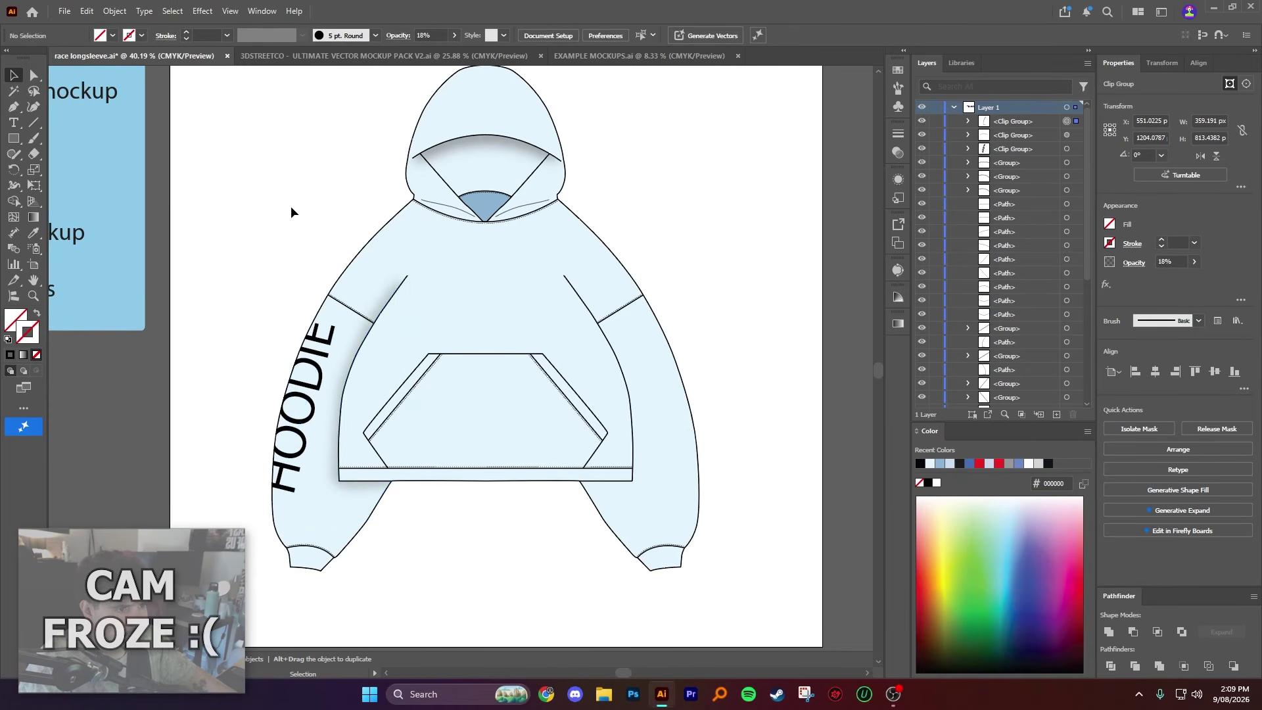
Step: Try to reposition the right sleeve's cuff by moving its directly selected anchor points, and undo the last change
{"action": "scroll", "coordinate": [290, 208], "scroll_direction": "down", "scroll_amount": 1}
{"action": "left_click_drag", "start_coordinate": [296, 208], "coordinate": [323, 228]}
{"action": "key", "text": "z"}
{"action": "left_click", "coordinate": [32, 76]}
{"action": "left_click_drag", "start_coordinate": [638, 464], "coordinate": [574, 432]}
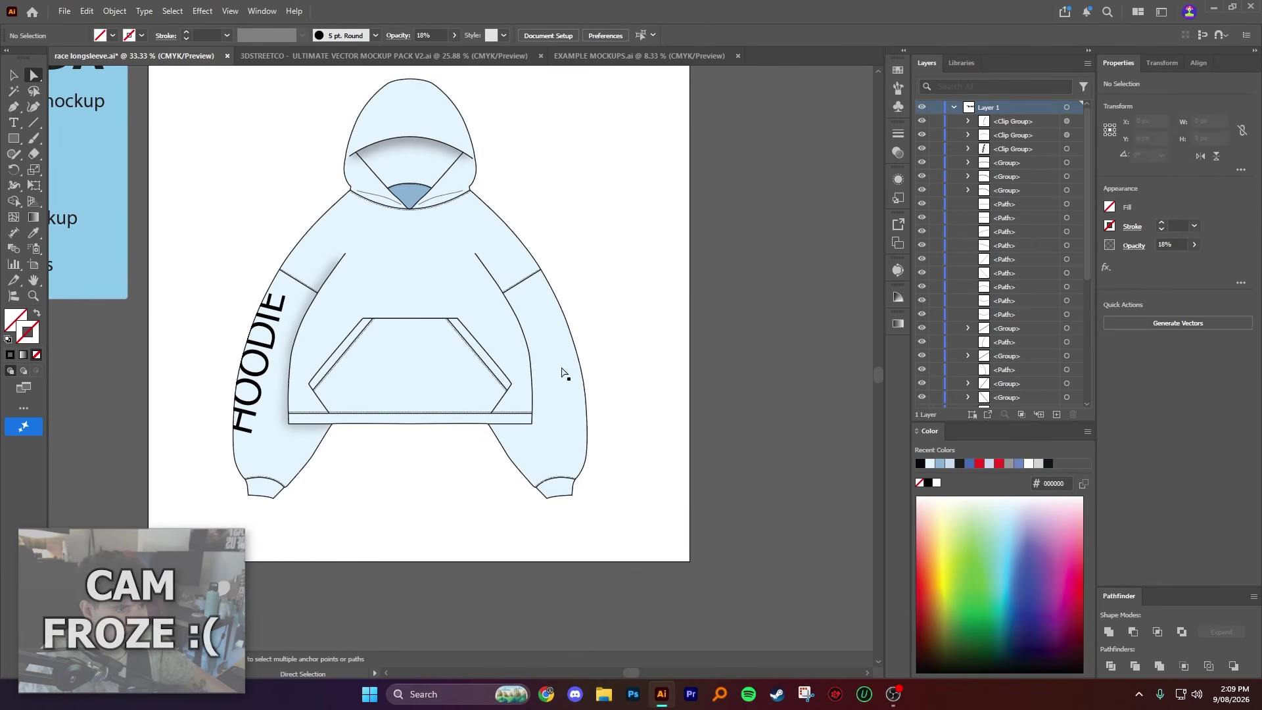
{"action": "key", "text": "z"}
{"action": "scroll", "coordinate": [589, 473], "scroll_direction": "up", "scroll_amount": 1}
{"action": "scroll", "coordinate": [596, 502], "scroll_direction": "up", "scroll_amount": 2}
{"action": "left_click_drag", "start_coordinate": [582, 491], "coordinate": [589, 499]}
{"action": "left_click", "coordinate": [33, 75]}
{"action": "left_click_drag", "start_coordinate": [521, 452], "coordinate": [491, 416]}
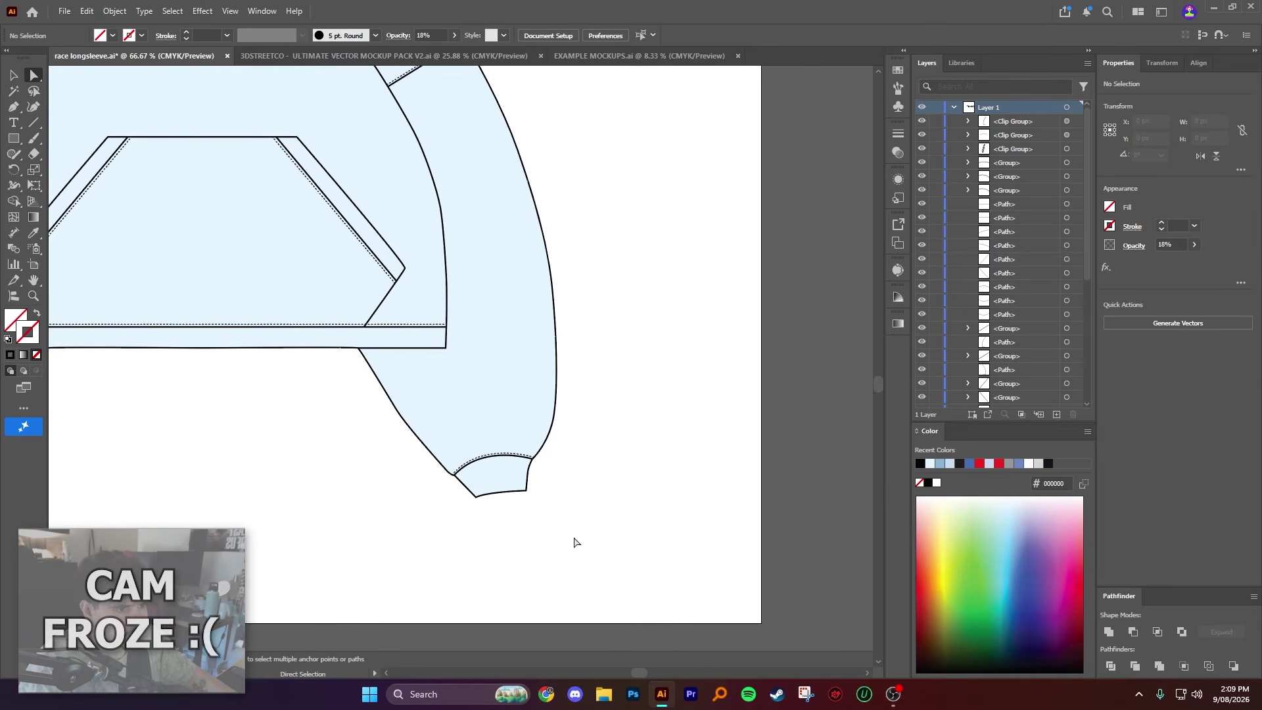
{"action": "left_click_drag", "start_coordinate": [606, 553], "coordinate": [332, 366]}
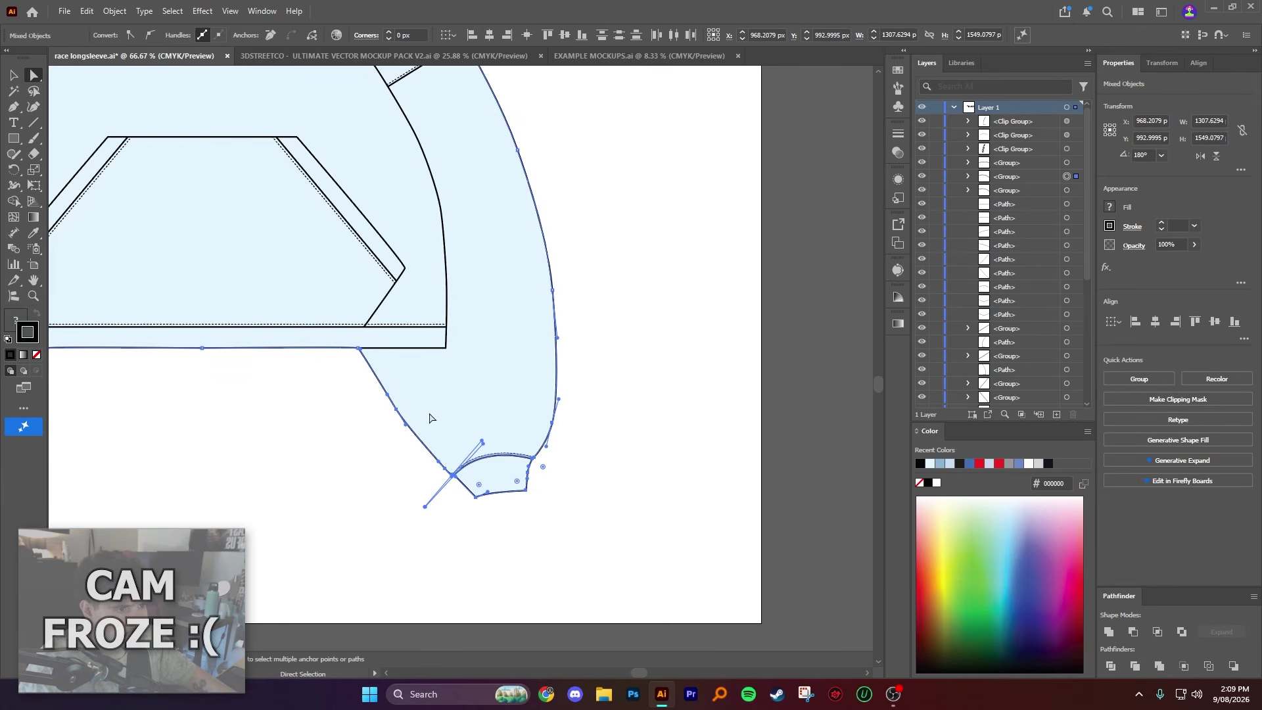
{"action": "left_click_drag", "start_coordinate": [526, 492], "coordinate": [442, 376]}
{"action": "left_click", "coordinate": [633, 347]}
{"action": "scroll", "coordinate": [578, 378], "scroll_direction": "down", "scroll_amount": 1}
{"action": "left_click_drag", "start_coordinate": [535, 428], "coordinate": [534, 416]}
{"action": "key", "text": "ctrl+z"}
Step: Raise the right cuff and lower sleeve closer to the hem by moving their directly selected anchor points
{"action": "left_click_drag", "start_coordinate": [589, 472], "coordinate": [431, 362]}
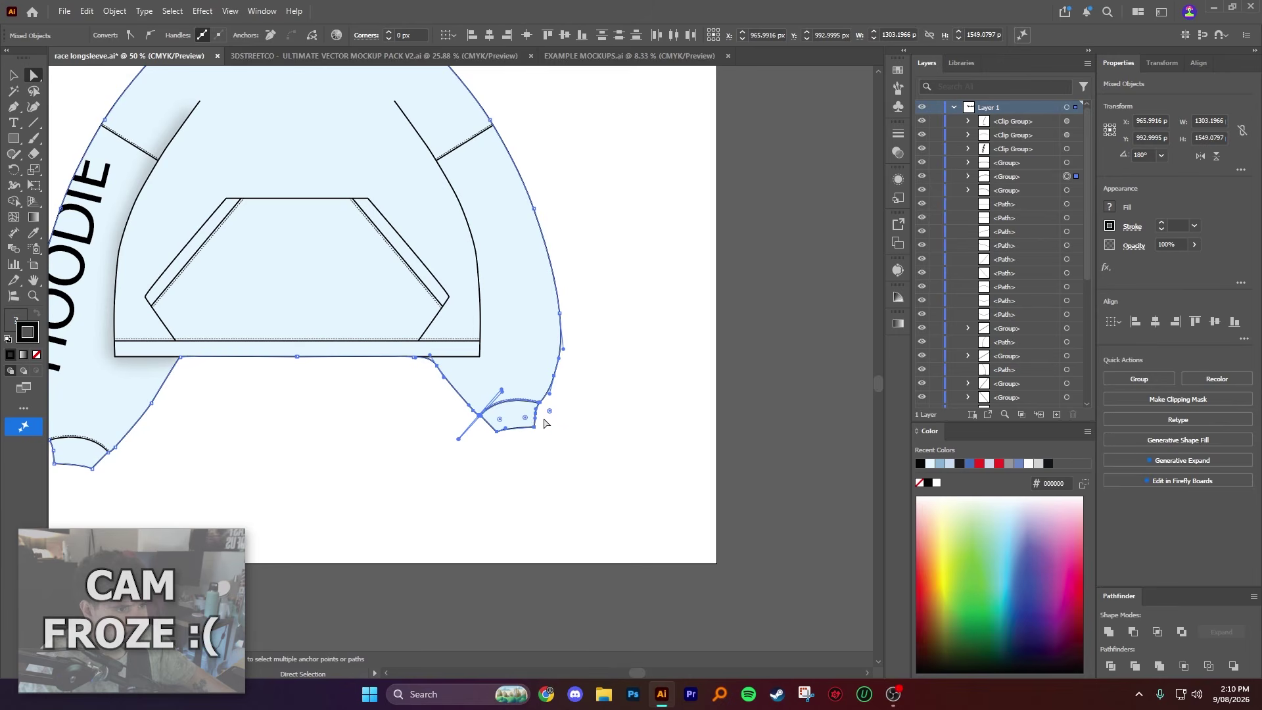
{"action": "scroll", "coordinate": [440, 385], "scroll_direction": "up", "scroll_amount": 2}
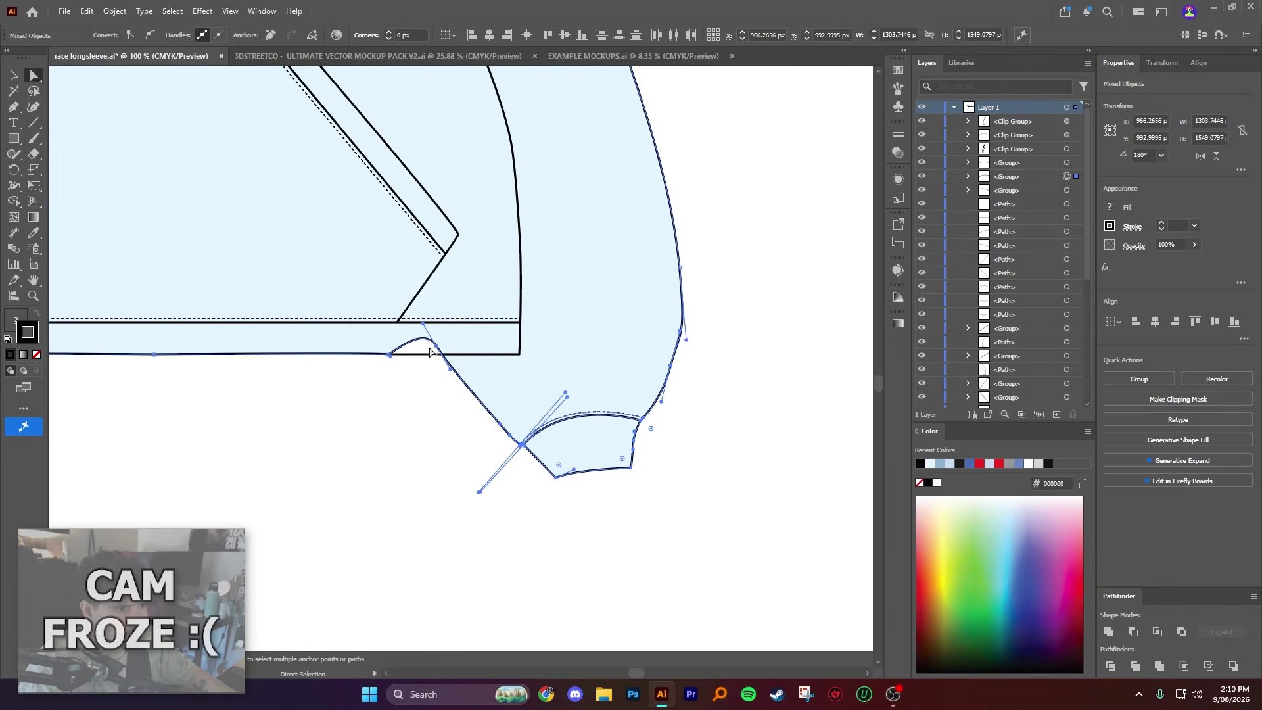
{"action": "scroll", "coordinate": [416, 337], "scroll_direction": "up", "scroll_amount": 2}
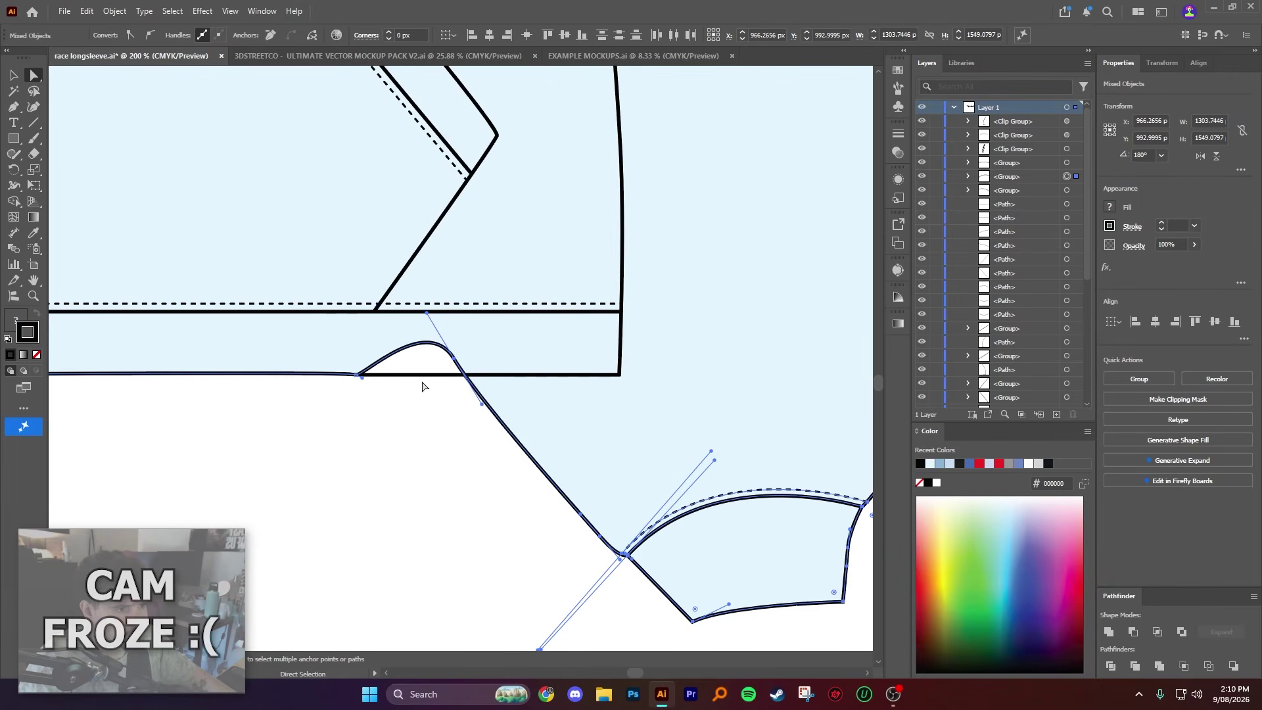
Step: Move the right sleeve's inner anchor point onto the hem line and adjust its handles so the outline runs flat along the hem
{"action": "left_click", "coordinate": [452, 360]}
{"action": "left_click_drag", "start_coordinate": [454, 361], "coordinate": [463, 373]}
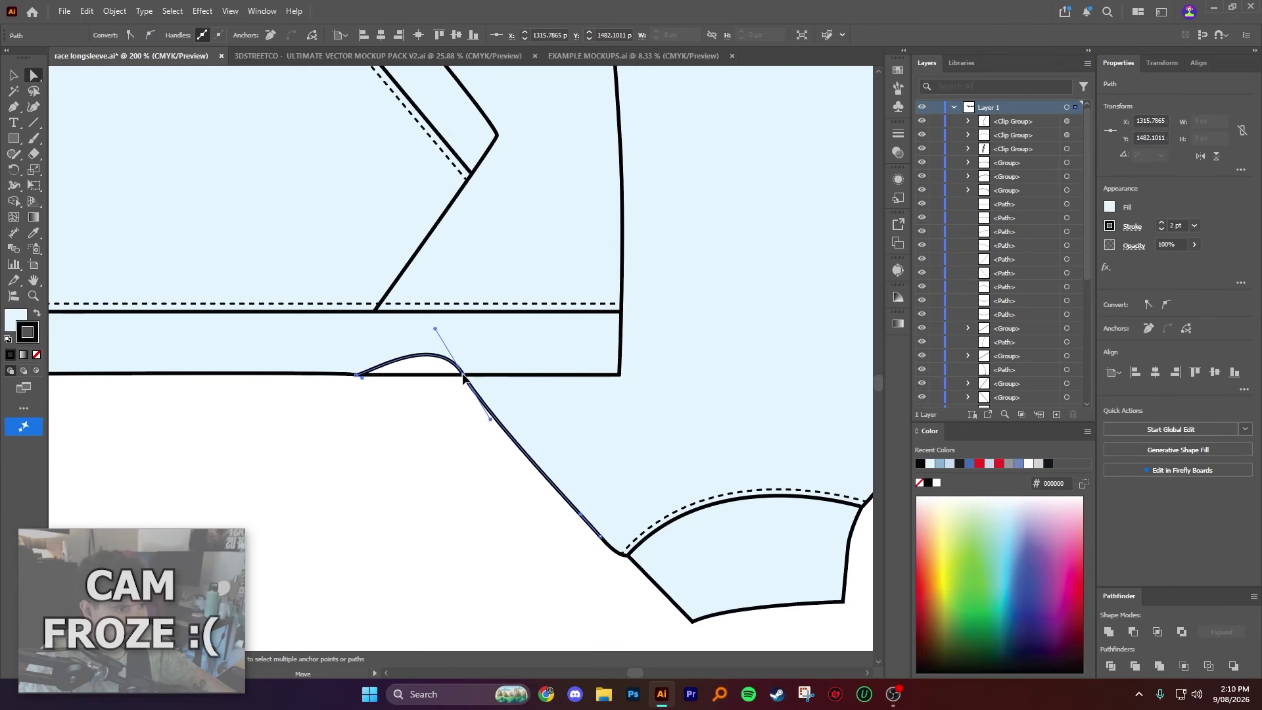
{"action": "left_click_drag", "start_coordinate": [434, 333], "coordinate": [428, 352]}
{"action": "scroll", "coordinate": [434, 342], "scroll_direction": "up", "scroll_amount": 1}
{"action": "mouse_move", "coordinate": [417, 343]}
{"action": "left_mouse_down"}
{"action": "mouse_move", "coordinate": [428, 381]}
{"action": "mouse_move", "coordinate": [433, 324]}
{"action": "left_mouse_up"}
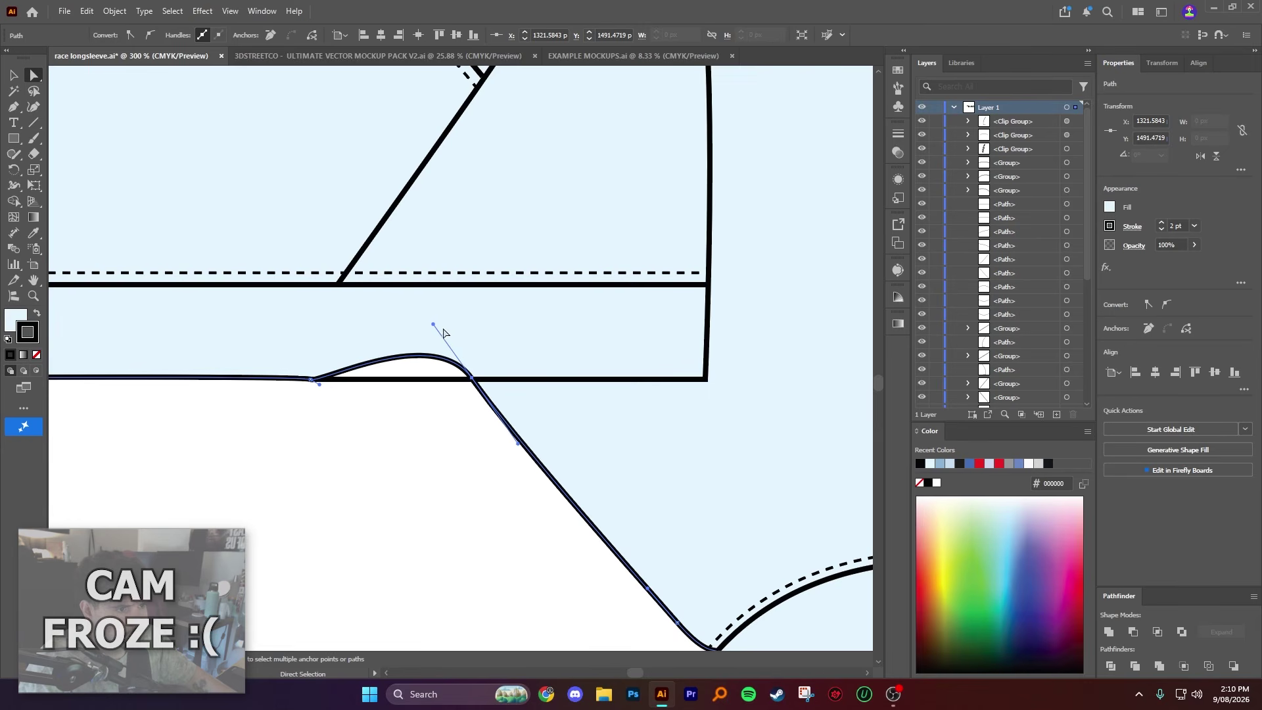
{"action": "key", "text": "alt"}
{"action": "left_click_drag", "start_coordinate": [433, 325], "coordinate": [407, 375]}
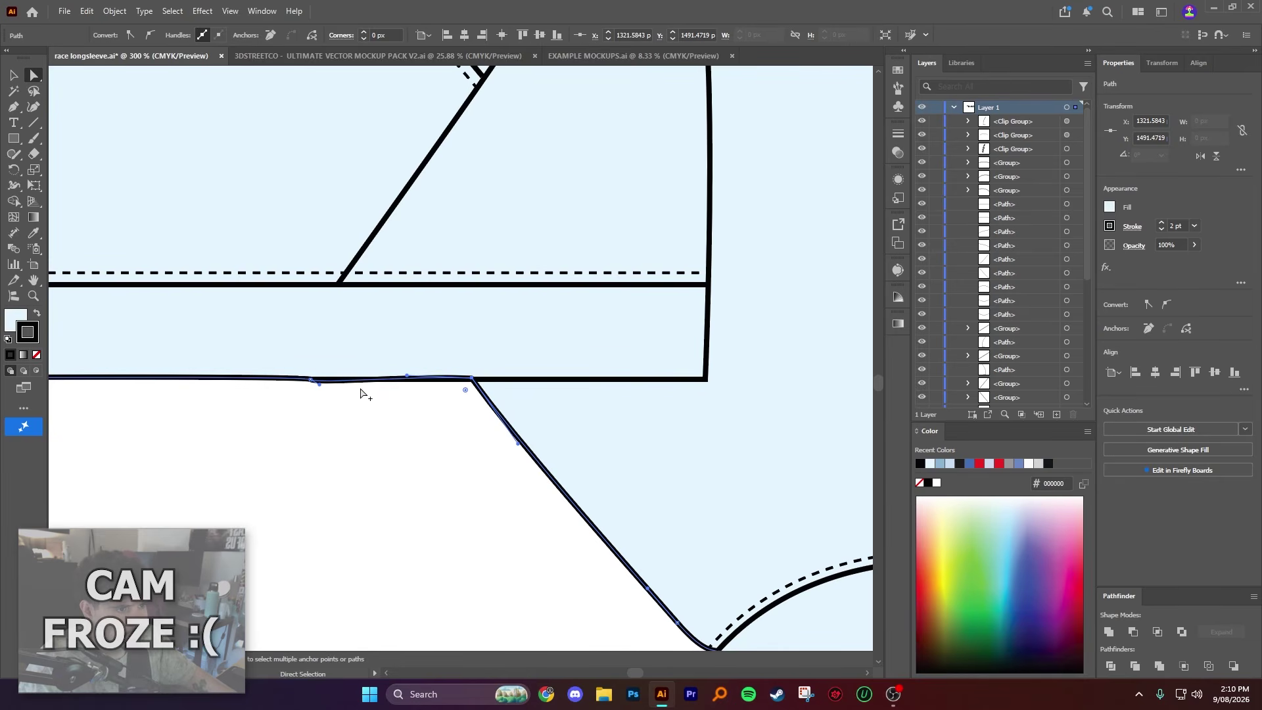
{"action": "left_click_drag", "start_coordinate": [320, 384], "coordinate": [324, 381]}
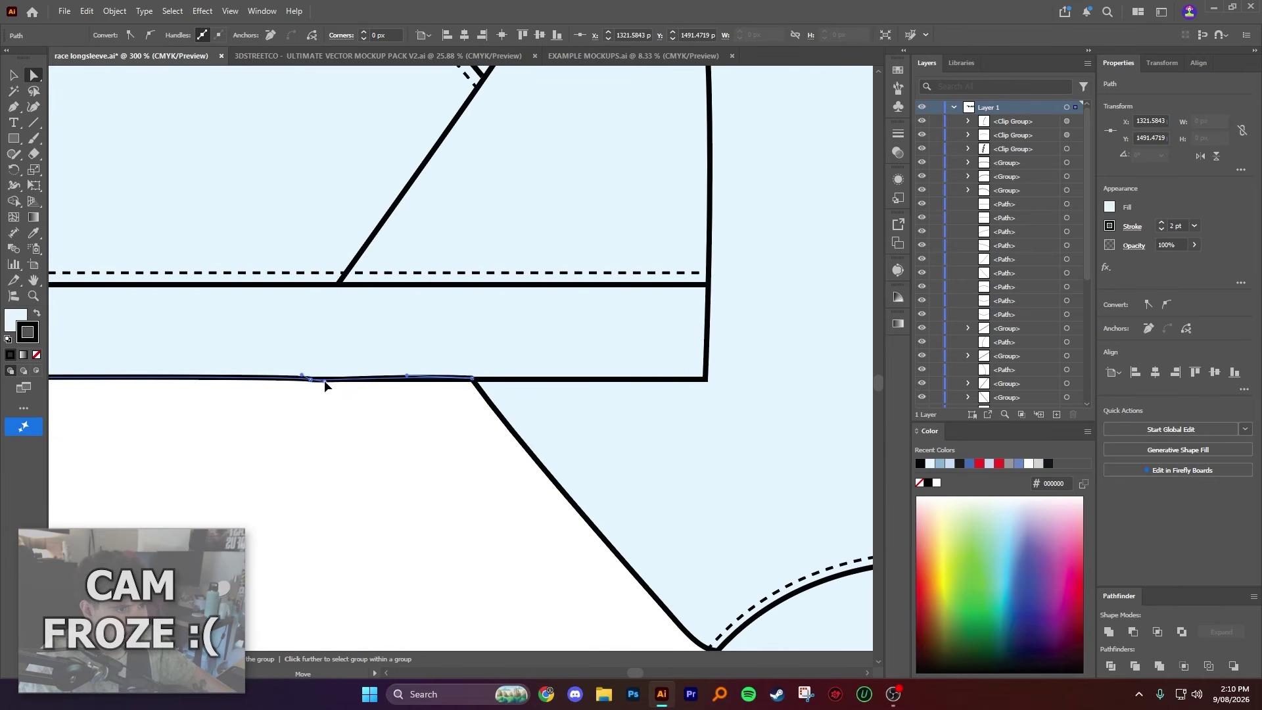
{"action": "left_click", "coordinate": [408, 379]}
{"action": "left_click", "coordinate": [485, 437]}
Step: Select the whole hoodie artwork
{"action": "scroll", "coordinate": [500, 443], "scroll_direction": "down", "scroll_amount": 4}
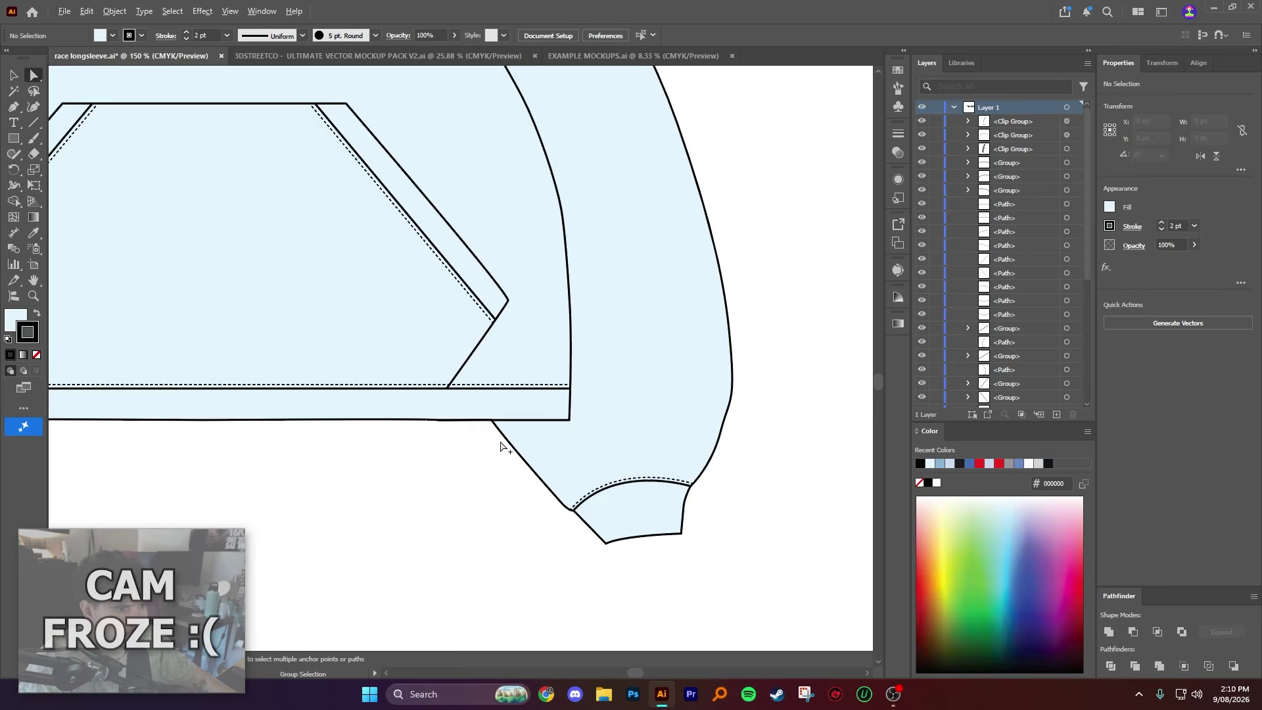
{"action": "scroll", "coordinate": [498, 475], "scroll_direction": "right", "scroll_amount": 1}
{"action": "scroll", "coordinate": [498, 476], "scroll_direction": "down", "scroll_amount": 2}
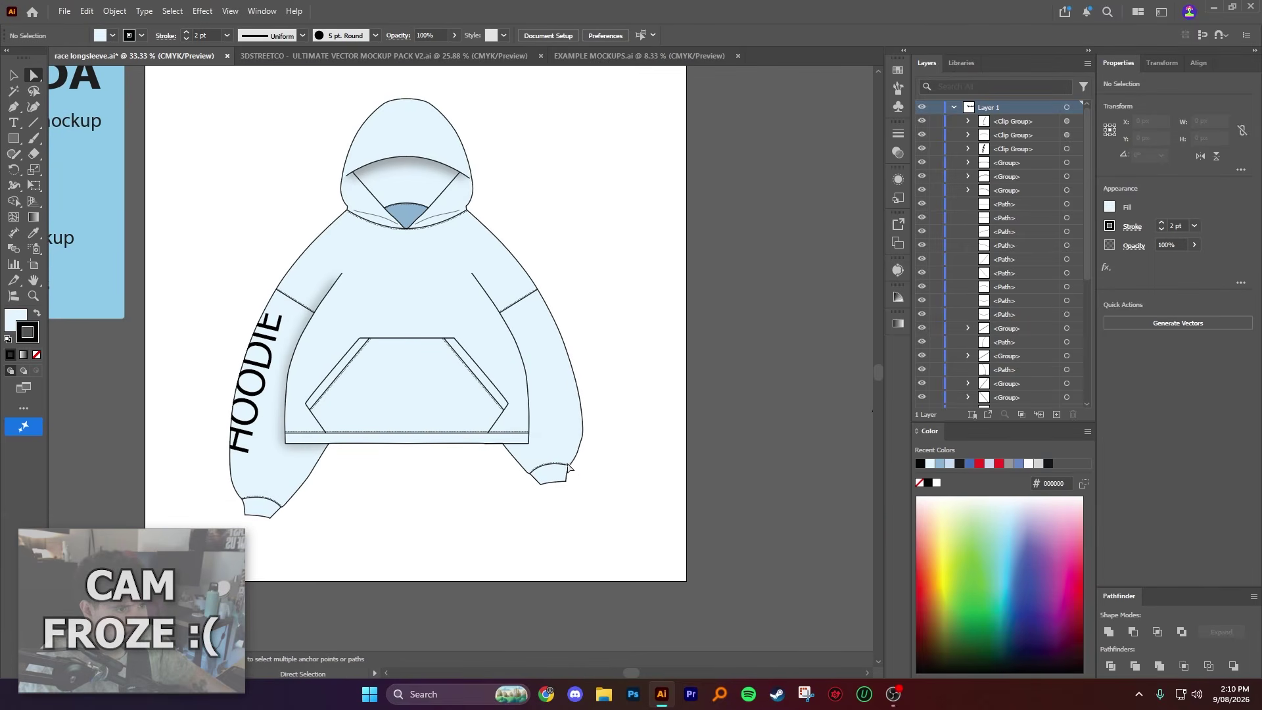
{"action": "scroll", "coordinate": [510, 487], "scroll_direction": "left", "scroll_amount": 1}
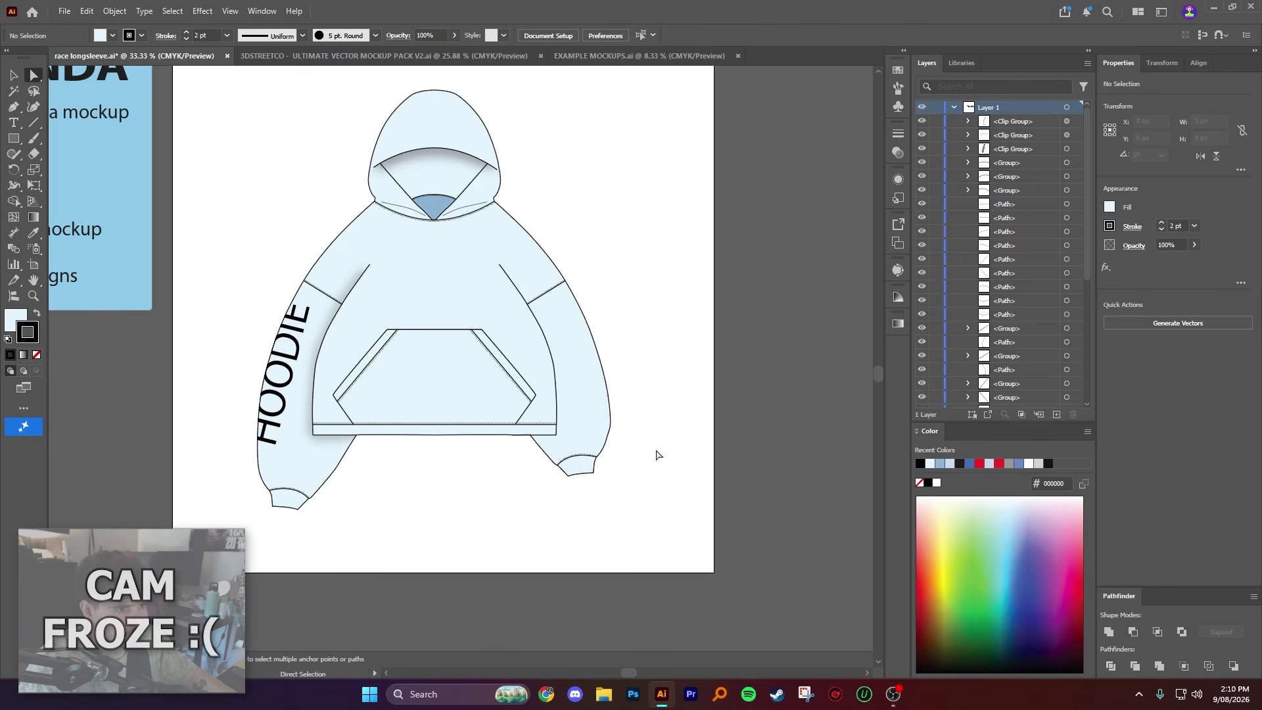
{"action": "key", "text": "v"}
{"action": "left_click_drag", "start_coordinate": [223, 79], "coordinate": [669, 474]}
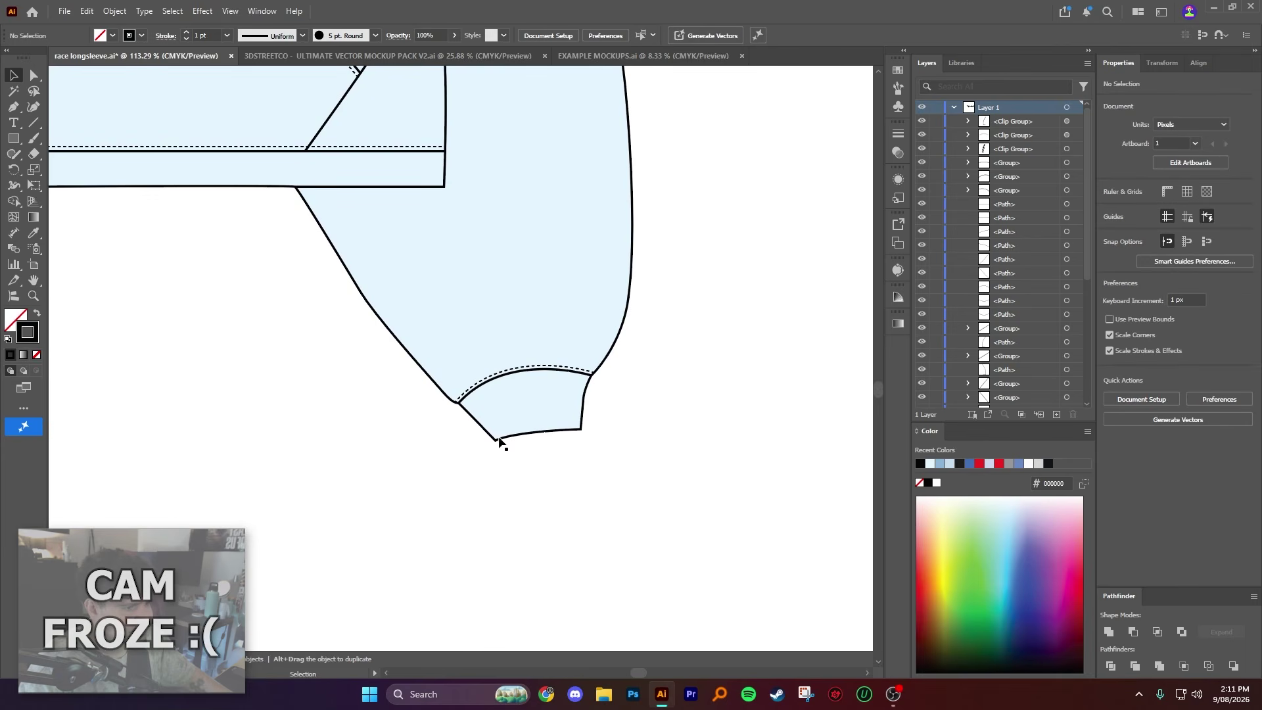
Step: Round the right cuff's two bottom corners with a corner radius of about 8 px
{"action": "scroll", "coordinate": [499, 442], "scroll_direction": "up", "scroll_amount": 4}
{"action": "left_click", "coordinate": [497, 433]}
{"action": "left_click", "coordinate": [529, 468]}
{"action": "left_click", "coordinate": [34, 80]}
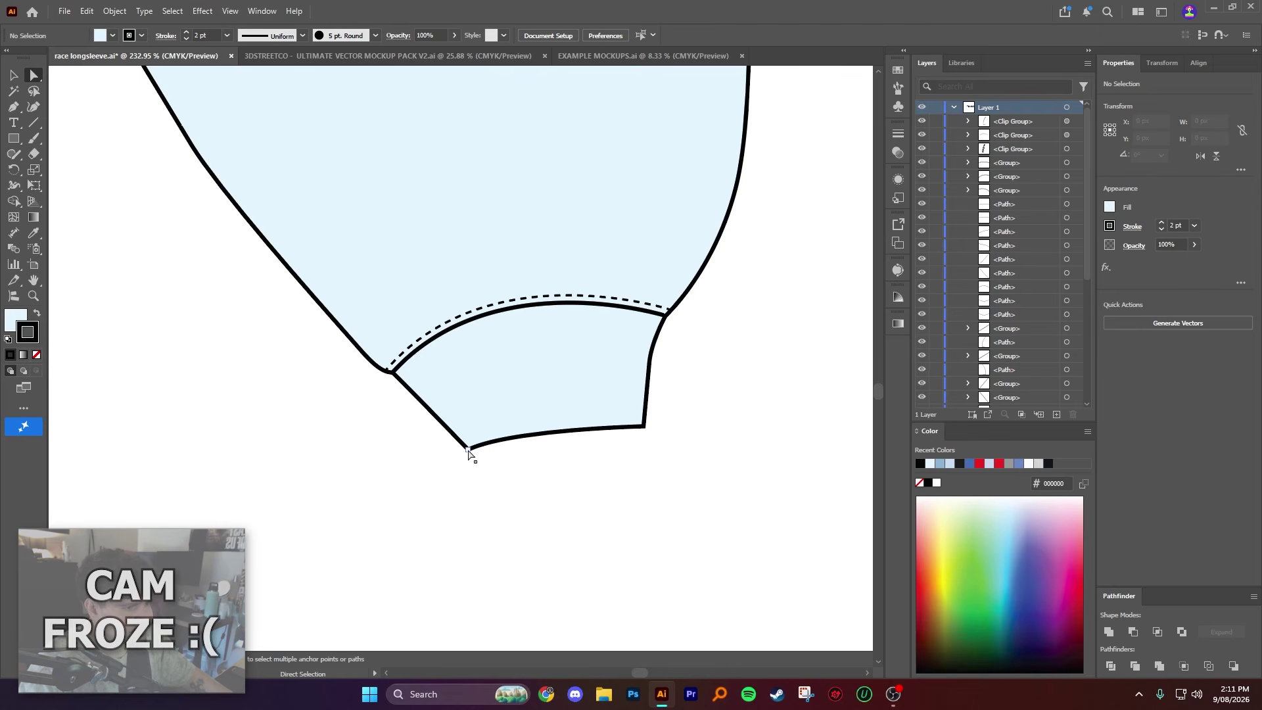
{"action": "left_click", "coordinate": [468, 451]}
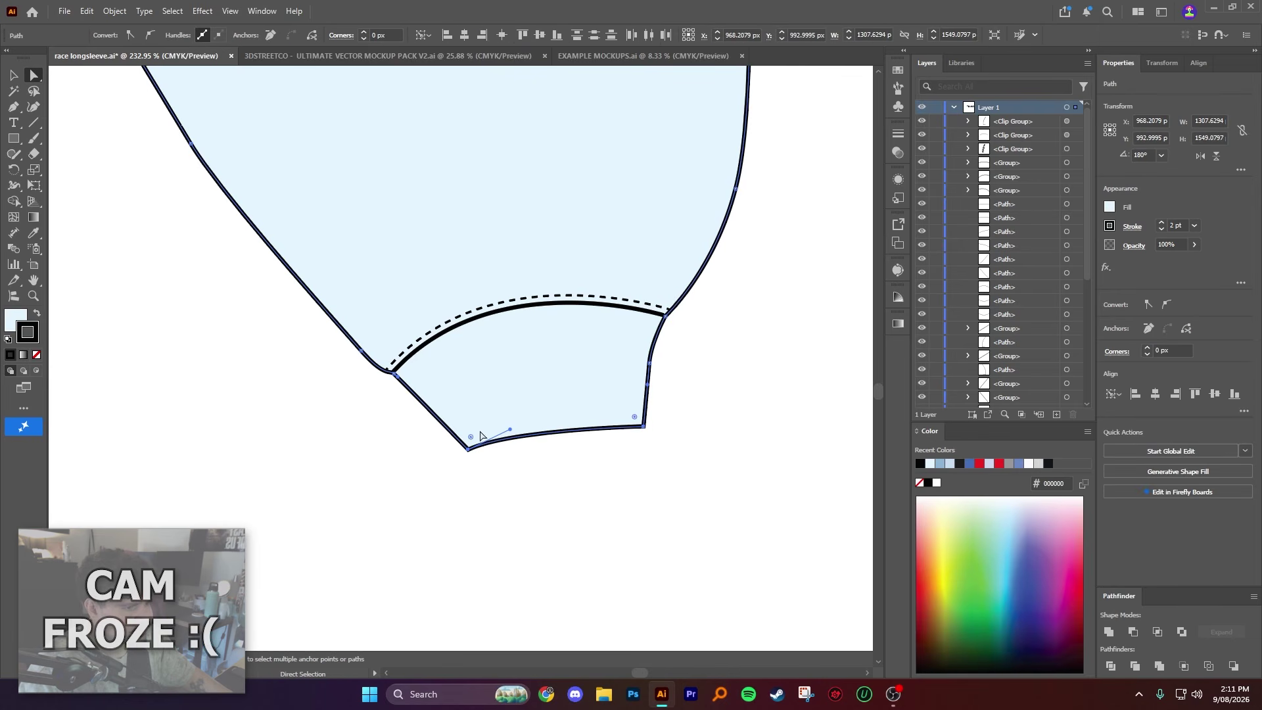
{"action": "left_click_drag", "start_coordinate": [472, 440], "coordinate": [473, 435]}
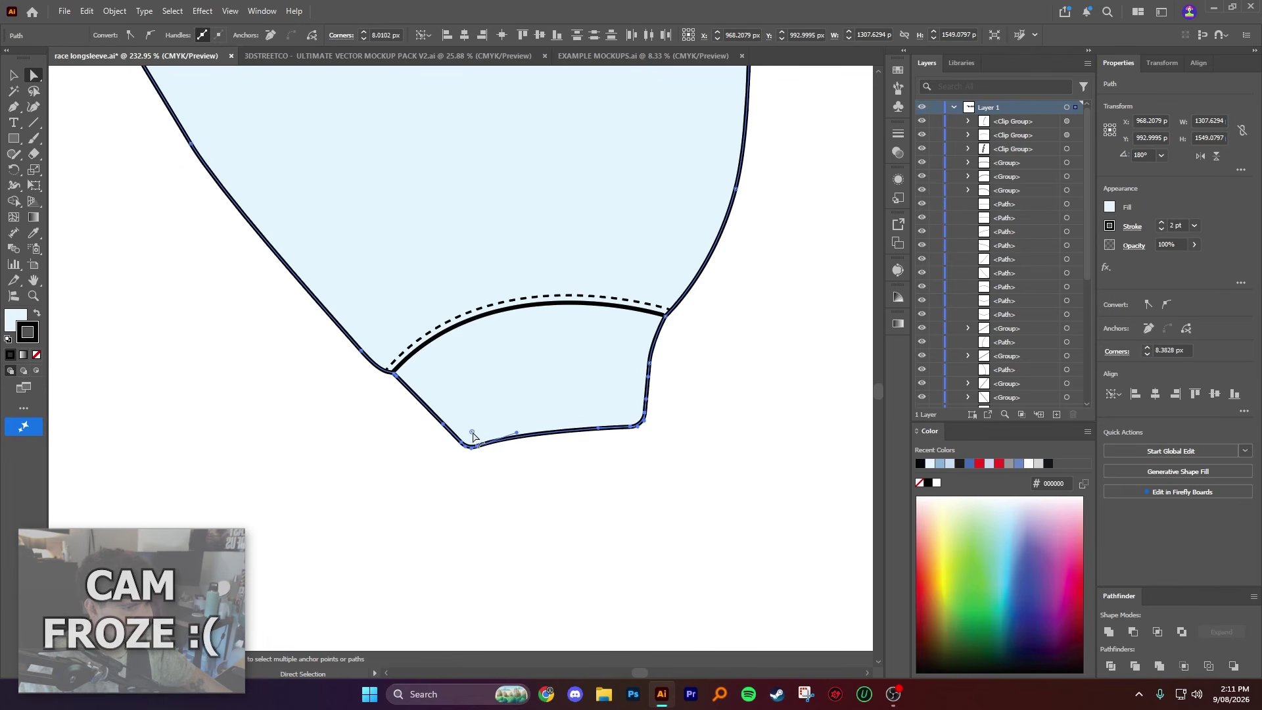
{"action": "left_click", "coordinate": [704, 480]}
{"action": "scroll", "coordinate": [664, 436], "scroll_direction": "down", "scroll_amount": 3}
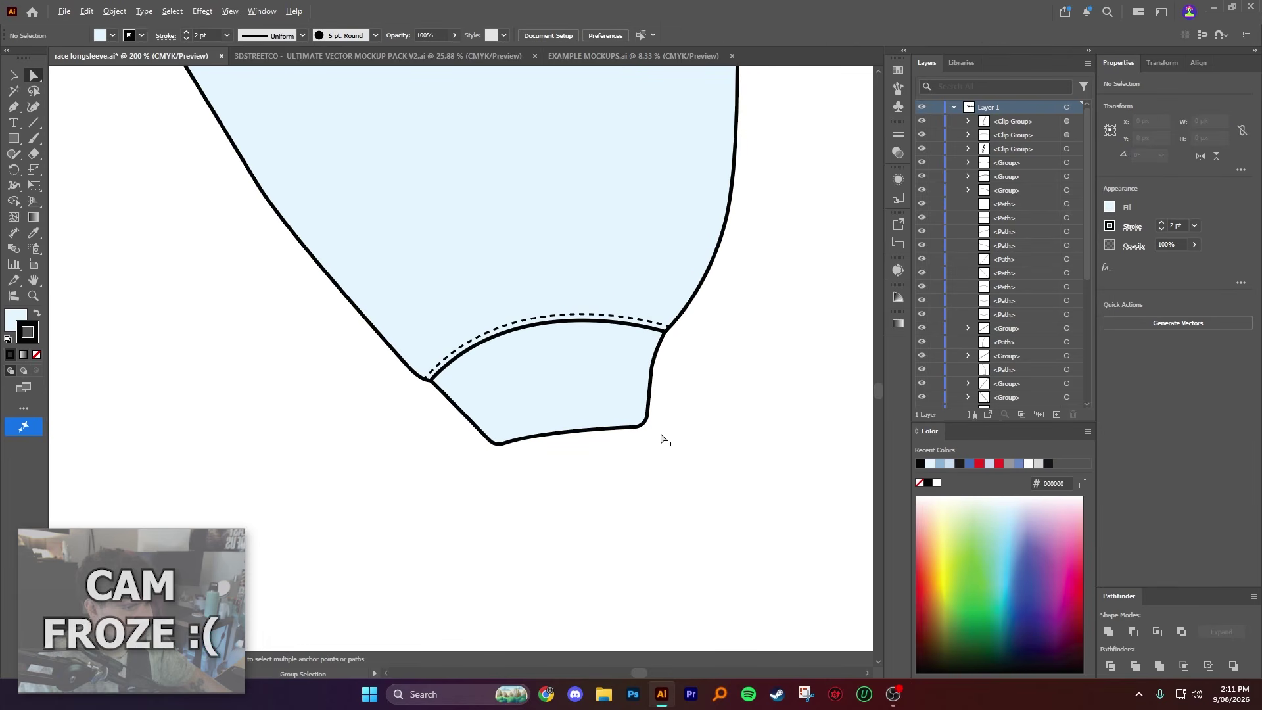
Step: Slightly round the lower outer corner of the hem band beside the right sleeve and deselect it
{"action": "scroll", "coordinate": [519, 253], "scroll_direction": "up", "scroll_amount": 5}
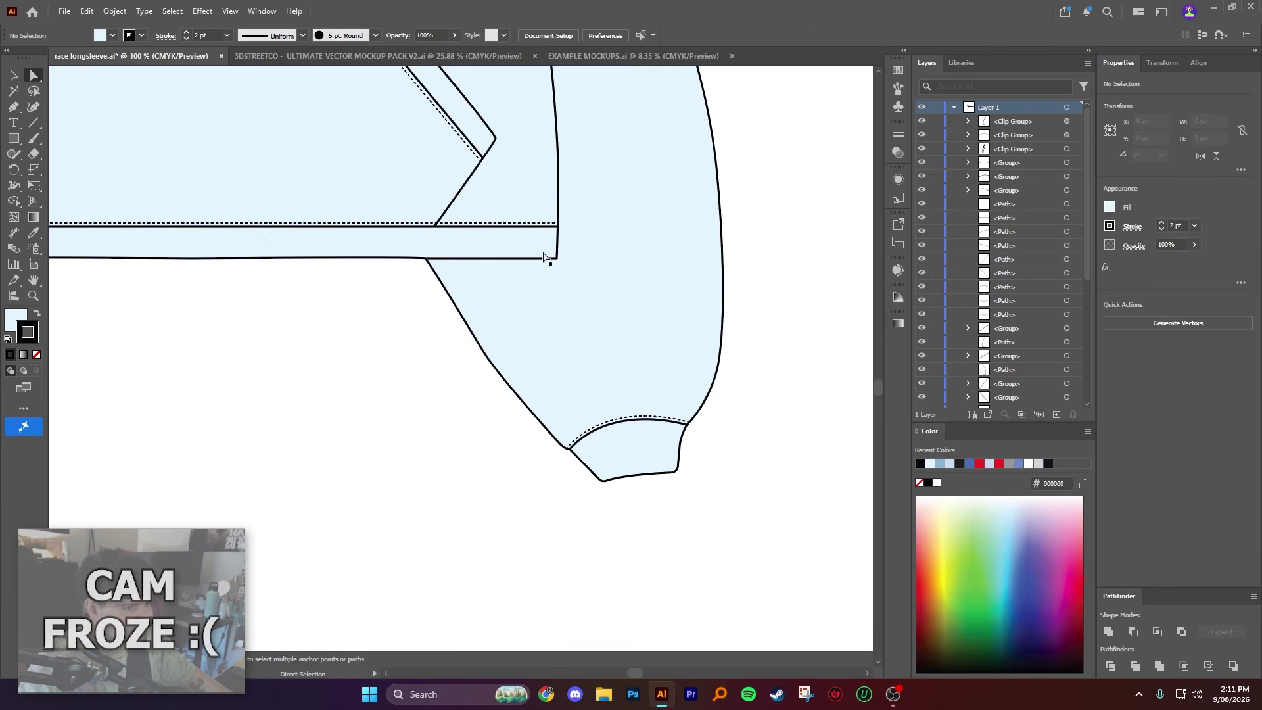
{"action": "left_click", "coordinate": [536, 282]}
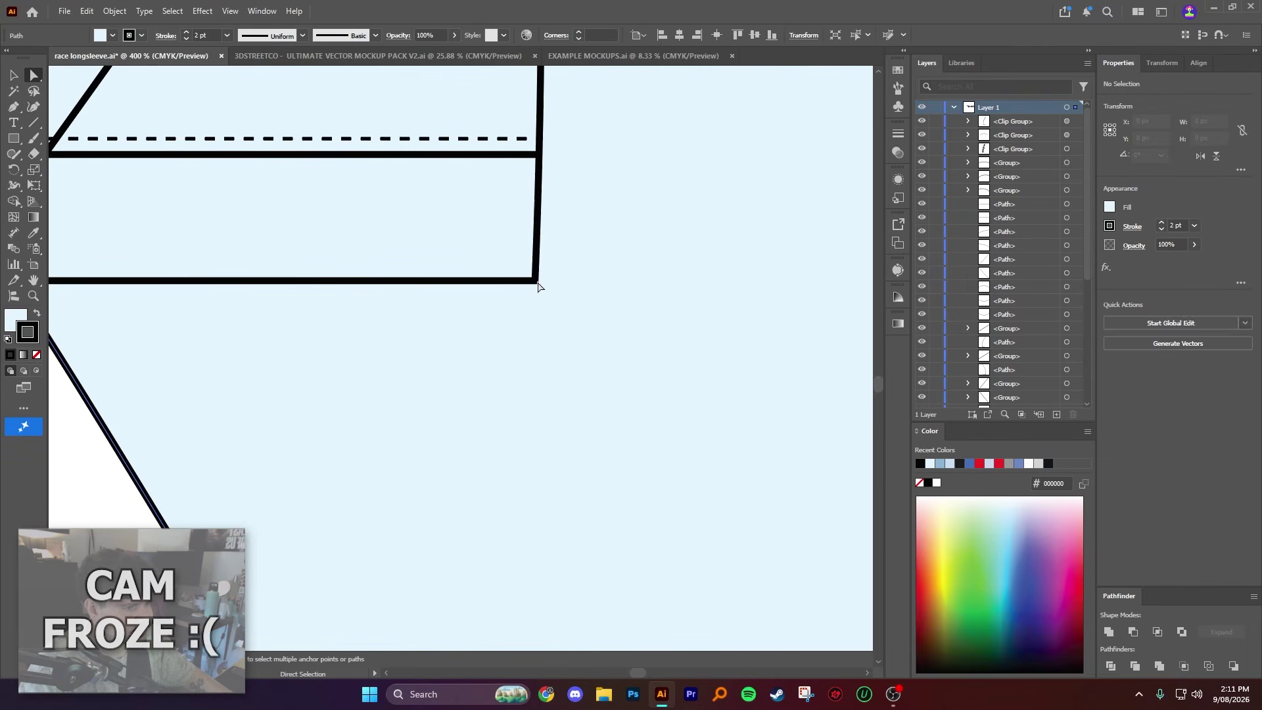
{"action": "left_click_drag", "start_coordinate": [534, 278], "coordinate": [519, 271]}
{"action": "left_click", "coordinate": [96, 473]}
{"action": "scroll", "coordinate": [516, 333], "scroll_direction": "down", "scroll_amount": 3}
{"action": "scroll", "coordinate": [540, 349], "scroll_direction": "down", "scroll_amount": 2}
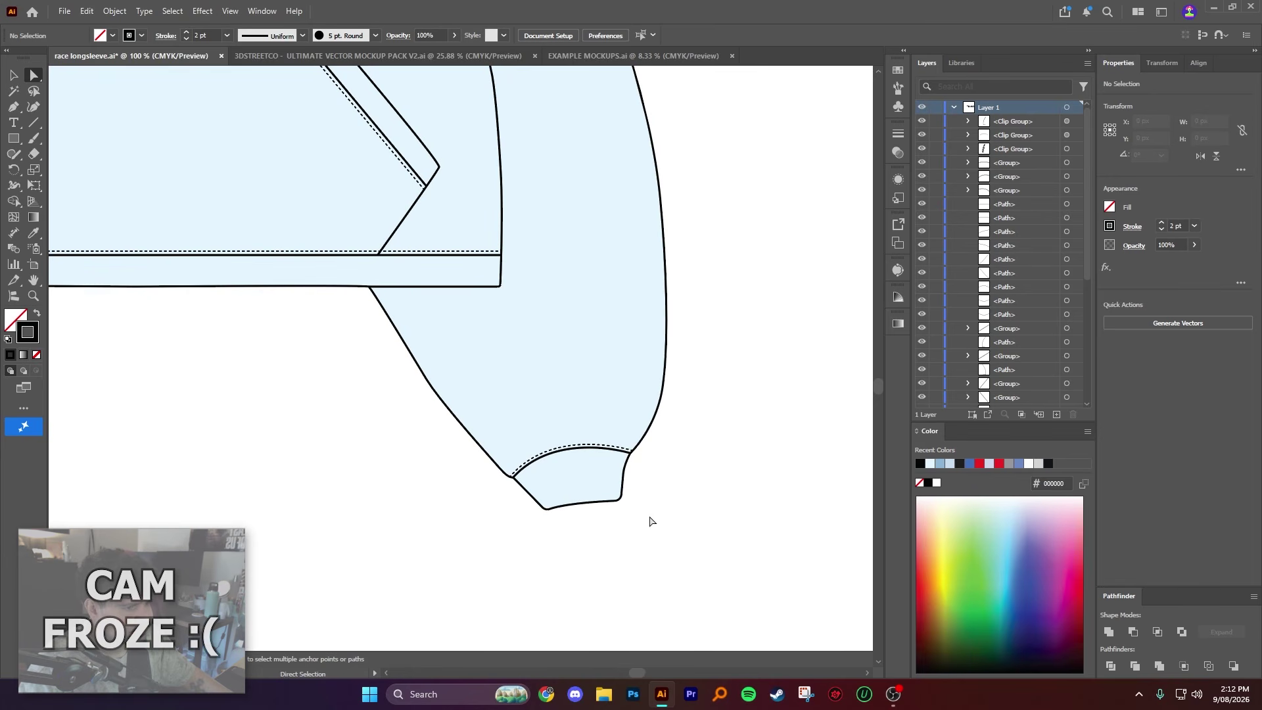
Step: Make a slight adjustment to the lower inner corner of the right cuff and deselect the artwork
{"action": "scroll", "coordinate": [553, 529], "scroll_direction": "up", "scroll_amount": 1}
{"action": "left_click", "coordinate": [524, 503]}
{"action": "left_click_drag", "start_coordinate": [528, 502], "coordinate": [526, 505]}
{"action": "left_click", "coordinate": [634, 526]}
{"action": "key", "text": "v"}
{"action": "scroll", "coordinate": [684, 565], "scroll_direction": "down", "scroll_amount": 4}
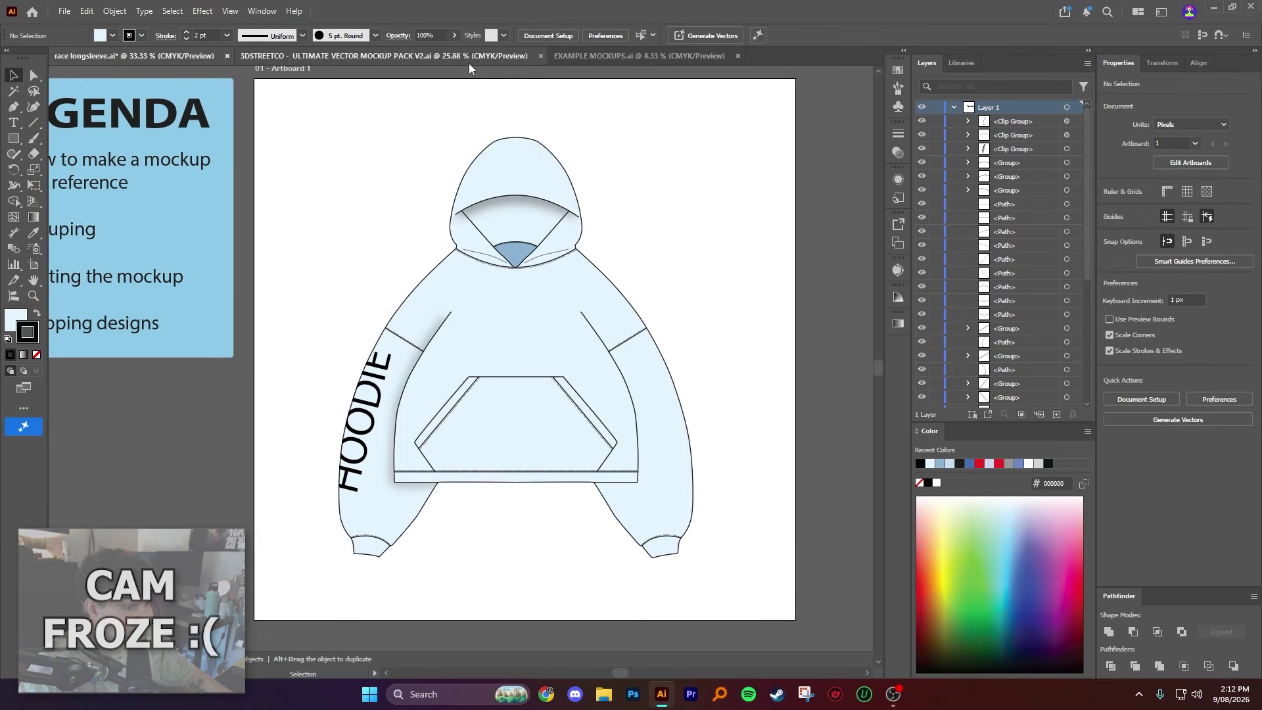
Step: Switch to the 3DSTREETCO Ultimate Vector Mockup Pack V2 document and survey its garment categories
{"action": "left_click", "coordinate": [436, 59]}
{"action": "key", "text": "ctrl+minus"}
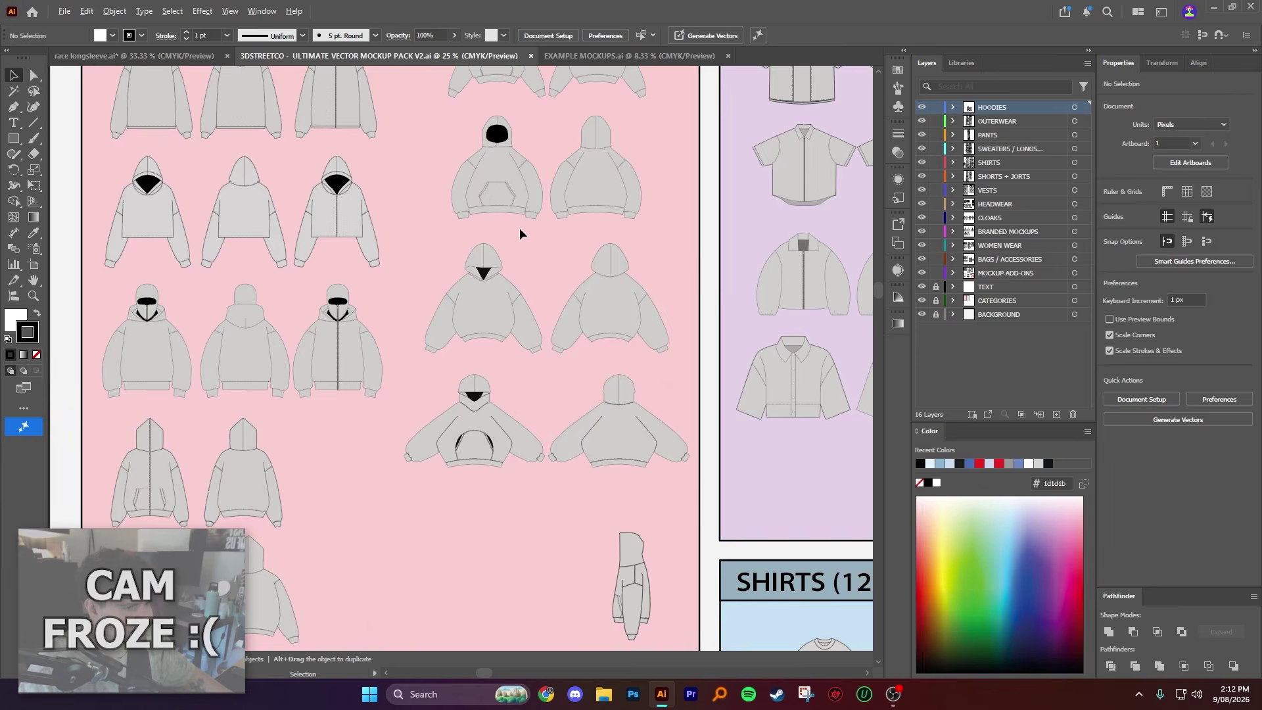
{"action": "key", "text": "ctrl+minus"}
{"action": "key", "text": "ctrl+minus"}
{"action": "key", "text": "ctrl+minus"}
{"action": "key", "text": "ctrl+minus"}
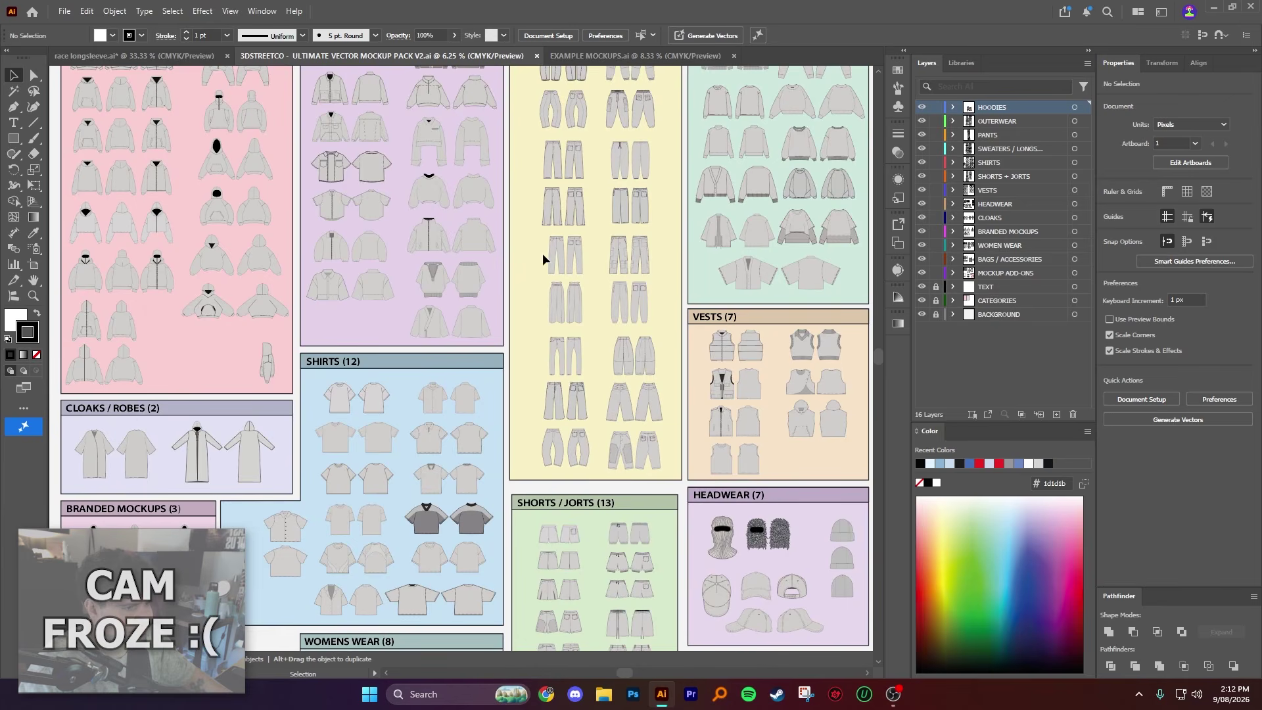
{"action": "left_click_drag", "start_coordinate": [543, 255], "coordinate": [577, 210]}
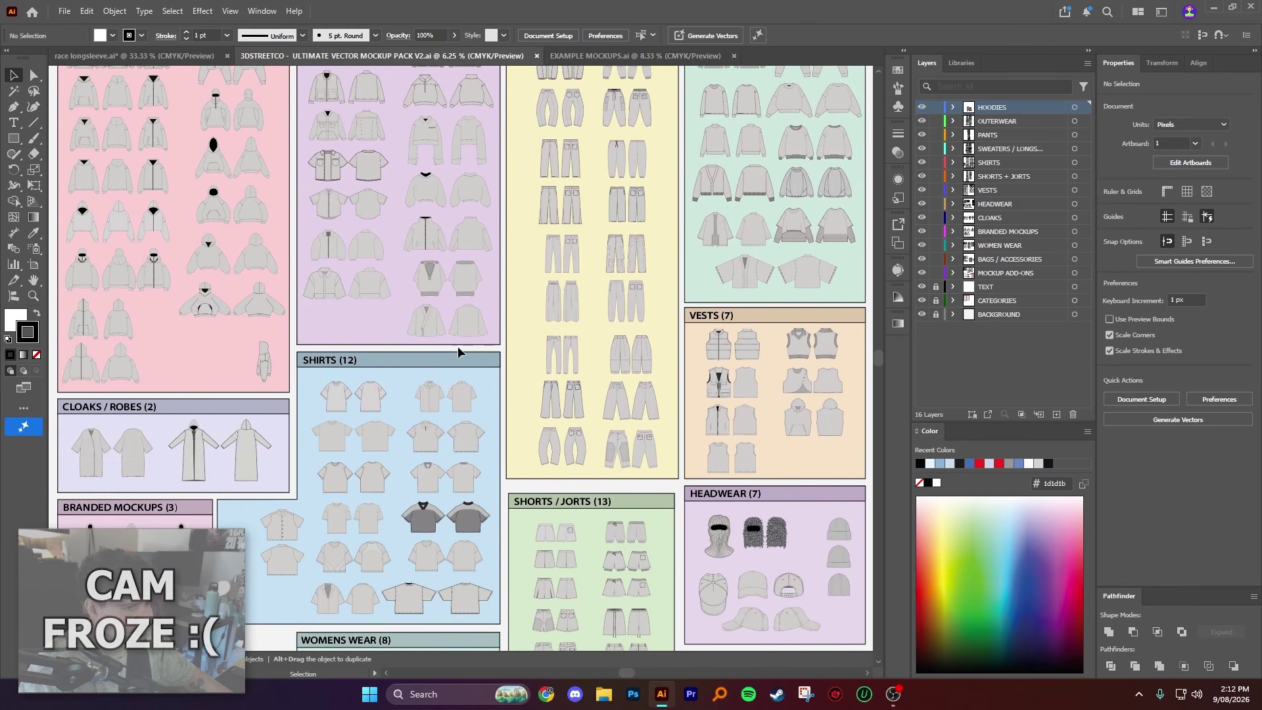
{"action": "left_click_drag", "start_coordinate": [461, 328], "coordinate": [464, 310]}
Step: Examine the attachments section of the mockup pack up close, ending with an overview of the whole artboard
{"action": "left_click_drag", "start_coordinate": [511, 351], "coordinate": [664, 147]}
{"action": "key", "text": "ctrl+plus"}
{"action": "key", "text": "ctrl+plus"}
{"action": "key", "text": "ctrl+plus"}
{"action": "left_click_drag", "start_coordinate": [263, 543], "coordinate": [484, 329]}
{"action": "key", "text": "ctrl+minus"}
{"action": "key", "text": "ctrl+minus"}
{"action": "key", "text": "ctrl+minus"}
{"action": "left_click_drag", "start_coordinate": [677, 250], "coordinate": [548, 382]}
{"action": "key", "text": "ctrl+minus"}
{"action": "left_click_drag", "start_coordinate": [526, 258], "coordinate": [560, 303]}
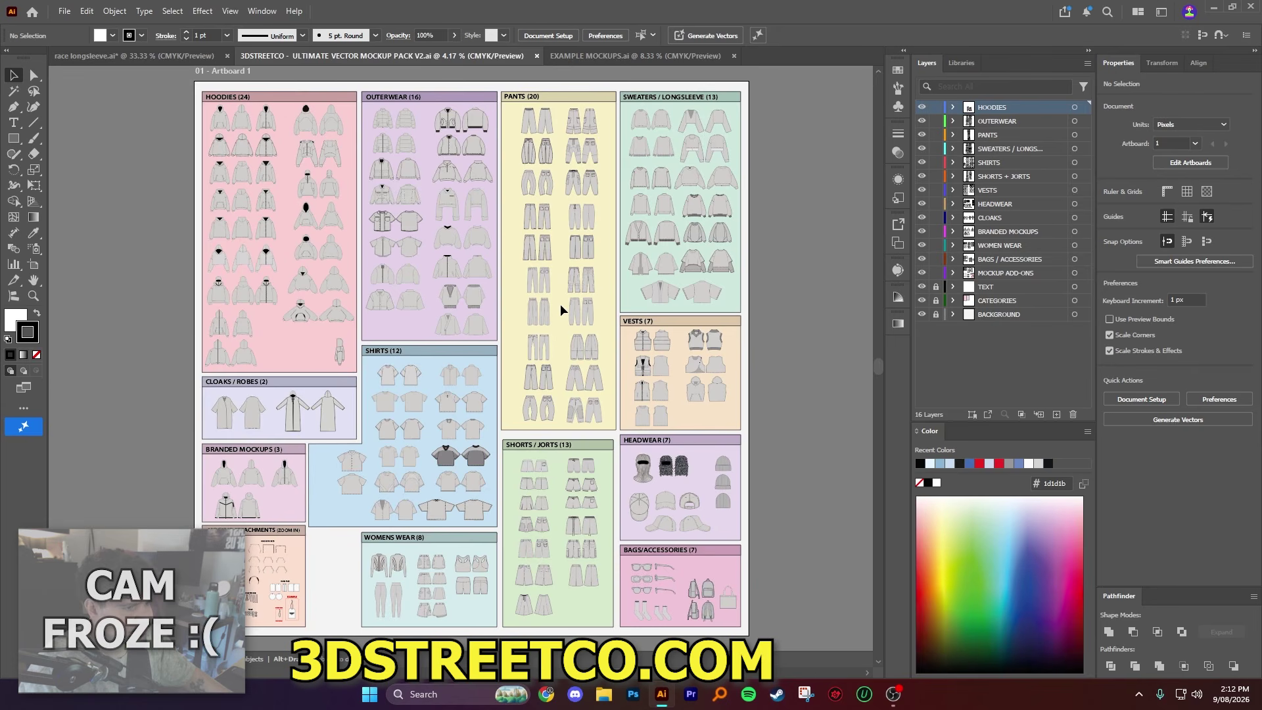
Step: Switch to the EXAMPLE MOCKUPS.ai document and examine the green gradient patterned jacket up close
{"action": "key", "text": "ctrl+Tab"}
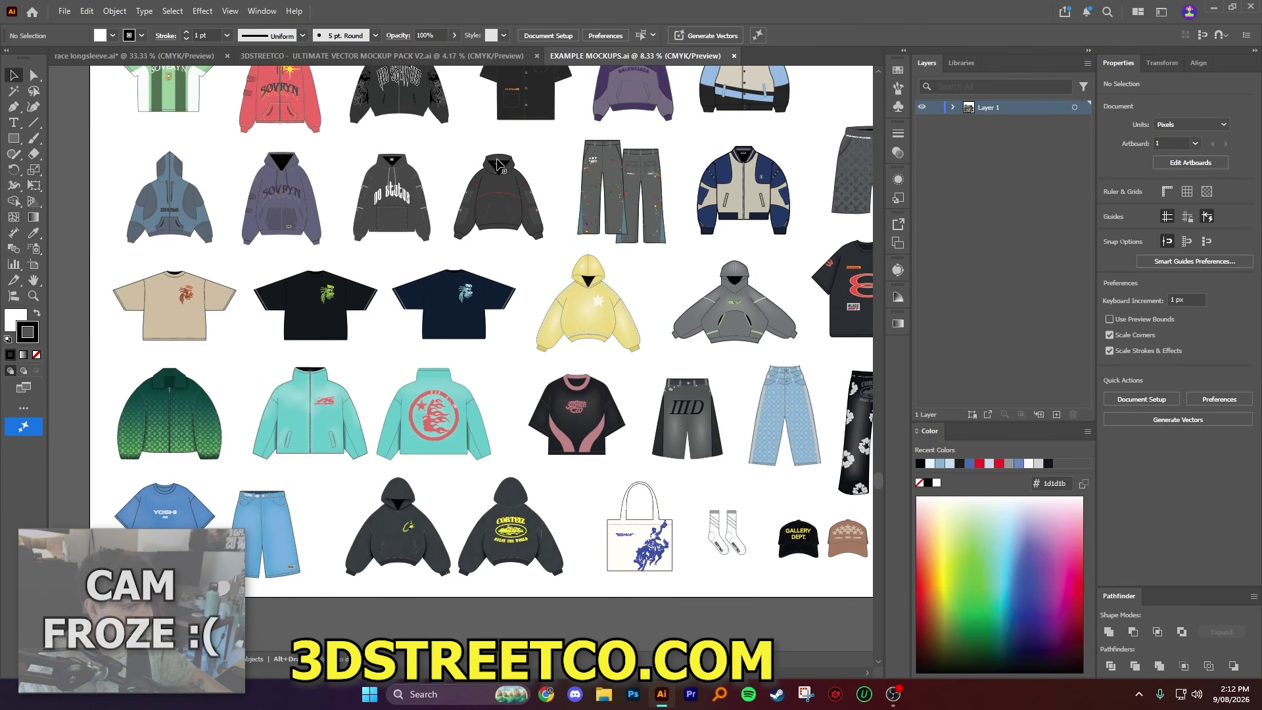
{"action": "left_click_drag", "start_coordinate": [487, 256], "coordinate": [577, 264]}
{"action": "key", "text": "z"}
{"action": "left_click_drag", "start_coordinate": [355, 421], "coordinate": [415, 420]}
{"action": "left_click_drag", "start_coordinate": [158, 454], "coordinate": [405, 369]}
{"action": "left_click_drag", "start_coordinate": [401, 379], "coordinate": [442, 377]}
{"action": "key", "text": "v"}
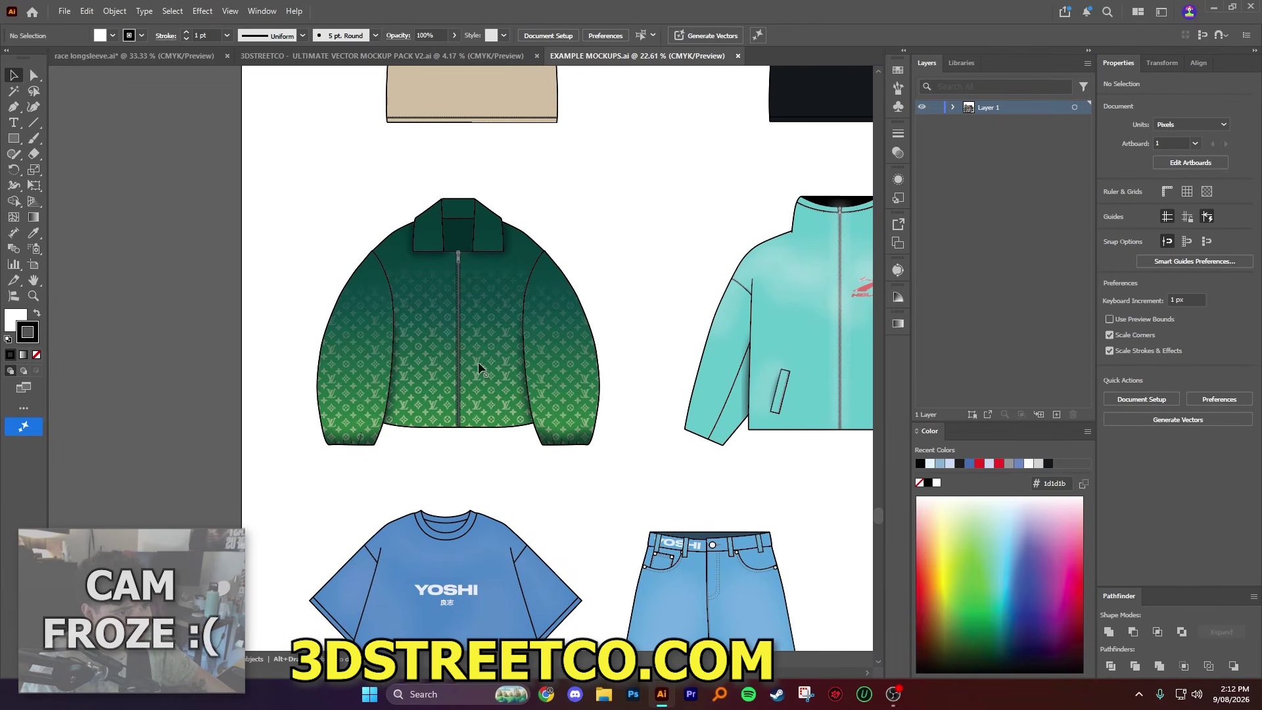
Step: Examine the turquoise jacket and dark Corteiz hoodie examples, finishing with an overview of all example mockups
{"action": "scroll", "coordinate": [462, 356], "scroll_direction": "right", "scroll_amount": 10}
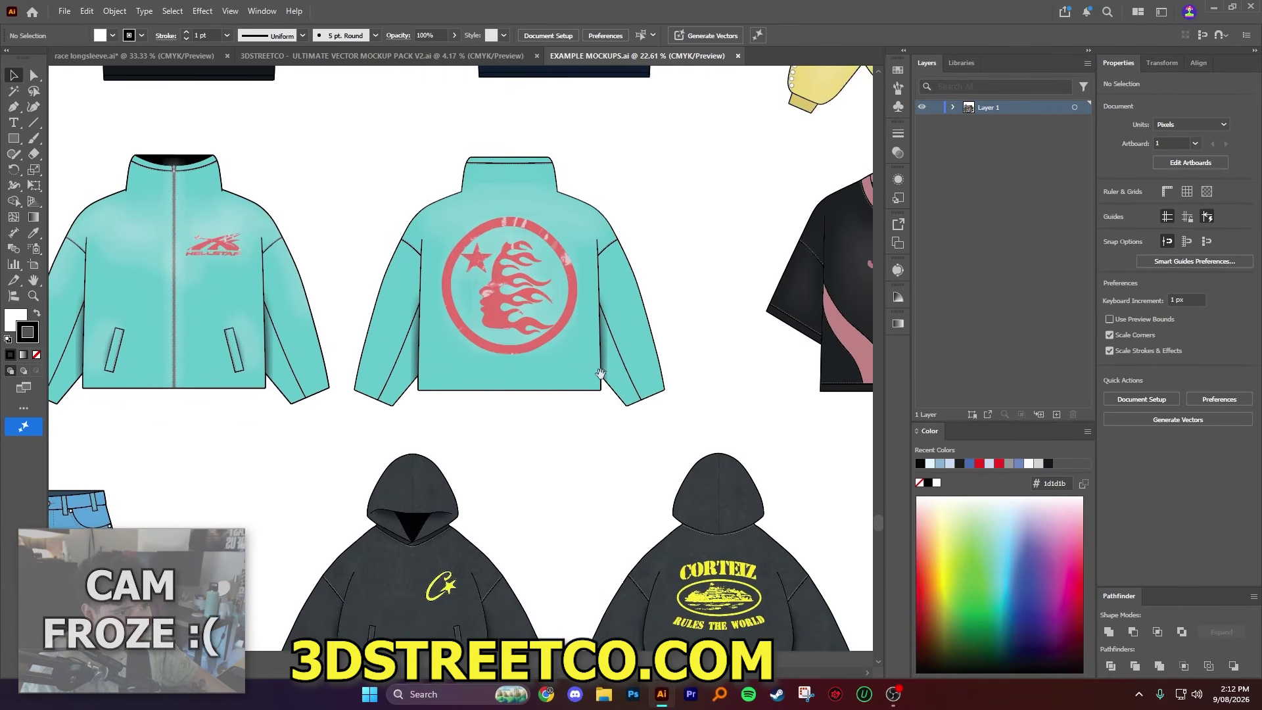
{"action": "scroll", "coordinate": [559, 368], "scroll_direction": "down", "scroll_amount": 5}
{"action": "scroll", "coordinate": [500, 341], "scroll_direction": "right", "scroll_amount": 2}
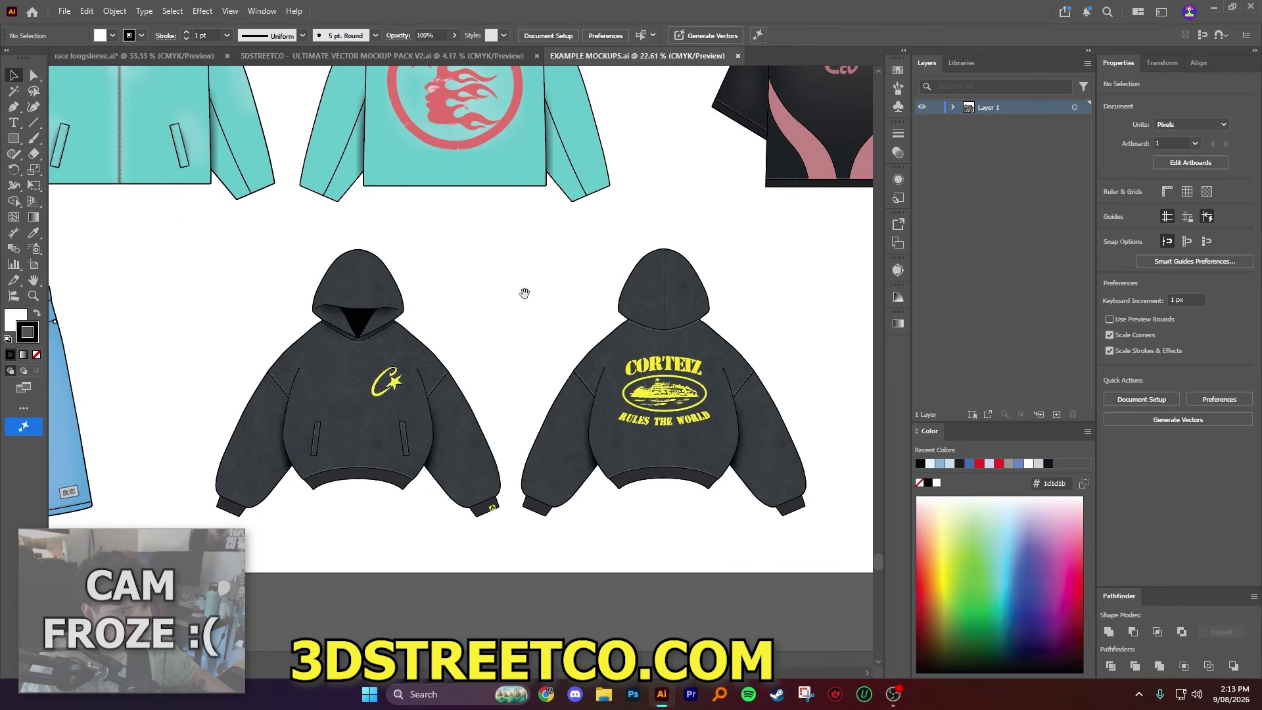
{"action": "key", "text": "z"}
{"action": "left_click_drag", "start_coordinate": [467, 380], "coordinate": [348, 381]}
{"action": "left_click_drag", "start_coordinate": [537, 295], "coordinate": [585, 415]}
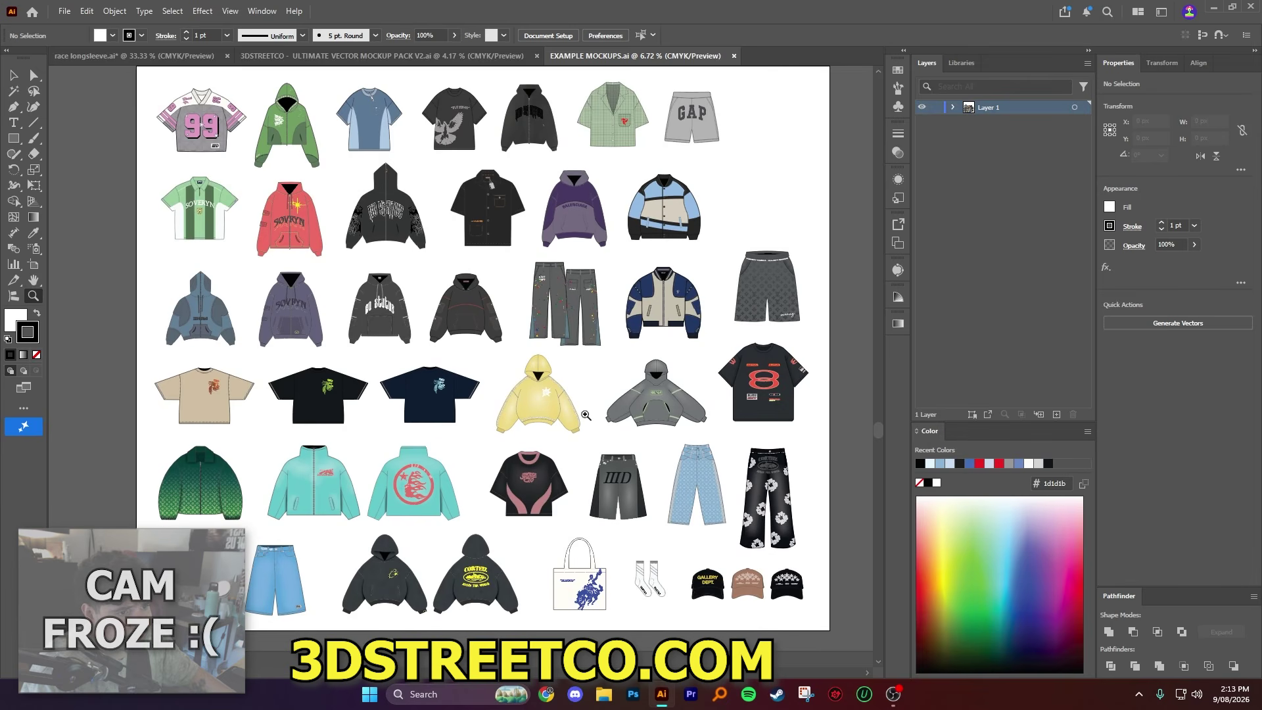